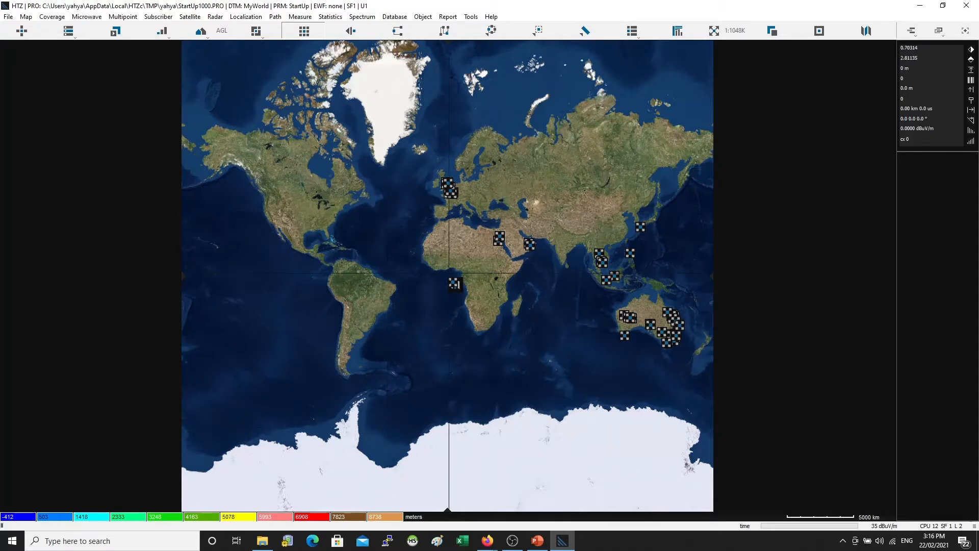
Select a rectangular area of the world map covering the United Kingdom and open the Map Download Manager for it
{"action": "scroll", "coordinate": [434, 209], "scroll_direction": "up", "scroll_amount": 1}
{"action": "left_click_drag", "start_coordinate": [415, 211], "coordinate": [453, 287]}
{"action": "left_click_drag", "start_coordinate": [603, 399], "coordinate": [500, 234]}
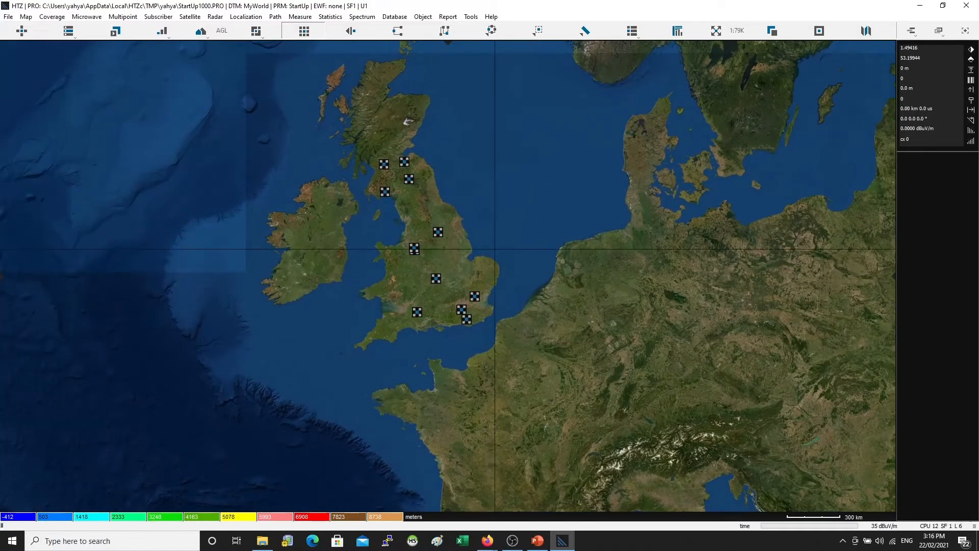
{"action": "left_click", "coordinate": [541, 26]}
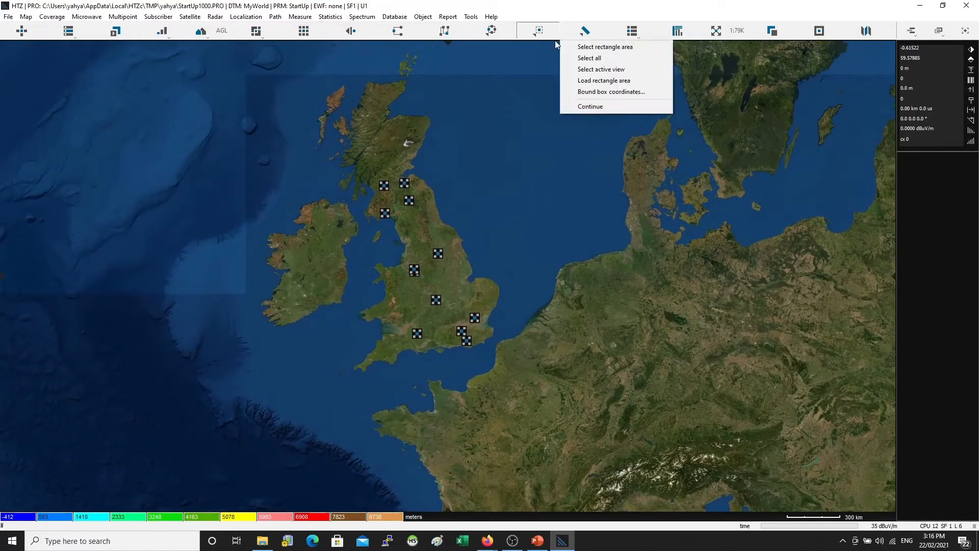
{"action": "left_click", "coordinate": [592, 47]}
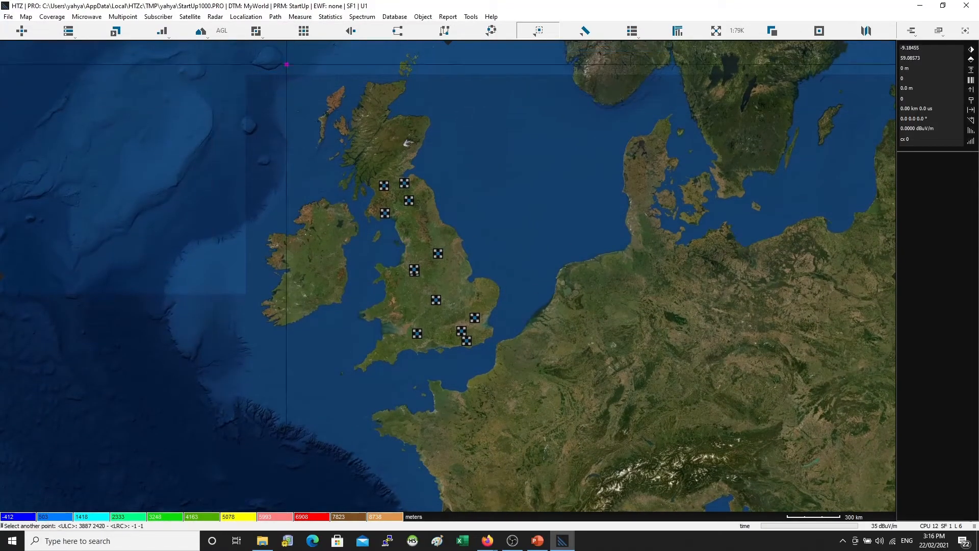
{"action": "left_click", "coordinate": [286, 65]}
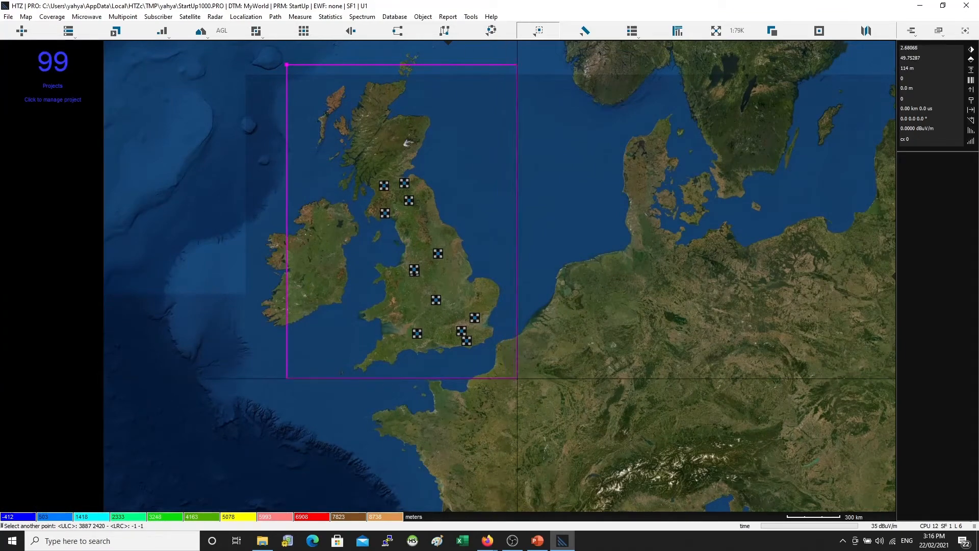
{"action": "left_click", "coordinate": [523, 391]}
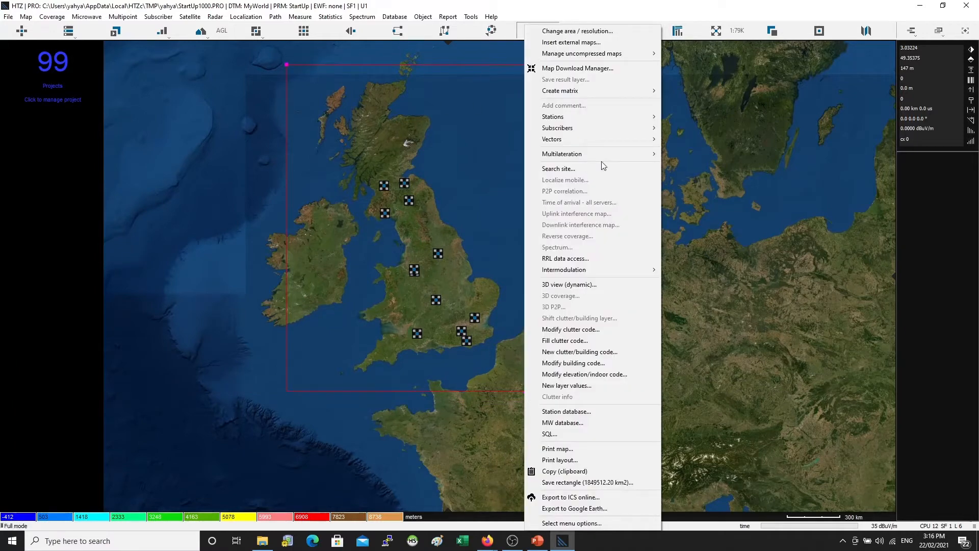
{"action": "left_click", "coordinate": [587, 69]}
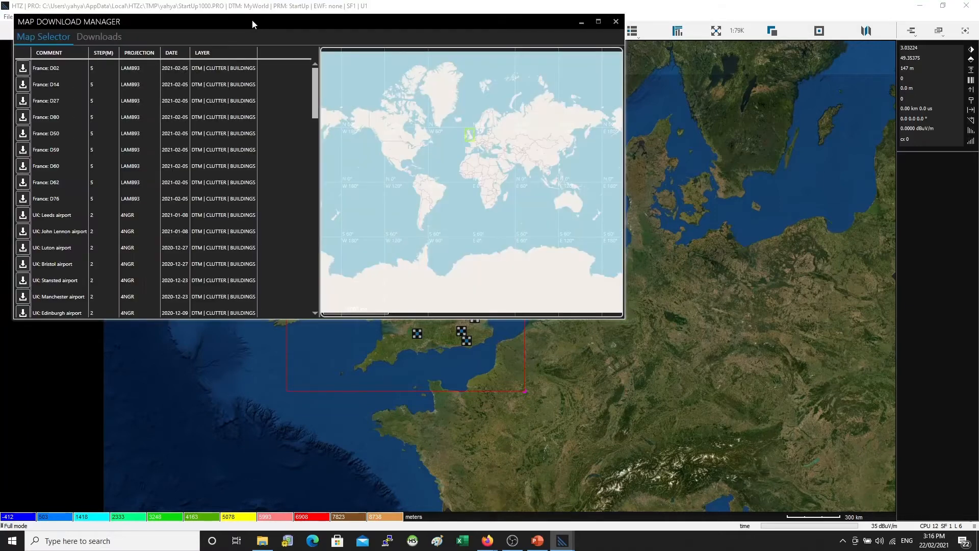
{"action": "left_click_drag", "start_coordinate": [252, 20], "coordinate": [749, 67]}
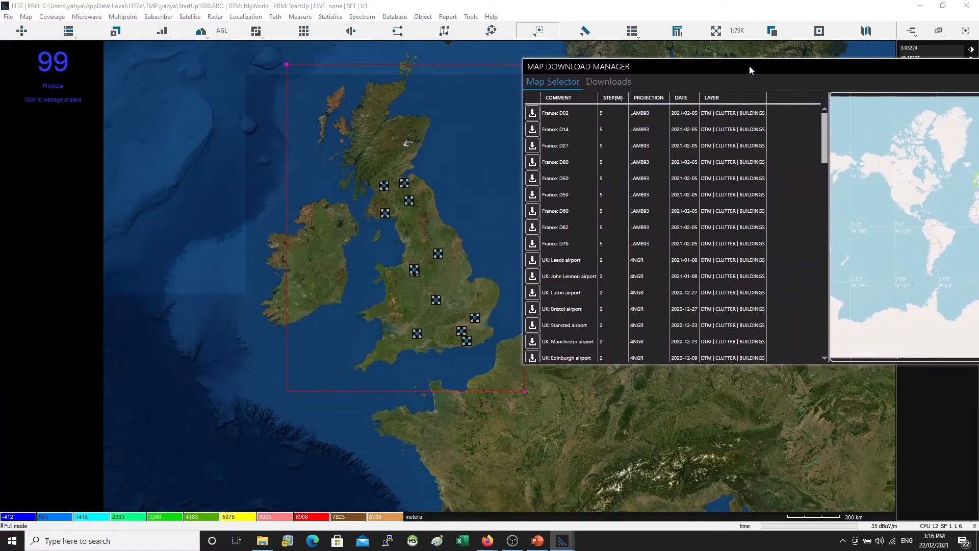
Examine the list of available maps for the selected area, including their resolution, projection, date and layers
{"action": "scroll", "coordinate": [585, 248], "scroll_direction": "down", "scroll_amount": 2}
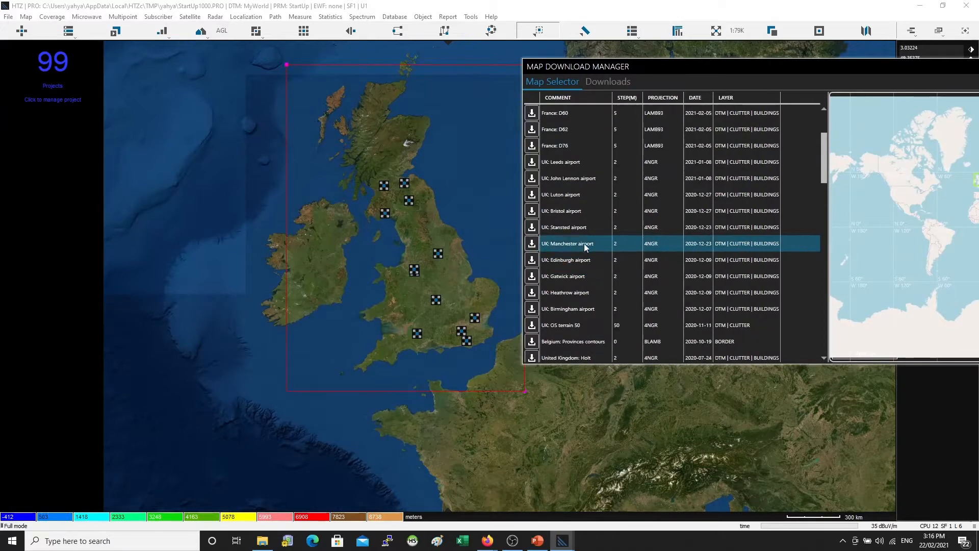
{"action": "scroll", "coordinate": [586, 182], "scroll_direction": "down", "scroll_amount": 1}
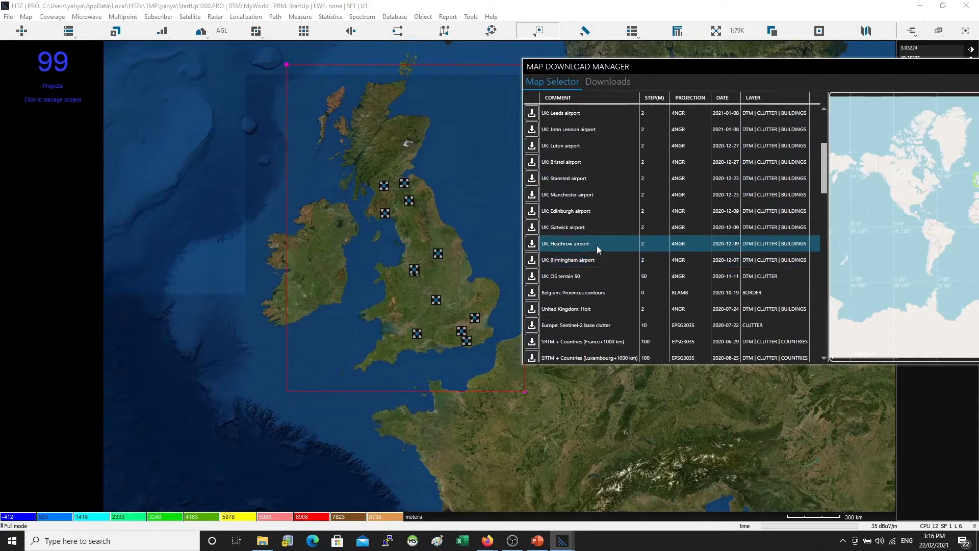
{"action": "scroll", "coordinate": [597, 248], "scroll_direction": "down", "scroll_amount": 1}
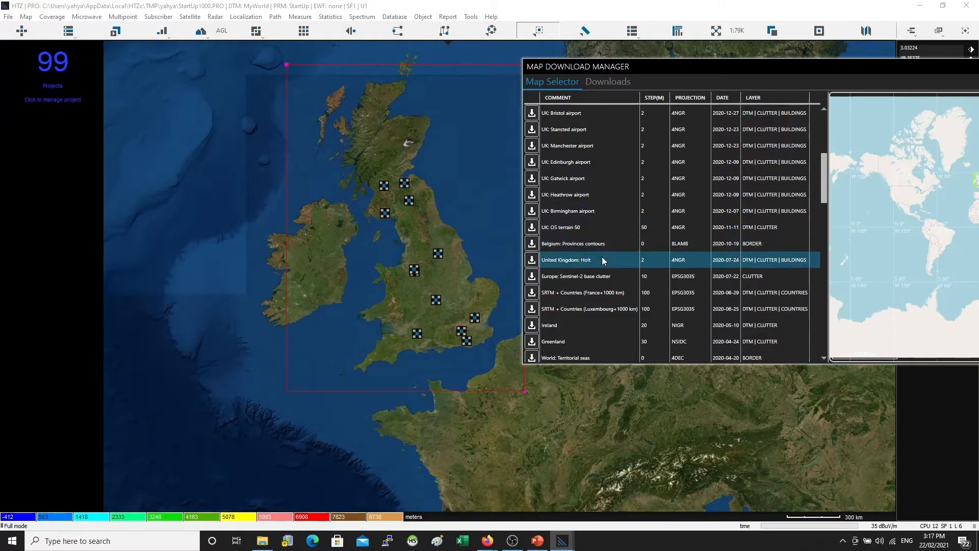
{"action": "scroll", "coordinate": [603, 258], "scroll_direction": "down", "scroll_amount": 3}
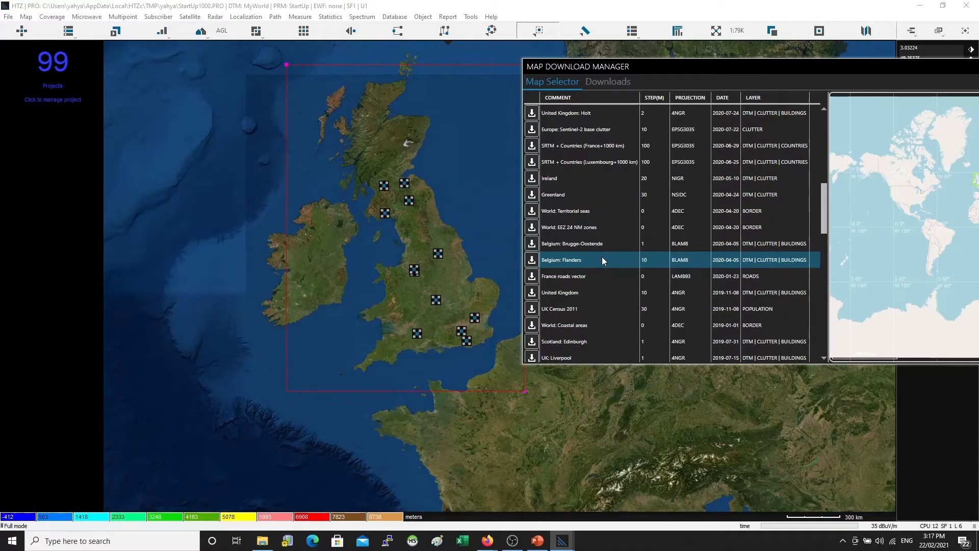
{"action": "scroll", "coordinate": [603, 260], "scroll_direction": "down", "scroll_amount": 4}
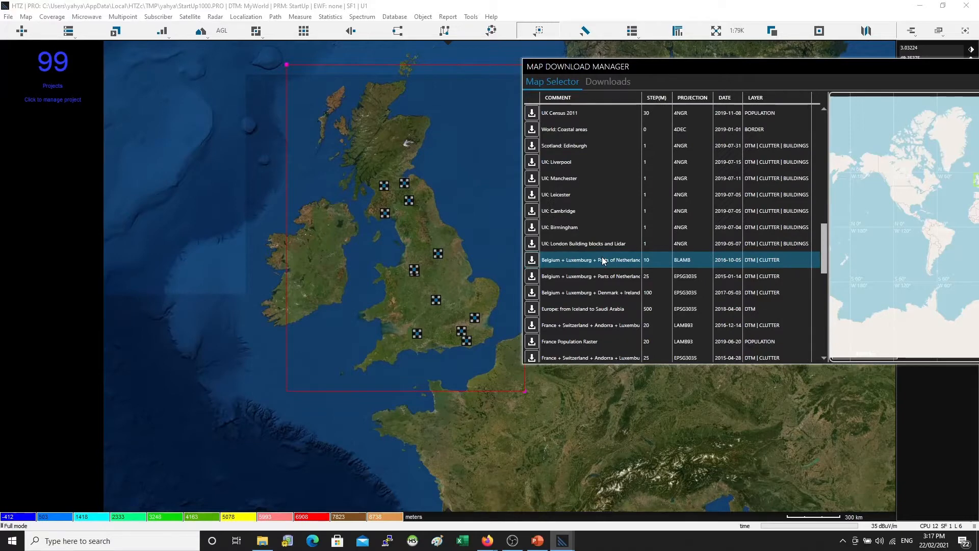
{"action": "scroll", "coordinate": [602, 259], "scroll_direction": "down", "scroll_amount": 1}
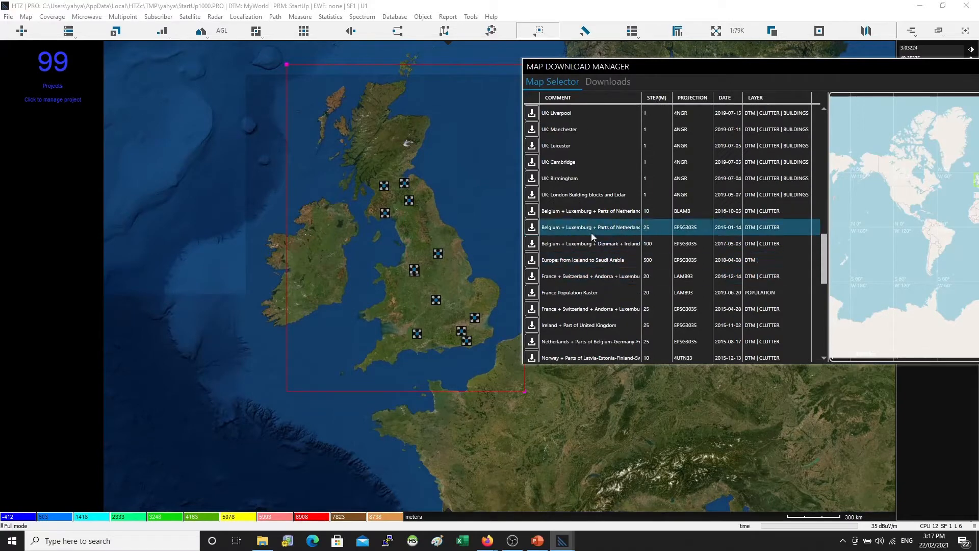
{"action": "scroll", "coordinate": [586, 158], "scroll_direction": "down", "scroll_amount": 1}
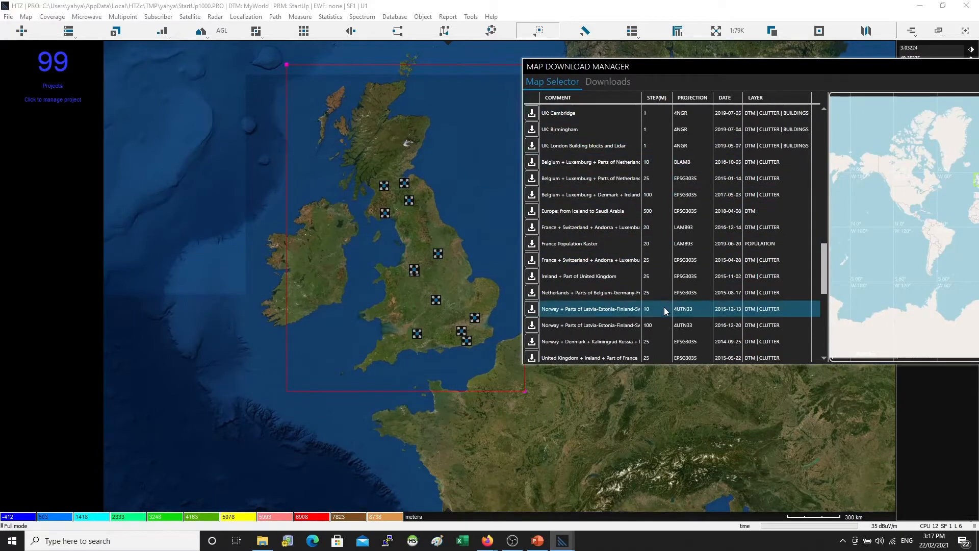
{"action": "scroll", "coordinate": [625, 311], "scroll_direction": "down", "scroll_amount": 2}
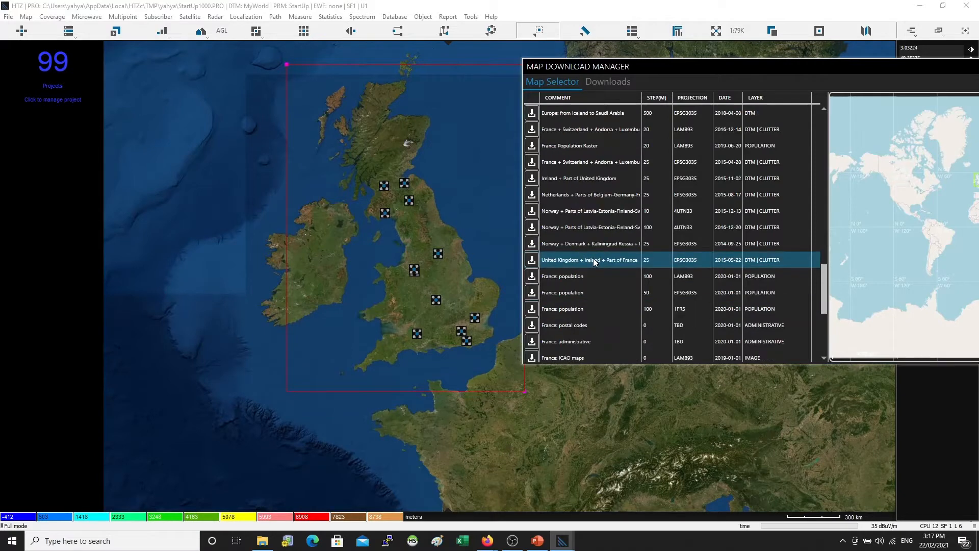
{"action": "scroll", "coordinate": [615, 274], "scroll_direction": "up", "scroll_amount": 10}
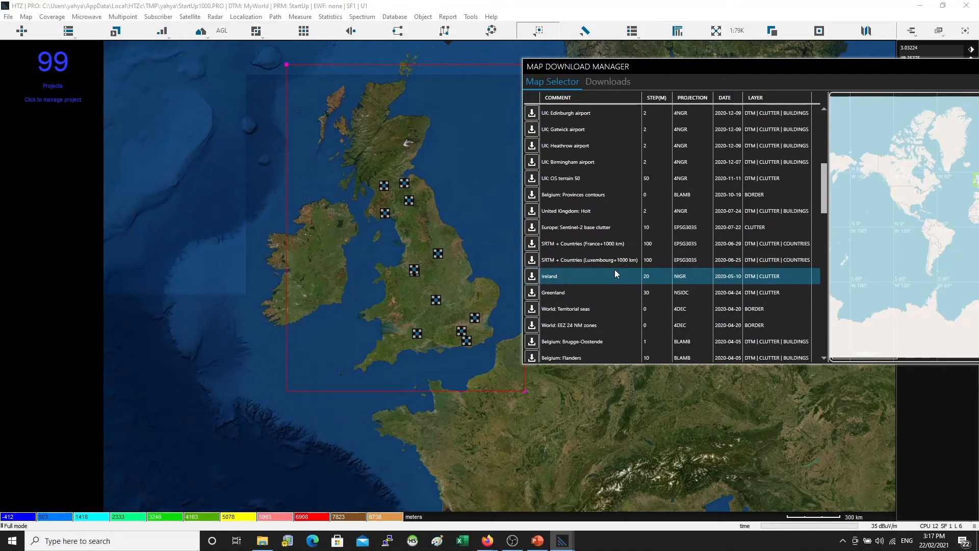
{"action": "scroll", "coordinate": [613, 269], "scroll_direction": "up", "scroll_amount": 5}
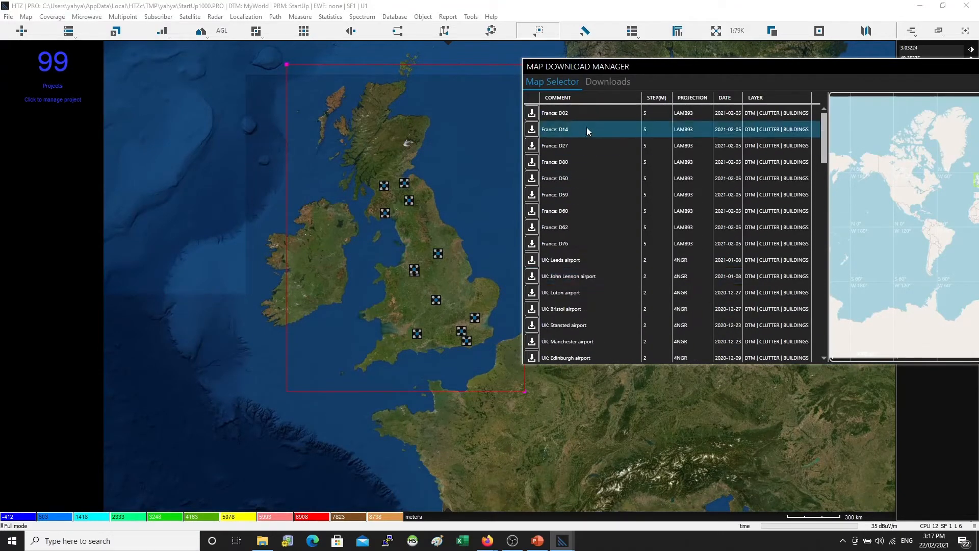
{"action": "scroll", "coordinate": [586, 219], "scroll_direction": "down", "scroll_amount": 2}
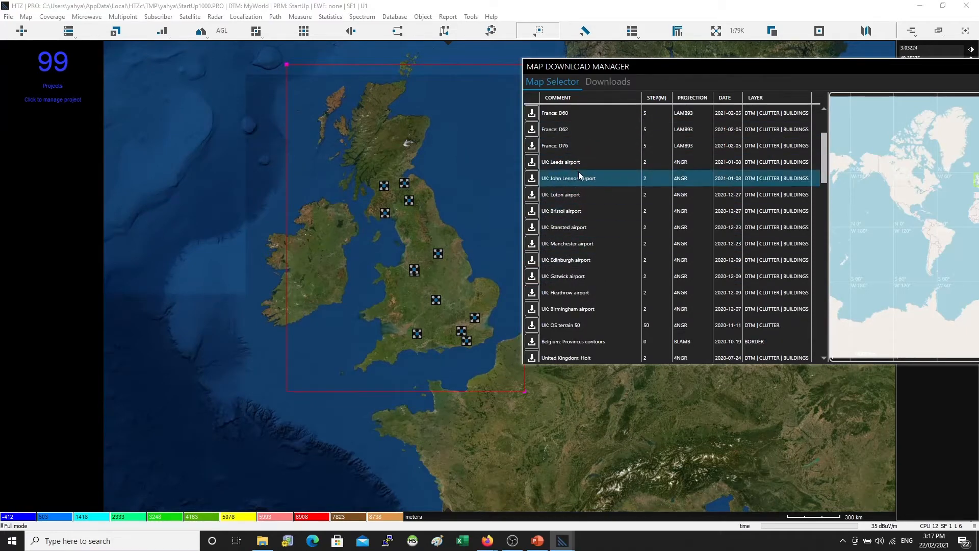
Preview the coverage of the UK: Bristol airport map against the selected rectangle
{"action": "left_click", "coordinate": [581, 210]}
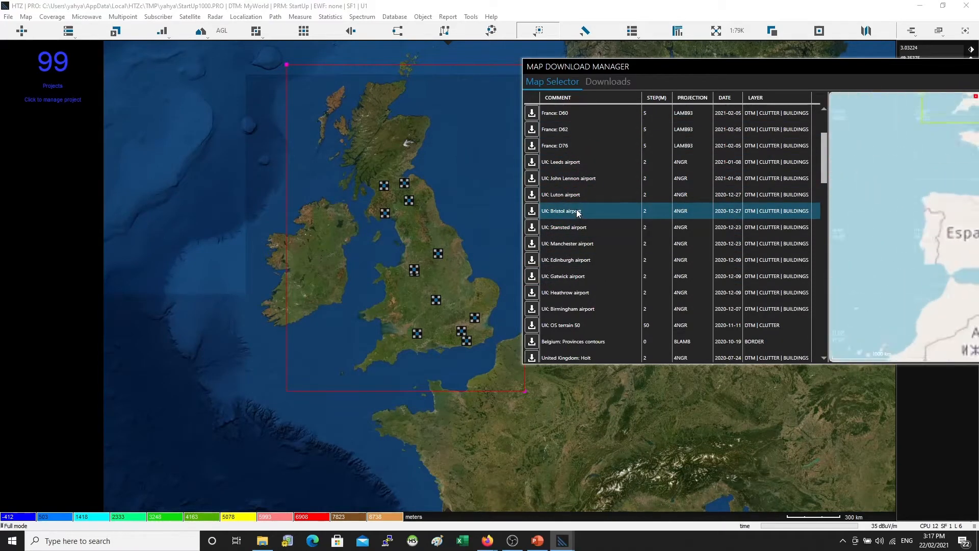
{"action": "left_click_drag", "start_coordinate": [697, 62], "coordinate": [343, 73]}
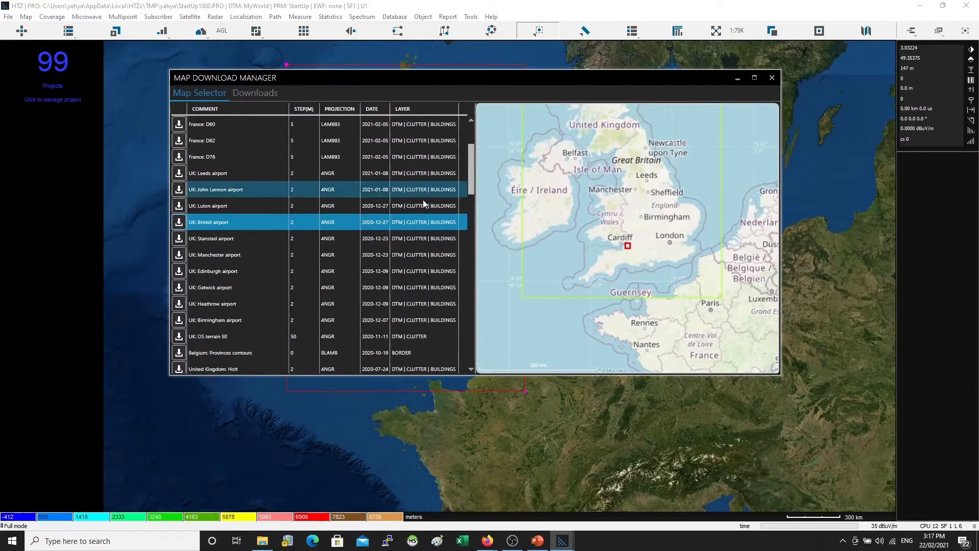
{"action": "scroll", "coordinate": [629, 251], "scroll_direction": "up", "scroll_amount": 5}
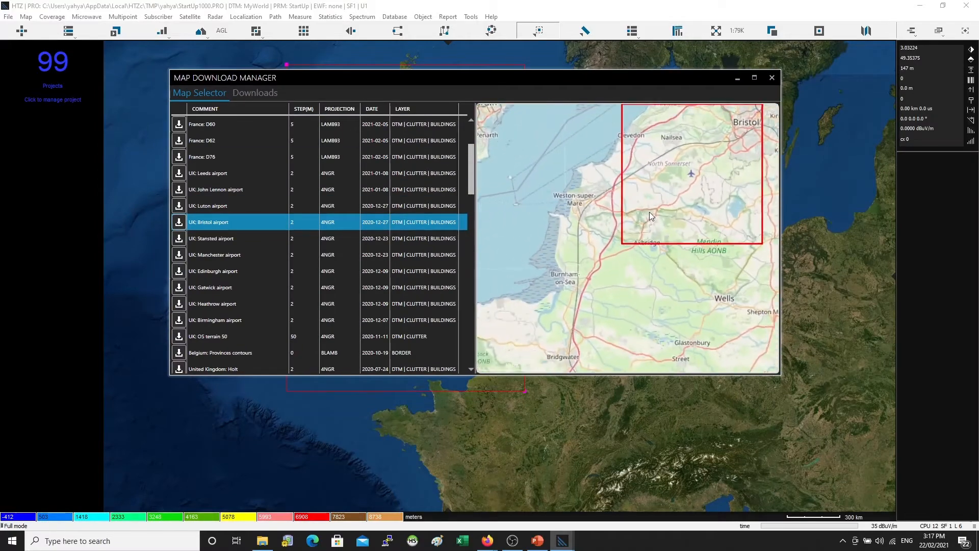
{"action": "scroll", "coordinate": [665, 197], "scroll_direction": "down", "scroll_amount": 4}
{"action": "left_click_drag", "start_coordinate": [576, 173], "coordinate": [555, 211]}
{"action": "scroll", "coordinate": [555, 211], "scroll_direction": "down", "scroll_amount": 6}
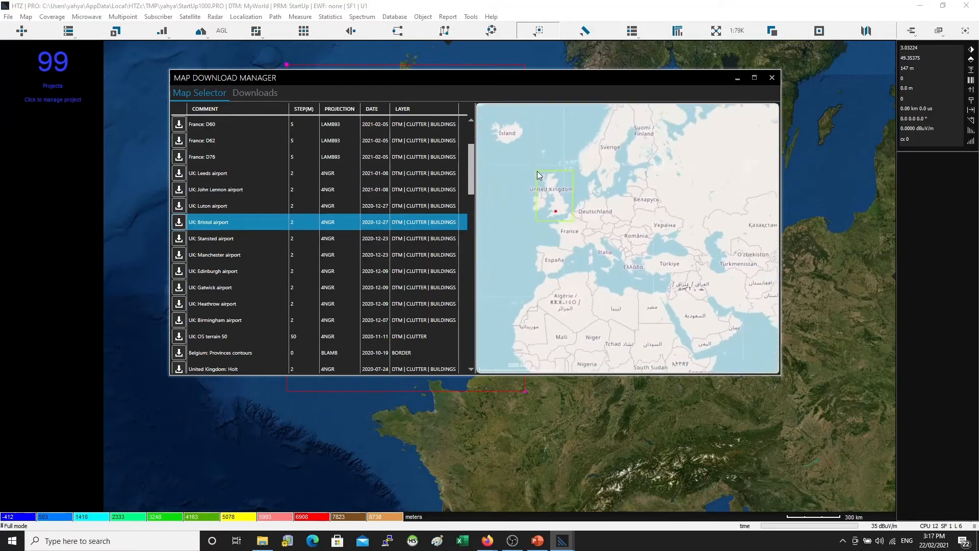
{"action": "scroll", "coordinate": [540, 218], "scroll_direction": "up", "scroll_amount": 4}
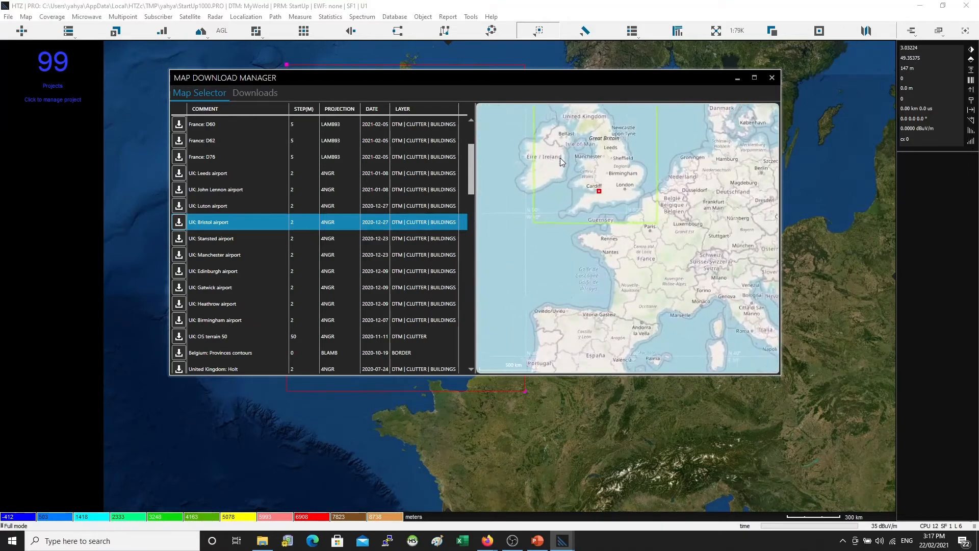
{"action": "left_click_drag", "start_coordinate": [557, 217], "coordinate": [563, 247]}
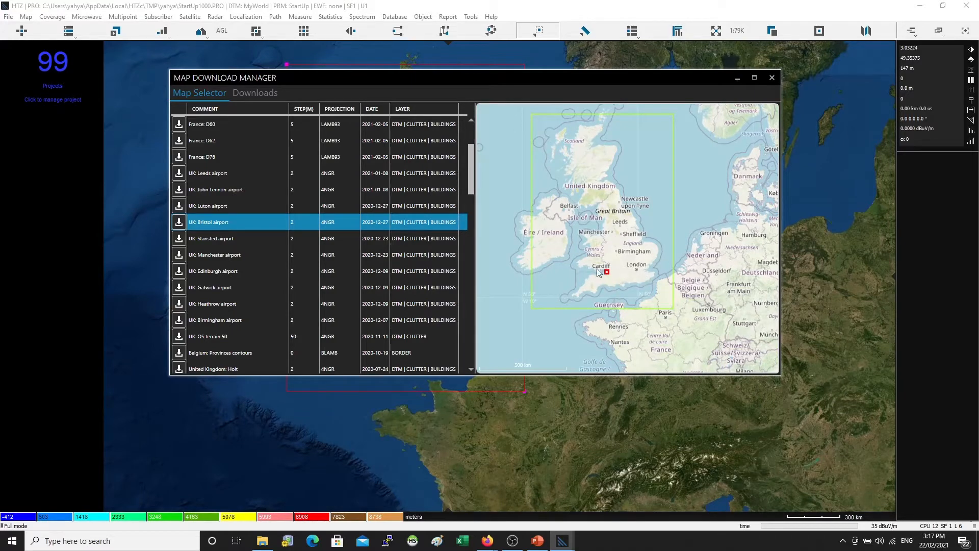
Download the UK: Bristol airport map and open the folder containing the downloaded archive
{"action": "left_click", "coordinate": [211, 222]}
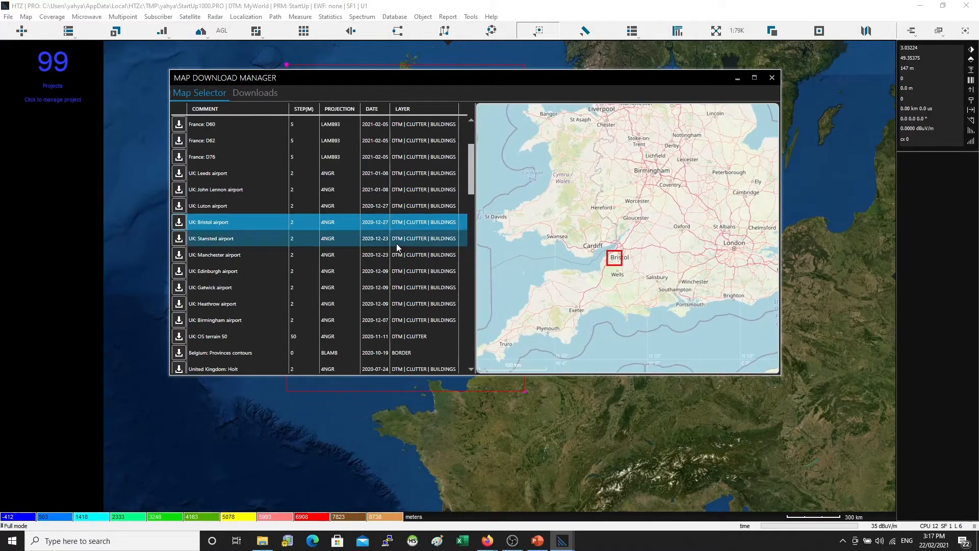
{"action": "left_click", "coordinate": [179, 222]}
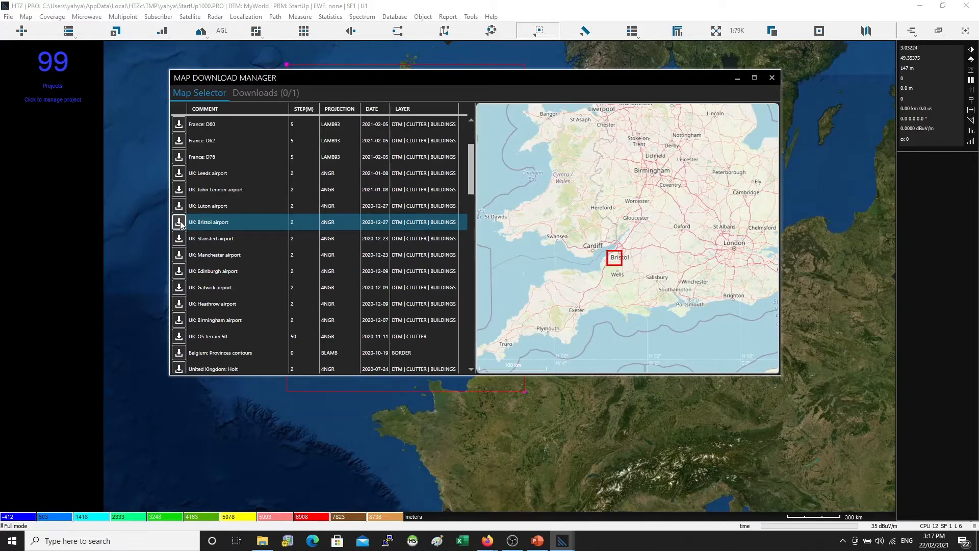
{"action": "left_click", "coordinate": [269, 92]}
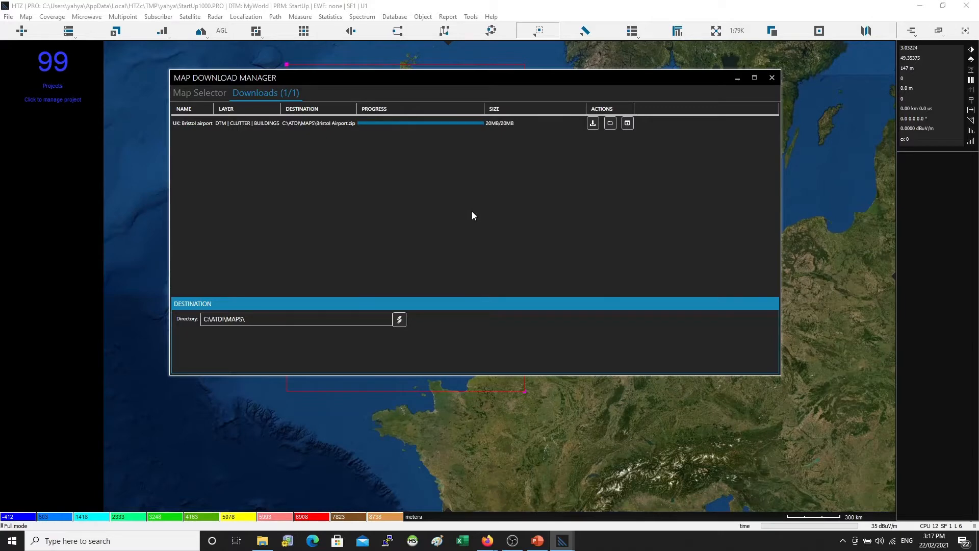
{"action": "left_click", "coordinate": [610, 124]}
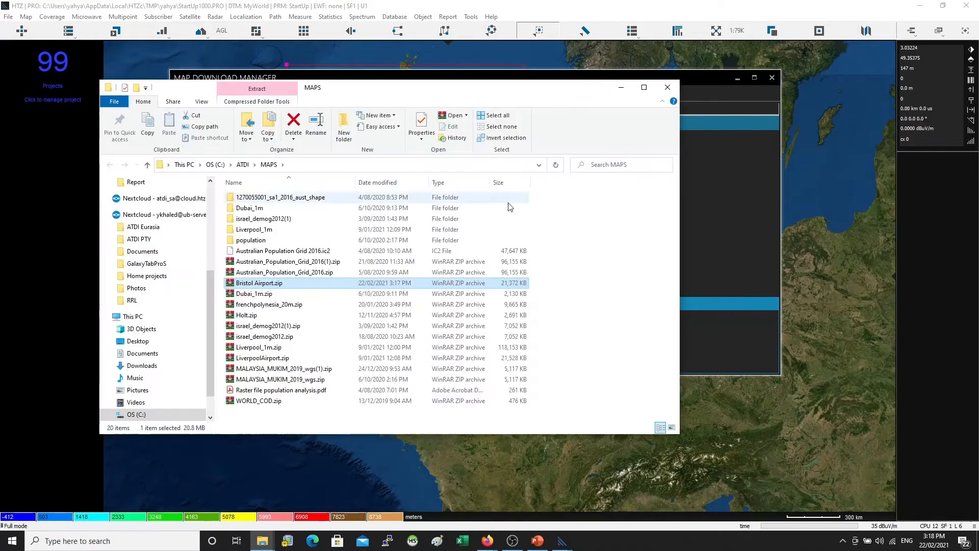
Move Bristol Airport.zip from the MAPS folder into the Live Project folder under ATC Radar - 5G and extract its contents there
{"action": "left_click", "coordinate": [252, 296]}
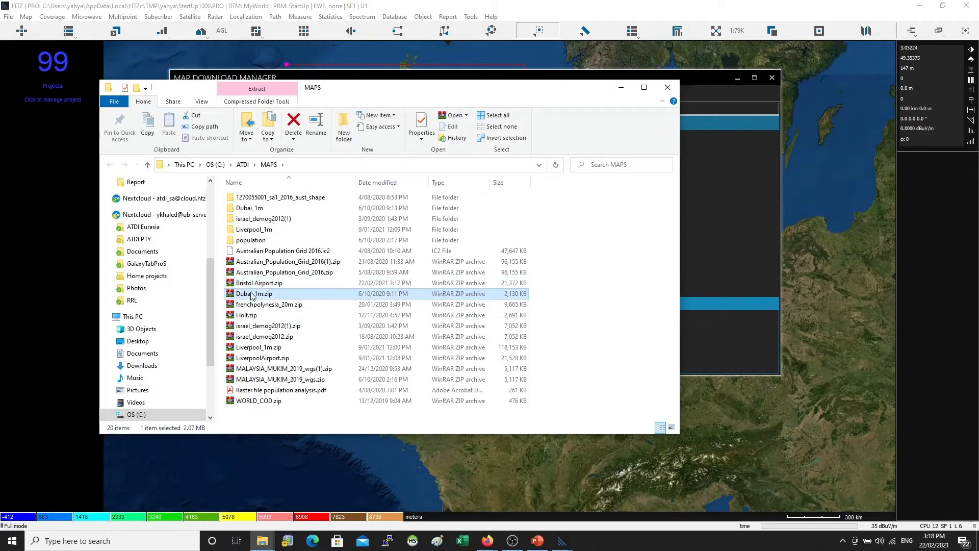
{"action": "left_click", "coordinate": [257, 285]}
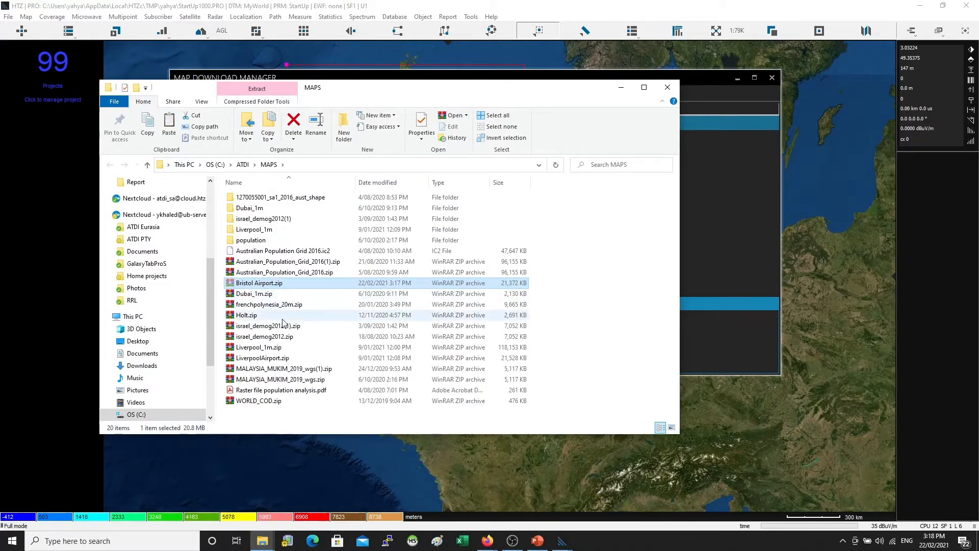
{"action": "key", "text": "alt+Tab"}
{"action": "left_click", "coordinate": [343, 321]}
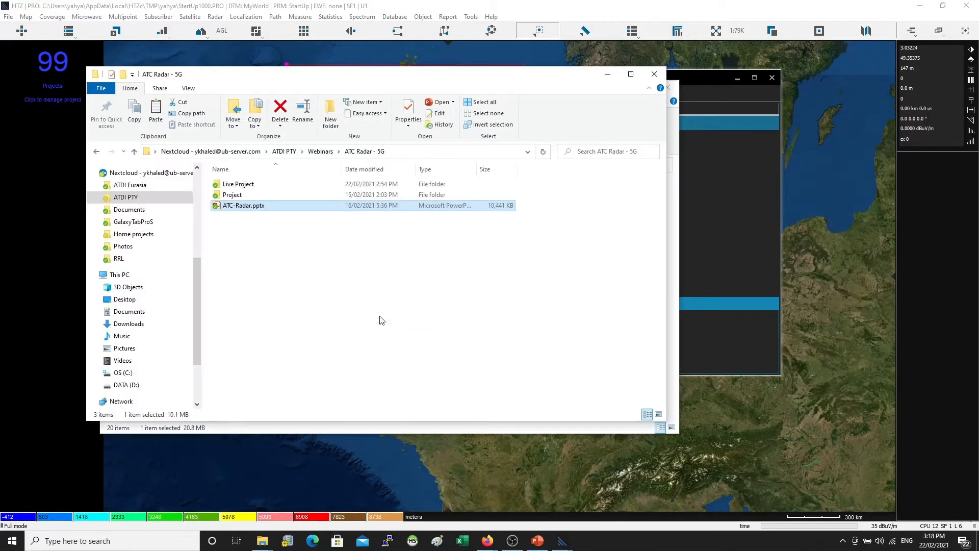
{"action": "left_click", "coordinate": [249, 185]}
{"action": "double_click", "coordinate": [249, 185]}
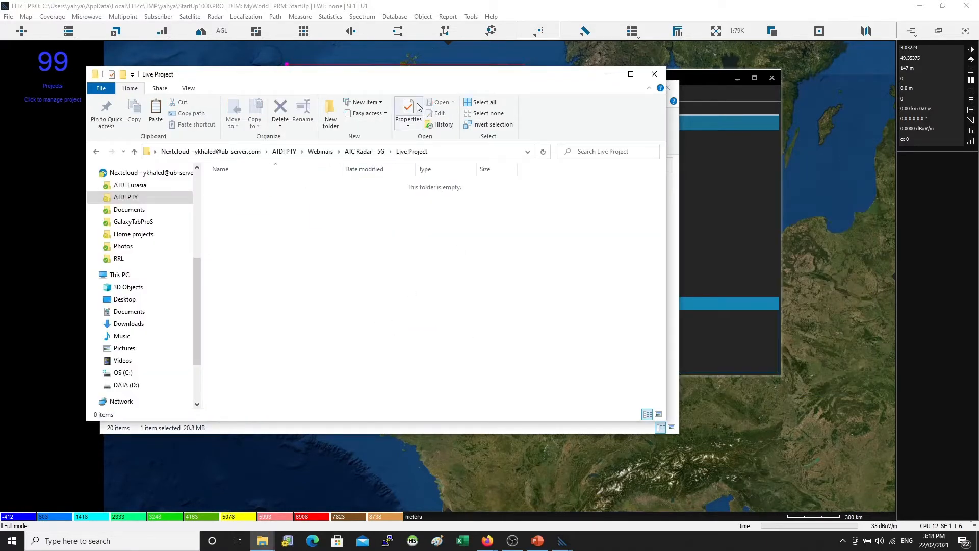
{"action": "left_click_drag", "start_coordinate": [420, 82], "coordinate": [554, 84]}
{"action": "key", "text": "ctrl+v"}
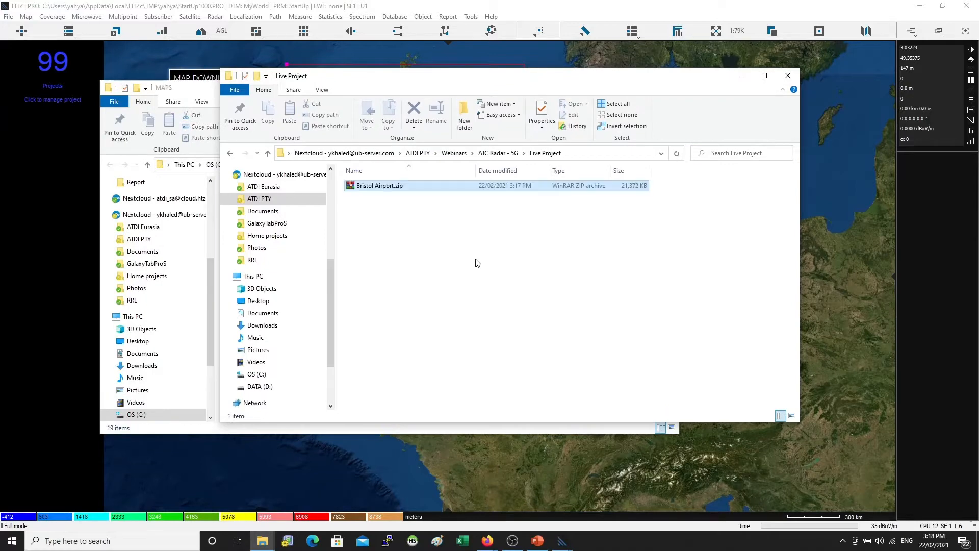
{"action": "right_click", "coordinate": [395, 183]}
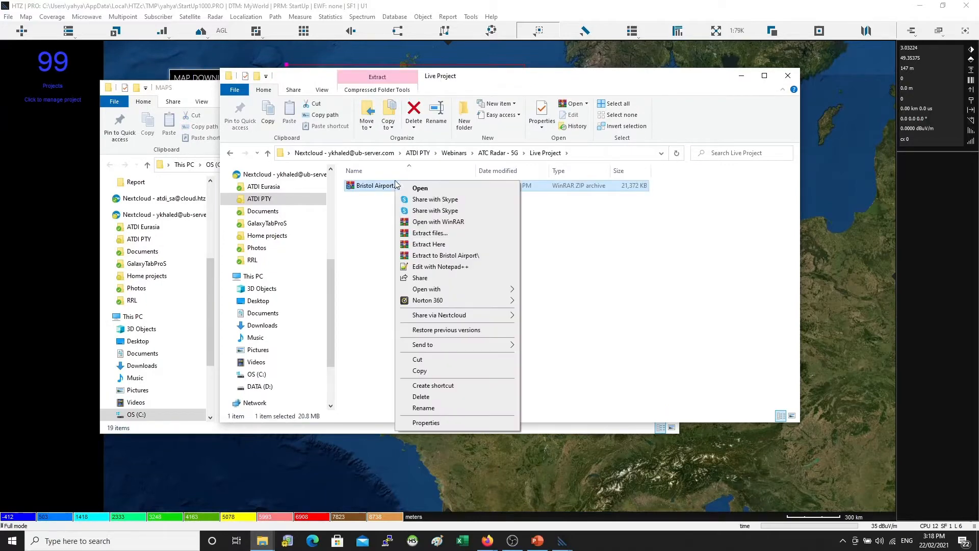
{"action": "left_click", "coordinate": [453, 246]}
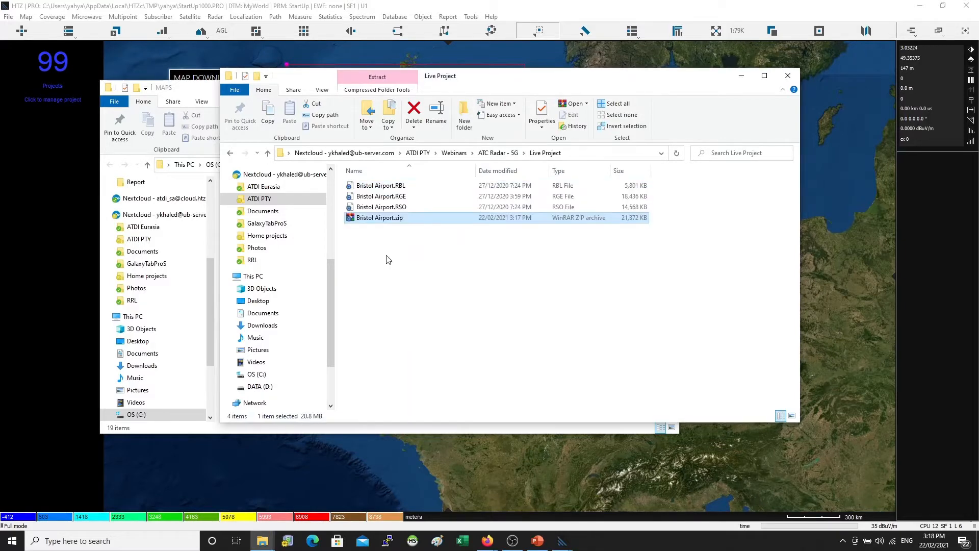
Copy Bristol Airport.BIM from the Project folder under ATC Radar - 5G into the Live Project folder
{"action": "left_click", "coordinate": [419, 187]}
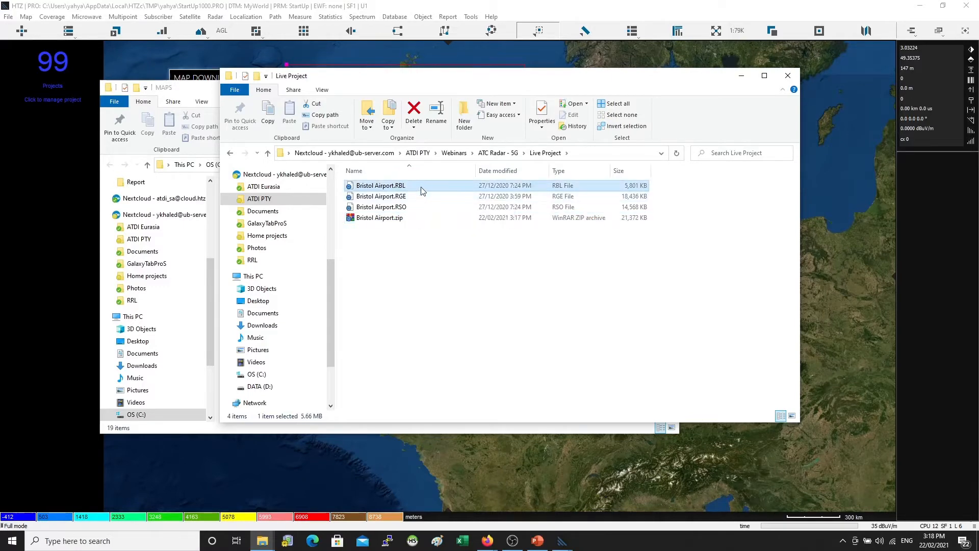
{"action": "left_click", "coordinate": [406, 209], "text": "shift"}
{"action": "left_click", "coordinate": [487, 278]}
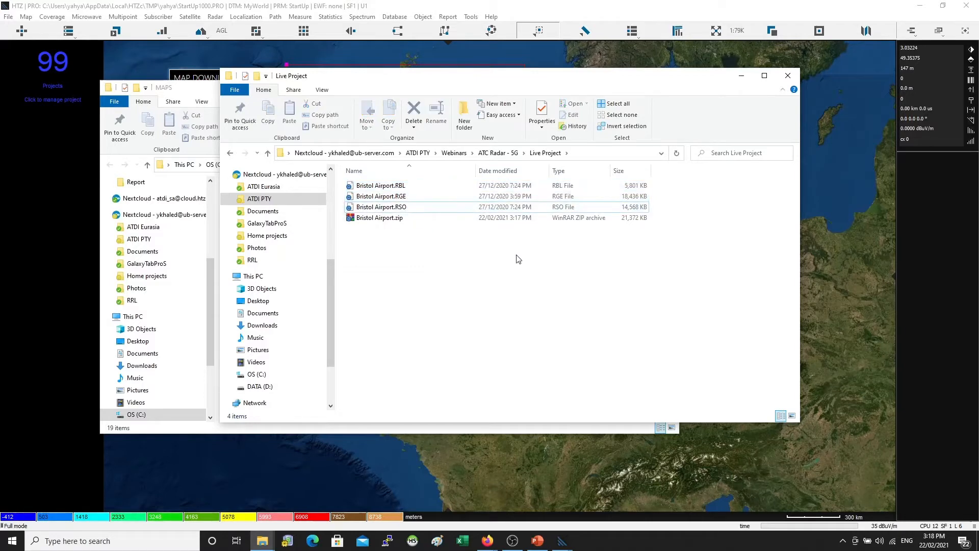
{"action": "left_click", "coordinate": [501, 155]}
{"action": "double_click", "coordinate": [380, 196]}
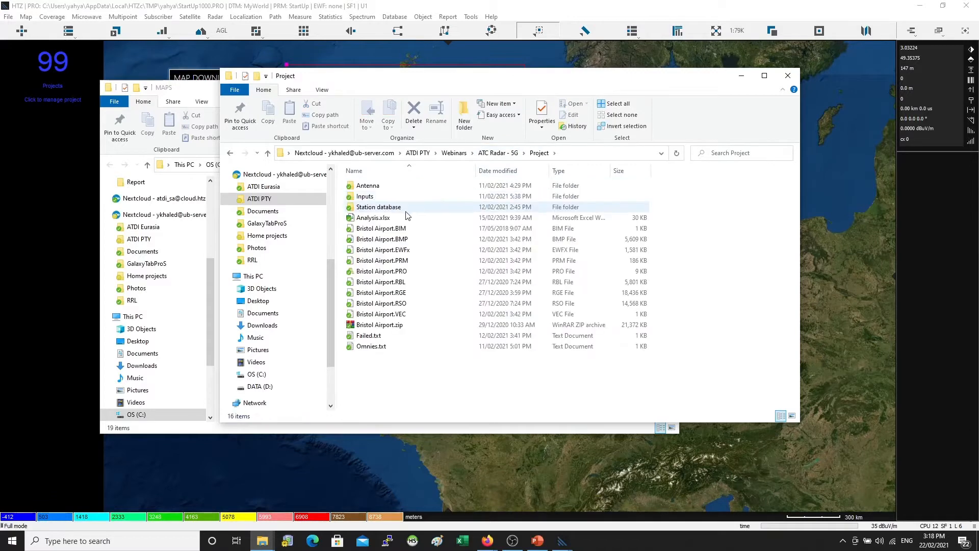
{"action": "left_click", "coordinate": [403, 228]}
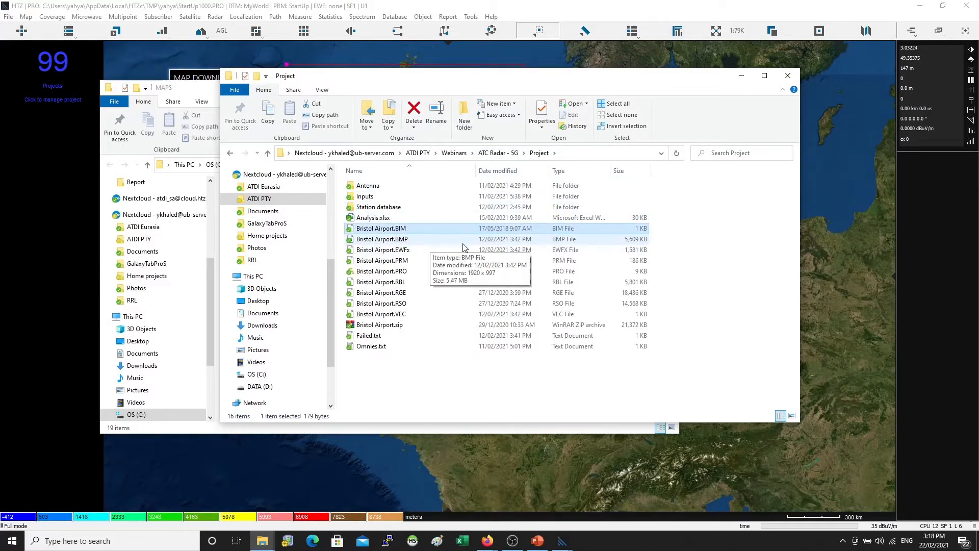
{"action": "left_click", "coordinate": [497, 153]}
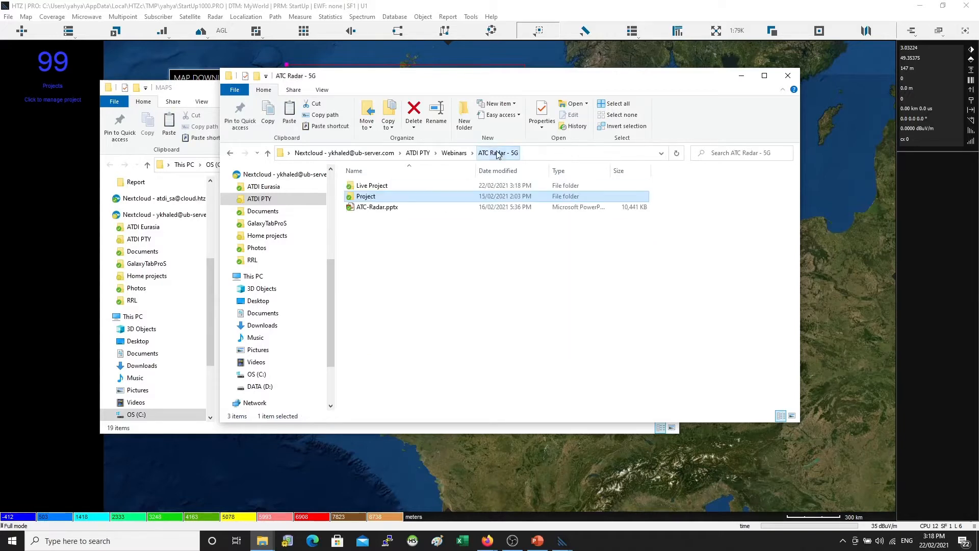
{"action": "double_click", "coordinate": [375, 184]}
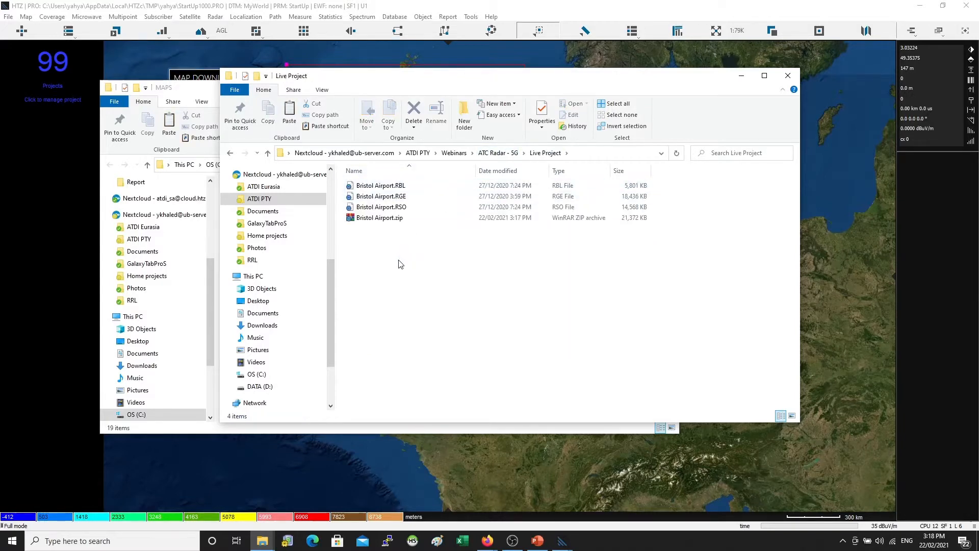
{"action": "key", "text": "ctrl+v"}
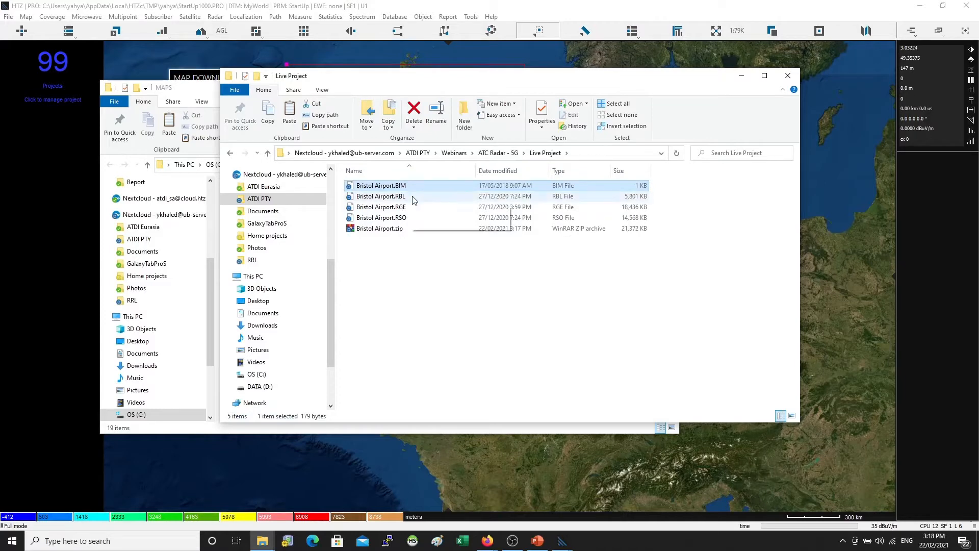
Review the Bristol Airport RBL, RGE, RSO and BIM files and copy the Live Project folder's path
{"action": "left_click", "coordinate": [597, 154]}
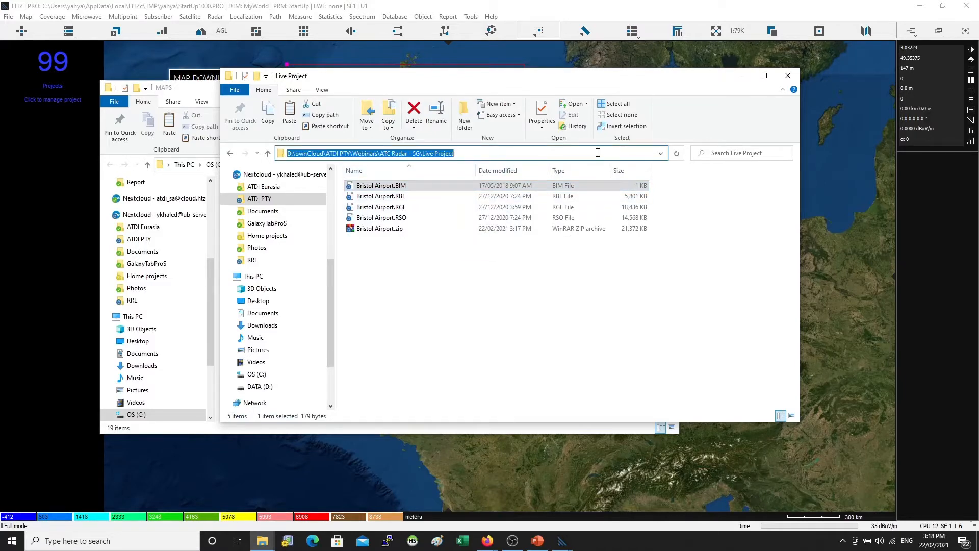
{"action": "left_click", "coordinate": [401, 200]}
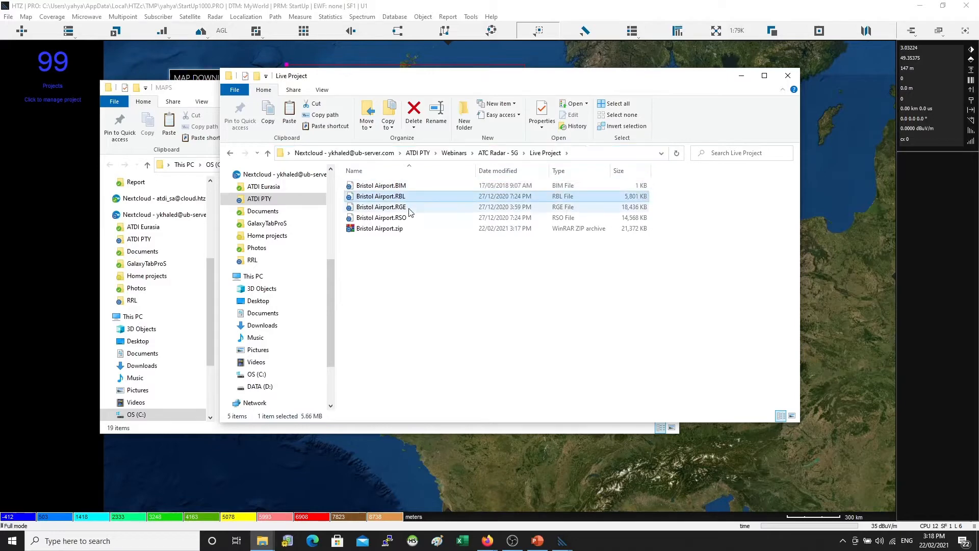
{"action": "left_click", "coordinate": [404, 211]}
{"action": "left_click", "coordinate": [405, 218]}
{"action": "left_click", "coordinate": [394, 186]}
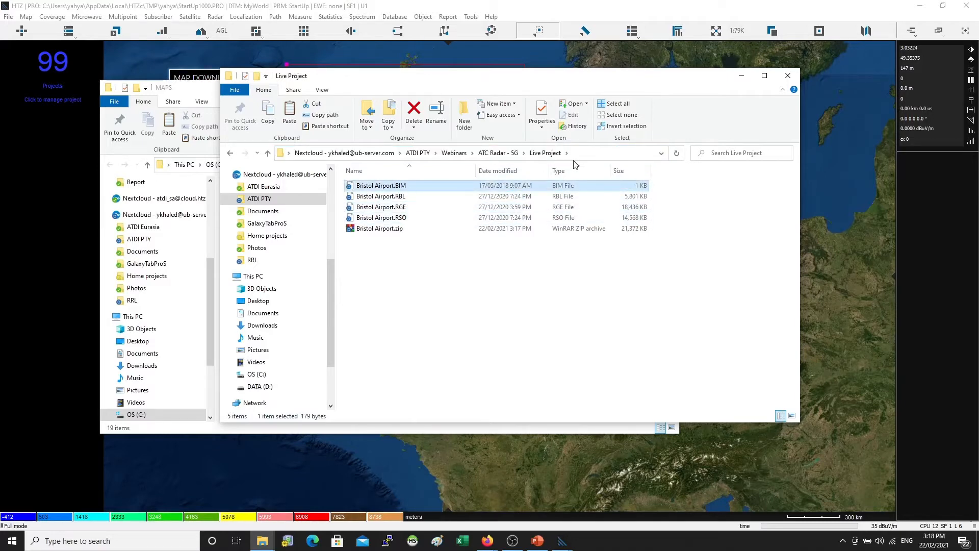
{"action": "left_click", "coordinate": [587, 155]}
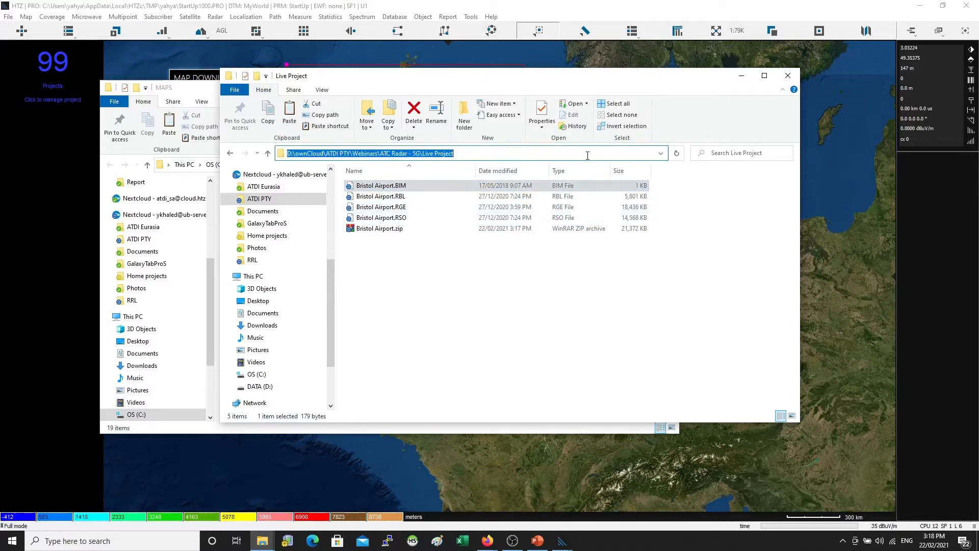
Return to HTZ, close the Map Download Manager and start a new empty project in the Project manager
{"action": "left_click", "coordinate": [214, 4]}
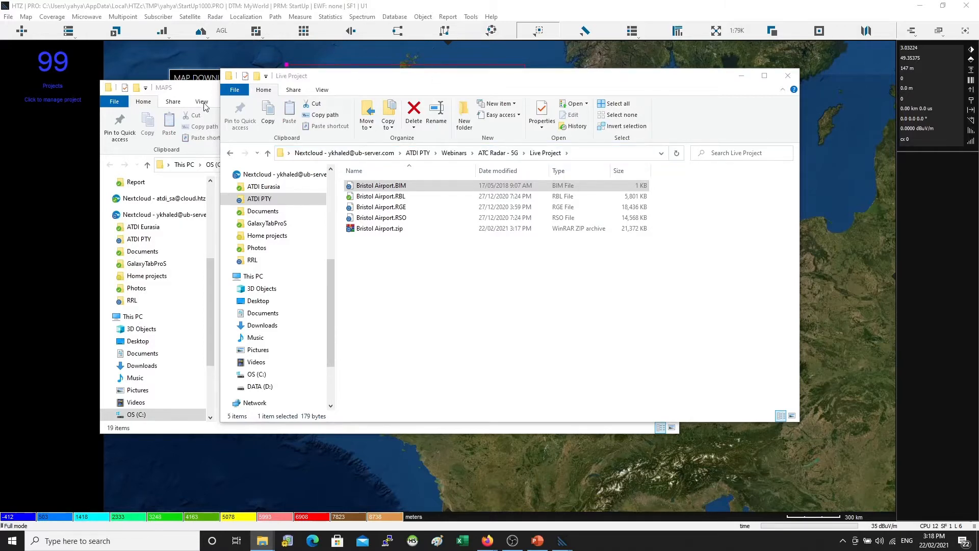
{"action": "left_click", "coordinate": [184, 91]}
{"action": "left_click", "coordinate": [202, 76]}
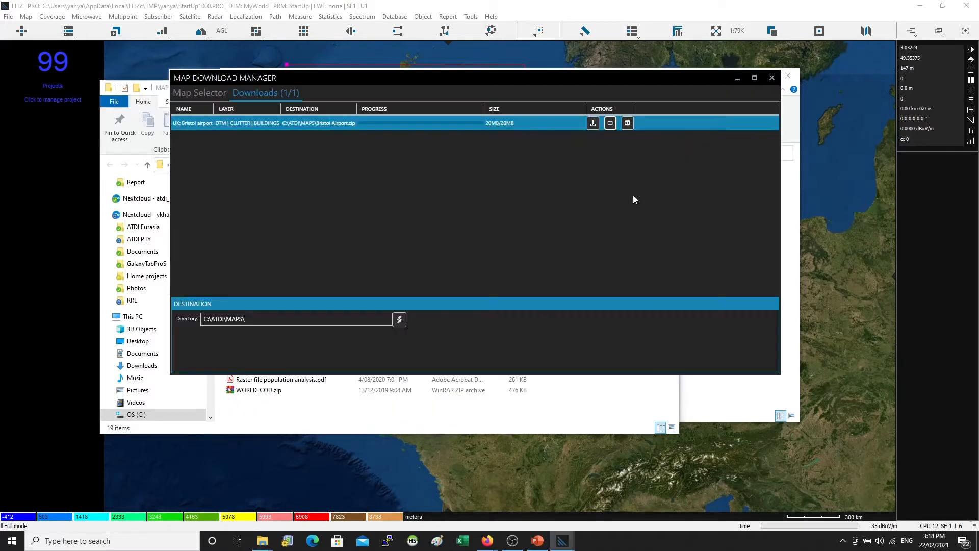
{"action": "left_click", "coordinate": [769, 78]}
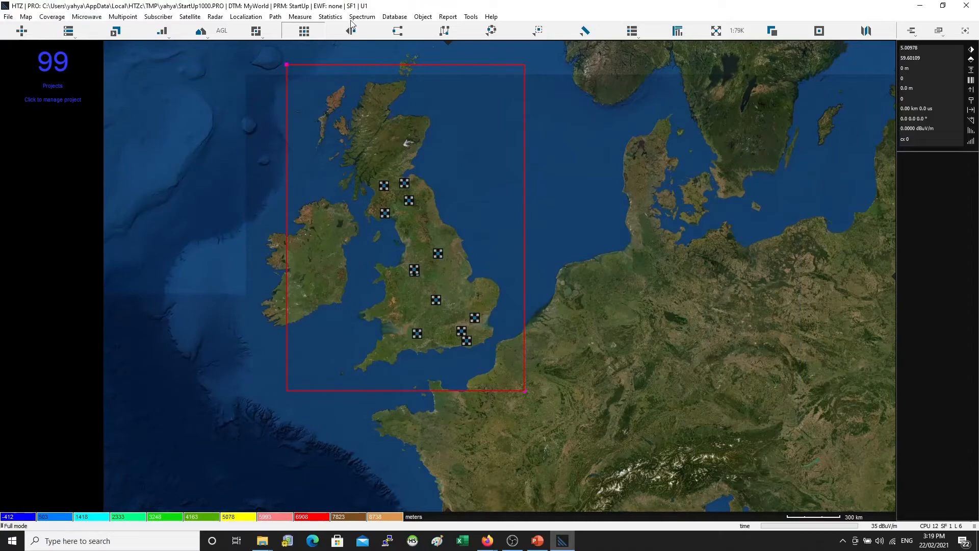
{"action": "left_click", "coordinate": [8, 16]}
{"action": "left_click", "coordinate": [40, 29]}
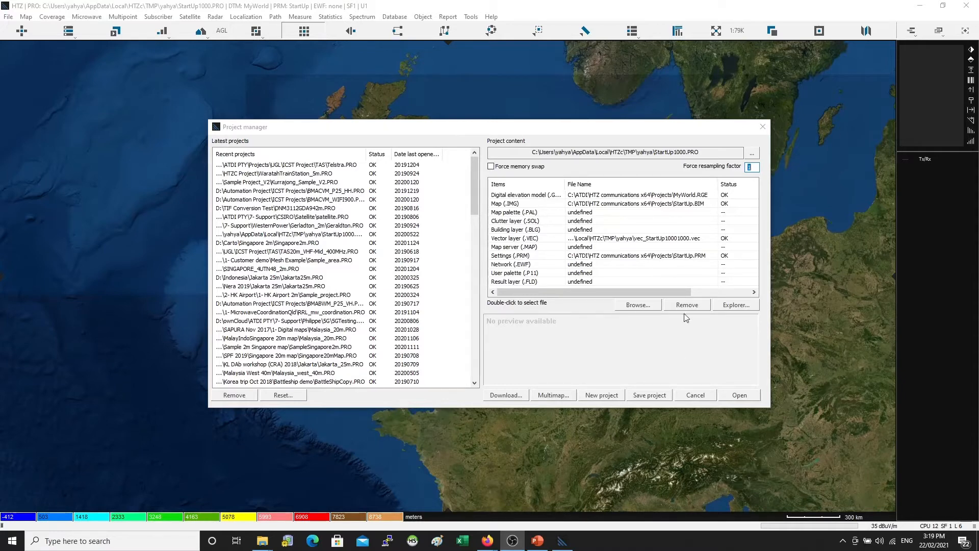
{"action": "left_click", "coordinate": [601, 395]}
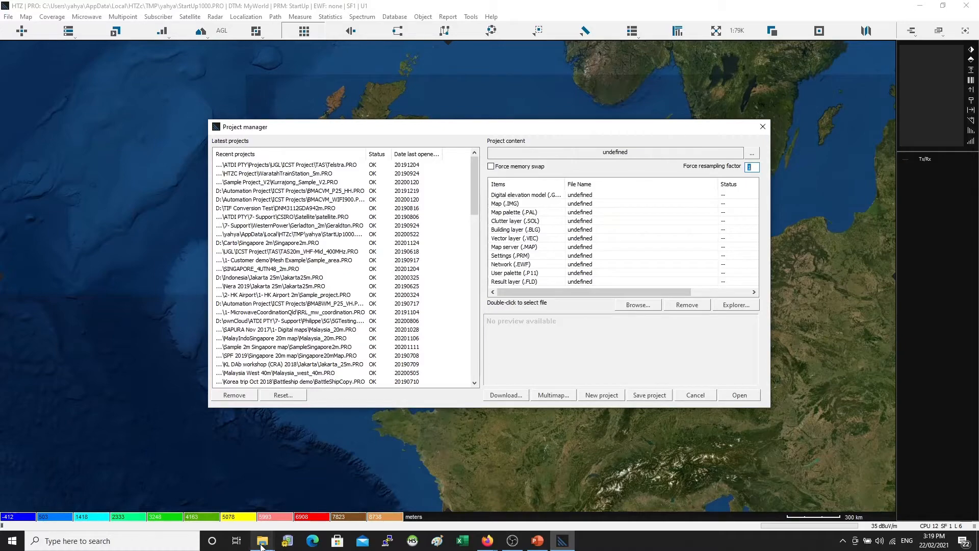
Load all Bristol Airport files from the Live Project folder into the new project and check the assigned elevation, map, clutter and building layers
{"action": "mouse_move", "coordinate": [262, 540]}
{"action": "left_click", "coordinate": [219, 491]}
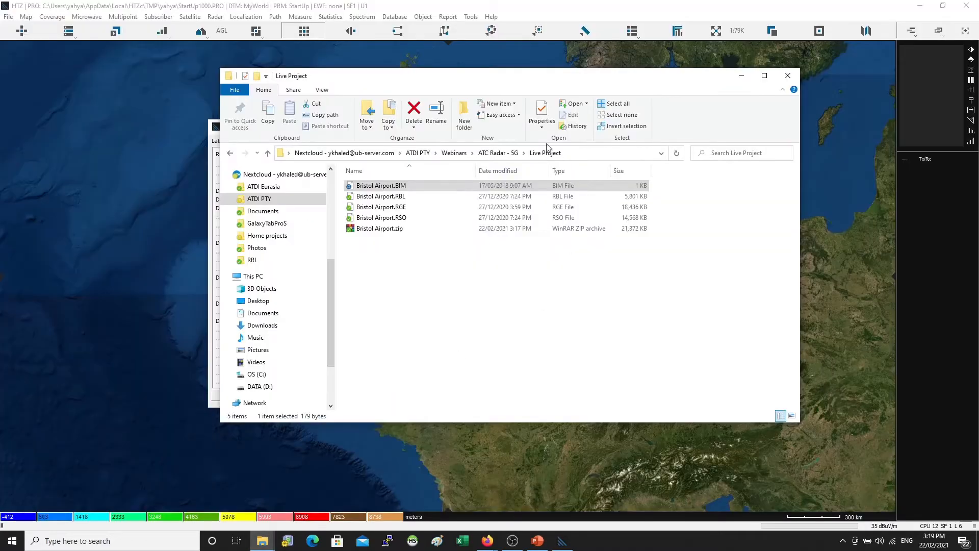
{"action": "left_click_drag", "start_coordinate": [529, 81], "coordinate": [960, 134]}
{"action": "left_click_drag", "start_coordinate": [850, 348], "coordinate": [618, 246]}
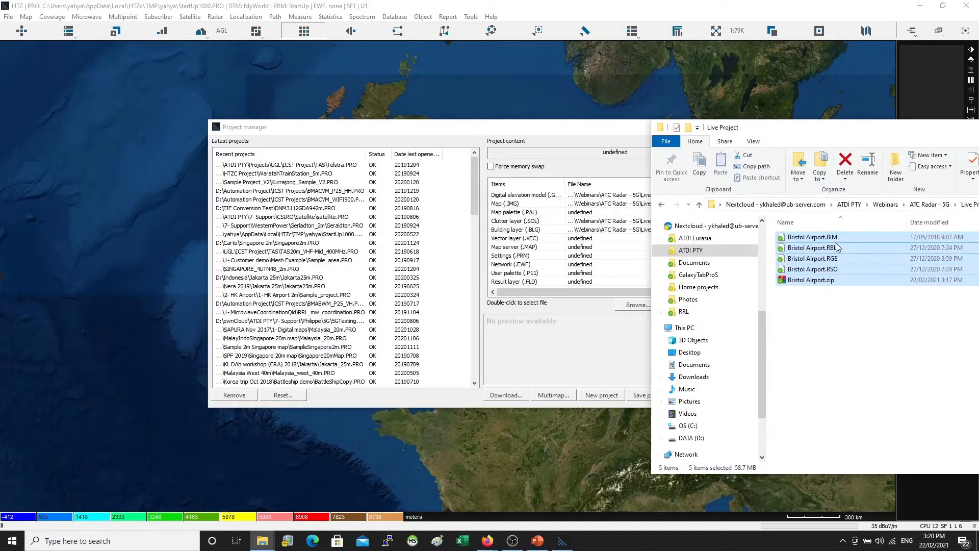
{"action": "left_click", "coordinate": [593, 238]}
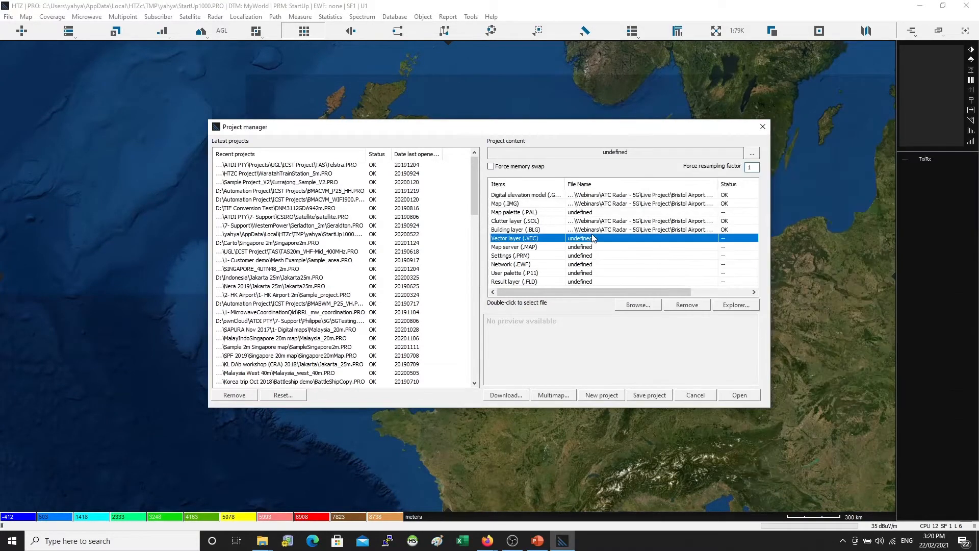
{"action": "left_click", "coordinate": [691, 195]}
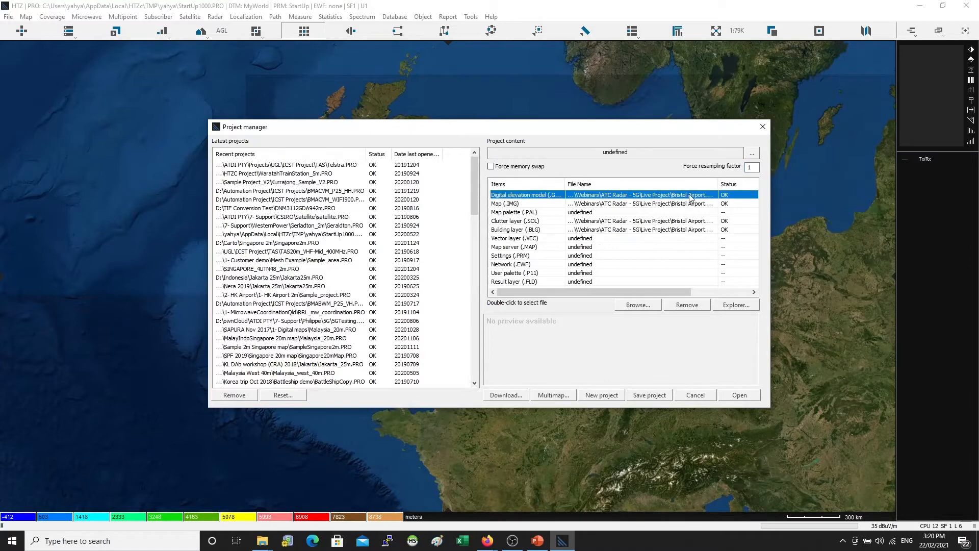
{"action": "left_click", "coordinate": [659, 204]}
{"action": "left_click", "coordinate": [643, 221]}
{"action": "left_click", "coordinate": [641, 239]}
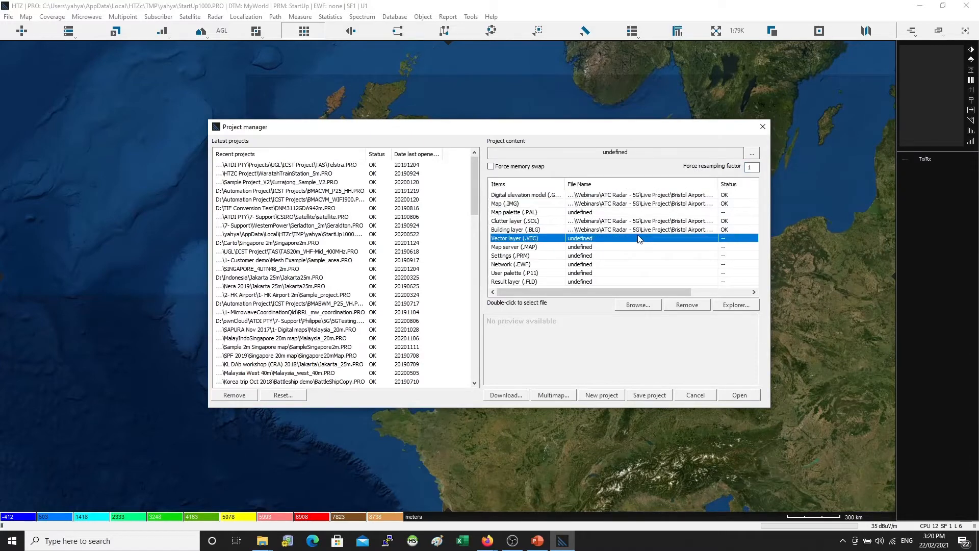
{"action": "left_click", "coordinate": [647, 230]}
Save the project as Bristol Airport 5G in D:\ownCloud\ATDI PTY\Webinars\ATC Radar - 5G\Live Project
{"action": "left_click_drag", "start_coordinate": [616, 128], "coordinate": [502, 83]}
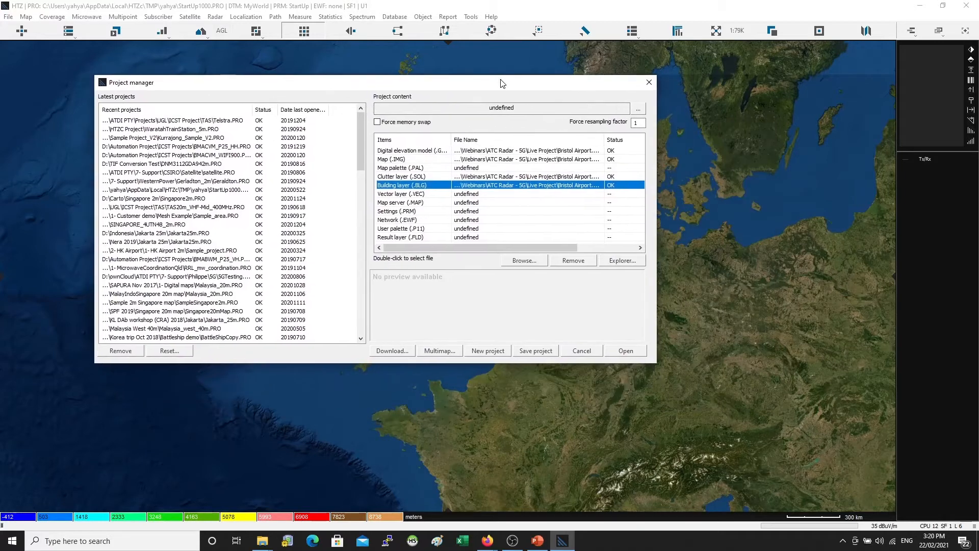
{"action": "left_click", "coordinate": [547, 352]}
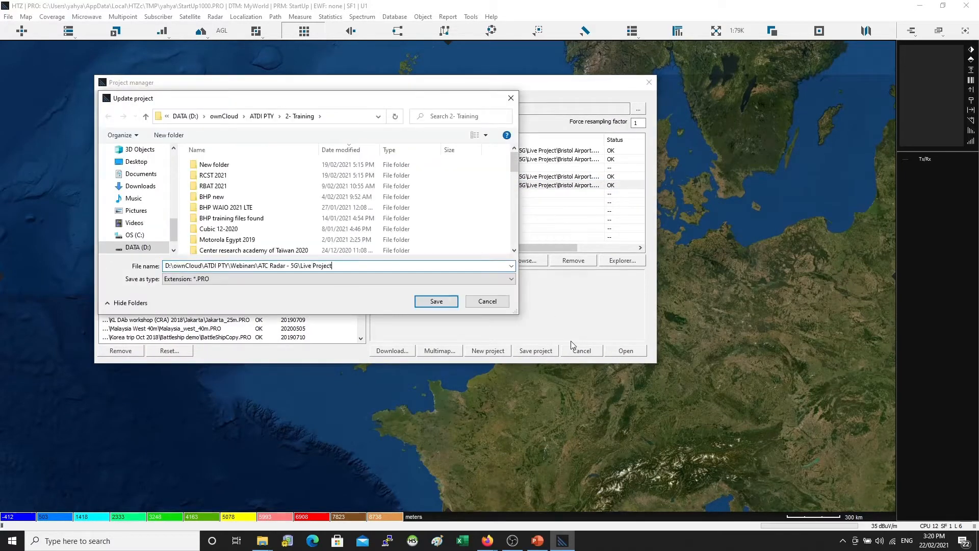
{"action": "key", "text": "Return"}
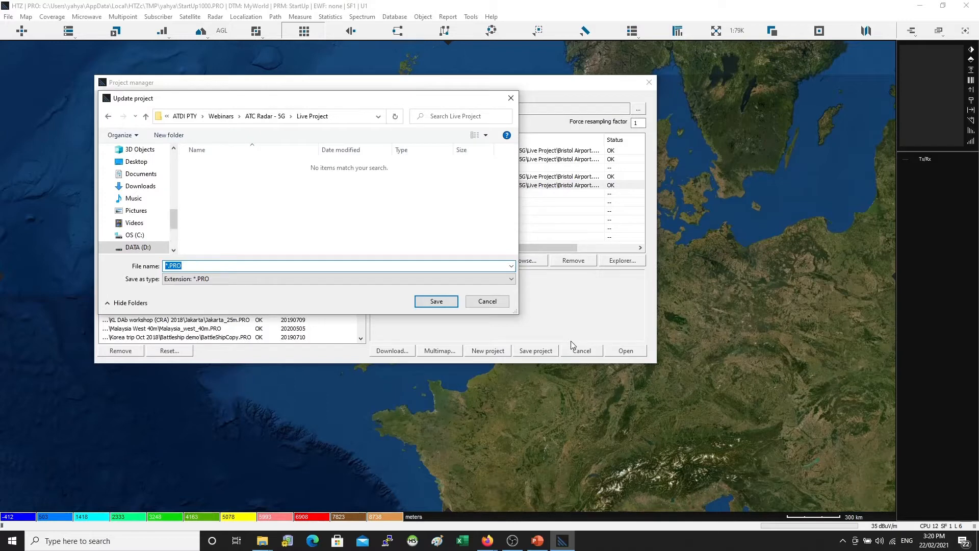
{"action": "type", "text": "Bristol"}
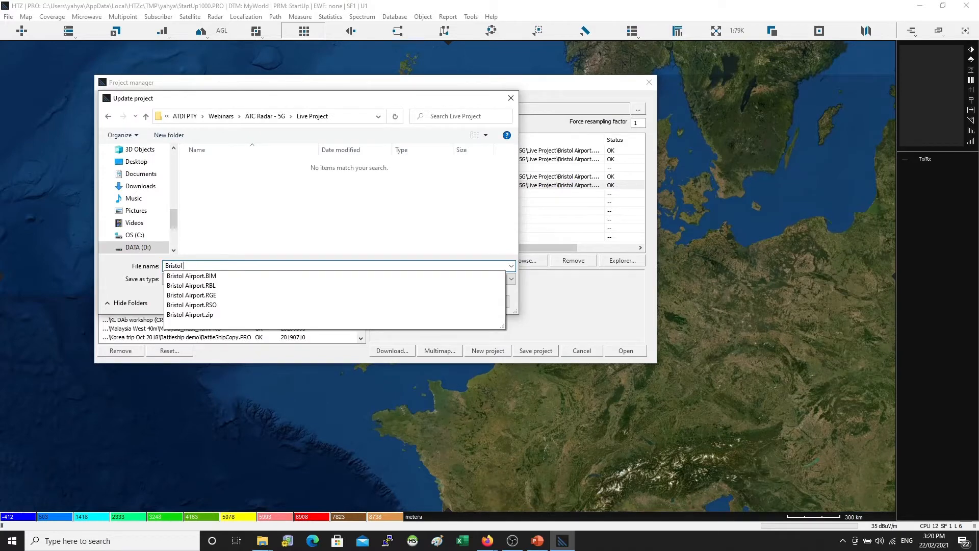
{"action": "type", "text": "5G"}
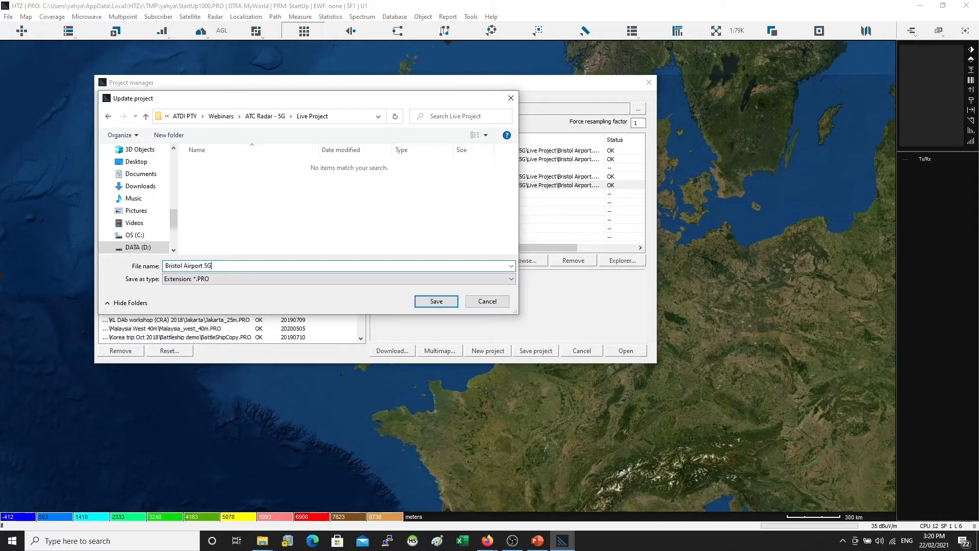
{"action": "key", "text": "Return"}
{"action": "key", "text": "Return"}
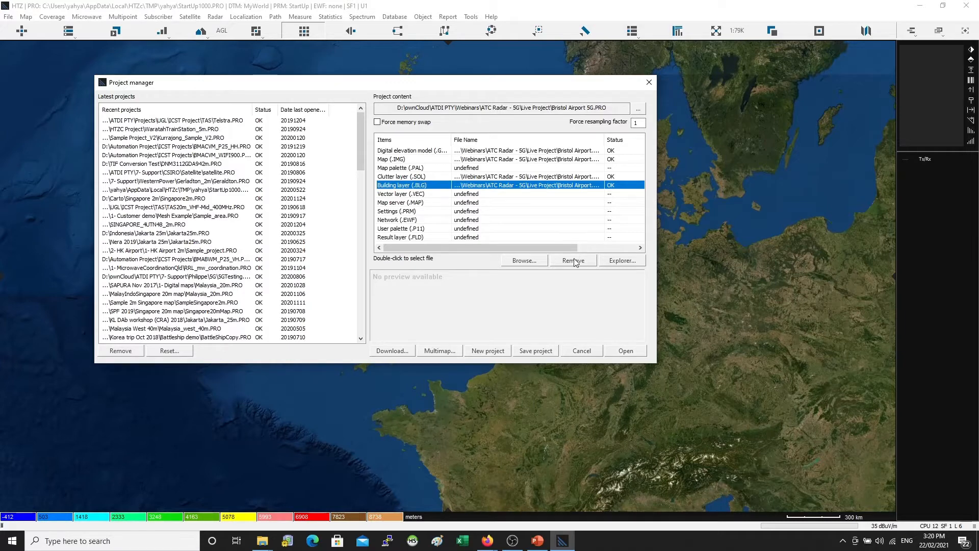
Open the Bristol Airport 5G project without a settings file and inspect the airport area on the map
{"action": "left_click", "coordinate": [423, 211]}
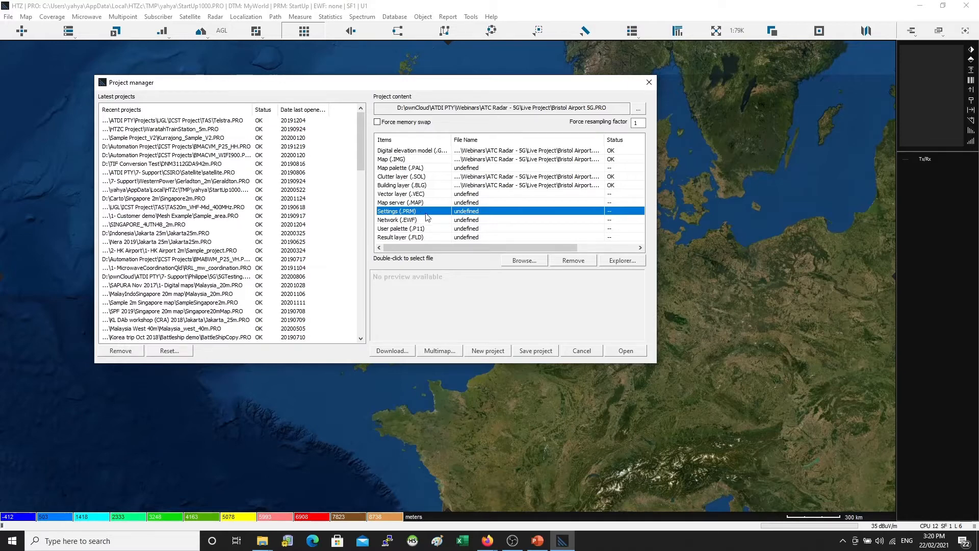
{"action": "left_click", "coordinate": [625, 352]}
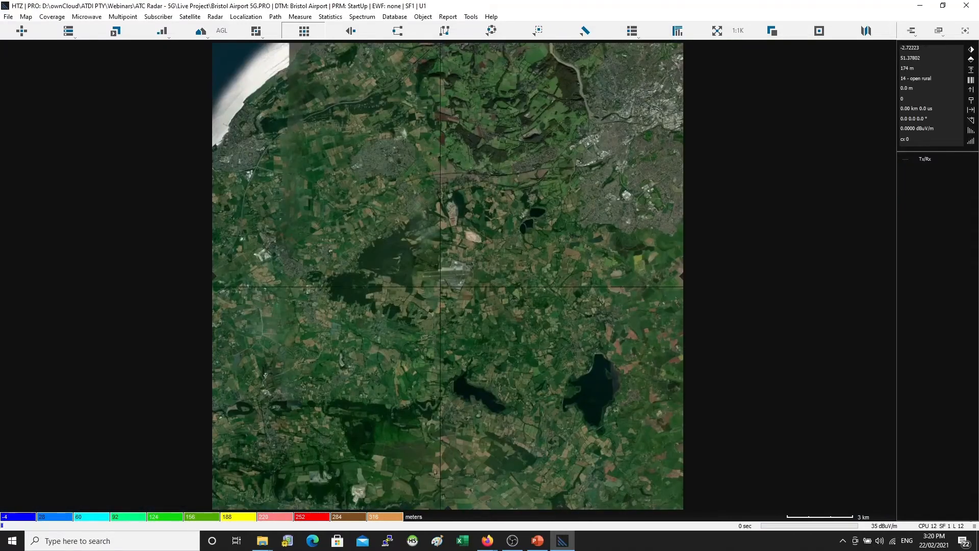
{"action": "scroll", "coordinate": [448, 277], "scroll_direction": "up", "scroll_amount": 1}
{"action": "scroll", "coordinate": [447, 289], "scroll_direction": "up", "scroll_amount": 2}
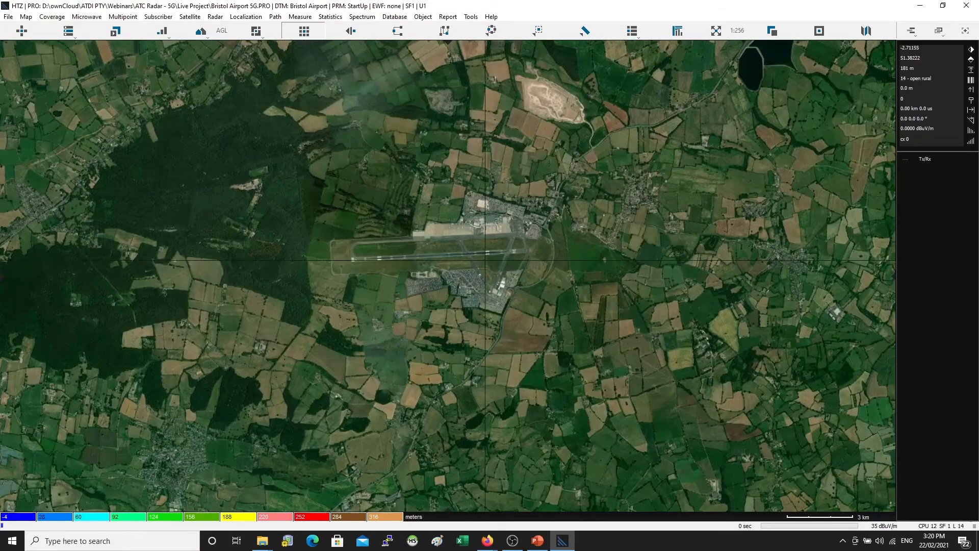
{"action": "scroll", "coordinate": [447, 289], "scroll_direction": "down", "scroll_amount": 2}
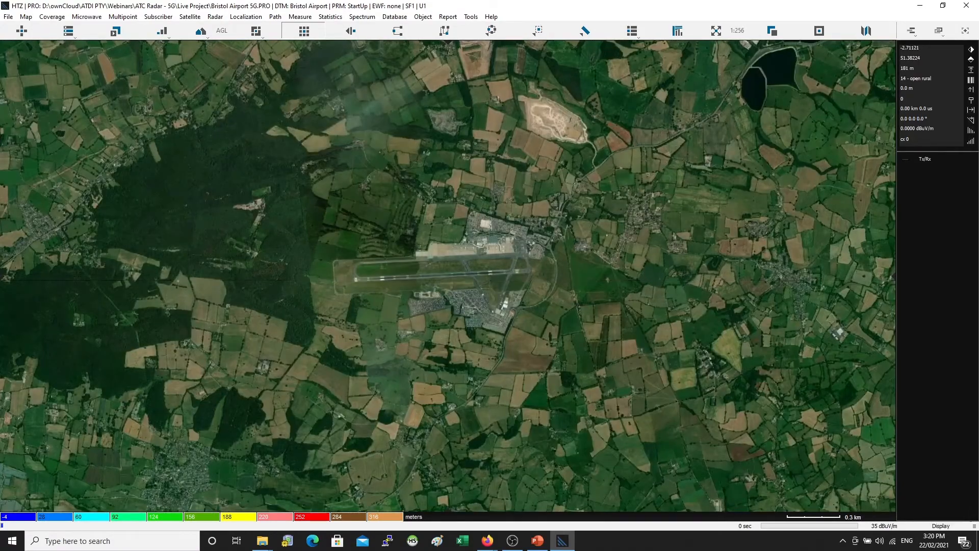
{"action": "scroll", "coordinate": [462, 282], "scroll_direction": "down", "scroll_amount": 2}
{"action": "scroll", "coordinate": [463, 284], "scroll_direction": "up", "scroll_amount": 4}
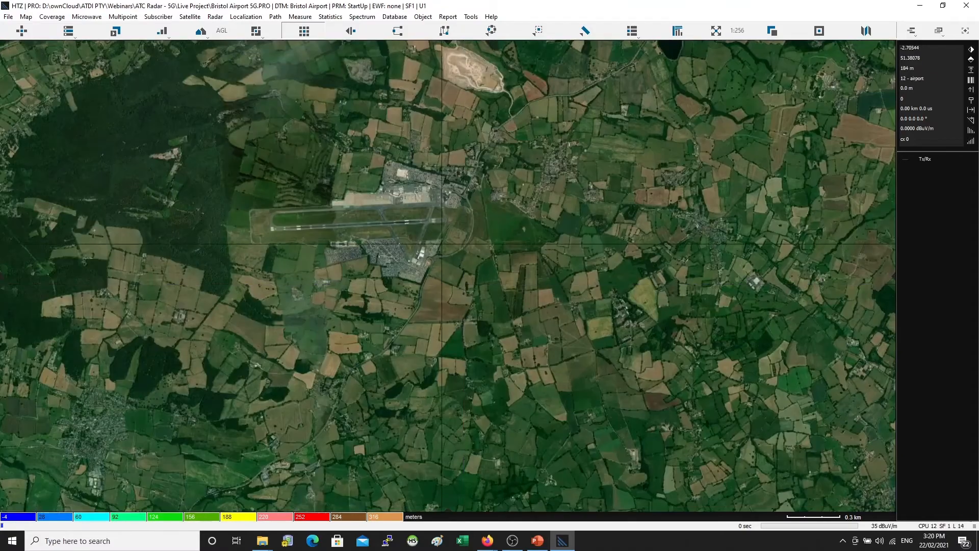
{"action": "scroll", "coordinate": [447, 255], "scroll_direction": "down", "scroll_amount": 4}
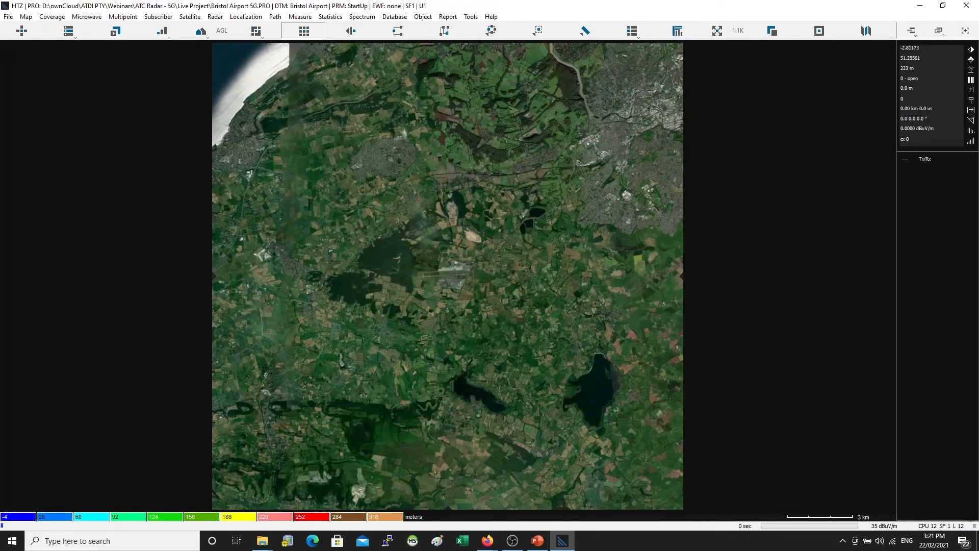
Switch to File Explorer and bring up the Live Project folder to view its files
{"action": "left_click", "coordinate": [262, 541]}
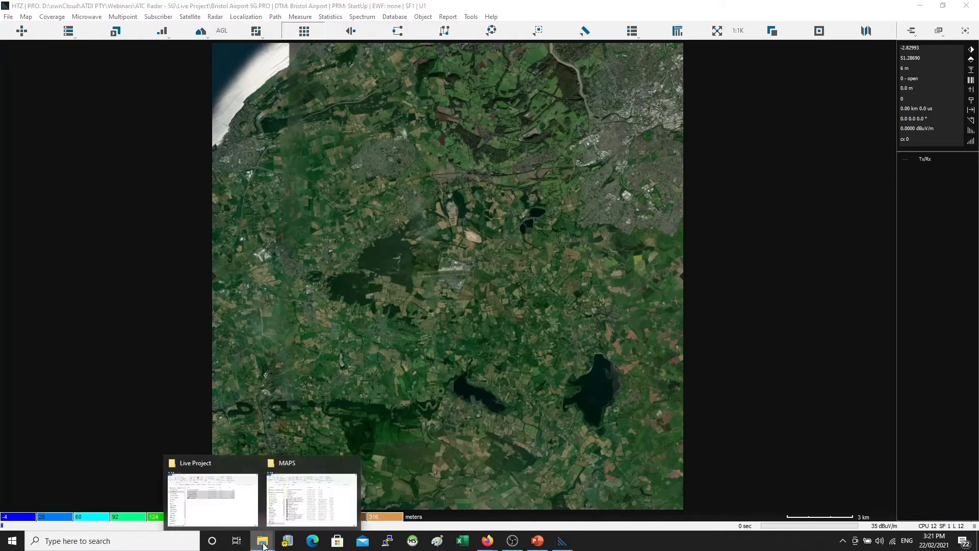
{"action": "left_click", "coordinate": [216, 495]}
{"action": "left_click_drag", "start_coordinate": [874, 134], "coordinate": [505, 131]}
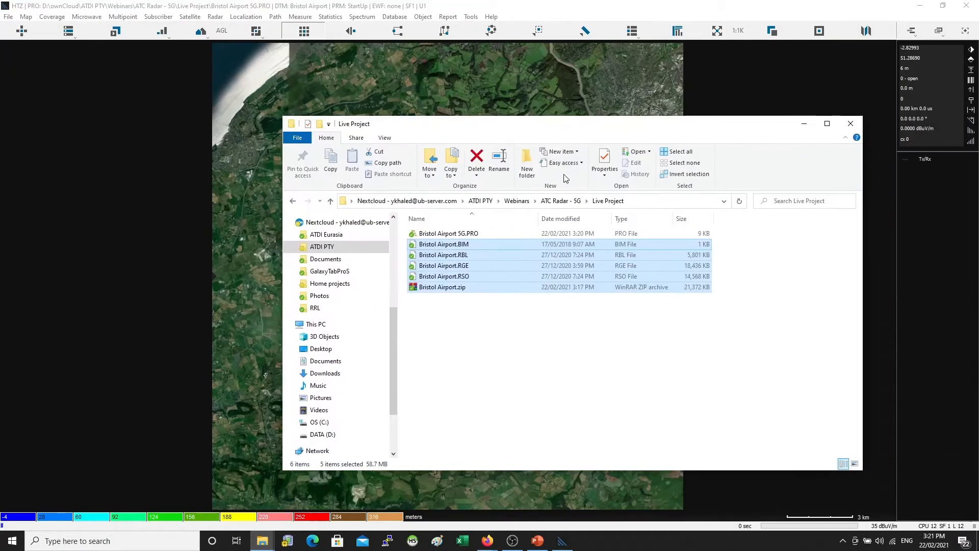
Open 5G_Site_List.csv from the ATC Radar - 5G\Project\Inputs folder in Excel and enlarge its window to full screen
{"action": "left_click", "coordinate": [561, 201]}
{"action": "double_click", "coordinate": [427, 244]}
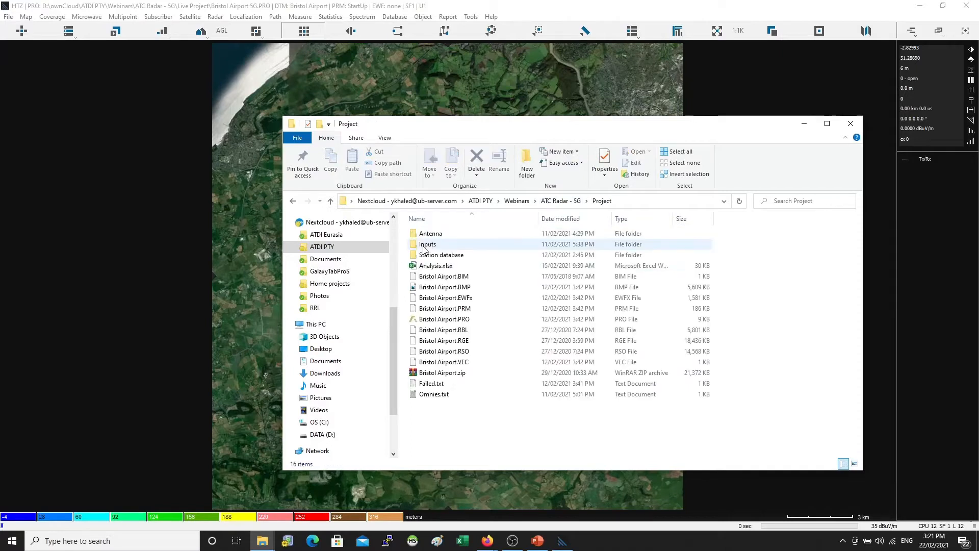
{"action": "left_click", "coordinate": [669, 200]}
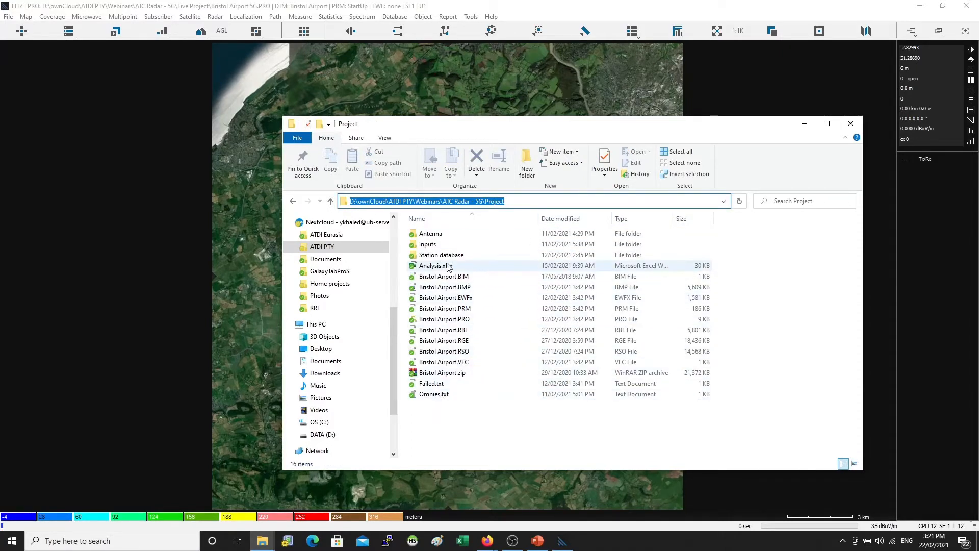
{"action": "double_click", "coordinate": [452, 244]}
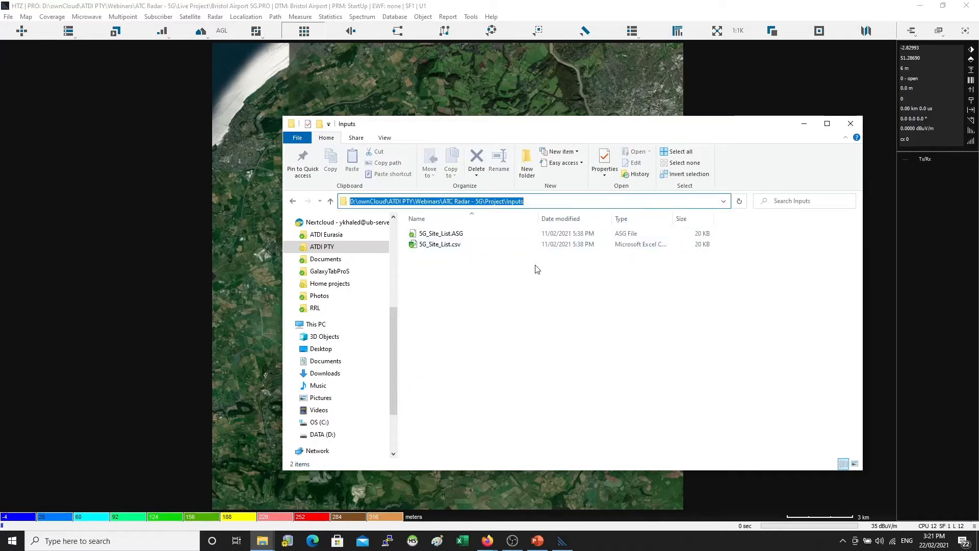
{"action": "double_click", "coordinate": [459, 244]}
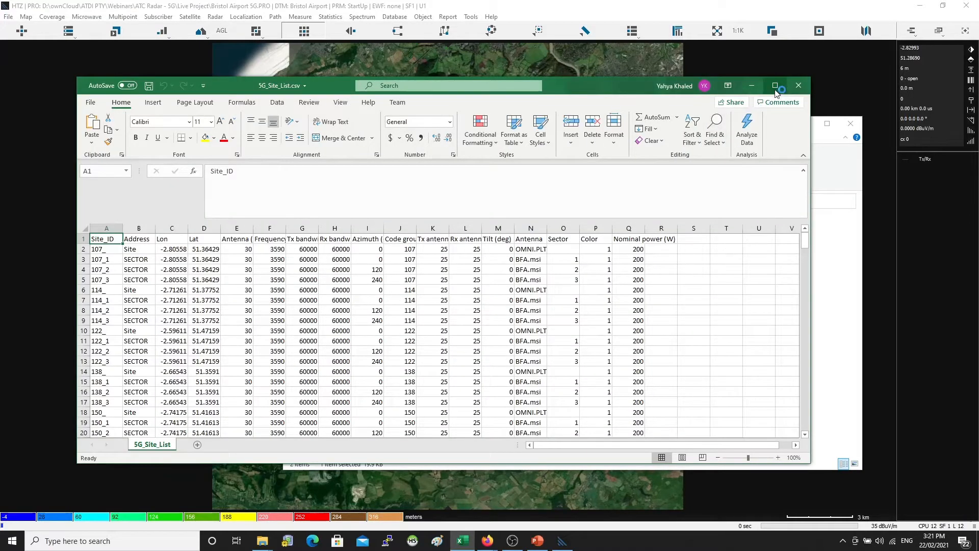
{"action": "left_click", "coordinate": [774, 86]}
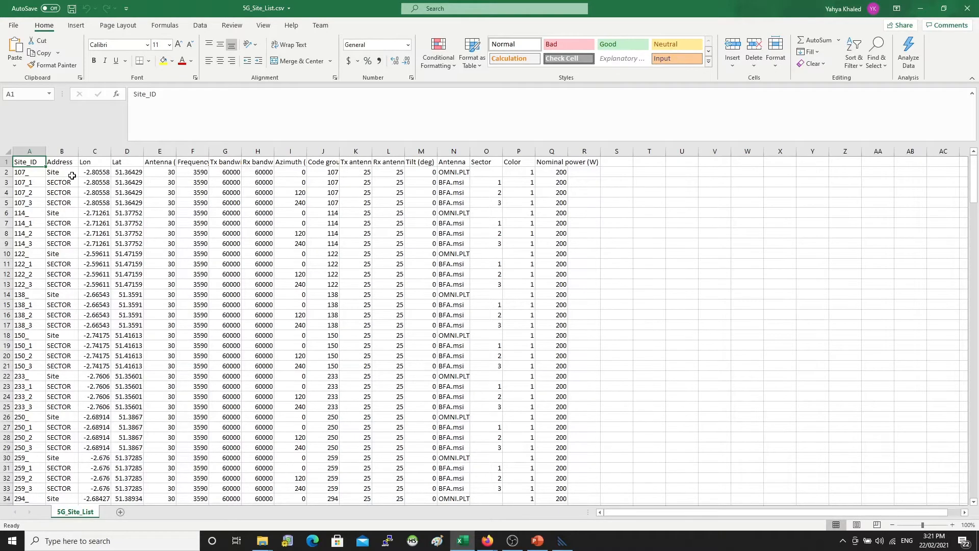
Examine the 5G site list columns from site ID, address and coordinates through antenna height, code group, antenna gains and tilt
{"action": "left_click", "coordinate": [69, 200]}
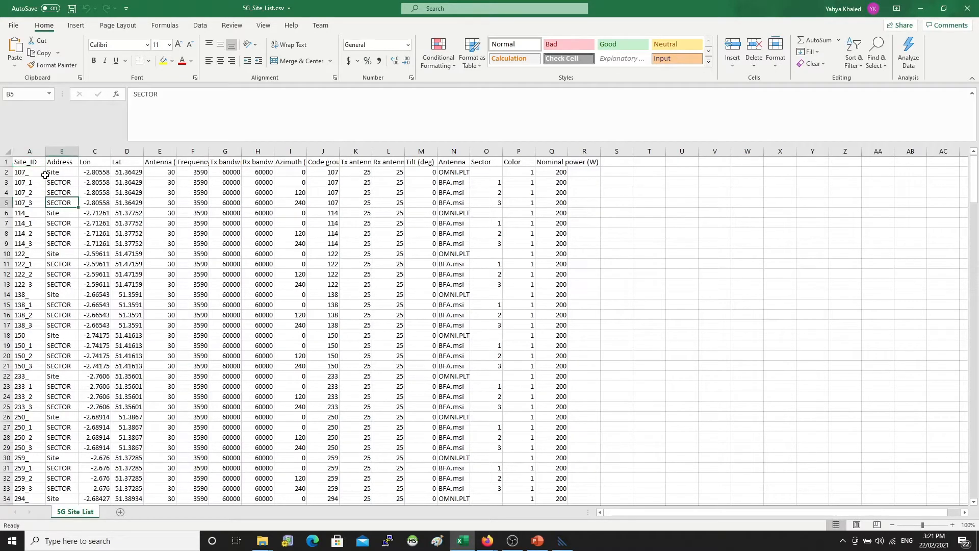
{"action": "left_click", "coordinate": [29, 153]}
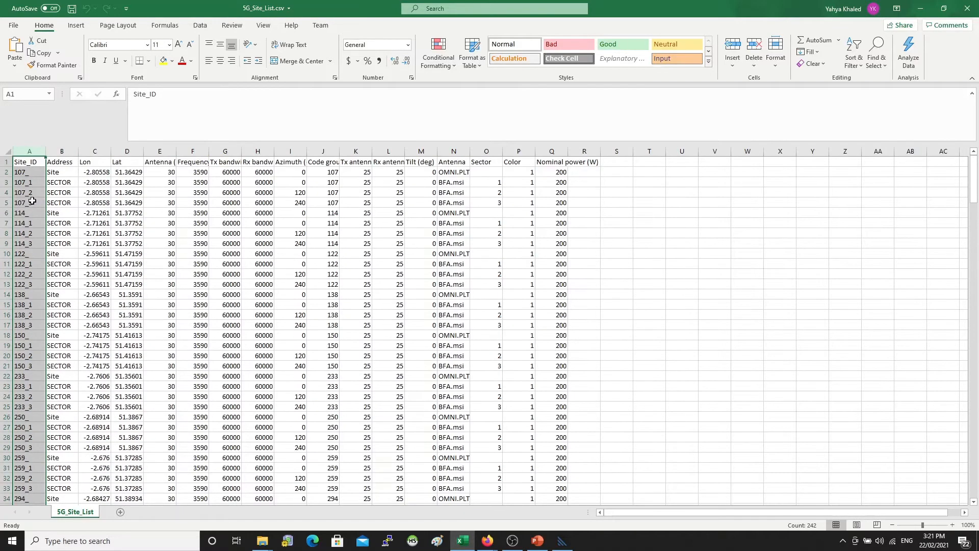
{"action": "left_click", "coordinate": [59, 152]}
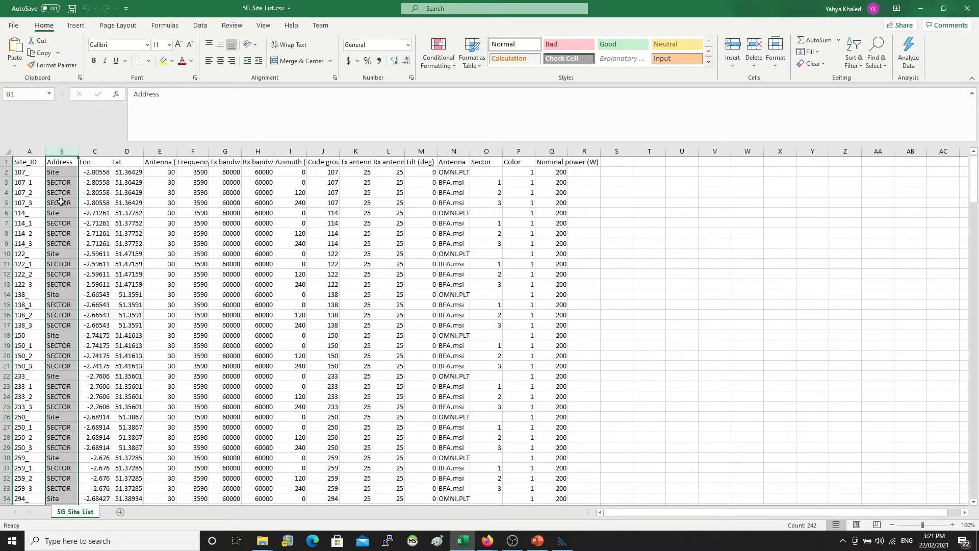
{"action": "left_click", "coordinate": [91, 150]}
{"action": "left_click", "coordinate": [128, 150]}
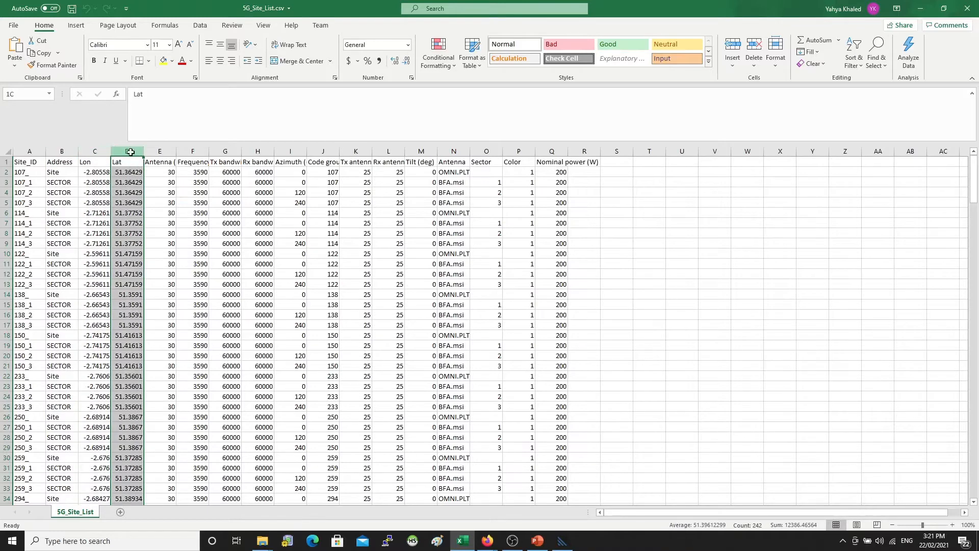
{"action": "left_click", "coordinate": [150, 149]}
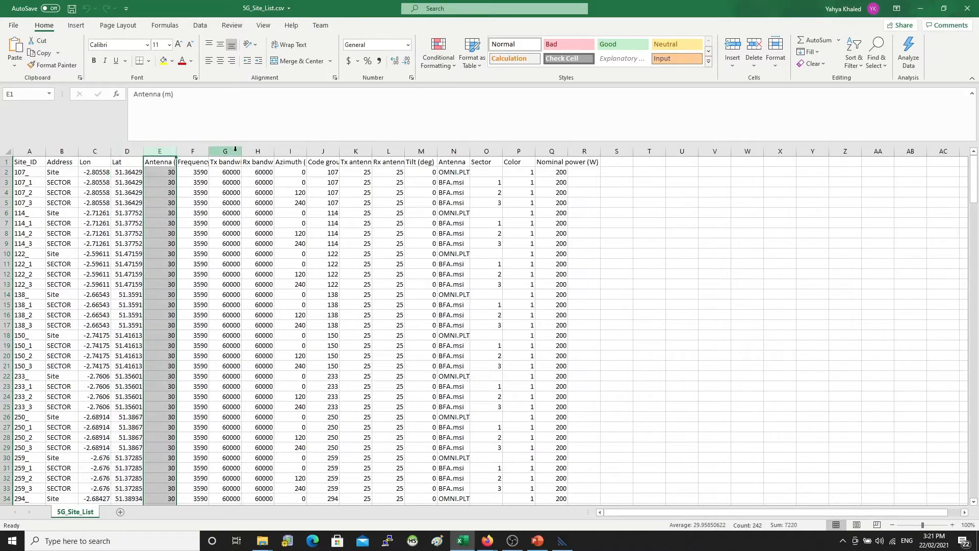
{"action": "left_click", "coordinate": [329, 151]}
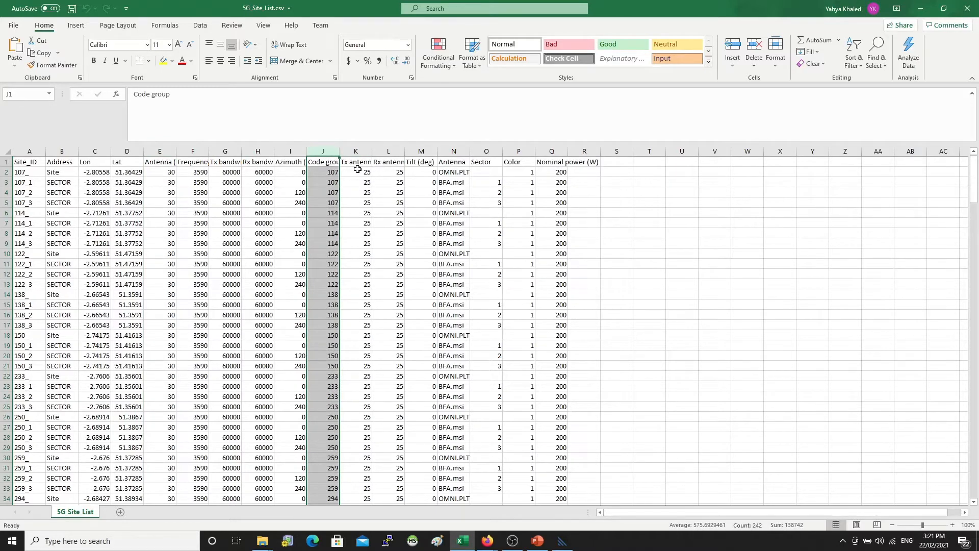
{"action": "left_click", "coordinate": [360, 149]}
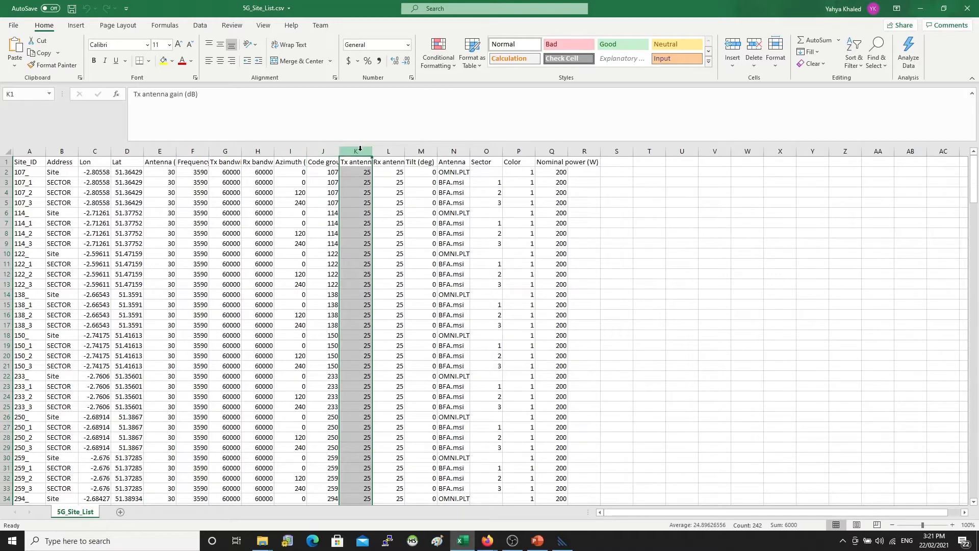
{"action": "left_click", "coordinate": [386, 149]}
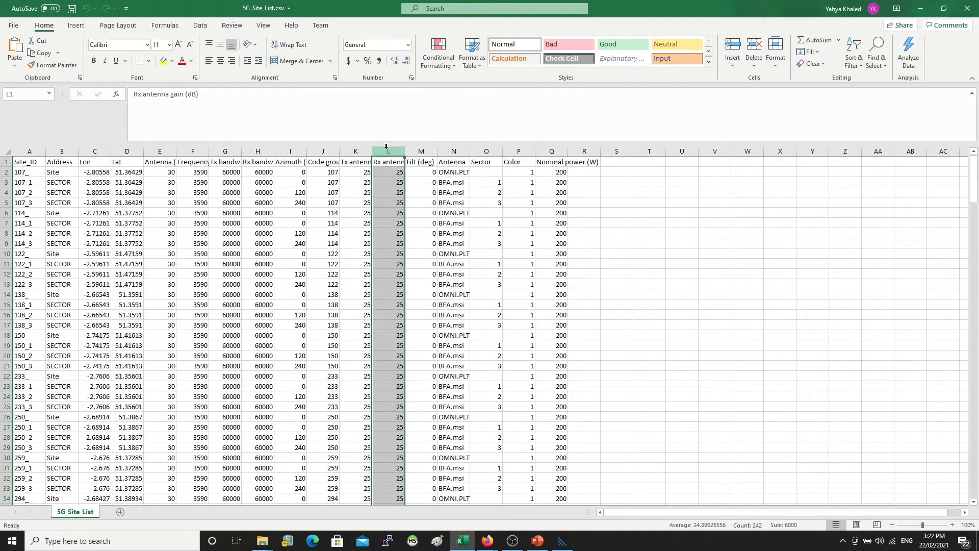
{"action": "left_click", "coordinate": [423, 149]}
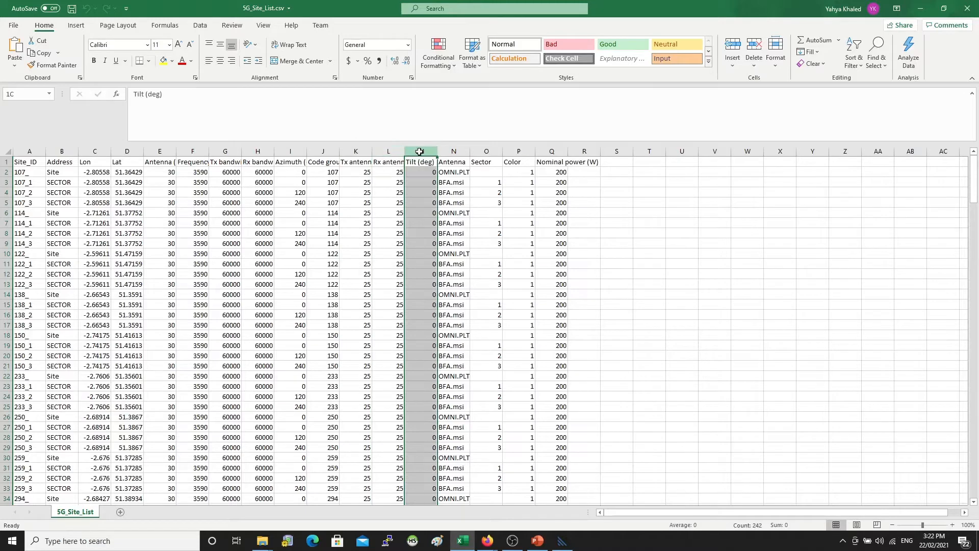
Widen the Antenna column and examine the antenna files assigned to the site and sector rows
{"action": "left_click", "coordinate": [453, 151]}
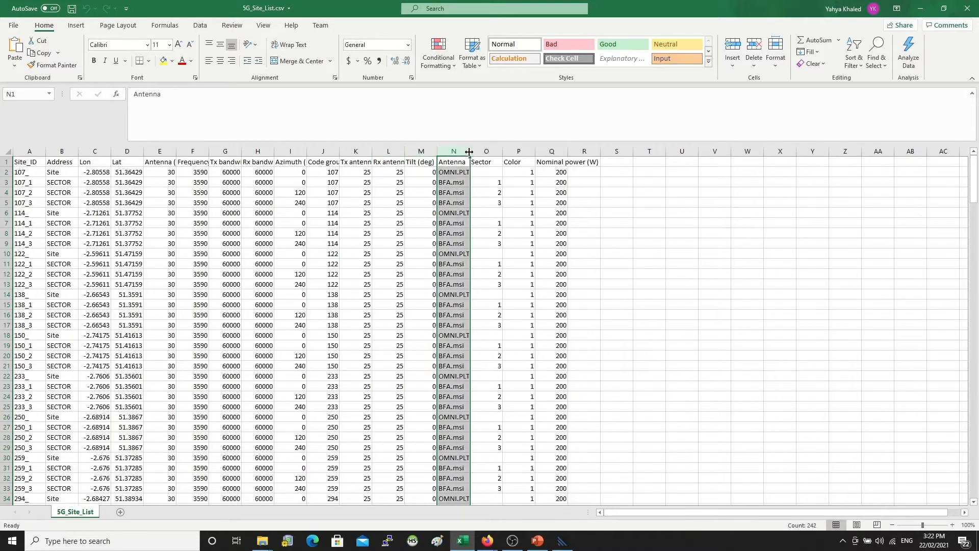
{"action": "left_click_drag", "start_coordinate": [470, 151], "coordinate": [524, 151]}
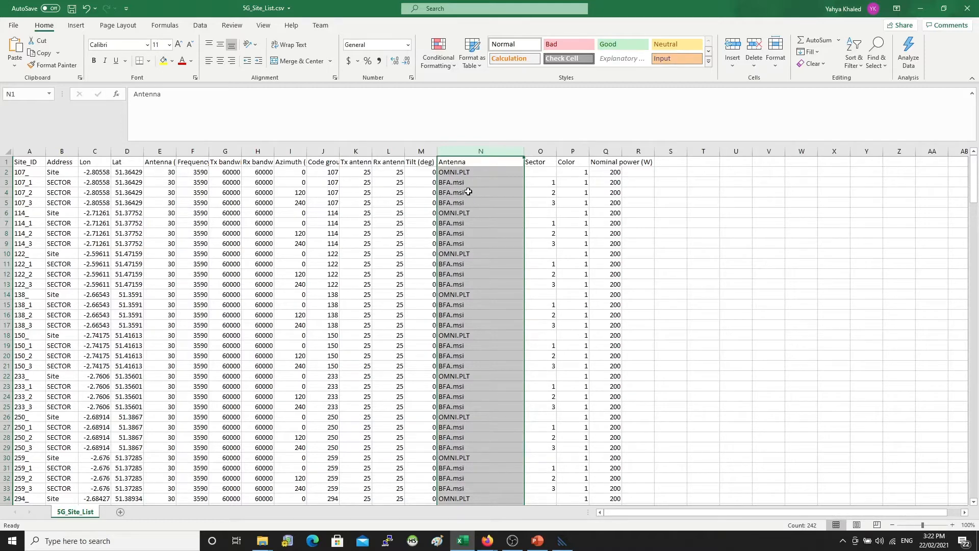
{"action": "left_click", "coordinate": [460, 172]}
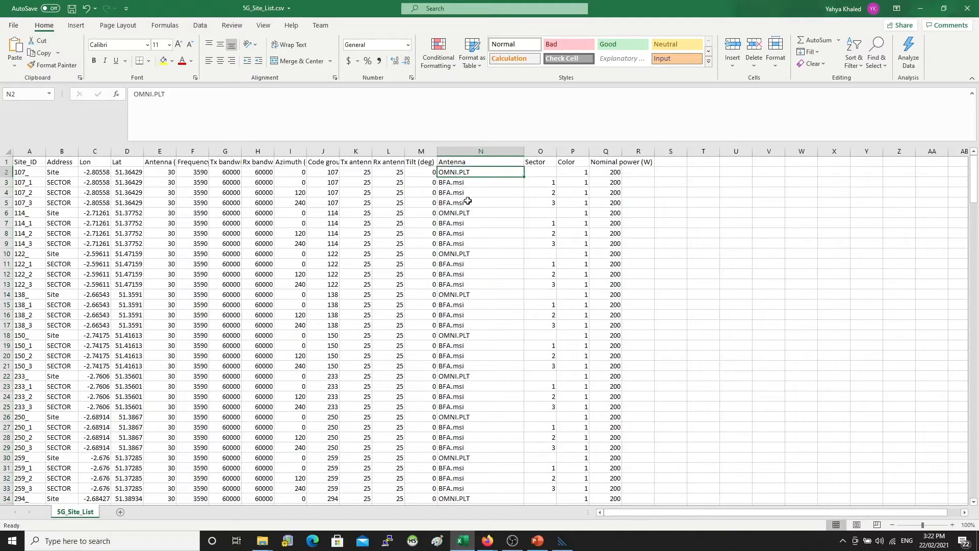
{"action": "left_click", "coordinate": [463, 190]}
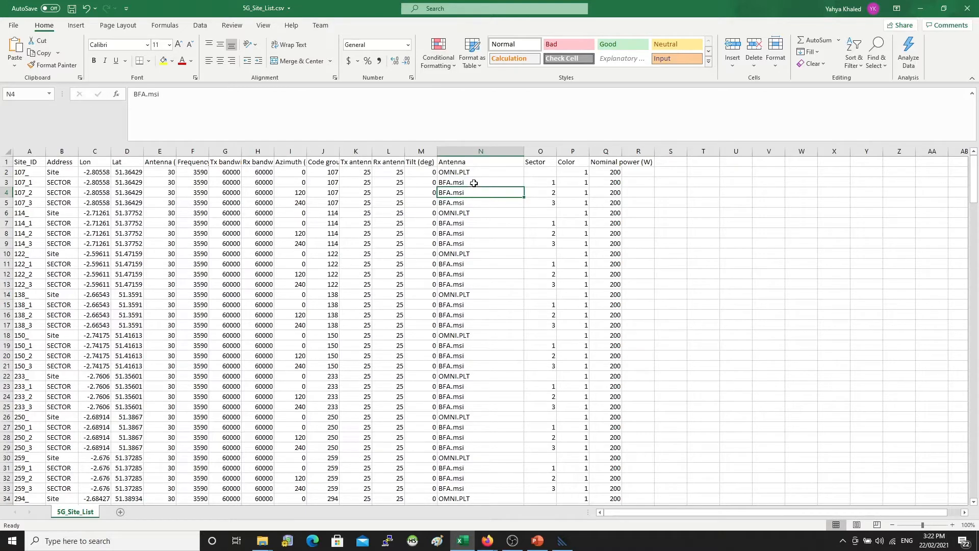
{"action": "left_click", "coordinate": [474, 182]}
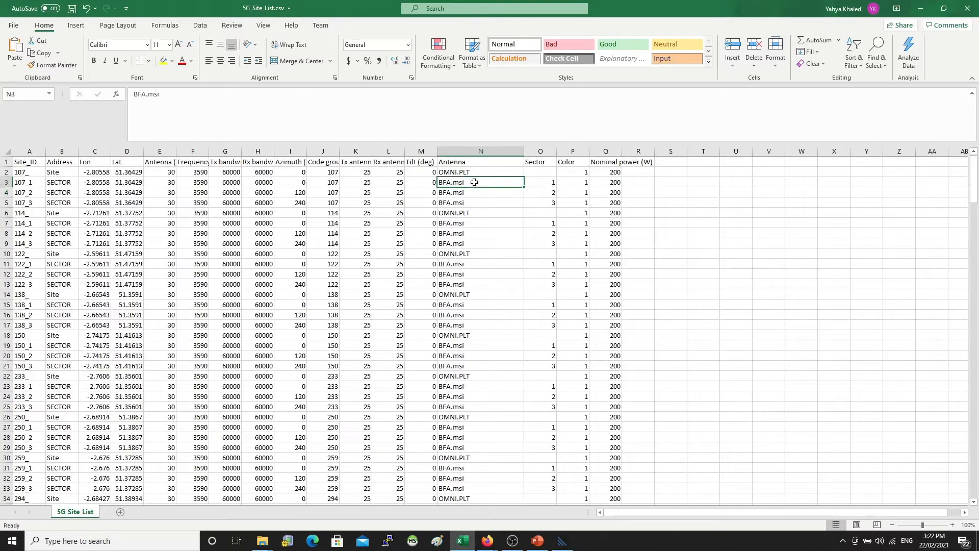
{"action": "left_click", "coordinate": [467, 151]}
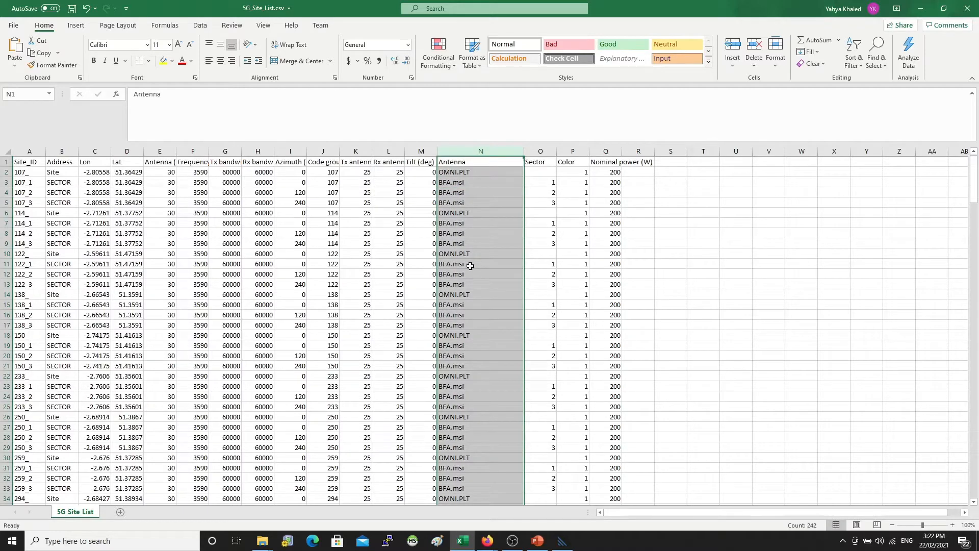
{"action": "left_click", "coordinate": [467, 188]}
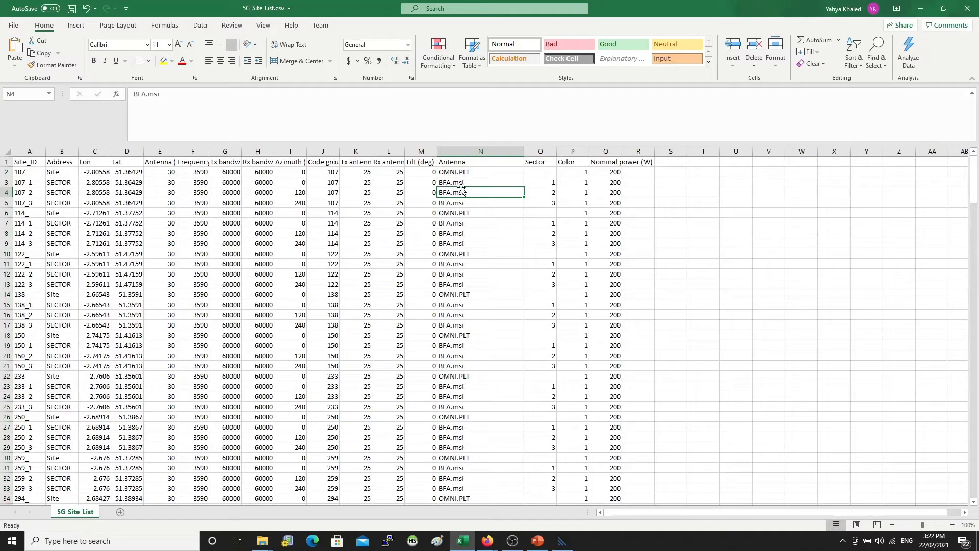
Switch to HTZ and start a generic stations/subscribers import
{"action": "key", "text": "alt+Tab"}
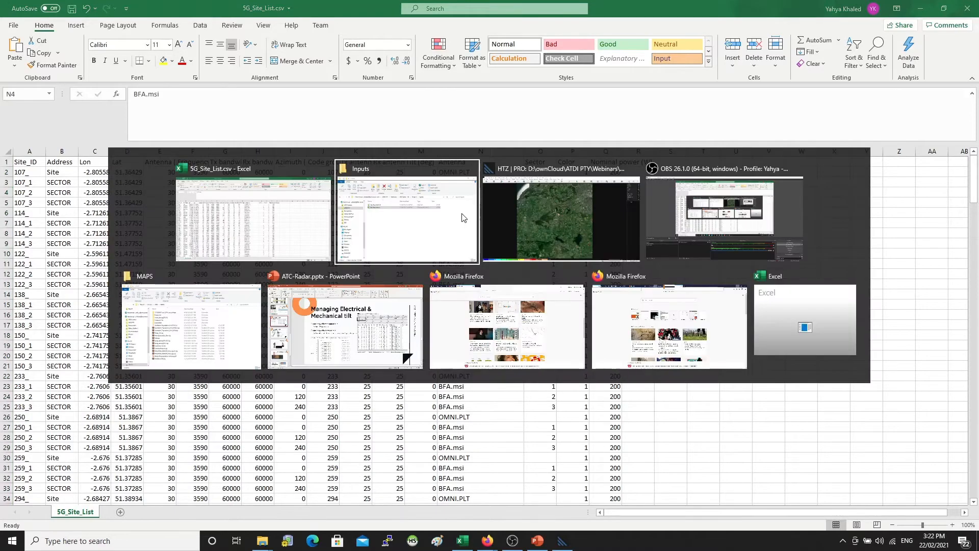
{"action": "key", "text": "alt+Tab"}
{"action": "key", "text": "Tab"}
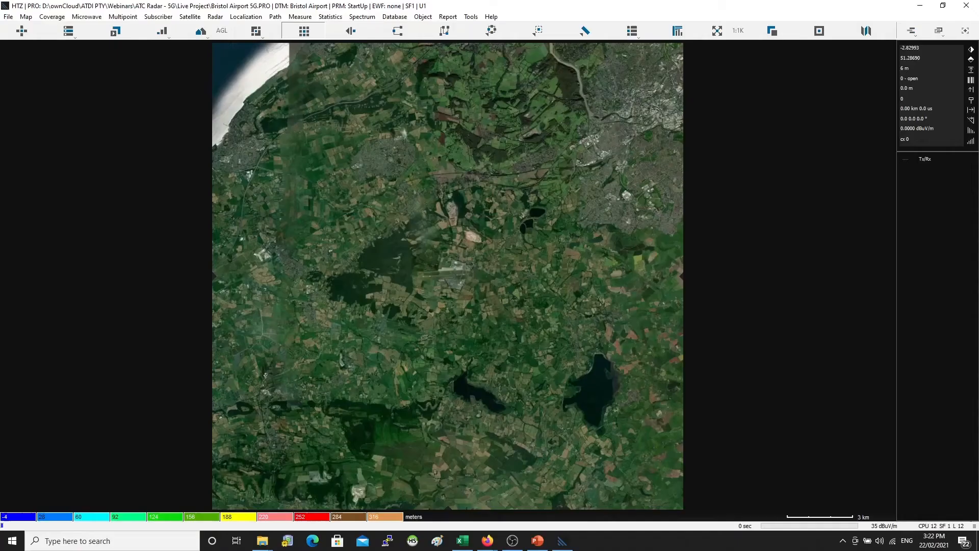
{"action": "left_click", "coordinate": [8, 16]}
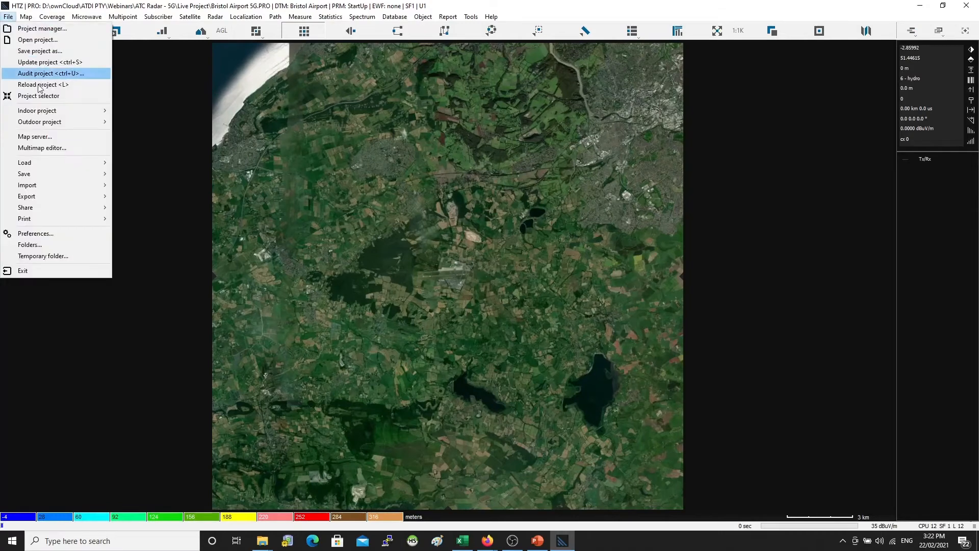
{"action": "mouse_move", "coordinate": [49, 187]}
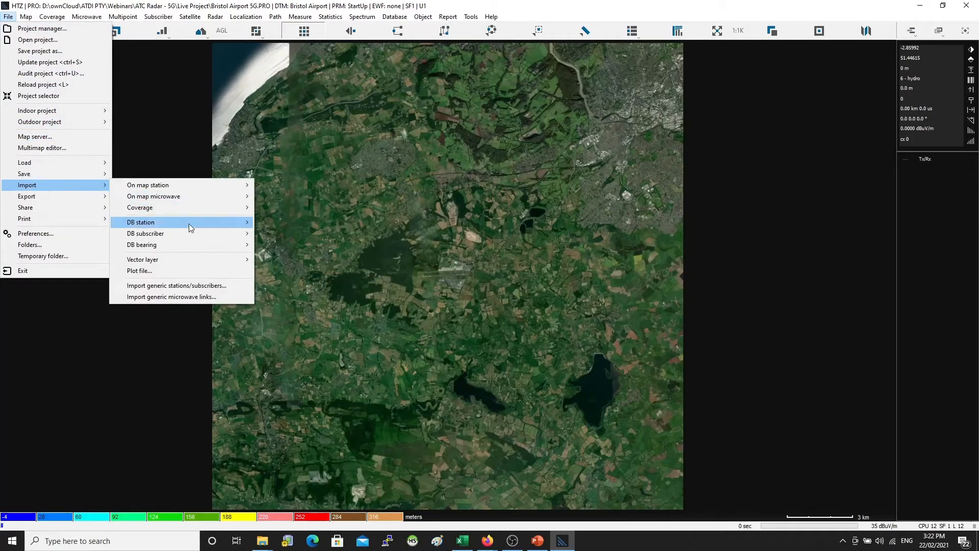
{"action": "left_click", "coordinate": [222, 287]}
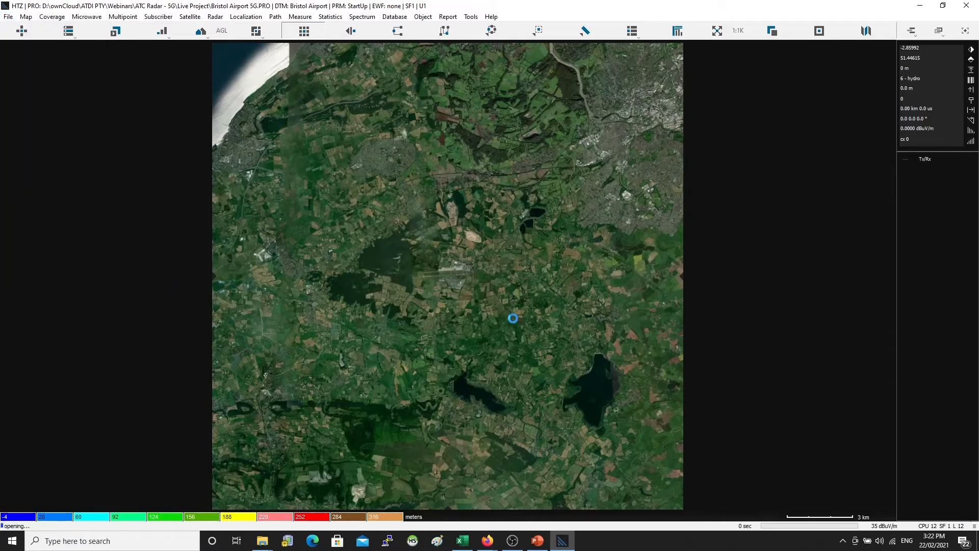
Copy the Inputs folder path from File Explorer and use it to load 5G_Site_List.csv as the file to import in HTZ
{"action": "key", "text": "alt+Tab"}
{"action": "left_click", "coordinate": [646, 203]}
{"action": "key", "text": "ctrl+c"}
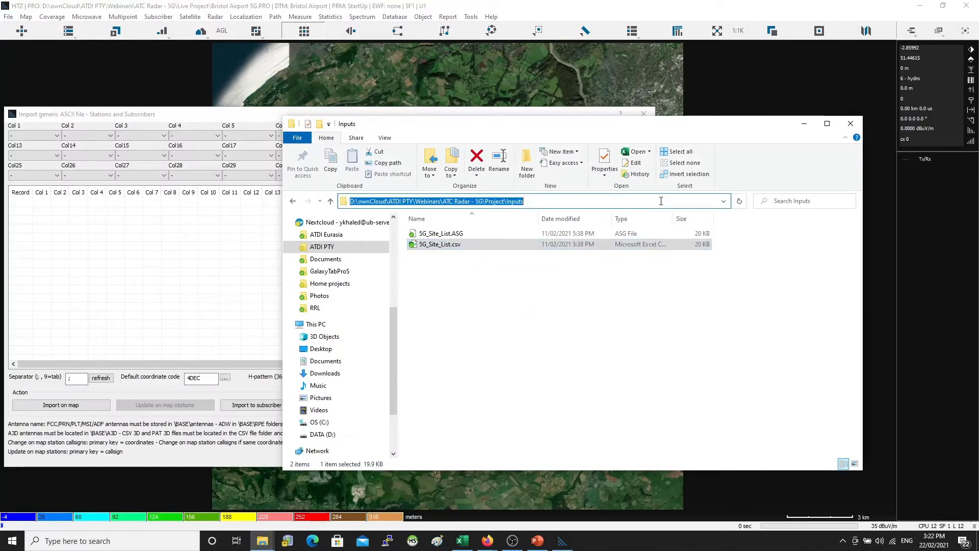
{"action": "left_click", "coordinate": [218, 276]}
{"action": "left_click_drag", "start_coordinate": [265, 114], "coordinate": [326, 97]}
{"action": "left_click", "coordinate": [704, 358]}
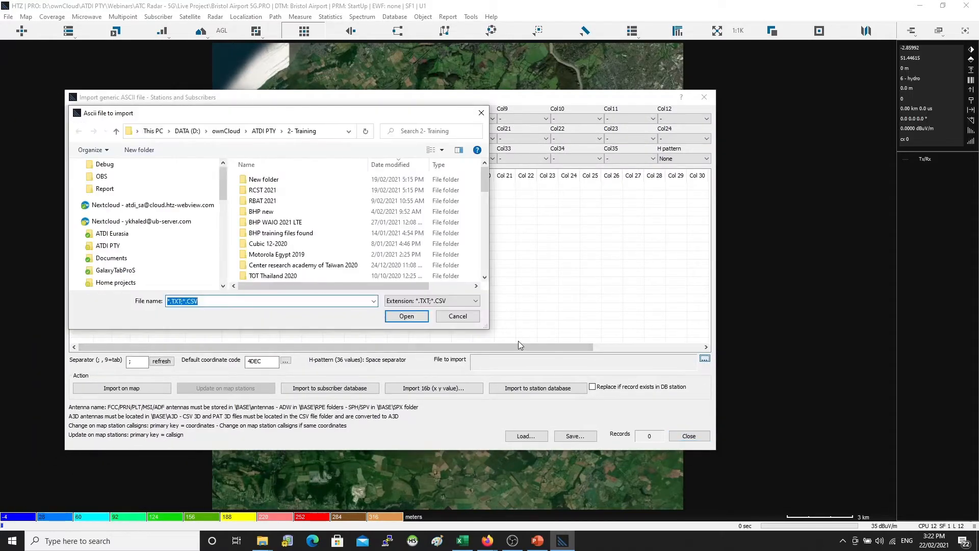
{"action": "key", "text": "ctrl+v"}
{"action": "key", "text": "Return"}
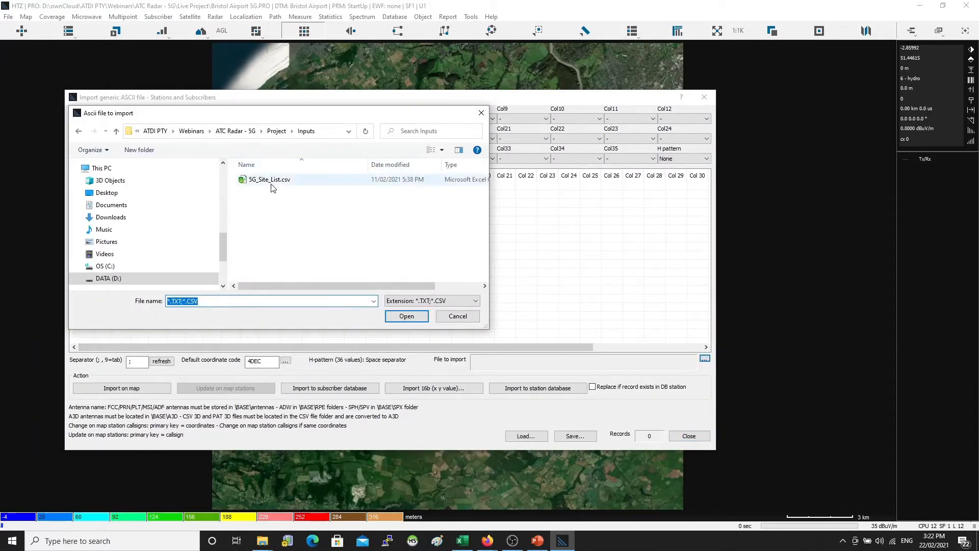
{"action": "double_click", "coordinate": [277, 185]}
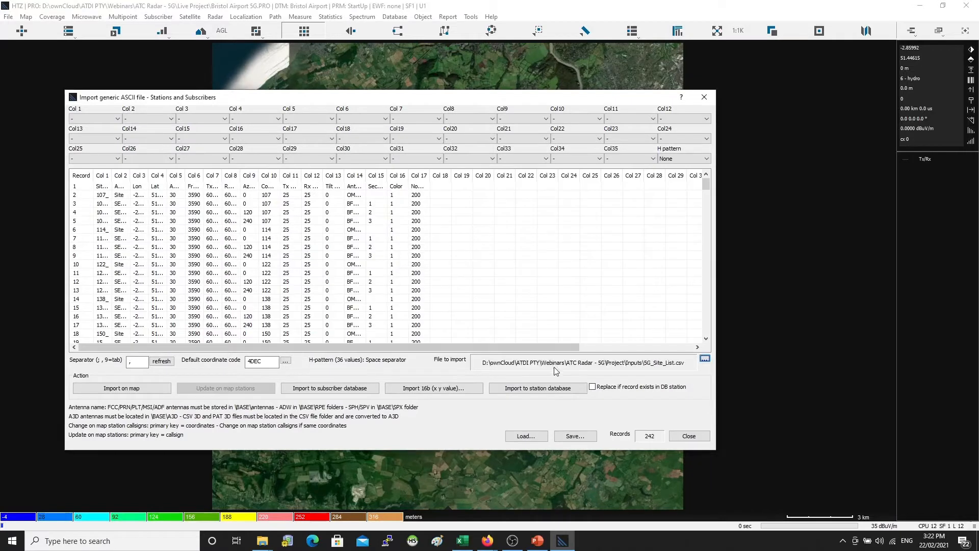
Widen the first two preview columns and map column 1 to Callsign and column 2 to Address
{"action": "left_click_drag", "start_coordinate": [113, 175], "coordinate": [139, 174]}
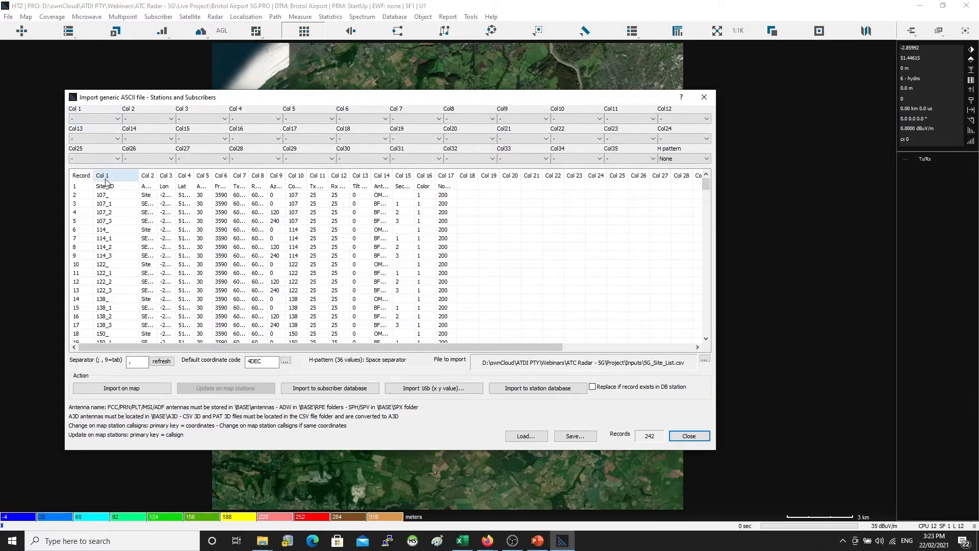
{"action": "left_click", "coordinate": [102, 118]}
{"action": "left_click", "coordinate": [97, 132]}
{"action": "left_click_drag", "start_coordinate": [156, 175], "coordinate": [194, 175]}
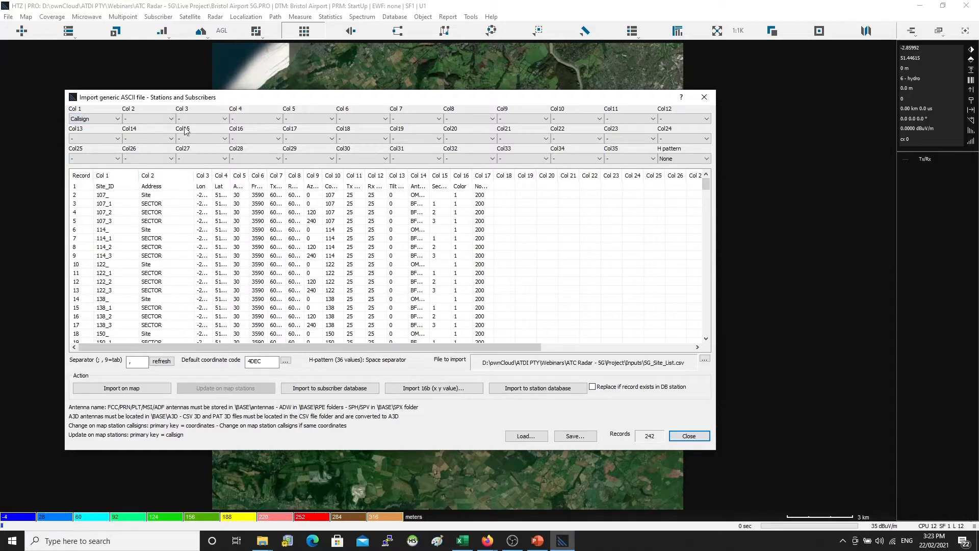
{"action": "left_click", "coordinate": [164, 119]}
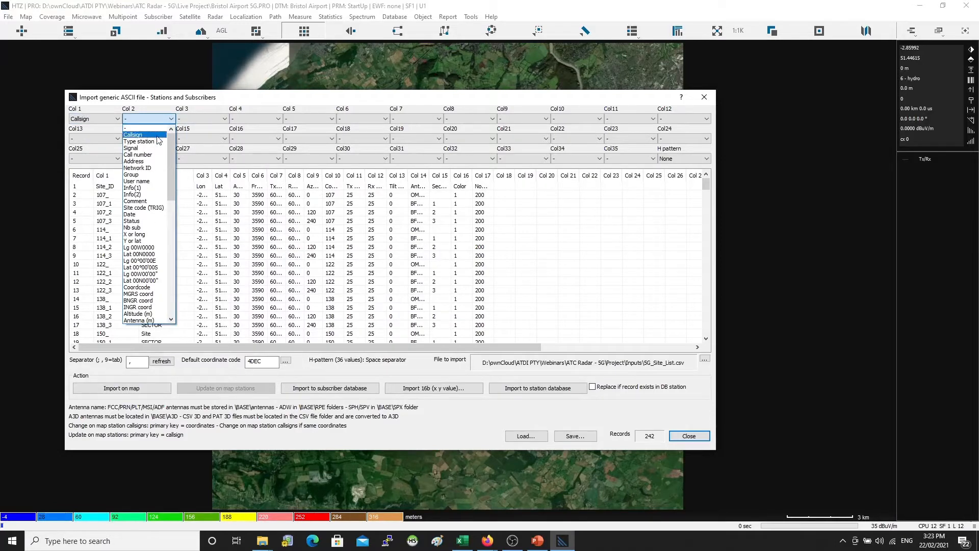
{"action": "left_click", "coordinate": [148, 162]}
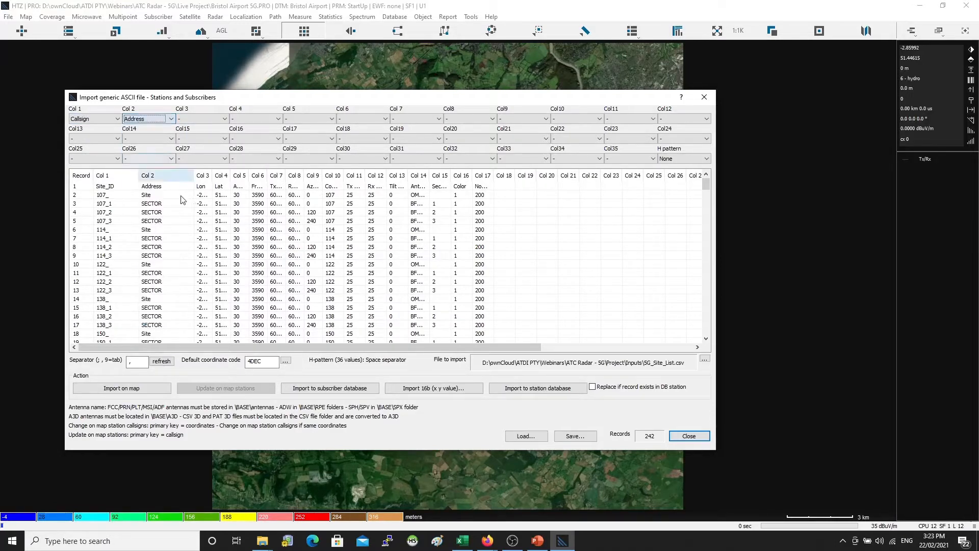
Load the 5G_Site_List.ASG column-mapping preset from the Inputs folder into the generic import
{"action": "left_click", "coordinate": [526, 436]}
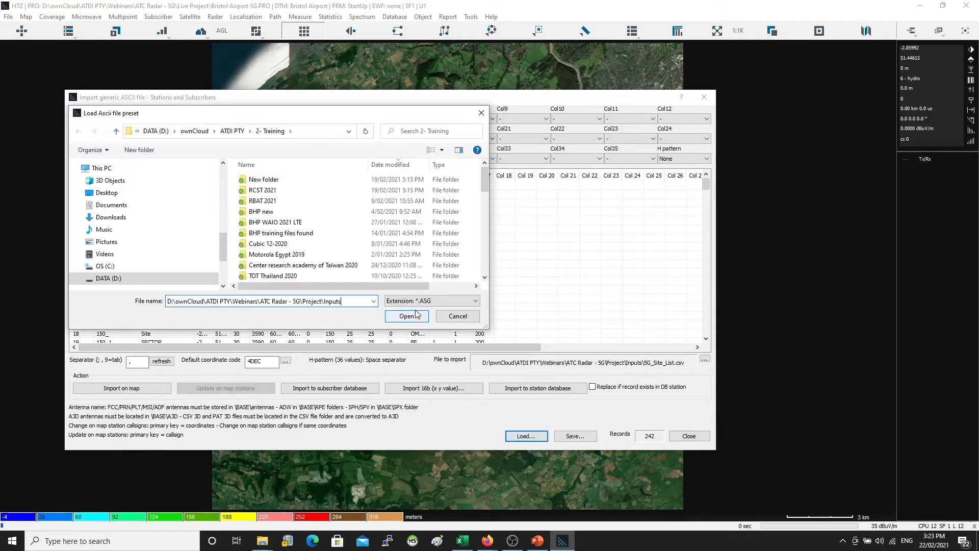
{"action": "double_click", "coordinate": [306, 180]}
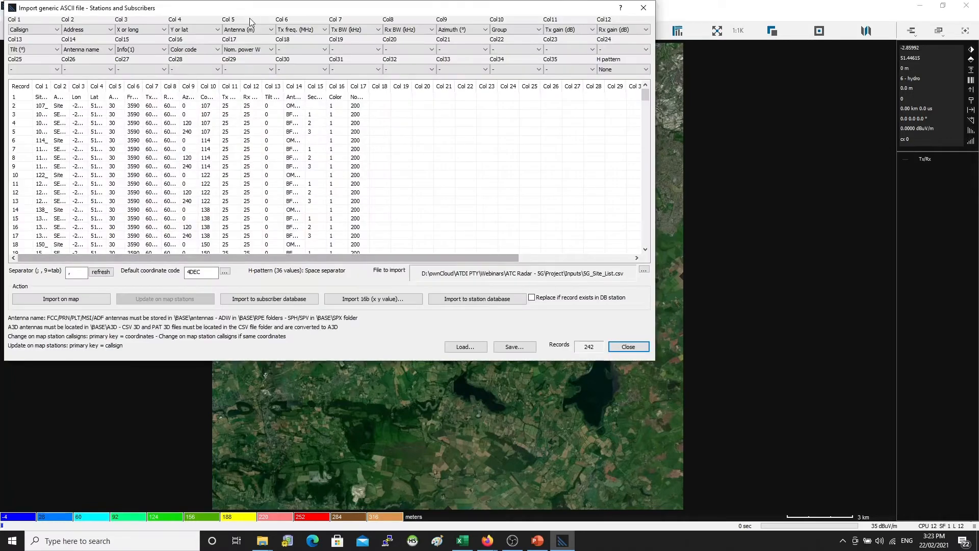
{"action": "left_click_drag", "start_coordinate": [249, 16], "coordinate": [383, 66]}
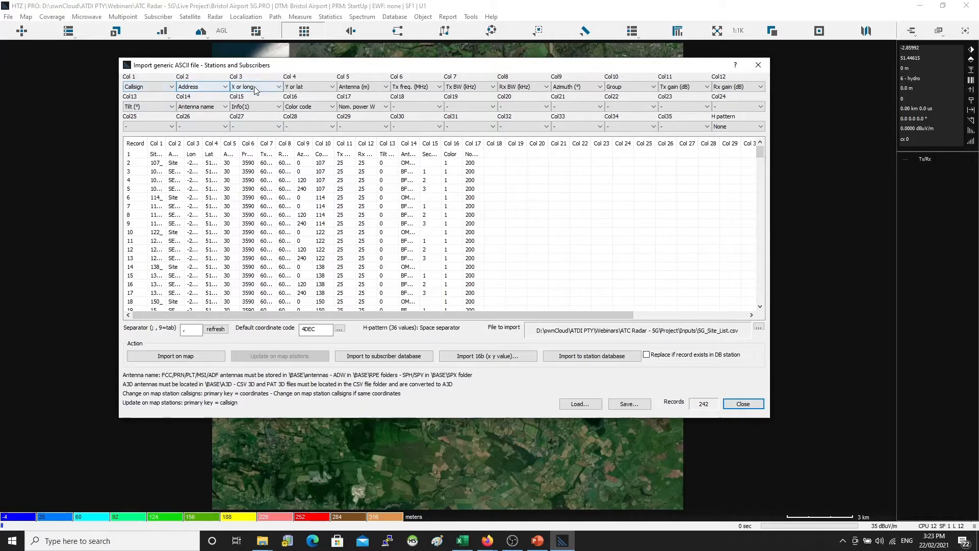
Check the default coordinate code and widen the address, longitude and latitude preview columns to inspect their values, then close the import dialog
{"action": "double_click", "coordinate": [316, 328]}
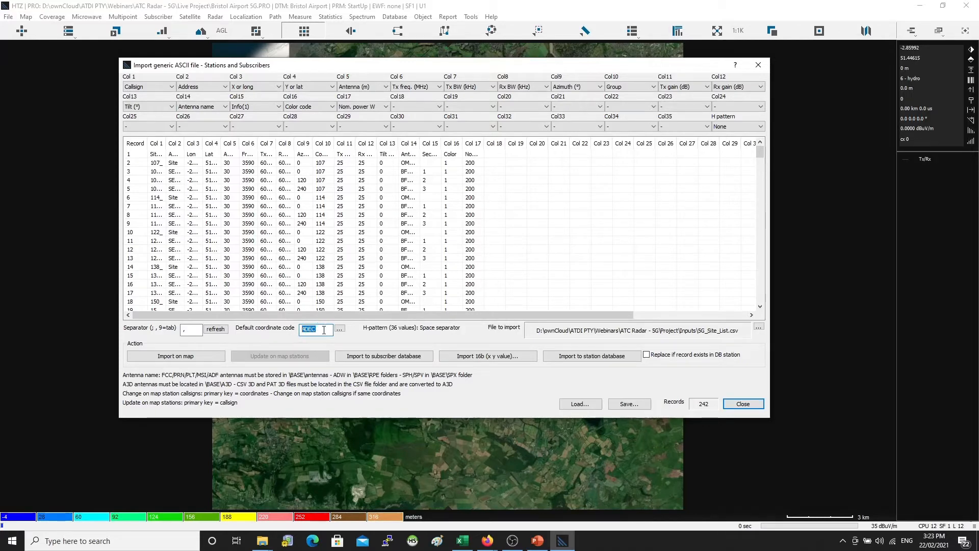
{"action": "left_click", "coordinate": [323, 329]}
{"action": "left_click_drag", "start_coordinate": [202, 144], "coordinate": [232, 143]}
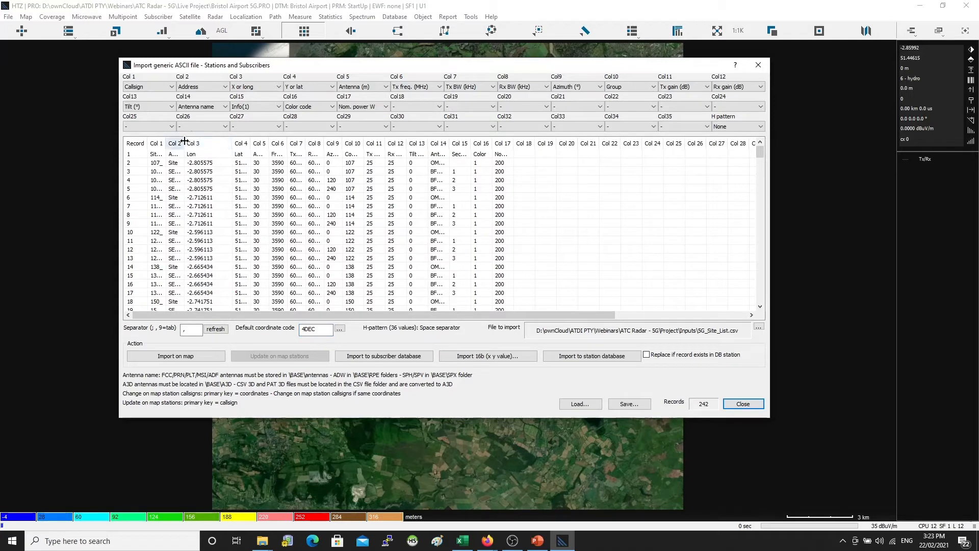
{"action": "left_click_drag", "start_coordinate": [185, 144], "coordinate": [230, 144]}
{"action": "left_click_drag", "start_coordinate": [295, 142], "coordinate": [332, 142]}
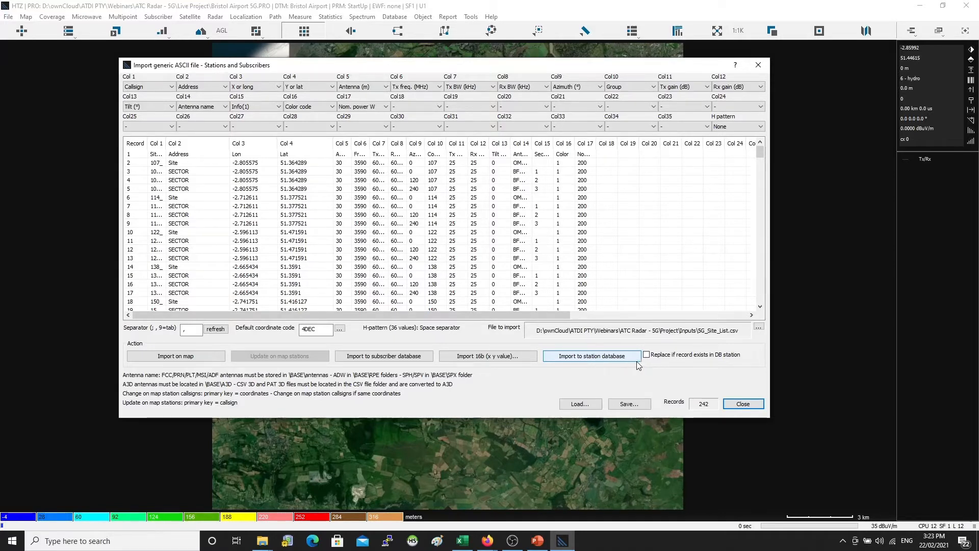
{"action": "left_click", "coordinate": [745, 405]}
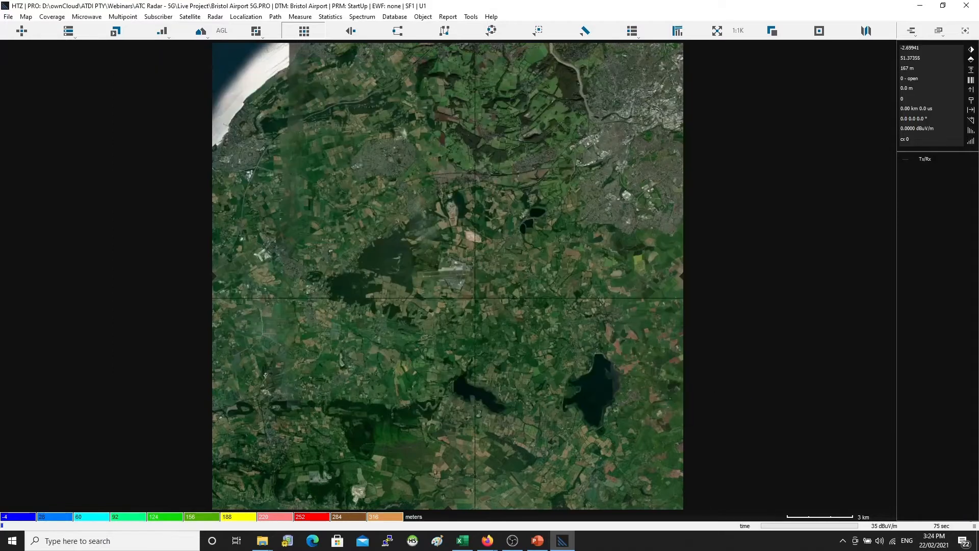
Open the current station database to review its existing records and close it again
{"action": "left_click", "coordinate": [66, 34]}
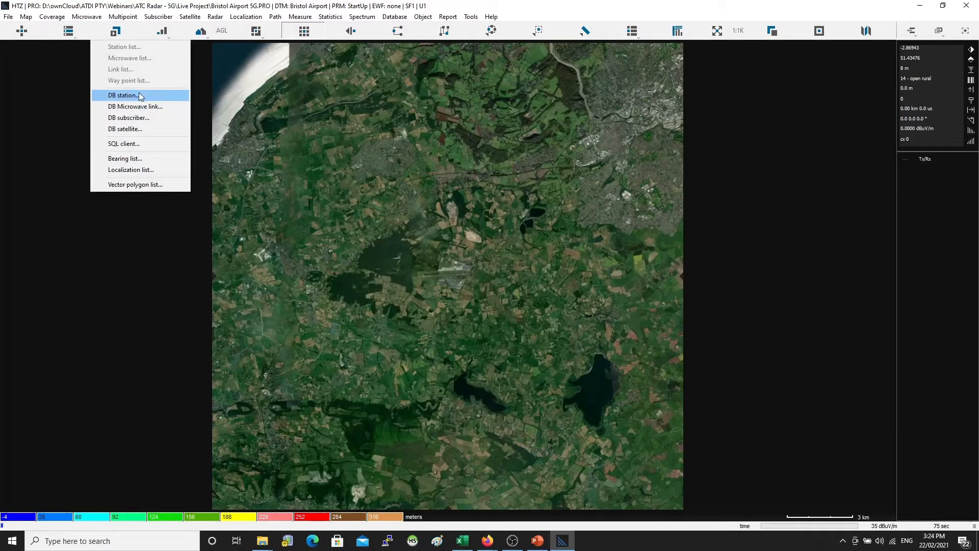
{"action": "left_click", "coordinate": [72, 32]}
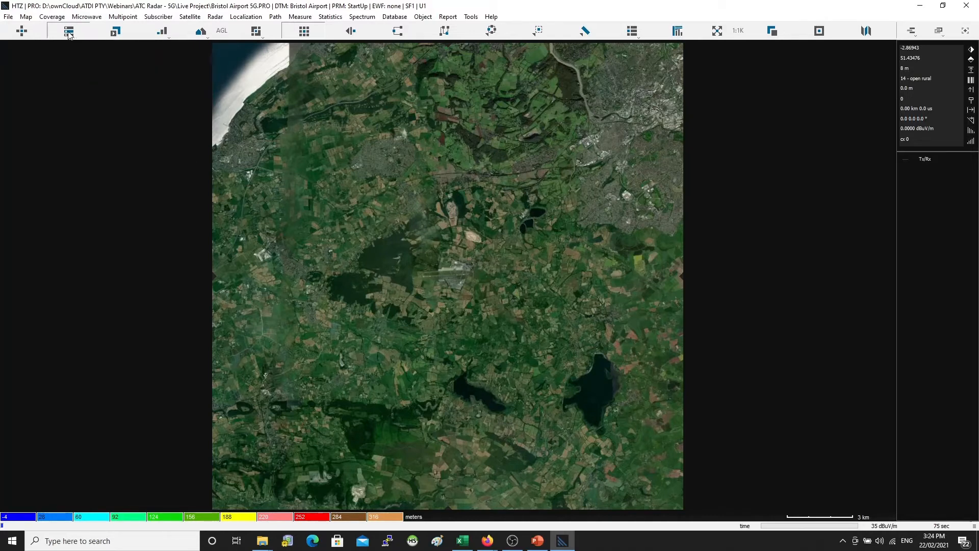
{"action": "left_click", "coordinate": [71, 34]}
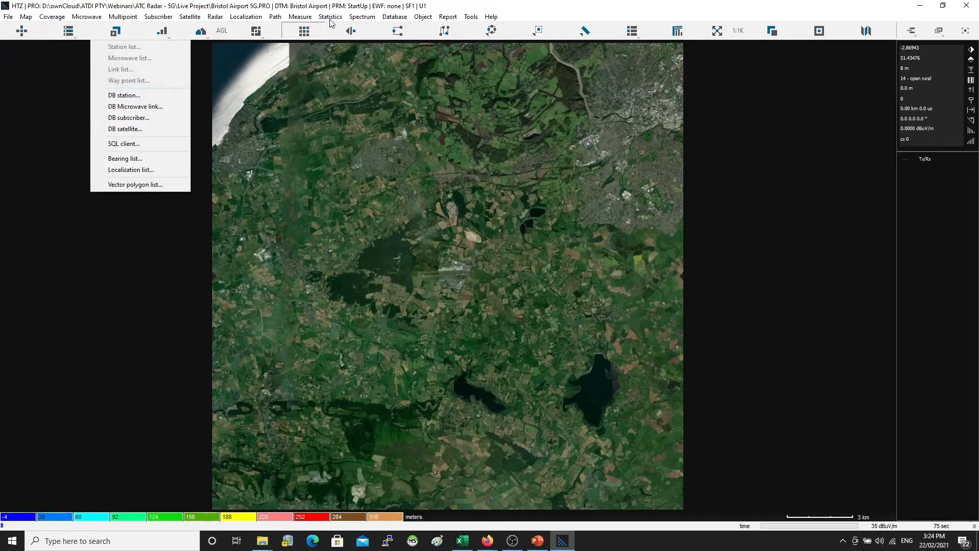
{"action": "left_click", "coordinate": [387, 18]}
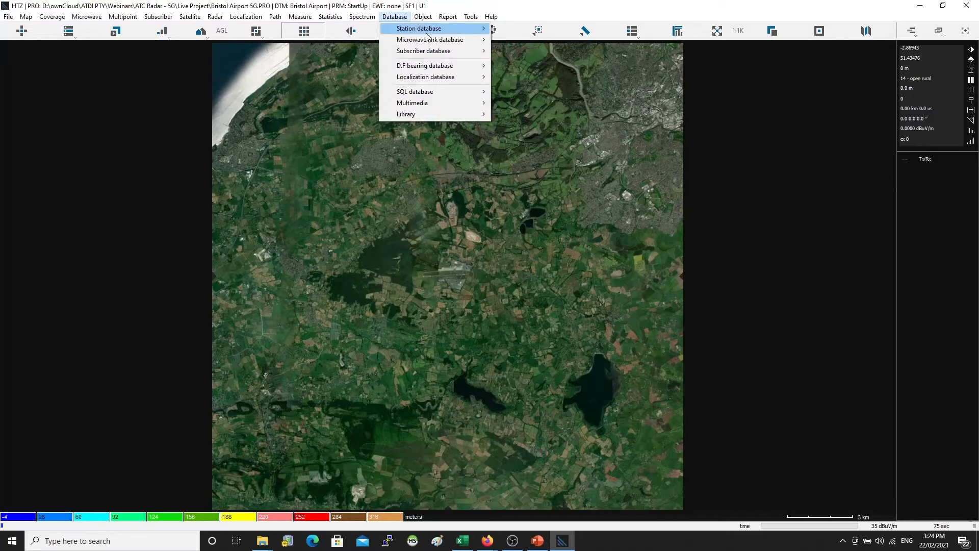
{"action": "mouse_move", "coordinate": [427, 31]}
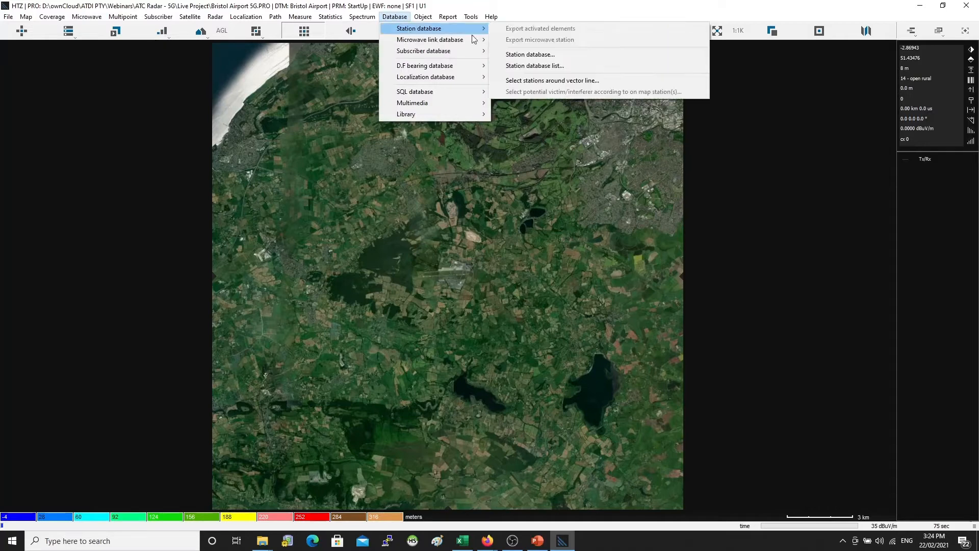
{"action": "left_click", "coordinate": [601, 60]}
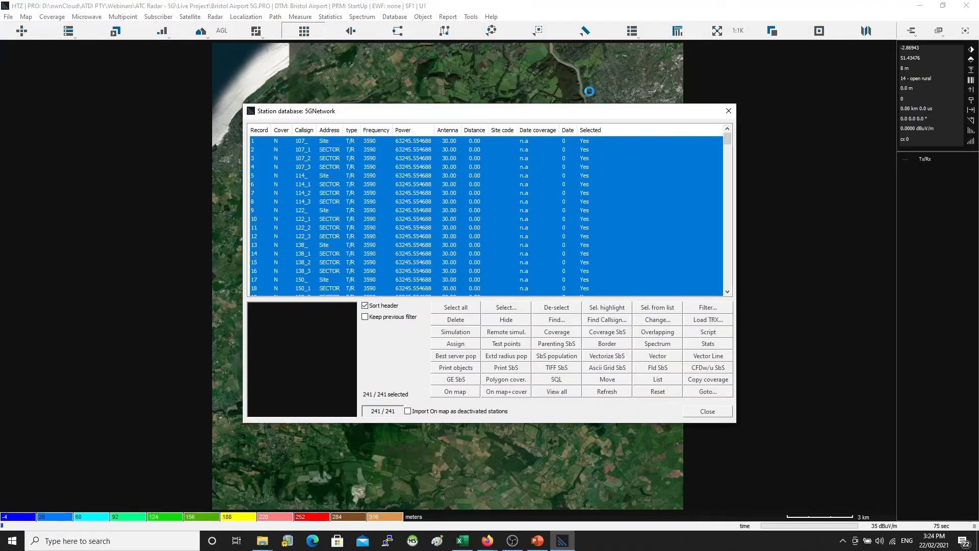
{"action": "left_click", "coordinate": [707, 411]}
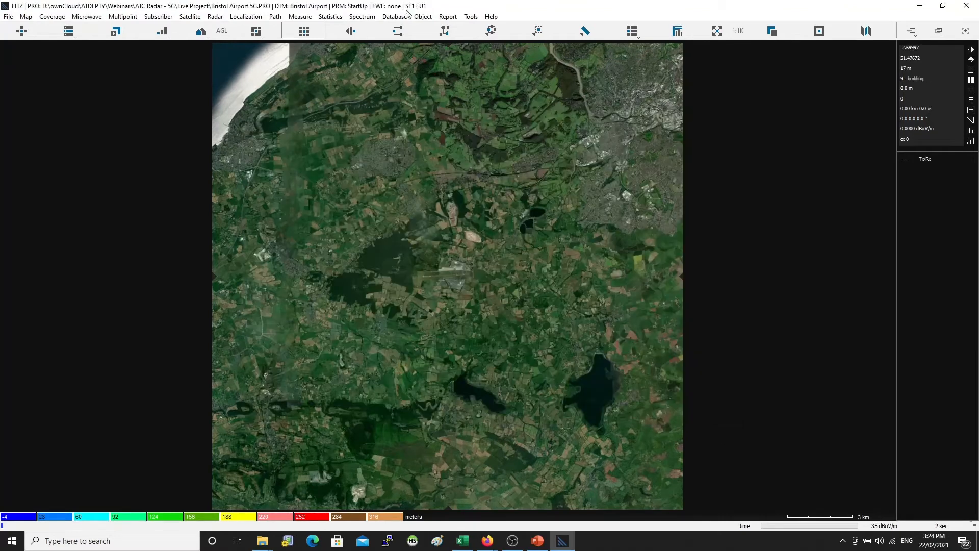
Start a new link from the station database list and browse to the Live Project folder under ATC Radar - 5G
{"action": "left_click", "coordinate": [390, 18]}
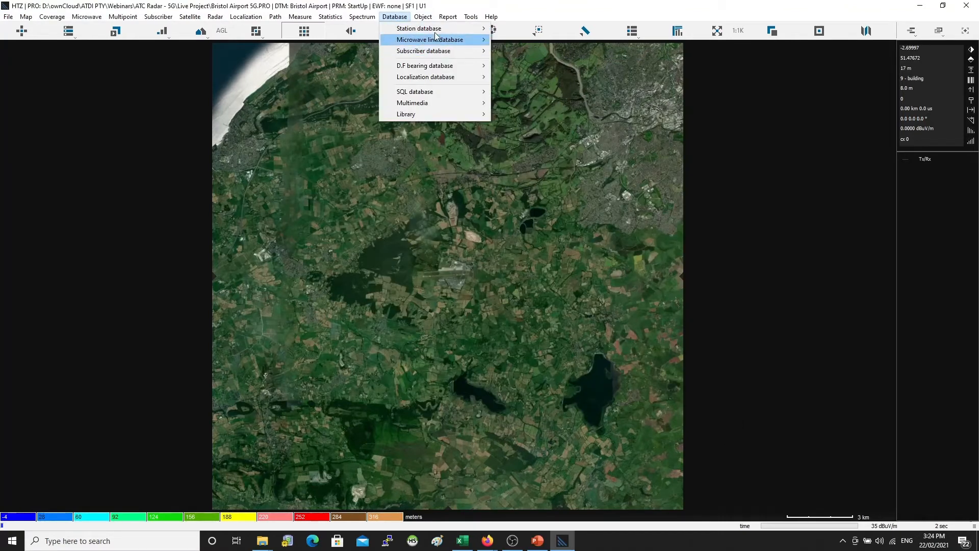
{"action": "mouse_move", "coordinate": [433, 29]}
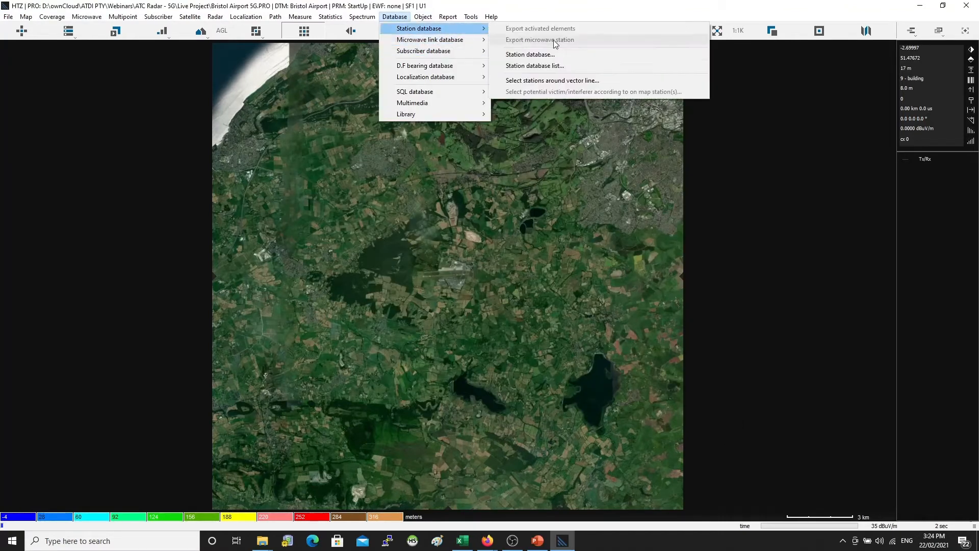
{"action": "left_click", "coordinate": [568, 68]}
{"action": "left_click_drag", "start_coordinate": [547, 16], "coordinate": [391, 87]}
{"action": "left_click", "coordinate": [496, 113]}
{"action": "type", "text": "D:\\ownCloud\\ATDI PTY\\Webinars\\ATC Radar - 5G\\Project\\Inputs"}
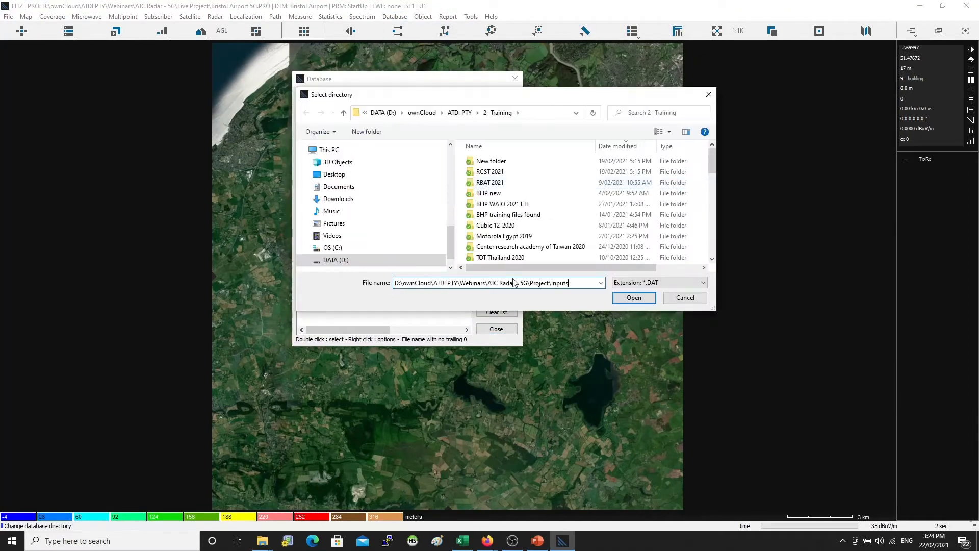
{"action": "key", "text": "Return"}
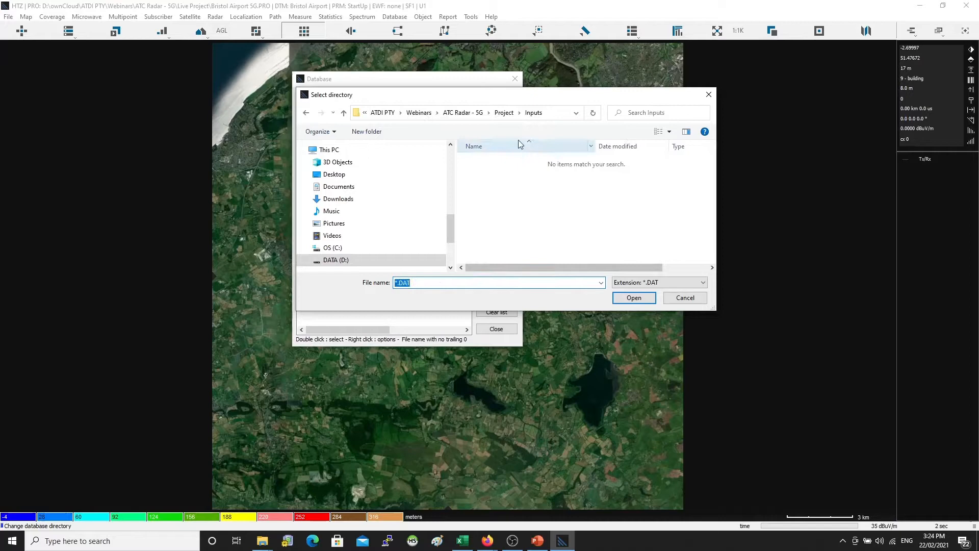
{"action": "left_click", "coordinate": [463, 112]}
{"action": "left_click", "coordinate": [503, 166]}
{"action": "double_click", "coordinate": [502, 166]}
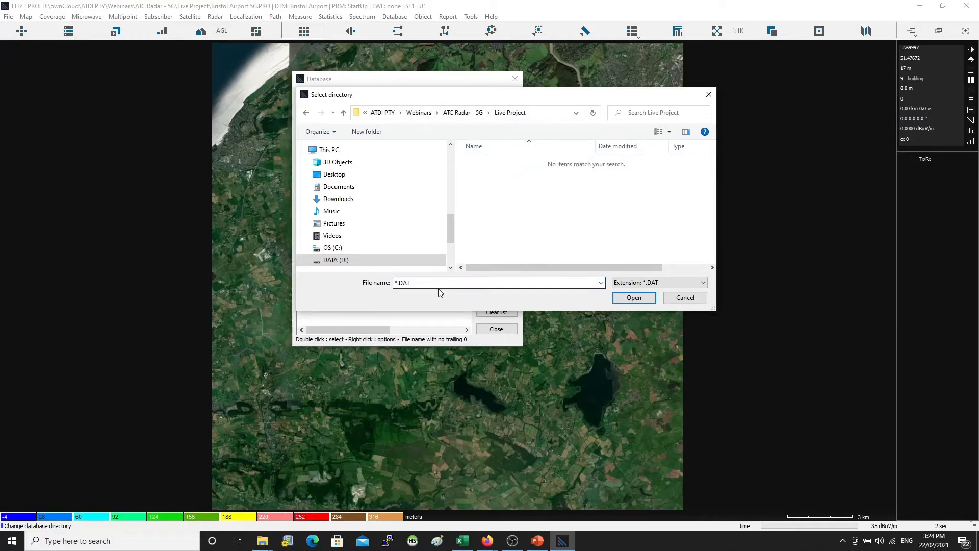
Create a folder named "5G sites webinar" in Live Project and open it
{"action": "left_click", "coordinate": [366, 131]}
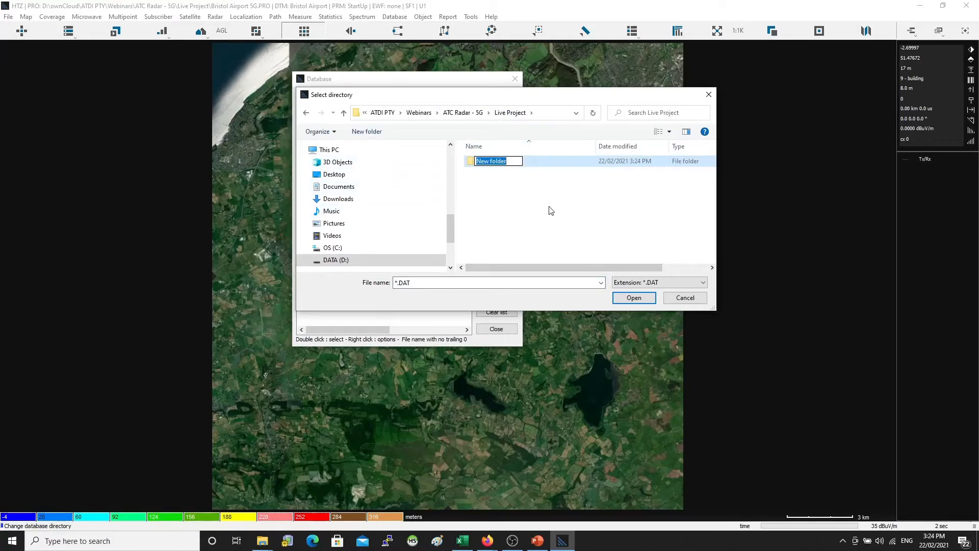
{"action": "type", "text": "5G sites webinar"}
{"action": "key", "text": "Return"}
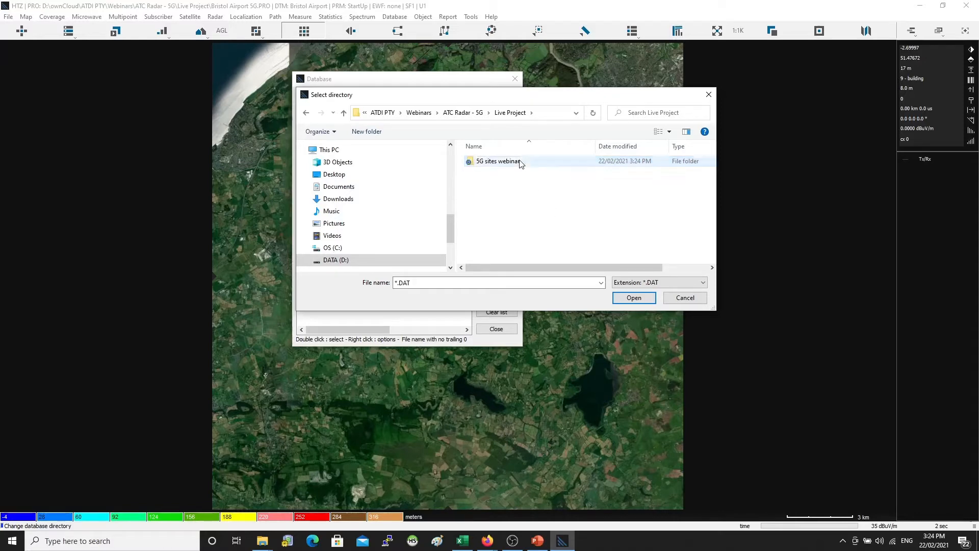
{"action": "double_click", "coordinate": [518, 162]}
Create the station database link as Live5GSites and select it as the active database
{"action": "double_click", "coordinate": [421, 282]}
{"action": "type", "text": "w"}
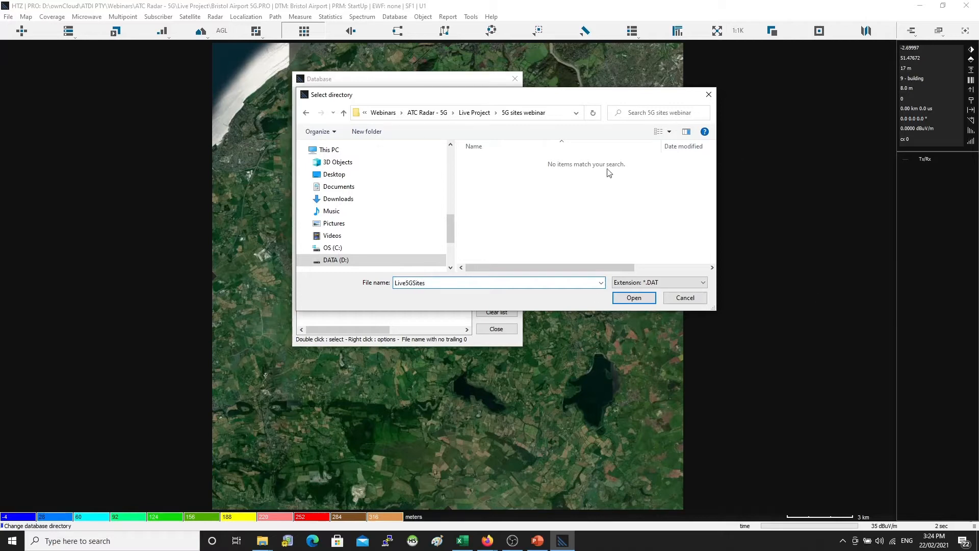
{"action": "left_click", "coordinate": [635, 299]}
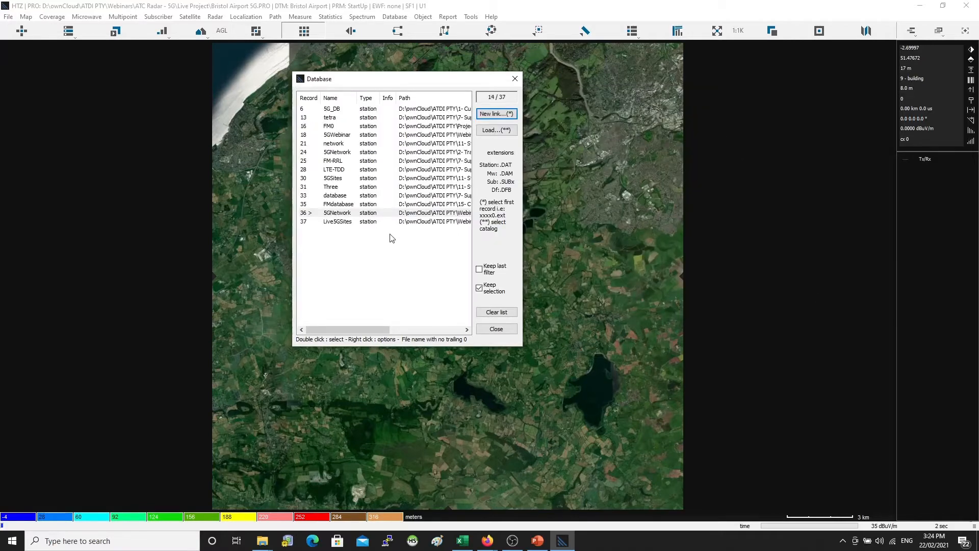
{"action": "left_click", "coordinate": [412, 223]}
{"action": "double_click", "coordinate": [385, 224]}
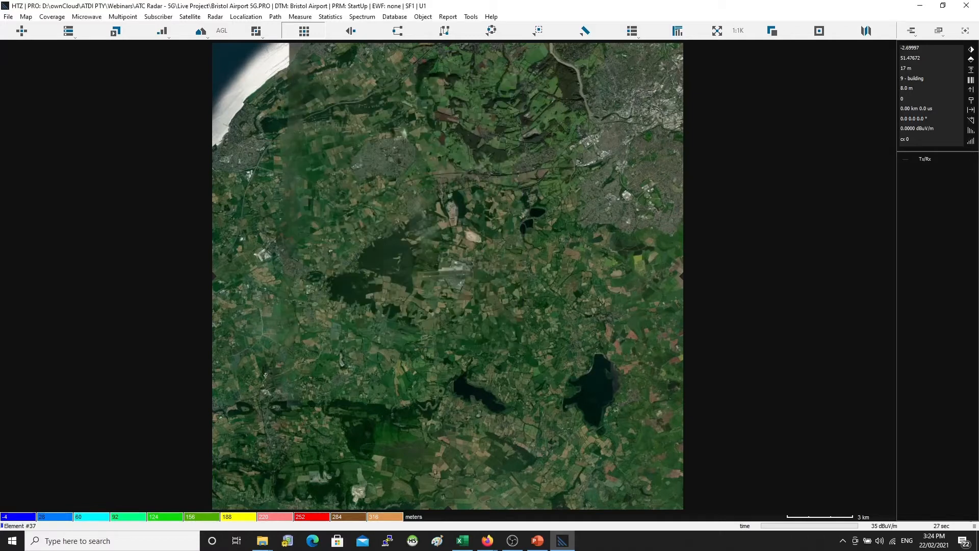
Reopen the generic stations/subscribers import and import the mapped 5G_Site_List.csv records into the station database
{"action": "left_click", "coordinate": [8, 16]}
{"action": "mouse_move", "coordinate": [57, 185]}
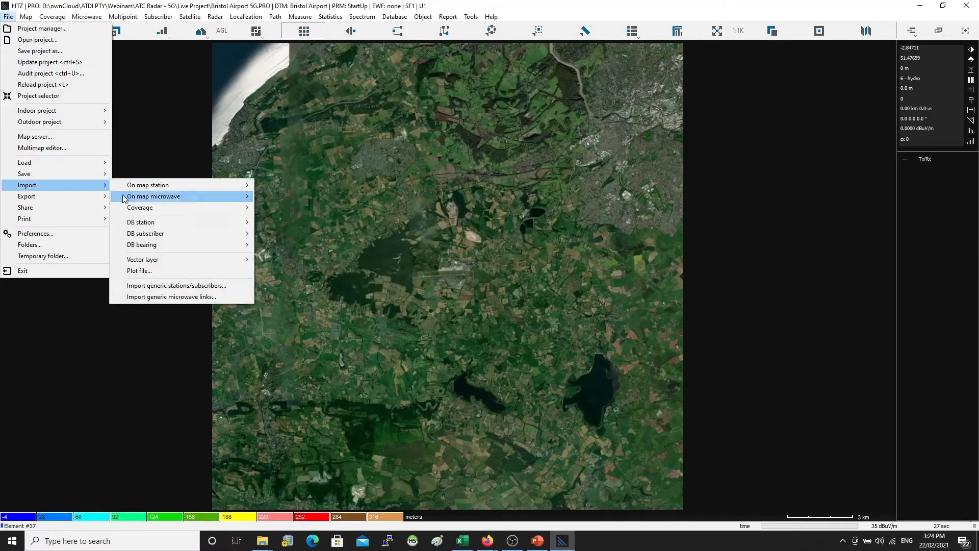
{"action": "mouse_move", "coordinate": [193, 208]}
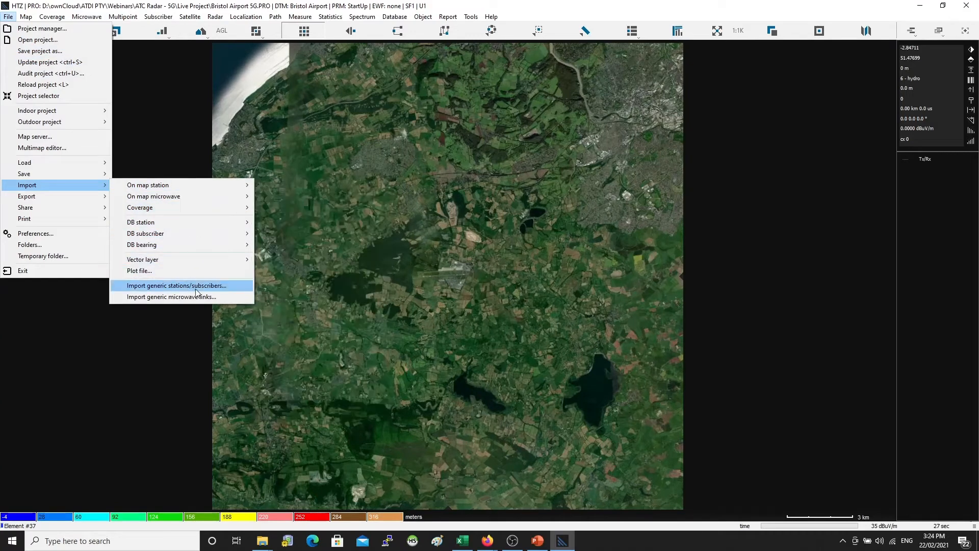
{"action": "left_click", "coordinate": [211, 288]}
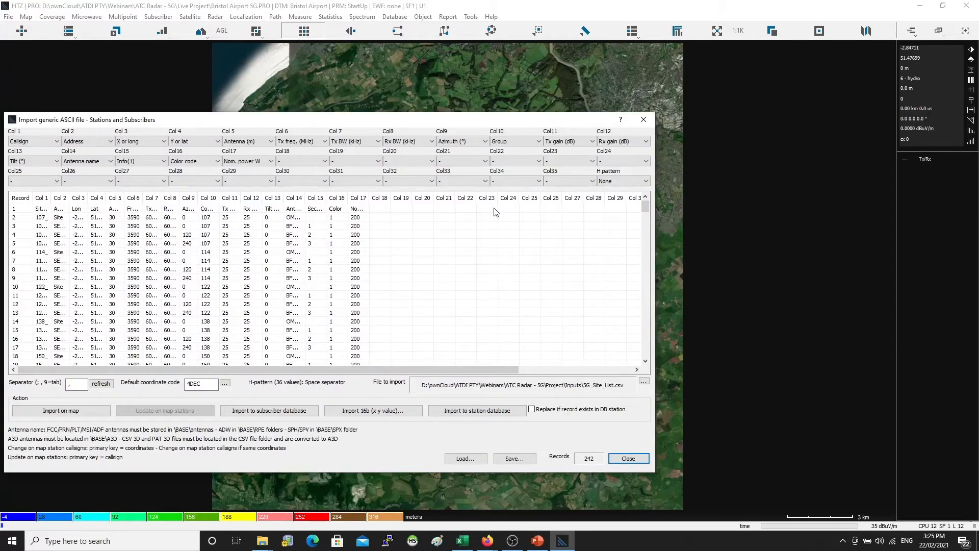
{"action": "left_click_drag", "start_coordinate": [350, 117], "coordinate": [486, 86]}
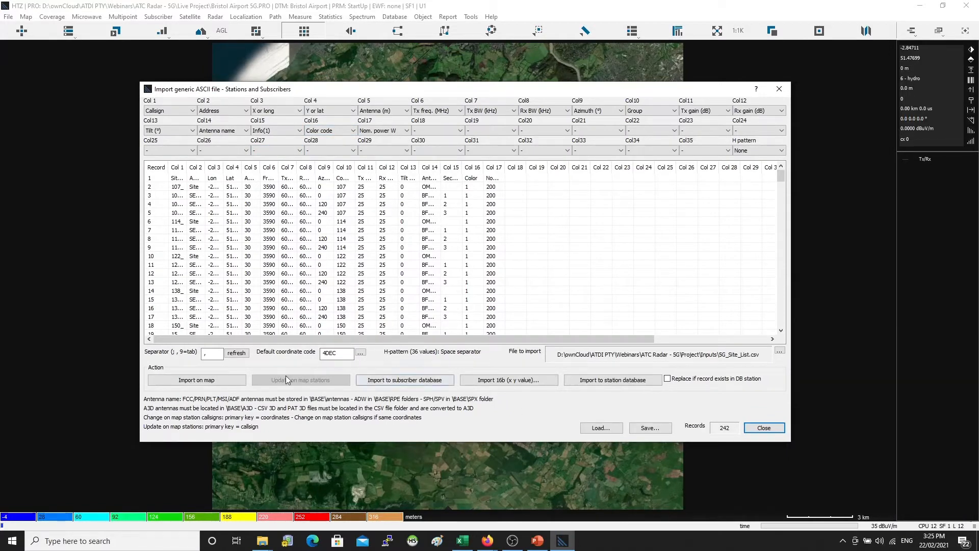
{"action": "left_click", "coordinate": [618, 383]}
{"action": "left_click", "coordinate": [531, 312]}
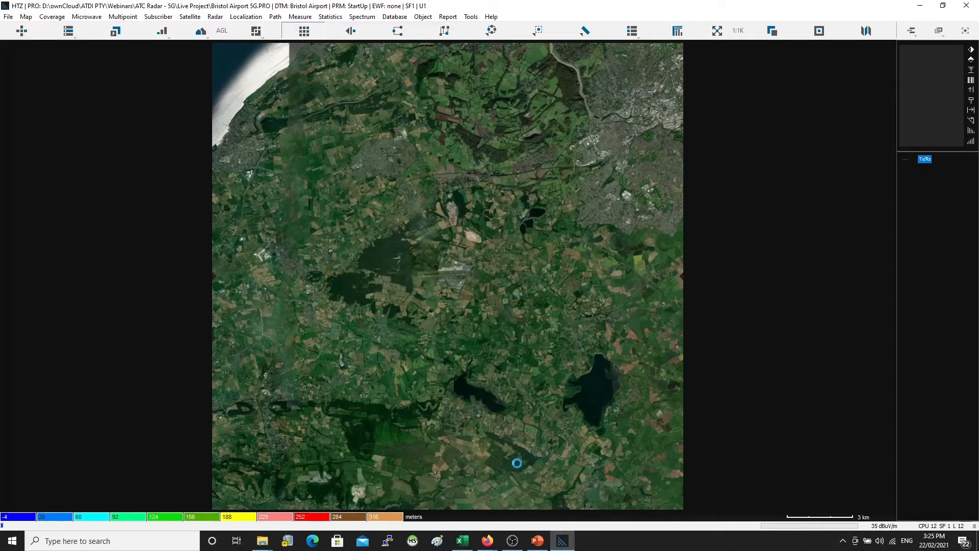
Return to HTZ and widen the Event column of the import report to read its entries
{"action": "mouse_move", "coordinate": [564, 543]}
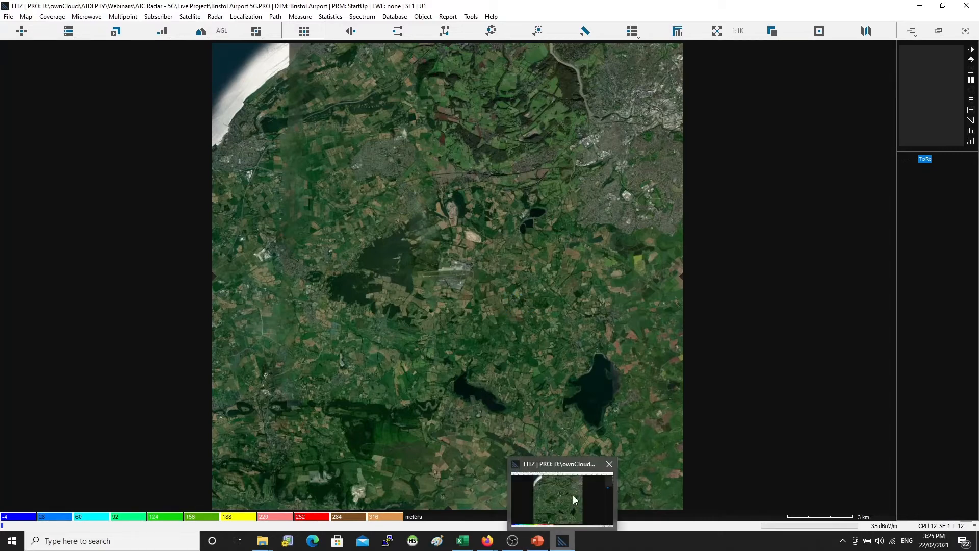
{"action": "mouse_move", "coordinate": [573, 494]}
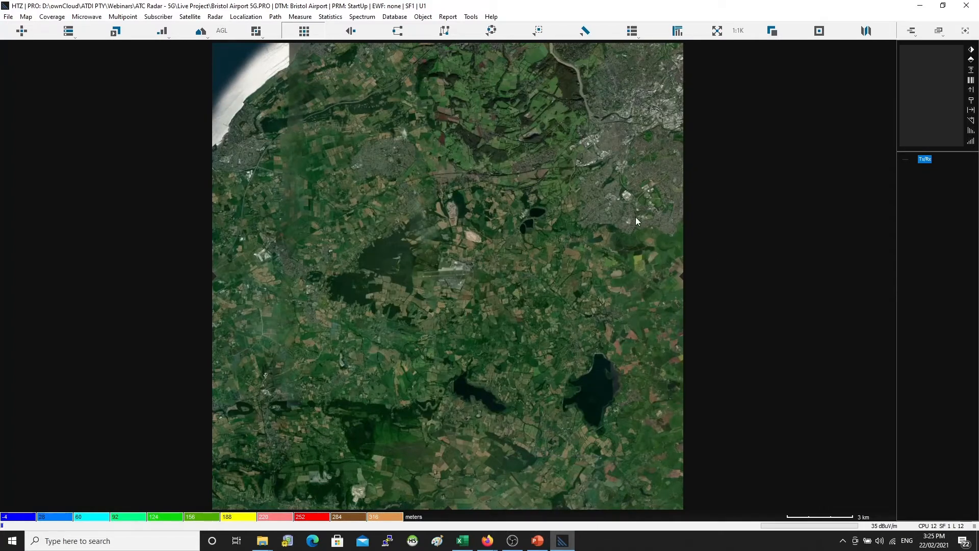
{"action": "left_click", "coordinate": [580, 542]}
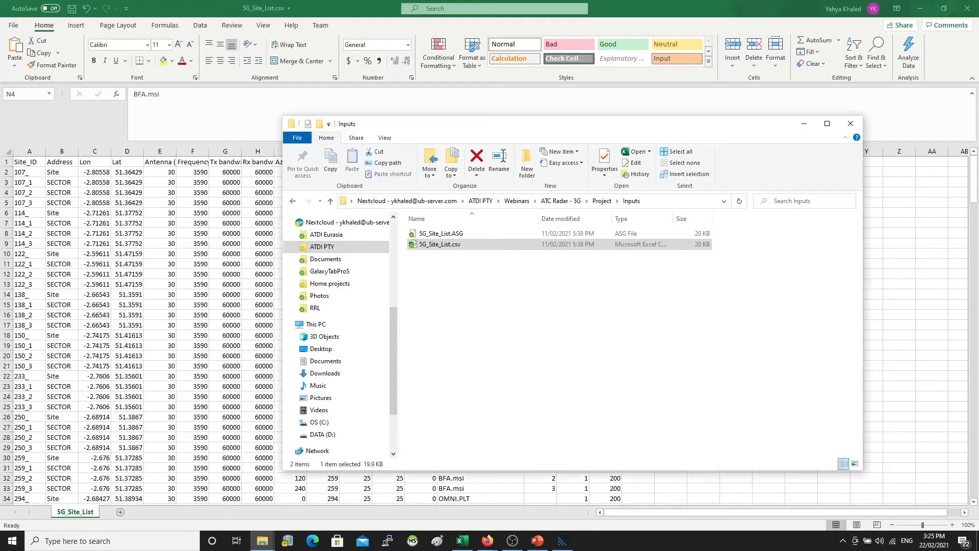
{"action": "key", "text": "alt+Tab"}
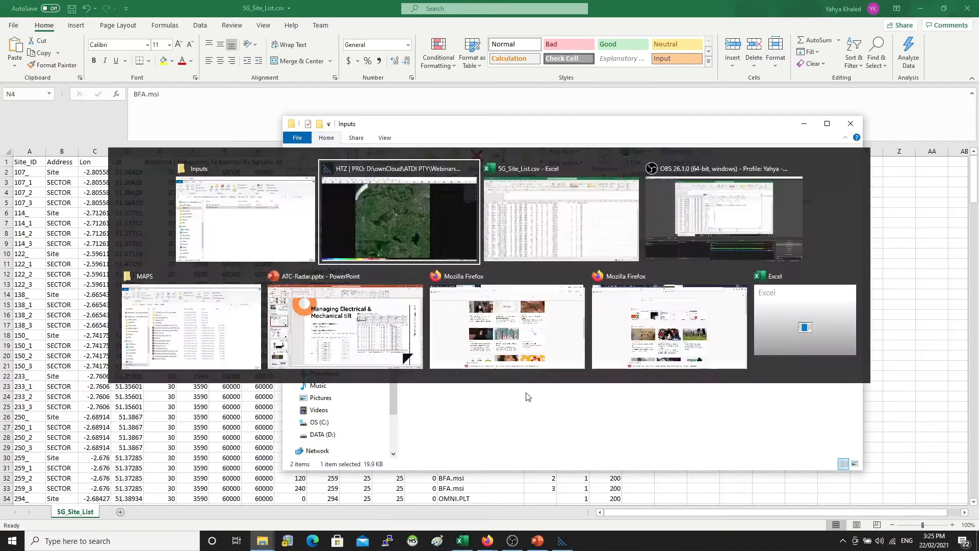
{"action": "key", "text": "alt+Tab"}
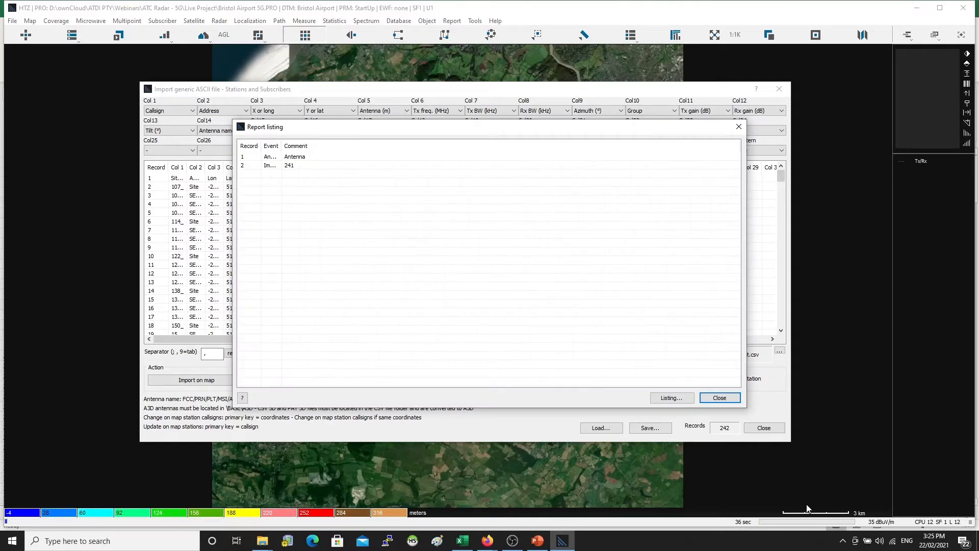
{"action": "left_click_drag", "start_coordinate": [282, 145], "coordinate": [348, 165]}
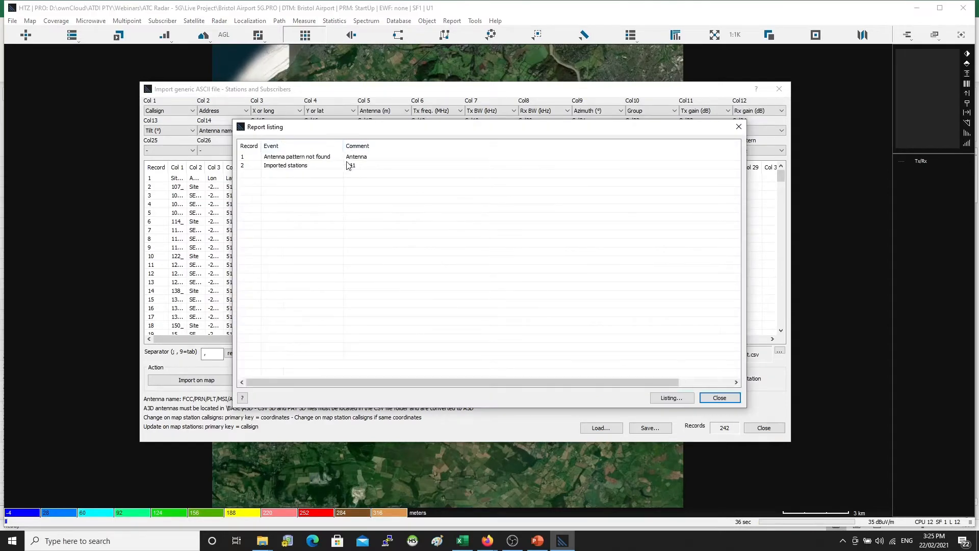
Move the import report clear of the mapped columns for comparison and close the report
{"action": "left_click_drag", "start_coordinate": [374, 133], "coordinate": [479, 254]}
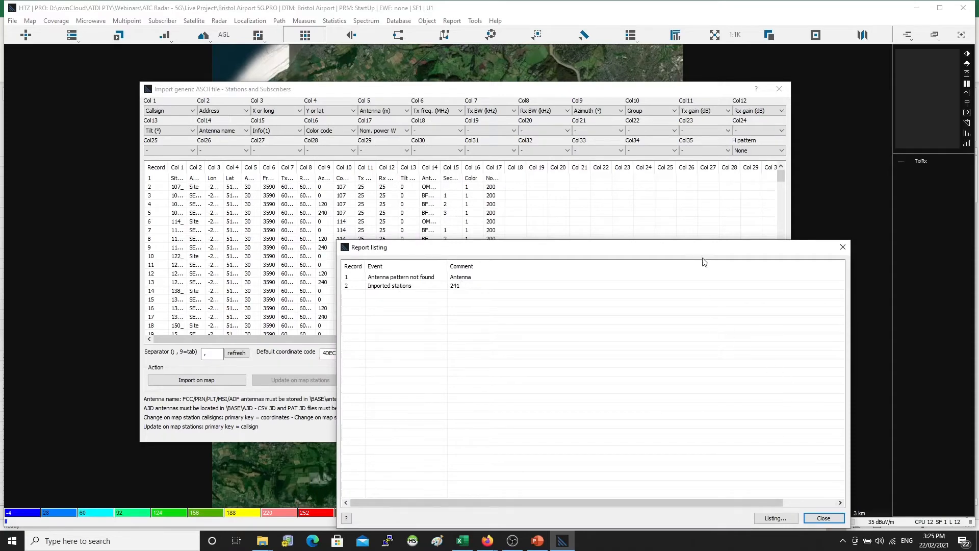
{"action": "left_click_drag", "start_coordinate": [702, 251], "coordinate": [654, 168]}
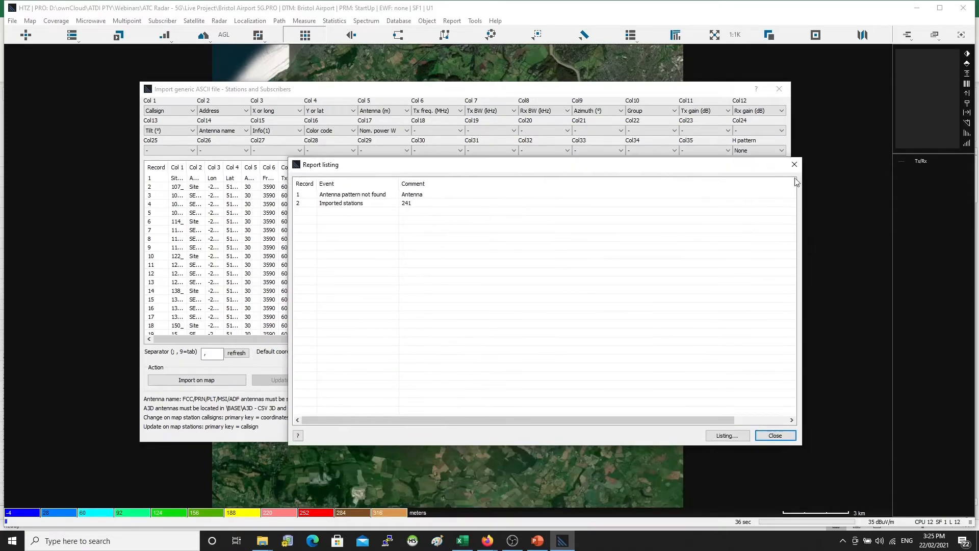
{"action": "left_click", "coordinate": [775, 435]}
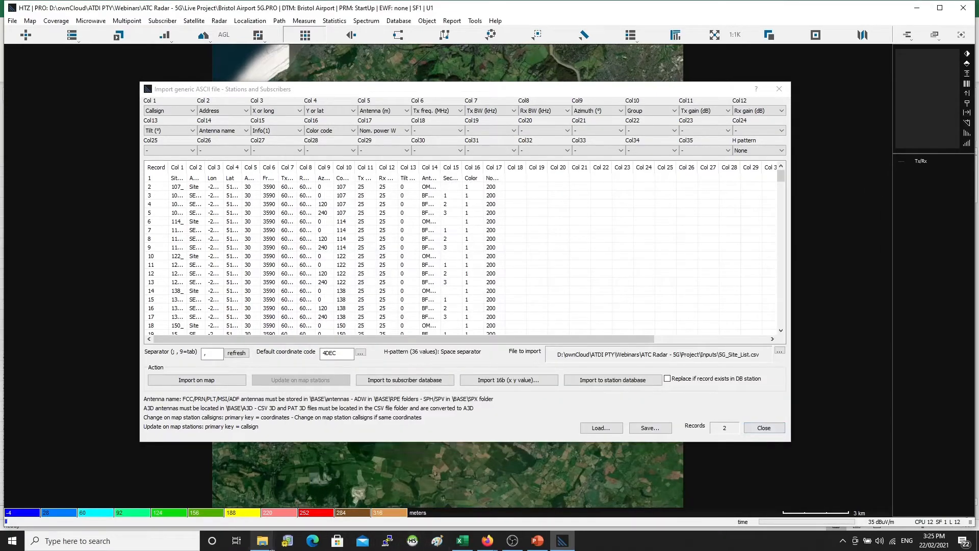
Switch to File Explorer and open the HTZ communications x64 folder inside C:\ATDI
{"action": "mouse_move", "coordinate": [262, 541]}
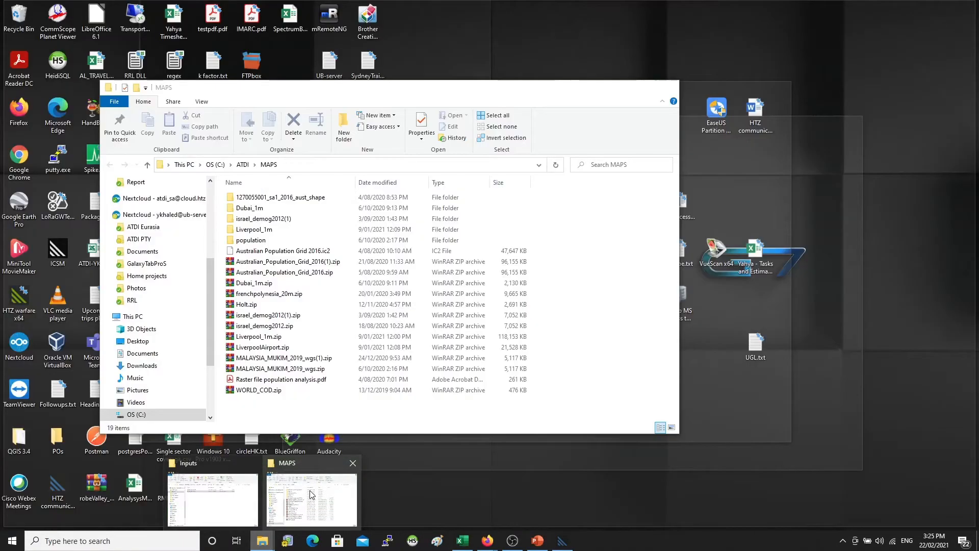
{"action": "left_click", "coordinate": [310, 490]}
{"action": "left_click", "coordinate": [374, 166]}
{"action": "type", "text": "c"}
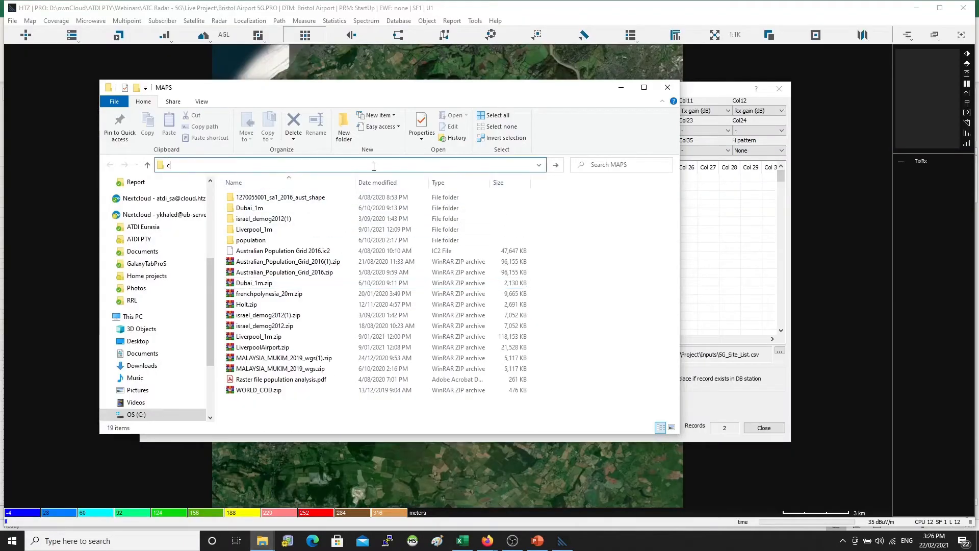
{"action": "type", "text": ":"}
{"action": "key", "text": "Return"}
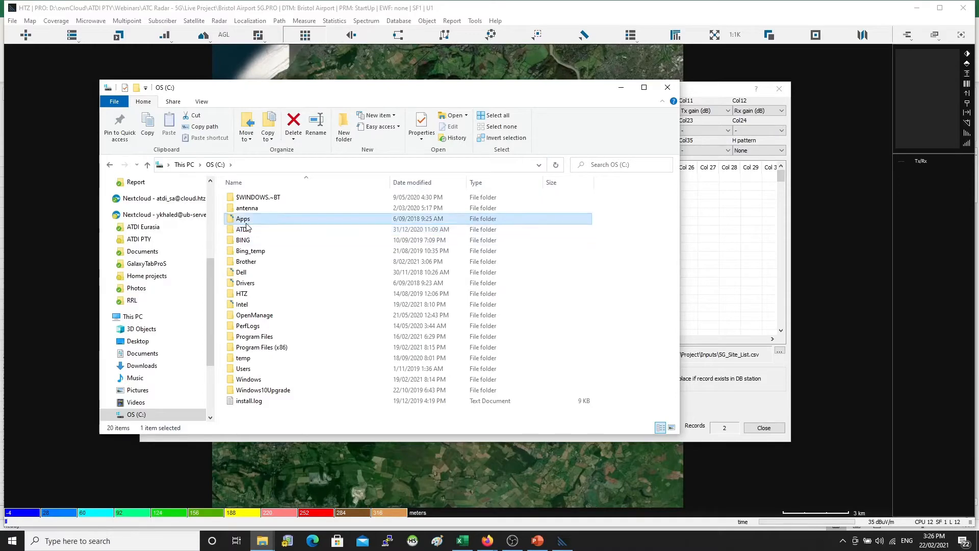
{"action": "double_click", "coordinate": [243, 219]}
{"action": "key", "text": "alt+Left"}
{"action": "double_click", "coordinate": [245, 236]}
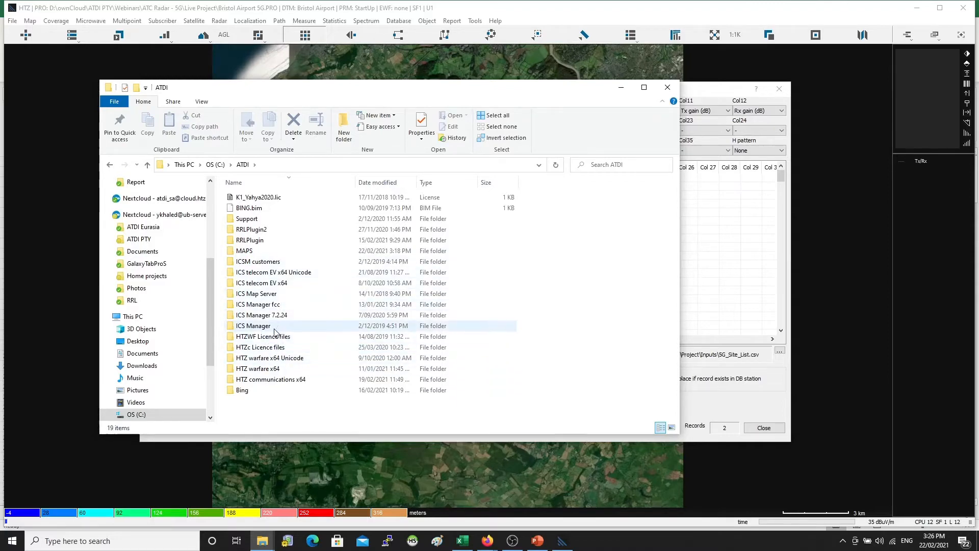
{"action": "left_click", "coordinate": [279, 385]}
{"action": "double_click", "coordinate": [279, 385]}
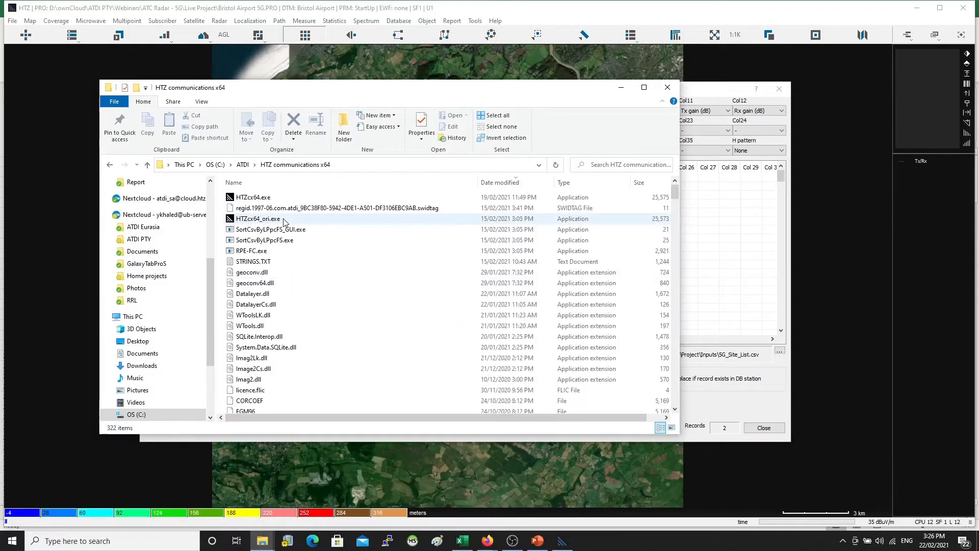
Find the Base folder within HTZ communications x64 and open it
{"action": "scroll", "coordinate": [285, 275], "scroll_direction": "down", "scroll_amount": 20}
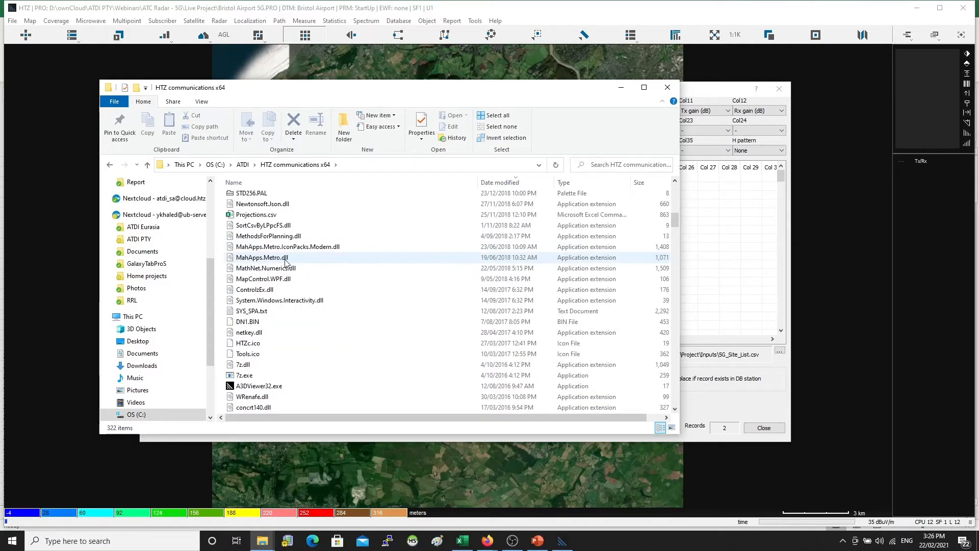
{"action": "left_click", "coordinate": [286, 310]}
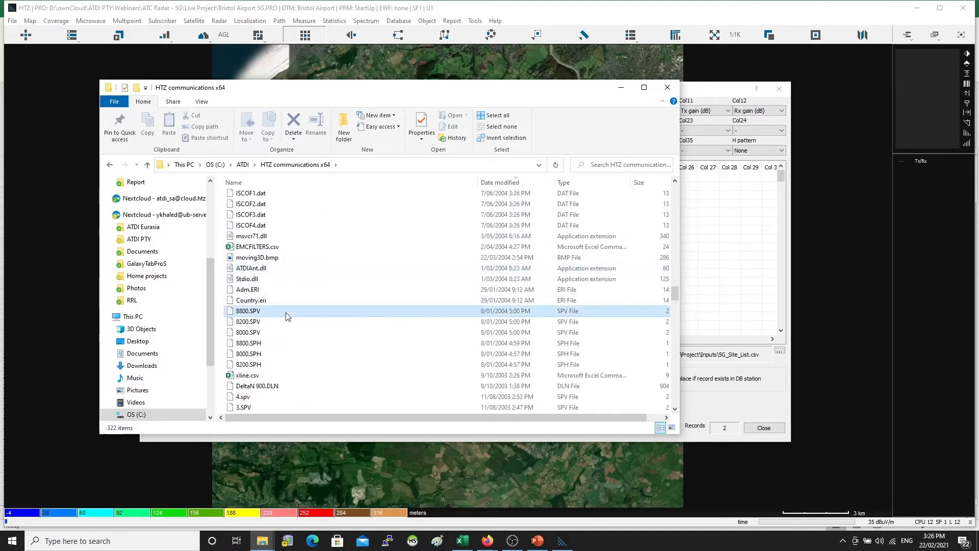
{"action": "key", "text": "b"}
{"action": "key", "text": "b"}
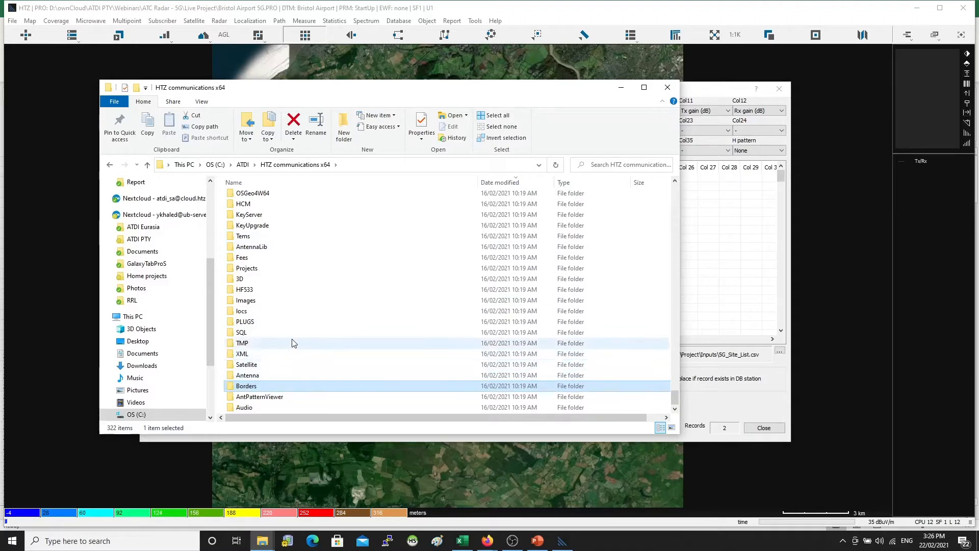
{"action": "scroll", "coordinate": [289, 326], "scroll_direction": "up", "scroll_amount": 4}
{"action": "double_click", "coordinate": [262, 240]}
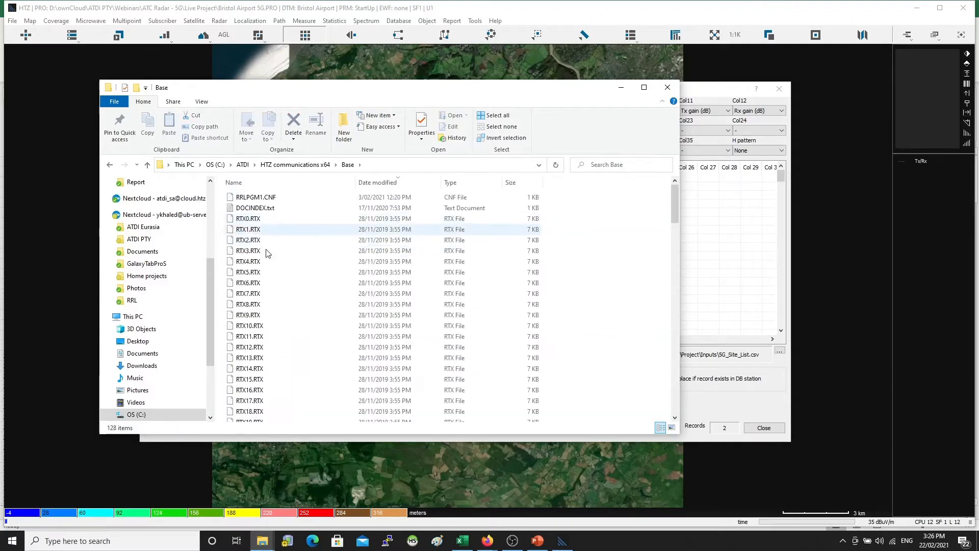
Open the Antennas subfolder and select the antenna files BFA.msi and OMNI.PLT together
{"action": "scroll", "coordinate": [290, 265], "scroll_direction": "down", "scroll_amount": 20}
{"action": "scroll", "coordinate": [298, 267], "scroll_direction": "up", "scroll_amount": 3}
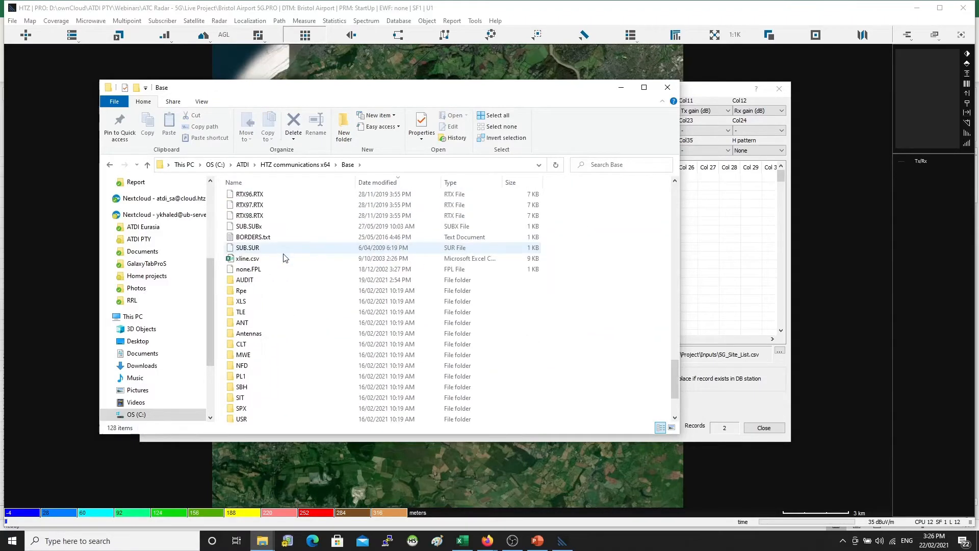
{"action": "double_click", "coordinate": [261, 330]}
{"action": "scroll", "coordinate": [298, 254], "scroll_direction": "down", "scroll_amount": 19}
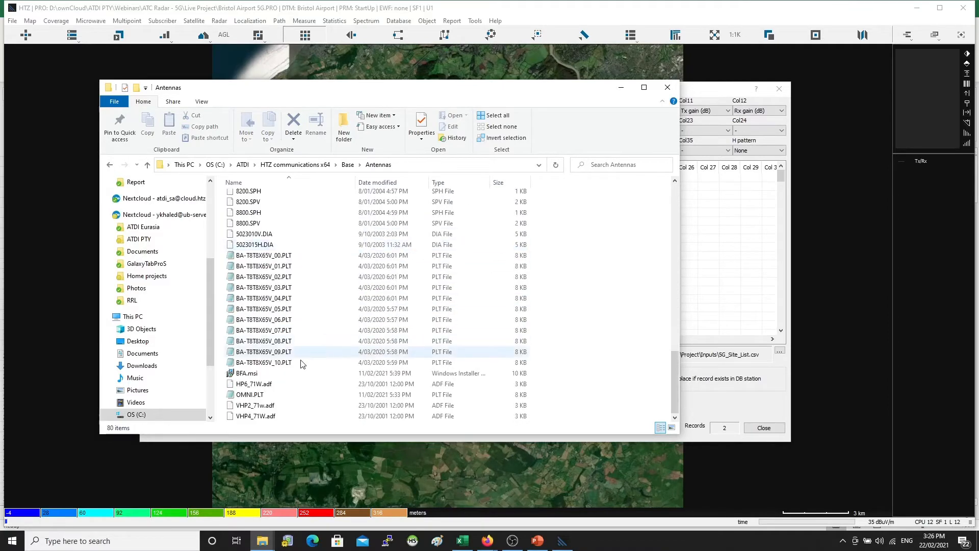
{"action": "left_click", "coordinate": [270, 373]}
{"action": "left_click", "coordinate": [257, 394], "text": "ctrl"}
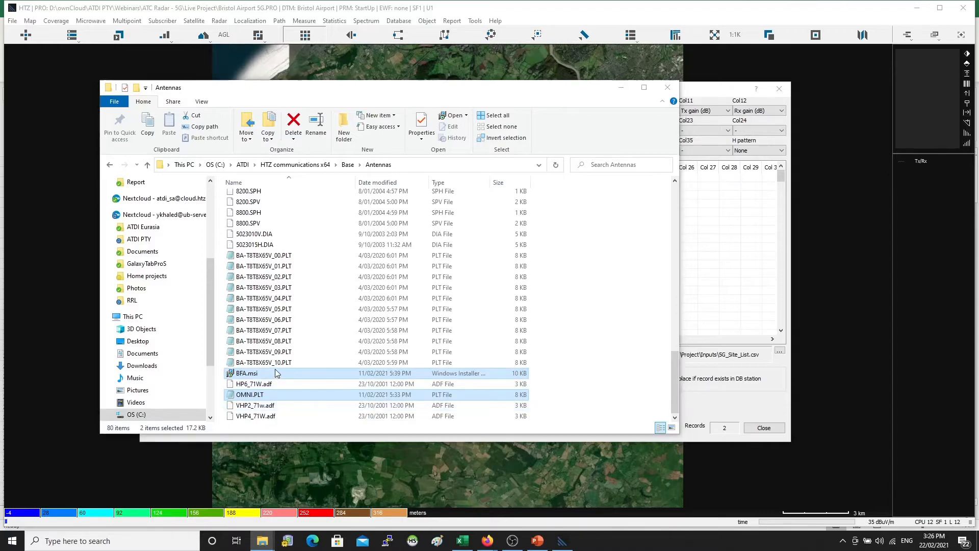
Switch to 5G_Site_List.csv in Excel and compare its Antenna column entries with the selected antenna file names
{"action": "key", "text": "alt+Tab"}
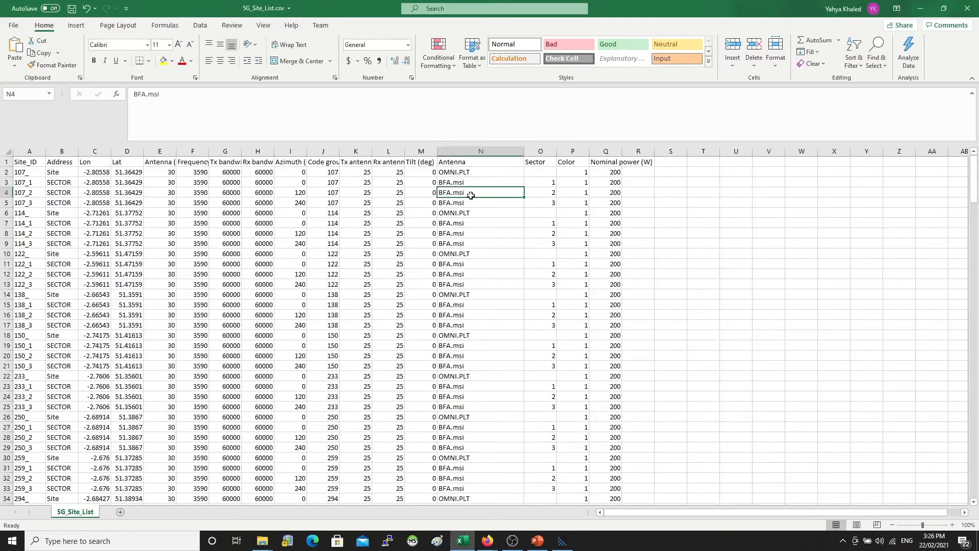
{"action": "left_click", "coordinate": [456, 152]}
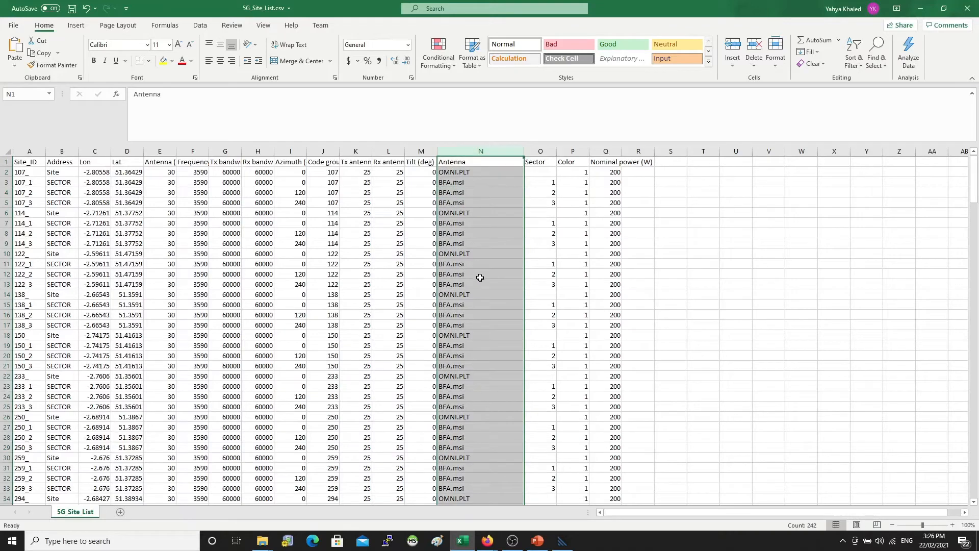
{"action": "left_click", "coordinate": [458, 187]}
{"action": "left_click", "coordinate": [457, 173]}
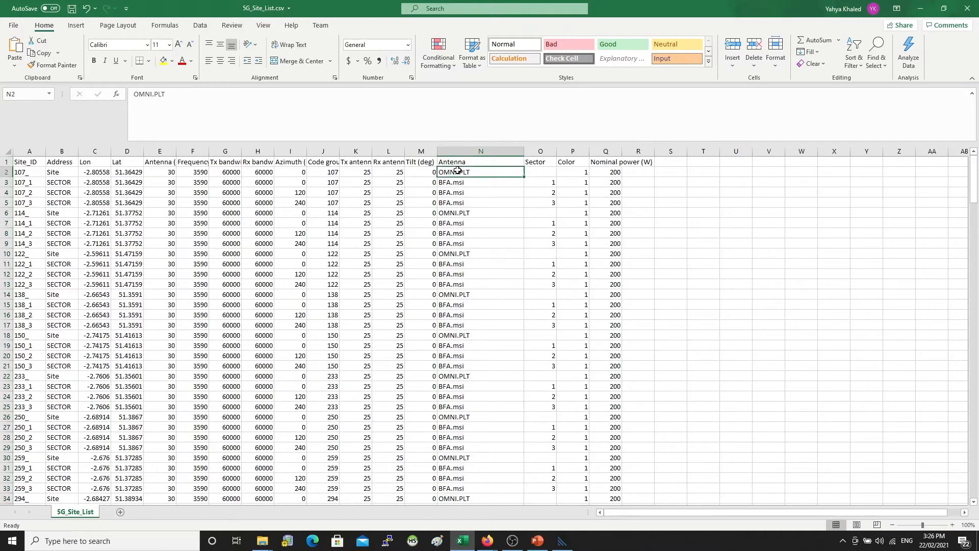
Put away the Antennas folder and the spreadsheet, return to HTZ and close the generic ASCII import dialog
{"action": "key", "text": "alt+Tab"}
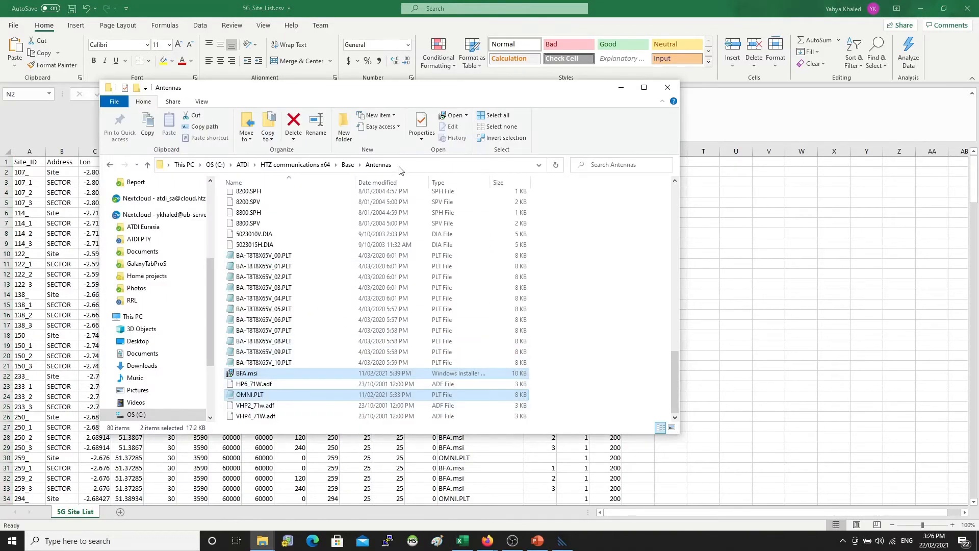
{"action": "left_click", "coordinate": [621, 88]}
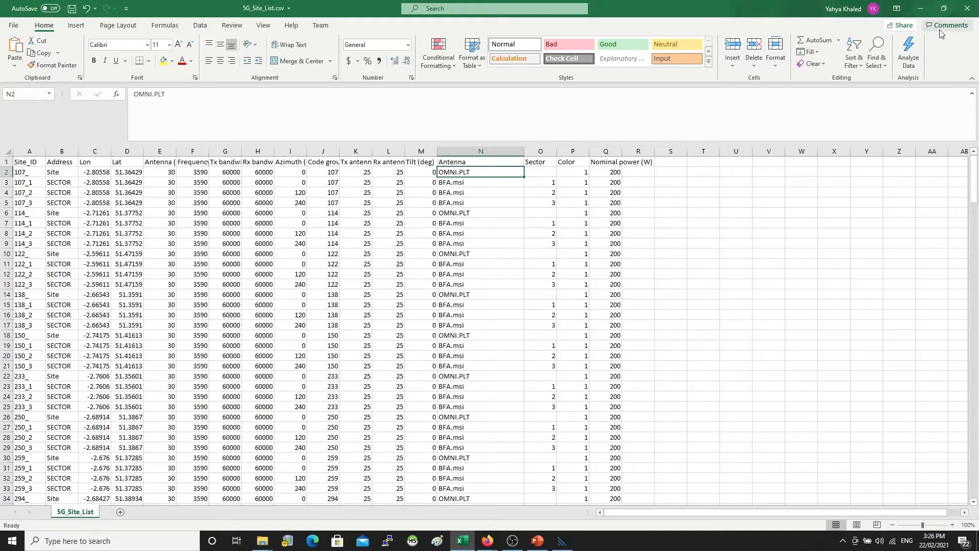
{"action": "left_click", "coordinate": [975, 15]}
{"action": "left_click", "coordinate": [491, 282]}
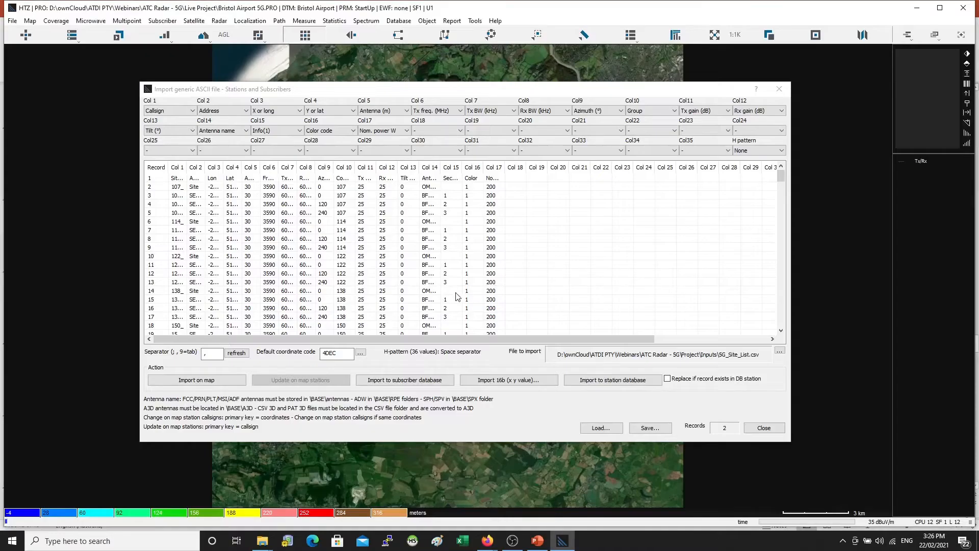
{"action": "left_click", "coordinate": [764, 427]}
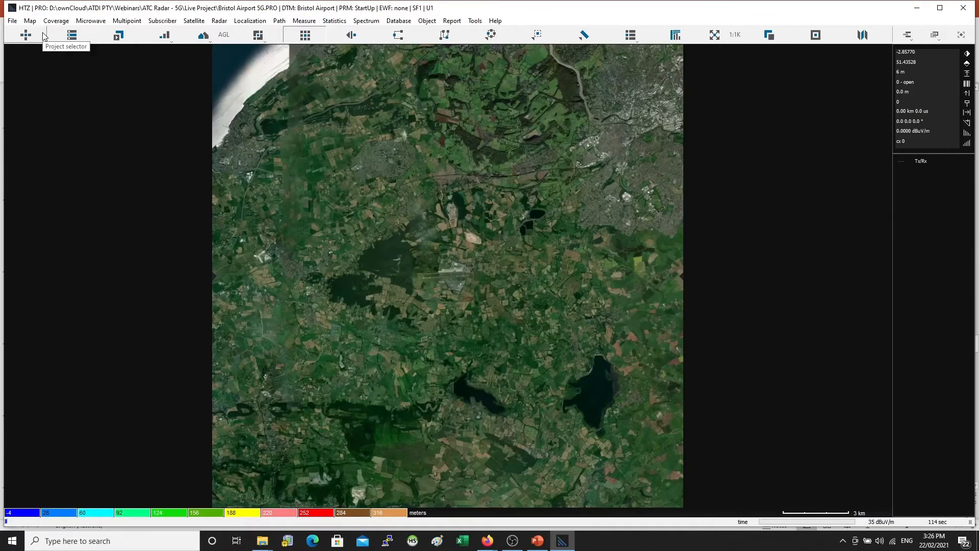
Open the Live5GSites station database list, select all stations and look through the records from first to last
{"action": "left_click", "coordinate": [76, 33]}
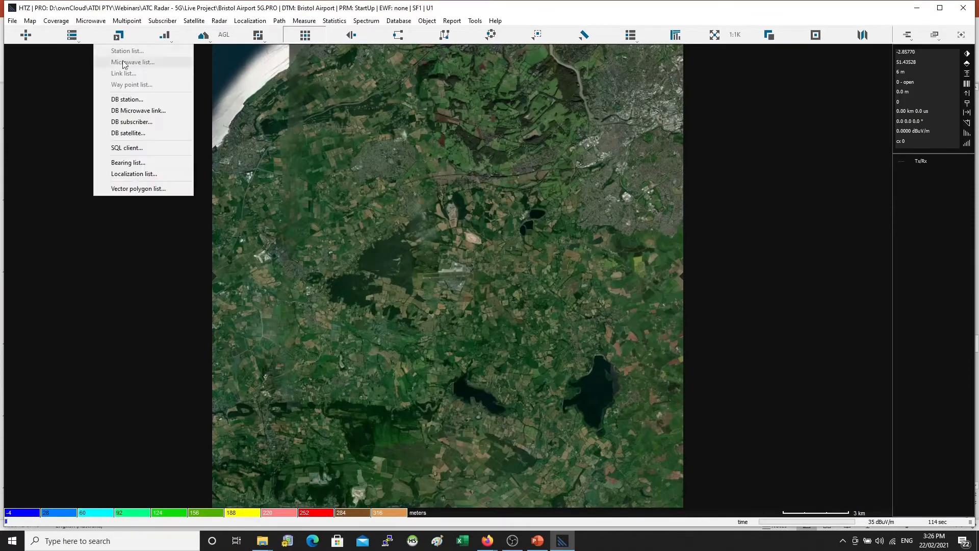
{"action": "left_click", "coordinate": [145, 99]}
{"action": "double_click", "coordinate": [113, 150]}
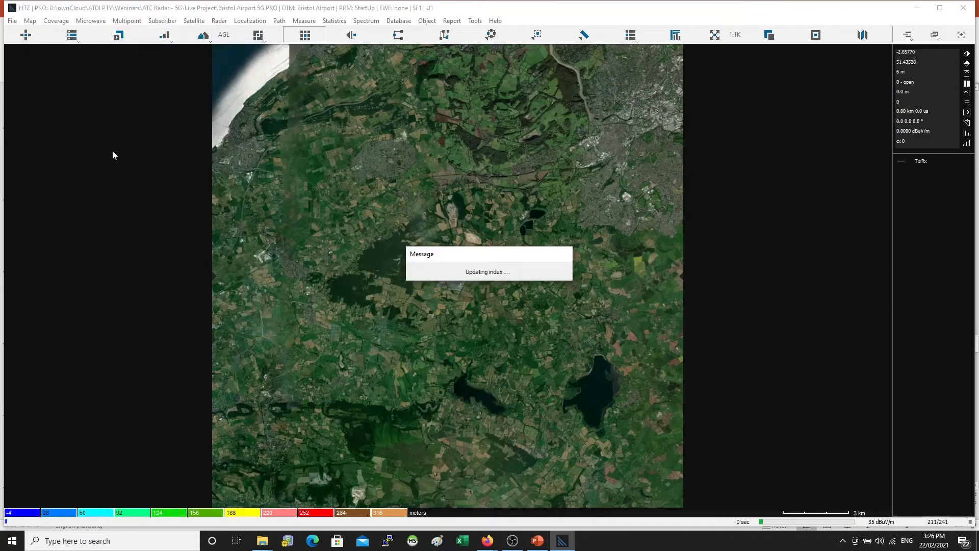
{"action": "left_click", "coordinate": [455, 306]}
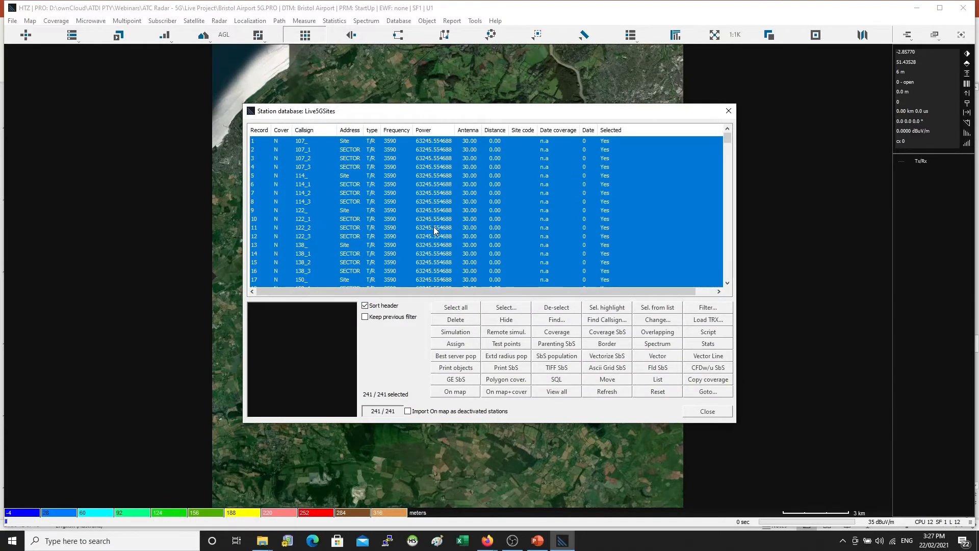
{"action": "left_click_drag", "start_coordinate": [727, 137], "coordinate": [724, 278]}
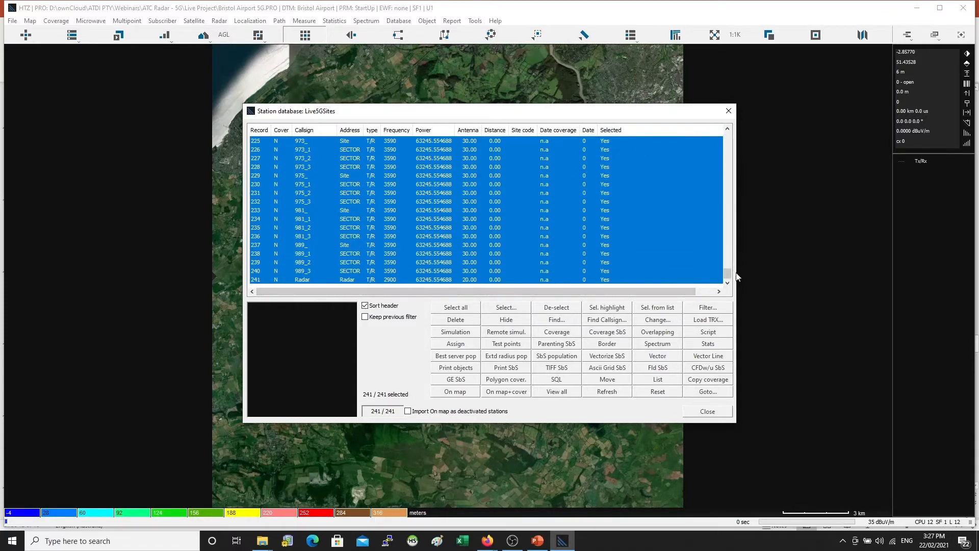
{"action": "left_click_drag", "start_coordinate": [729, 277], "coordinate": [719, 135]}
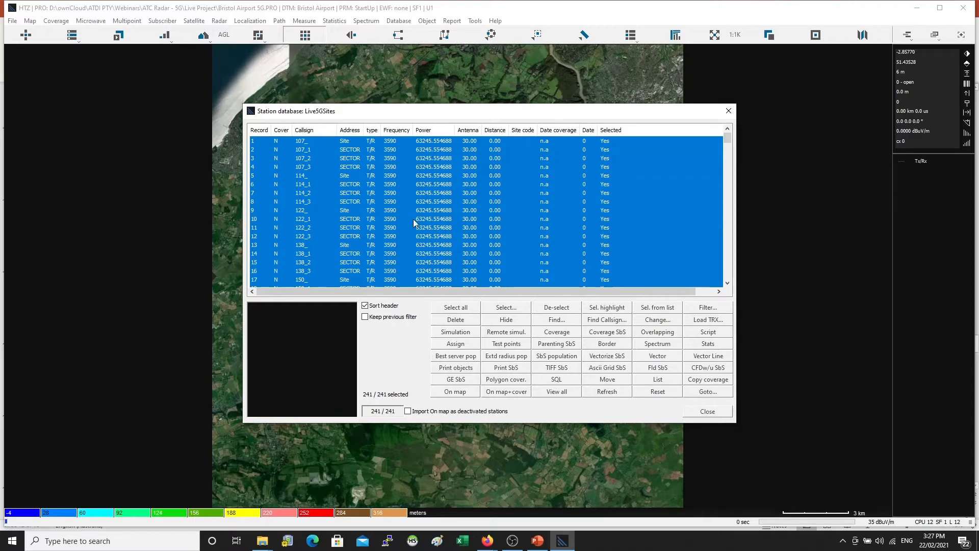
Open the Tx/Rx parameters of station 114_2 and review its general power, gain, frequency and antenna height fields
{"action": "left_click", "coordinate": [342, 193]}
{"action": "right_click", "coordinate": [343, 193]}
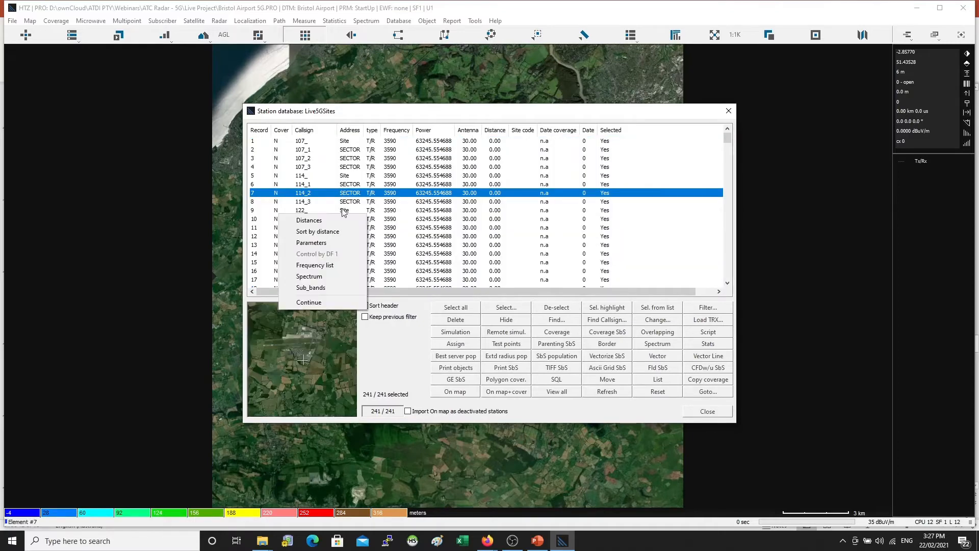
{"action": "left_click", "coordinate": [326, 242]}
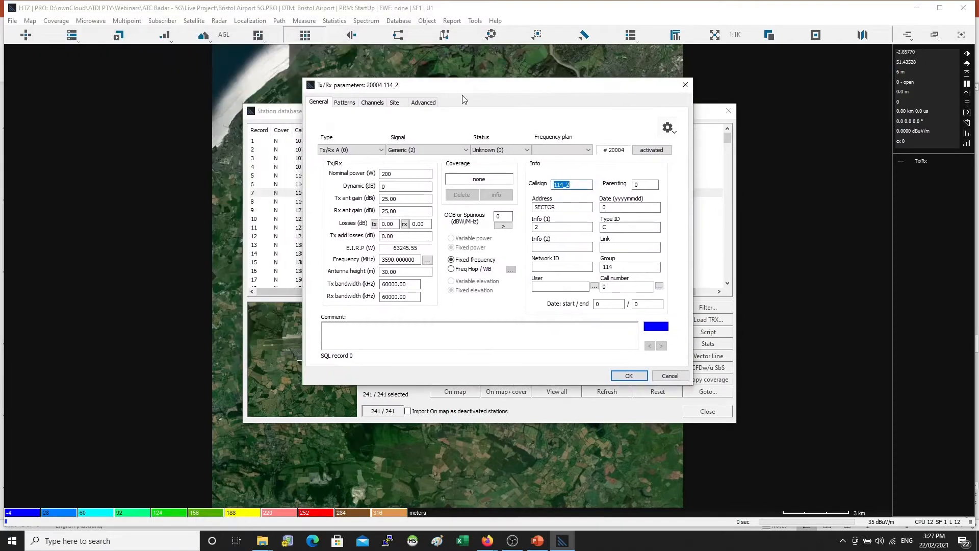
{"action": "double_click", "coordinate": [416, 174]}
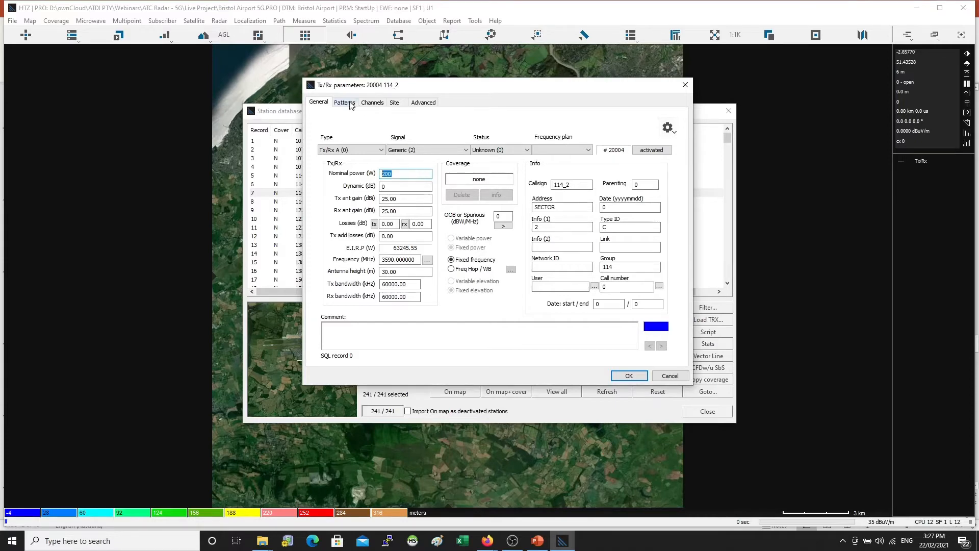
{"action": "key", "text": "Tab"}
{"action": "key", "text": "Tab"}
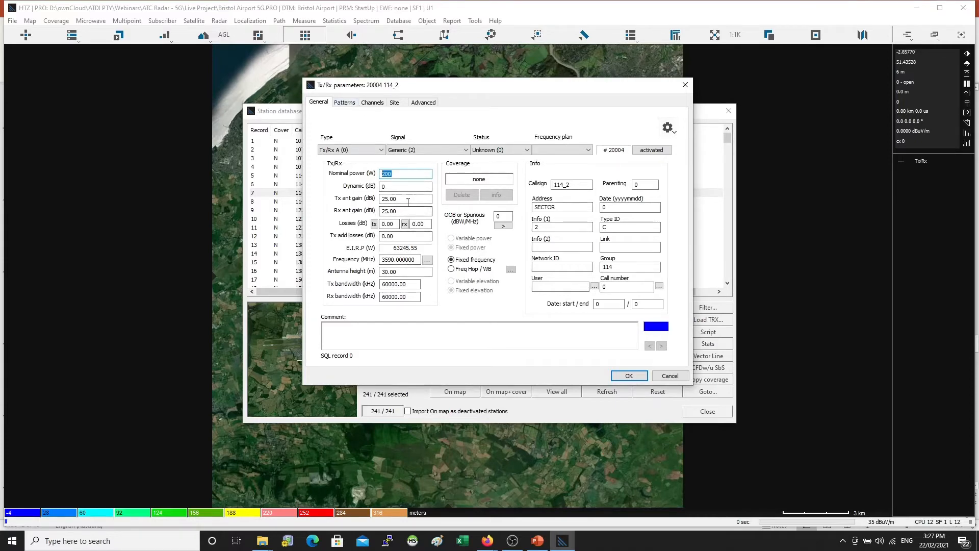
{"action": "key", "text": "Tab"}
{"action": "key", "text": "Tab"}
{"action": "key", "text": "Tab"}
{"action": "key", "text": "Tab"}
{"action": "key", "text": "Tab"}
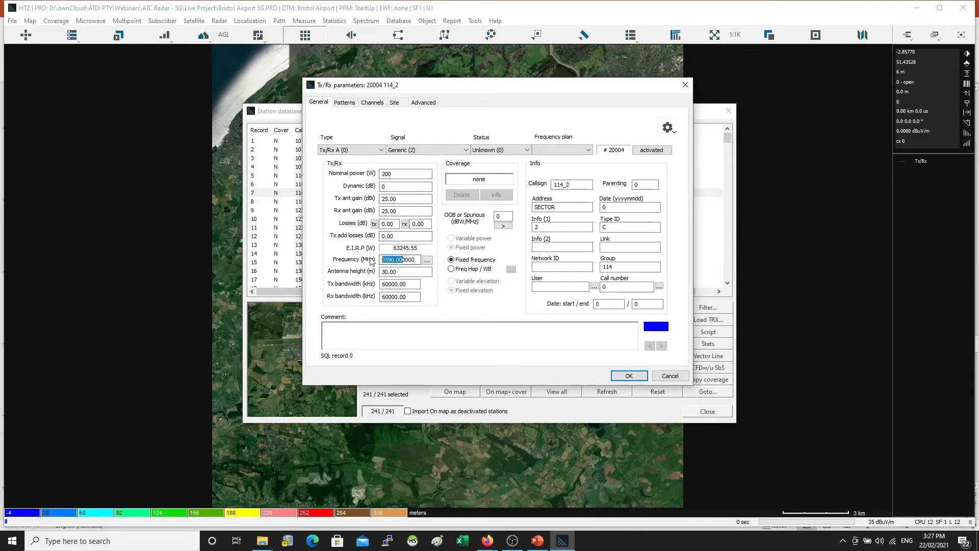
{"action": "left_click", "coordinate": [381, 272]}
Check station 114_2's antenna patterns and channel settings, close its parameters and look further down the station list
{"action": "left_click", "coordinate": [344, 102]}
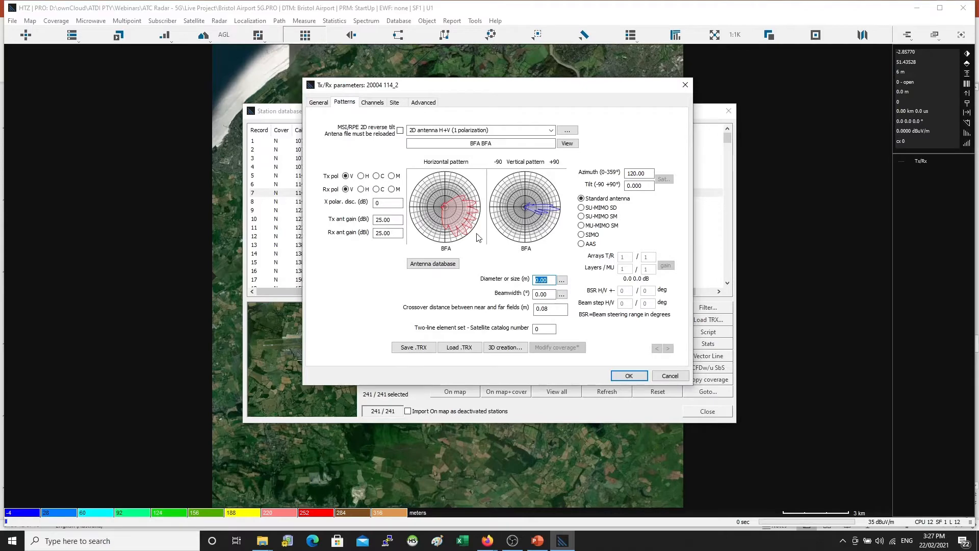
{"action": "left_click", "coordinate": [371, 103]}
{"action": "key", "text": "Escape"}
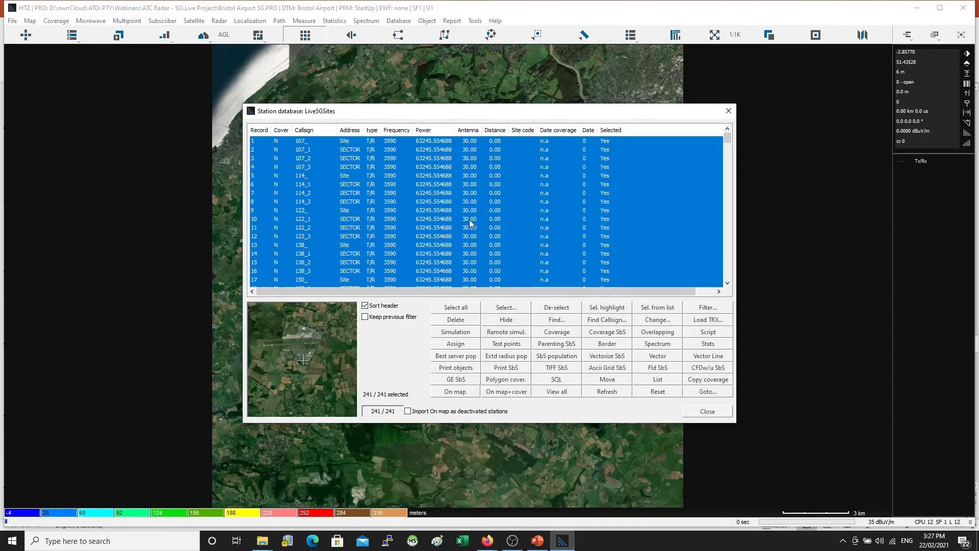
{"action": "scroll", "coordinate": [436, 238], "scroll_direction": "down", "scroll_amount": 9}
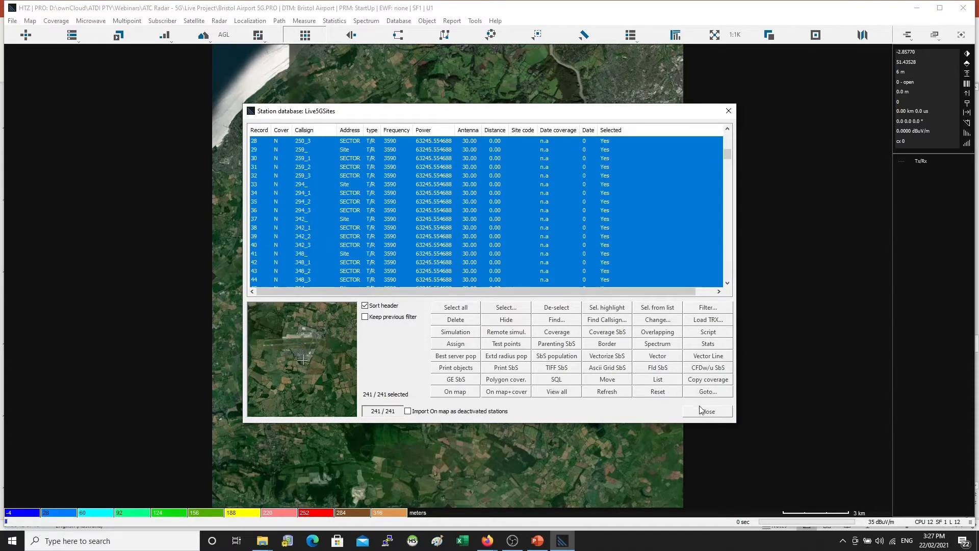
Place all selected Live5GSites stations on the map with the default object location rules and close the station database list
{"action": "left_click", "coordinate": [454, 392]}
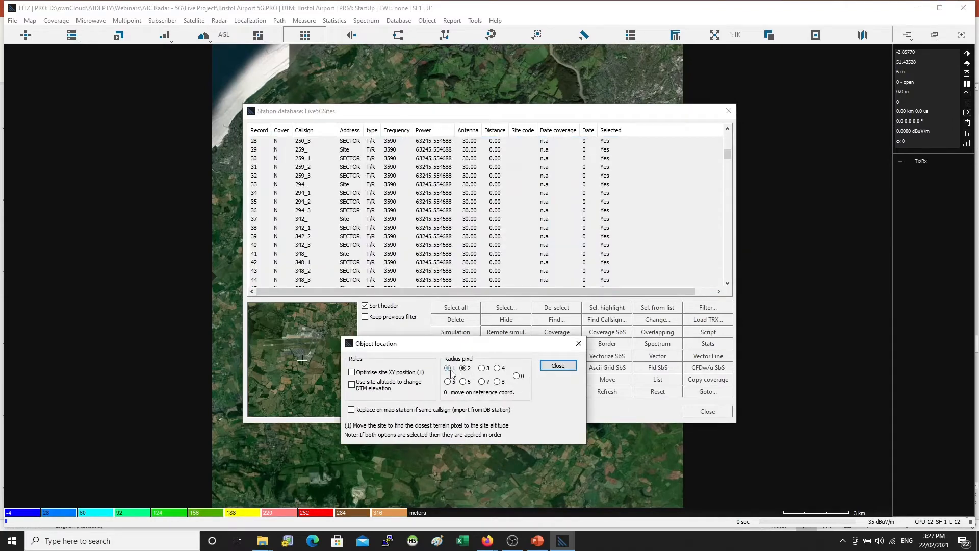
{"action": "left_click", "coordinate": [561, 365]}
{"action": "left_click", "coordinate": [711, 411]}
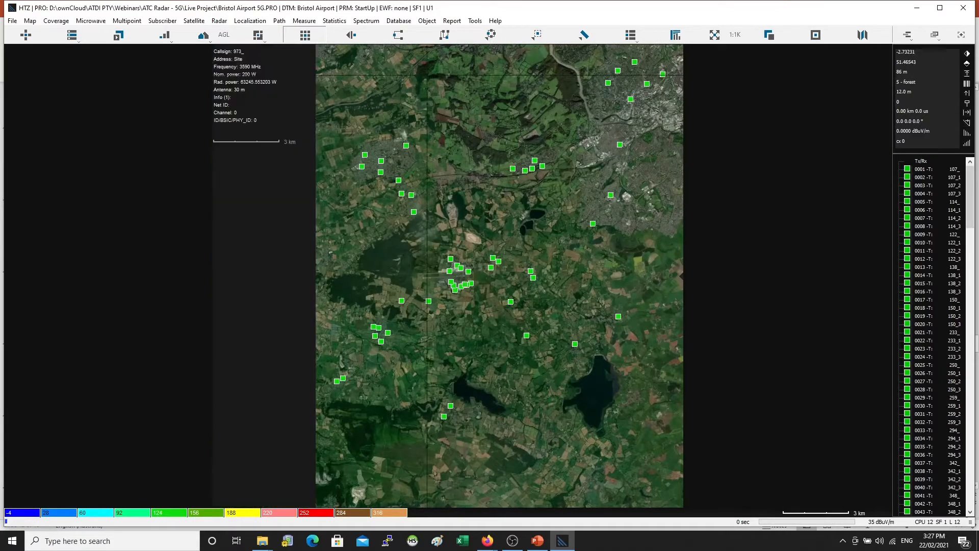
Set the object properties to display station callsign labels, horizontal antenna patterns and azimuths on the map
{"action": "left_click", "coordinate": [427, 20]}
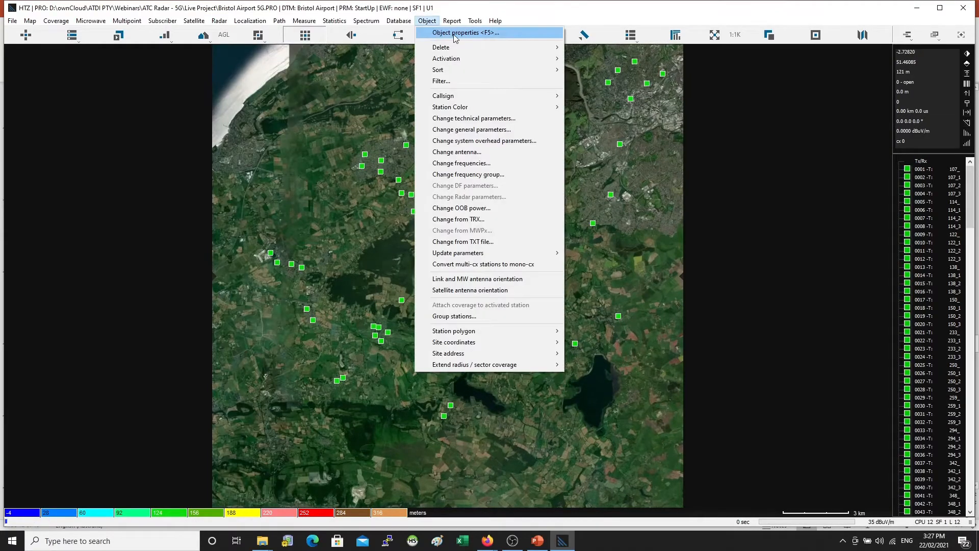
{"action": "left_click", "coordinate": [455, 33]}
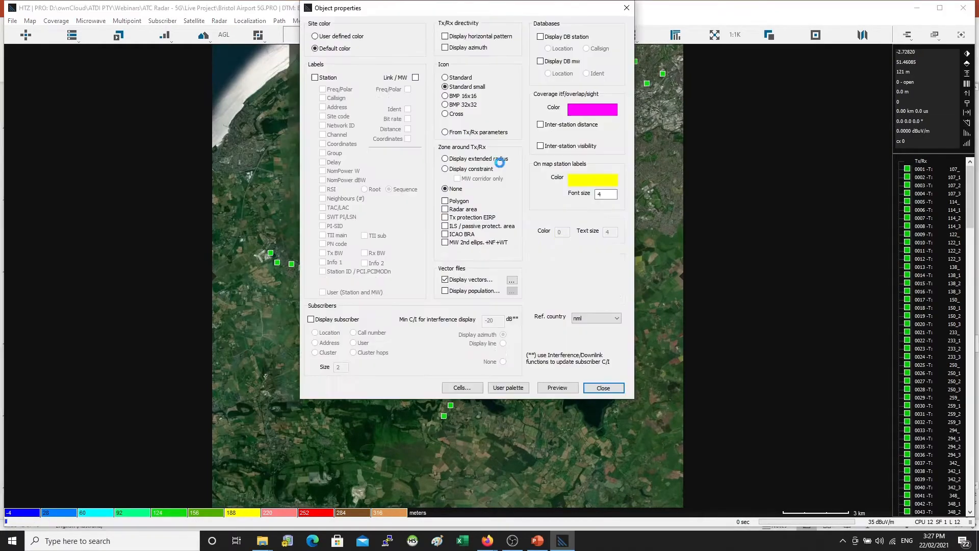
{"action": "left_click", "coordinate": [327, 78]}
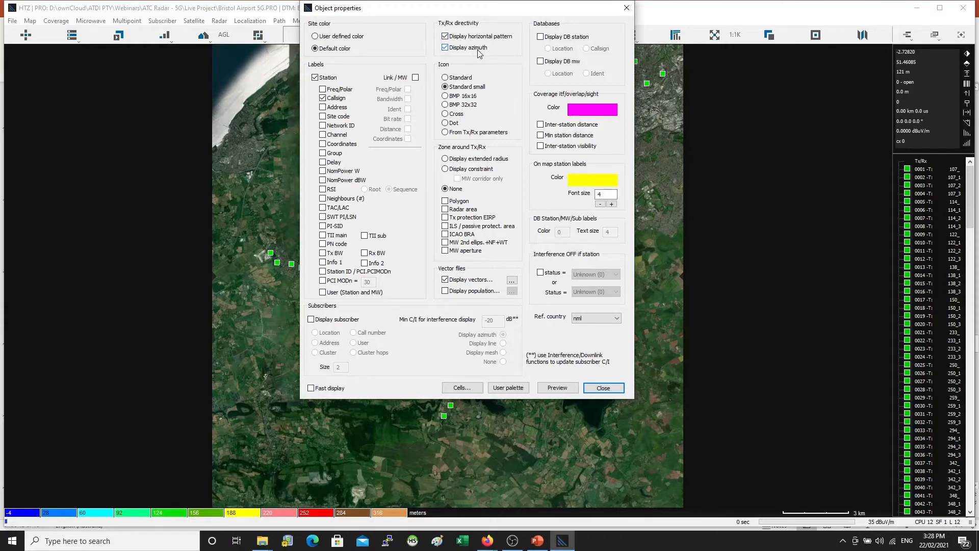
{"action": "left_click", "coordinate": [603, 388]}
Inspect the labelled 5G sites and their sector patterns around the runway, including site 114_, and return to the wider area
{"action": "scroll", "coordinate": [420, 325], "scroll_direction": "up", "scroll_amount": 1}
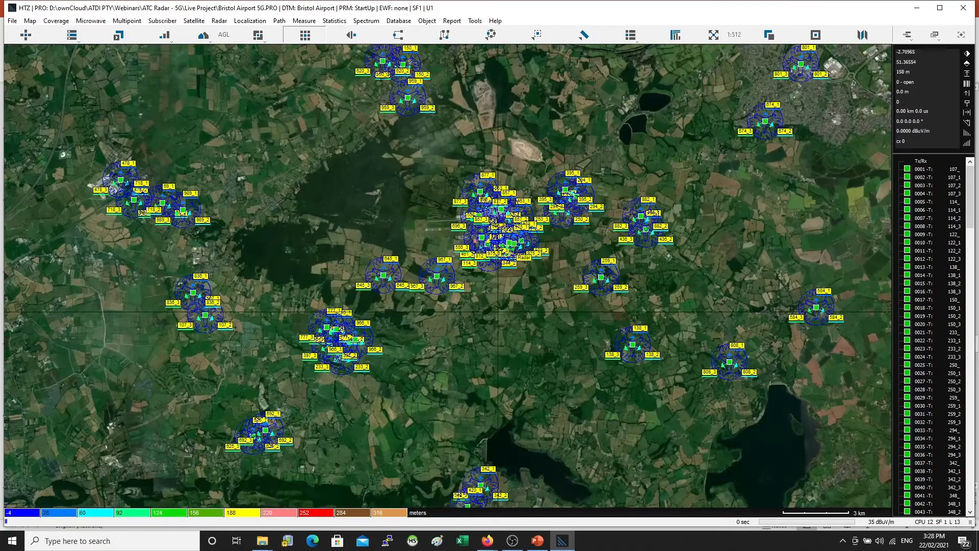
{"action": "scroll", "coordinate": [498, 312], "scroll_direction": "up", "scroll_amount": 2}
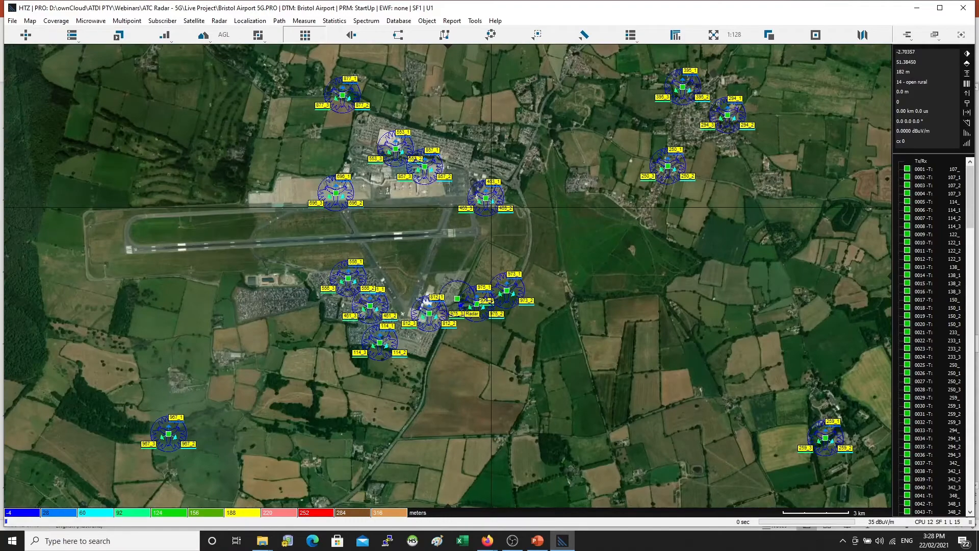
{"action": "left_click_drag", "start_coordinate": [426, 268], "coordinate": [508, 265]}
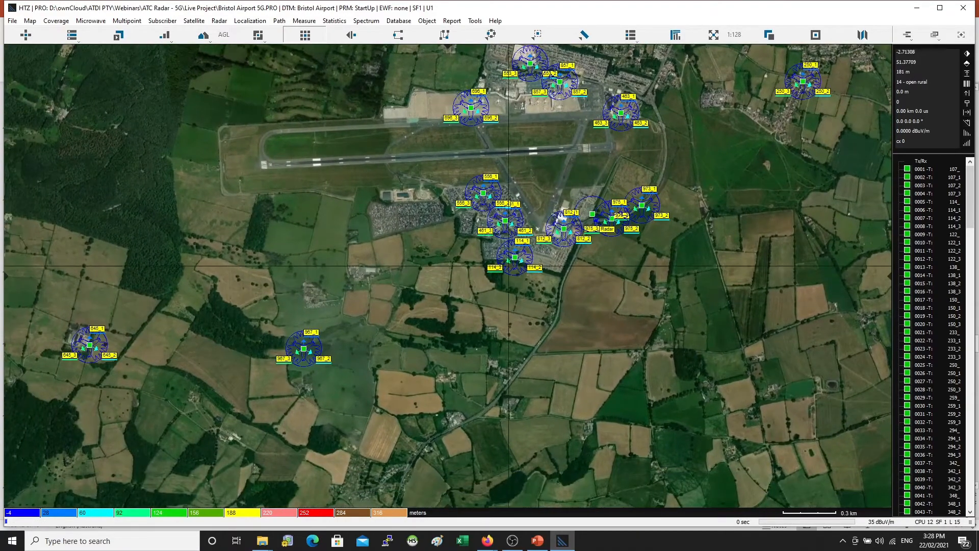
{"action": "mouse_move", "coordinate": [516, 260]}
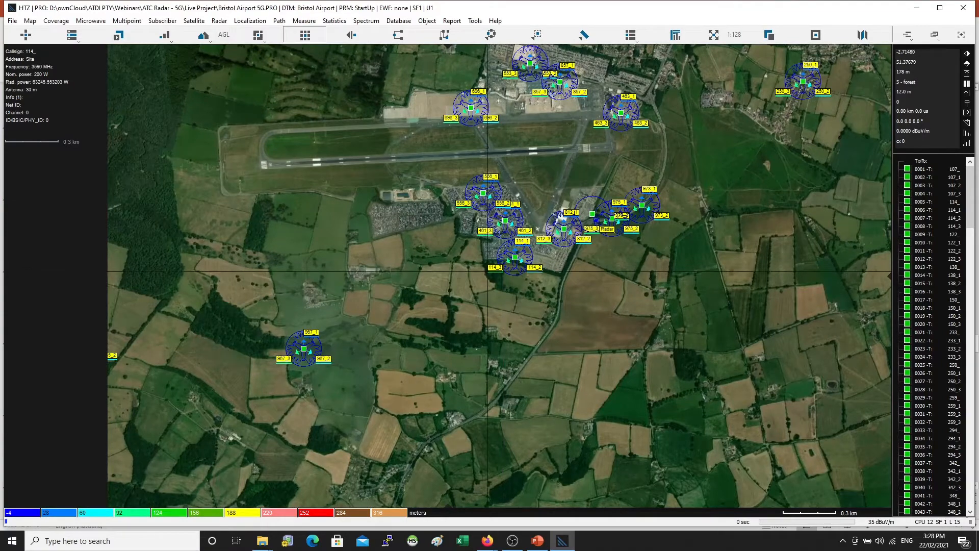
{"action": "scroll", "coordinate": [468, 271], "scroll_direction": "down", "scroll_amount": 1}
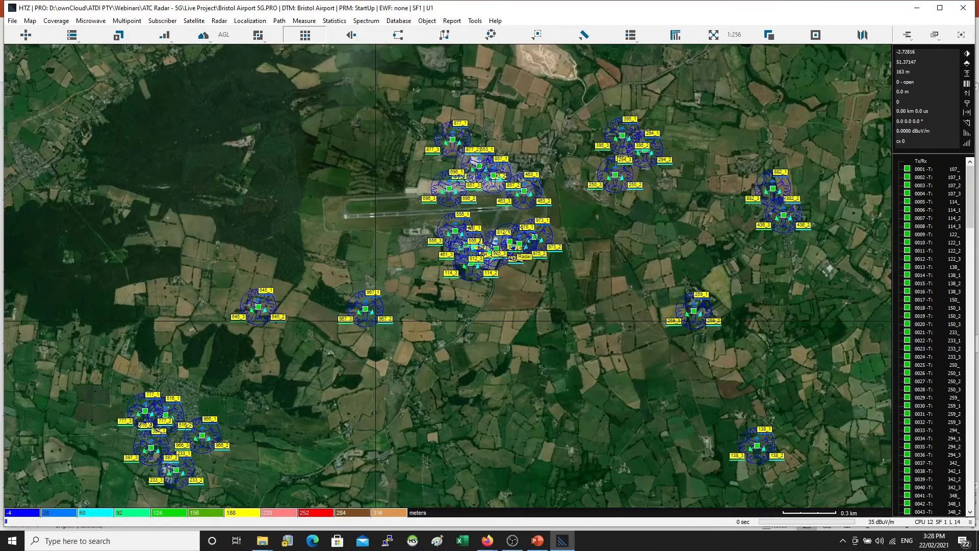
{"action": "scroll", "coordinate": [375, 320], "scroll_direction": "down", "scroll_amount": 2}
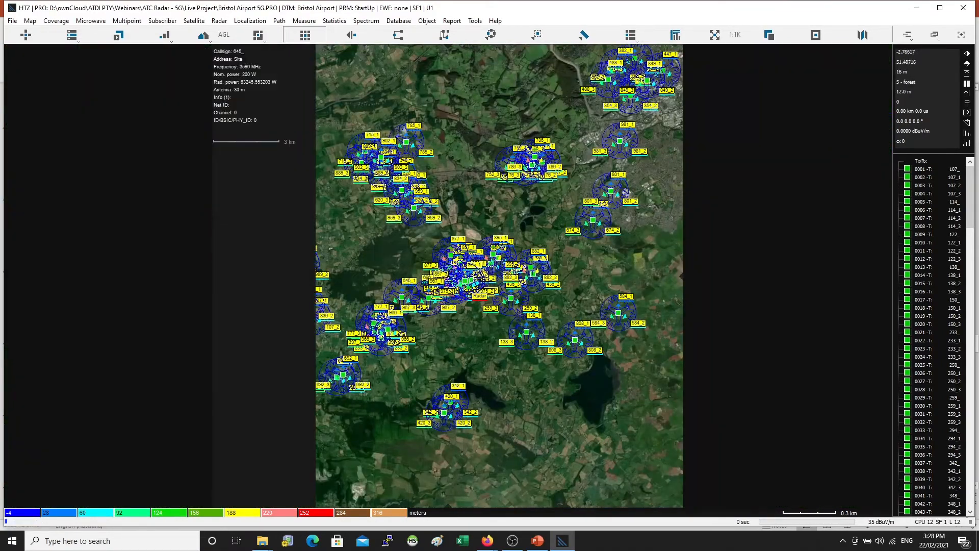
Maximize the HTZ window and examine the cluster of 5G sites around the airport runway
{"action": "left_click", "coordinate": [12, 21]}
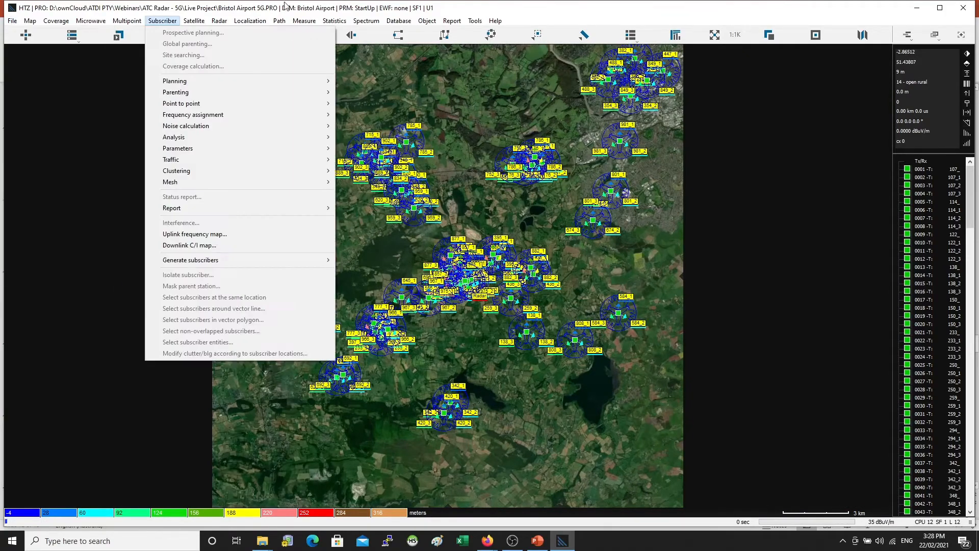
{"action": "left_click", "coordinate": [940, 8]}
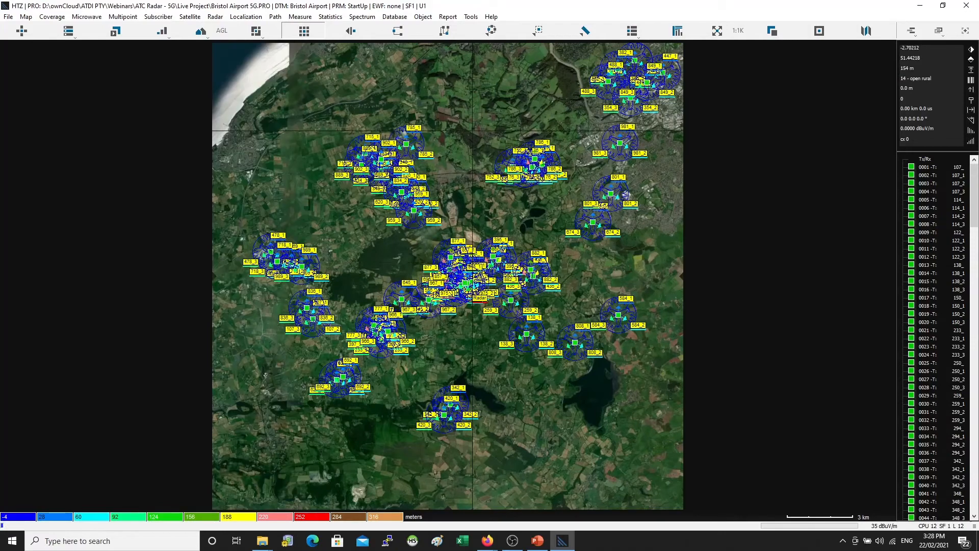
{"action": "scroll", "coordinate": [470, 196], "scroll_direction": "up", "scroll_amount": 1}
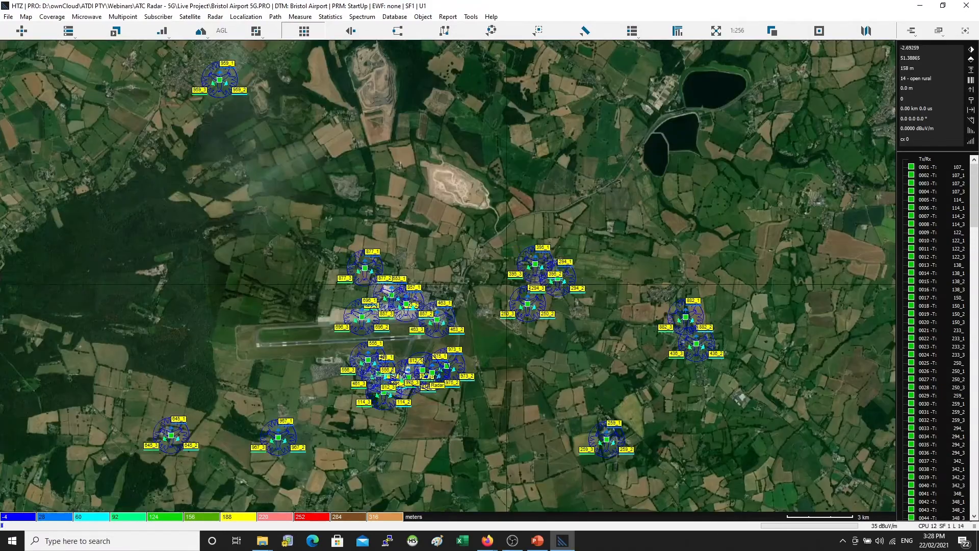
{"action": "scroll", "coordinate": [487, 342], "scroll_direction": "up", "scroll_amount": 1}
{"action": "left_click", "coordinate": [285, 344]}
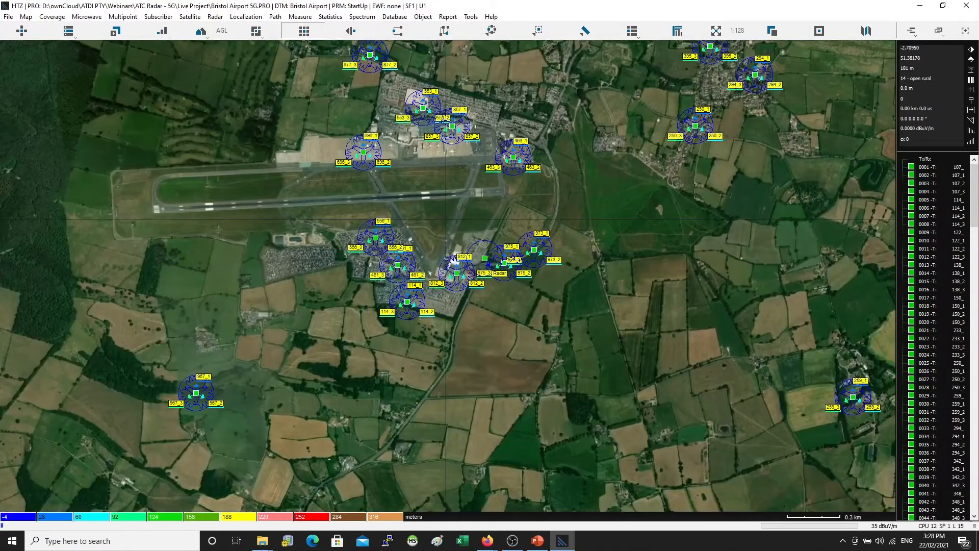
Examine the Radar station beside the airport car park and the 5G sites near the roundabout, and read the radar's summary
{"action": "left_click_drag", "start_coordinate": [400, 209], "coordinate": [509, 315]}
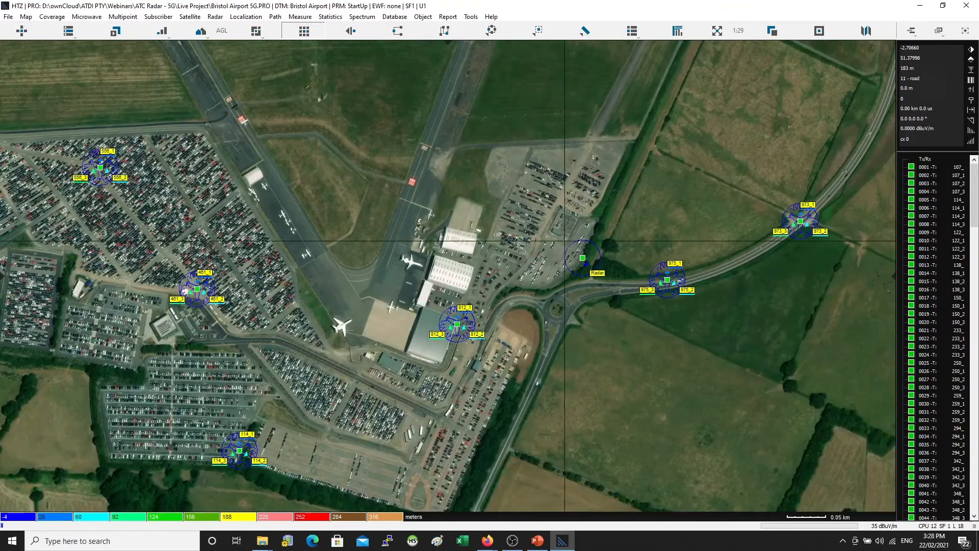
{"action": "left_click_drag", "start_coordinate": [523, 221], "coordinate": [517, 201]}
{"action": "left_click_drag", "start_coordinate": [621, 120], "coordinate": [520, 213]}
{"action": "scroll", "coordinate": [520, 213], "scroll_direction": "up", "scroll_amount": 1}
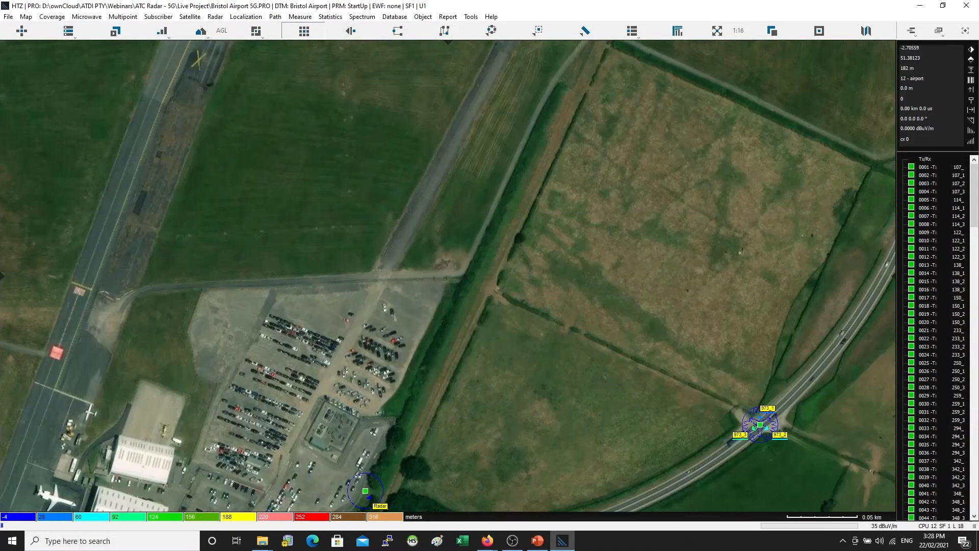
{"action": "scroll", "coordinate": [438, 278], "scroll_direction": "down", "scroll_amount": 1}
{"action": "left_click_drag", "start_coordinate": [394, 309], "coordinate": [434, 203]}
{"action": "left_click_drag", "start_coordinate": [388, 337], "coordinate": [408, 263]}
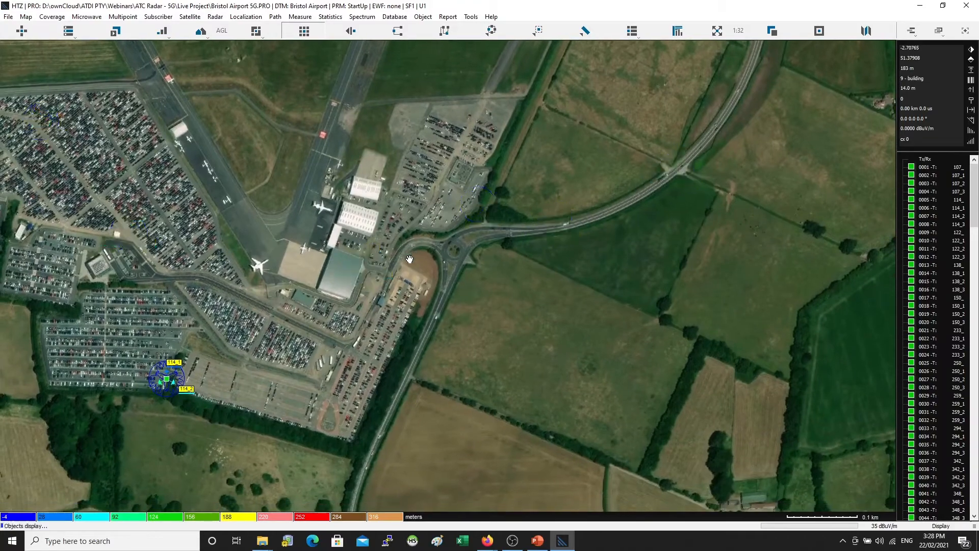
{"action": "left_click_drag", "start_coordinate": [382, 316], "coordinate": [400, 365]}
{"action": "left_click_drag", "start_coordinate": [481, 218], "coordinate": [427, 270]}
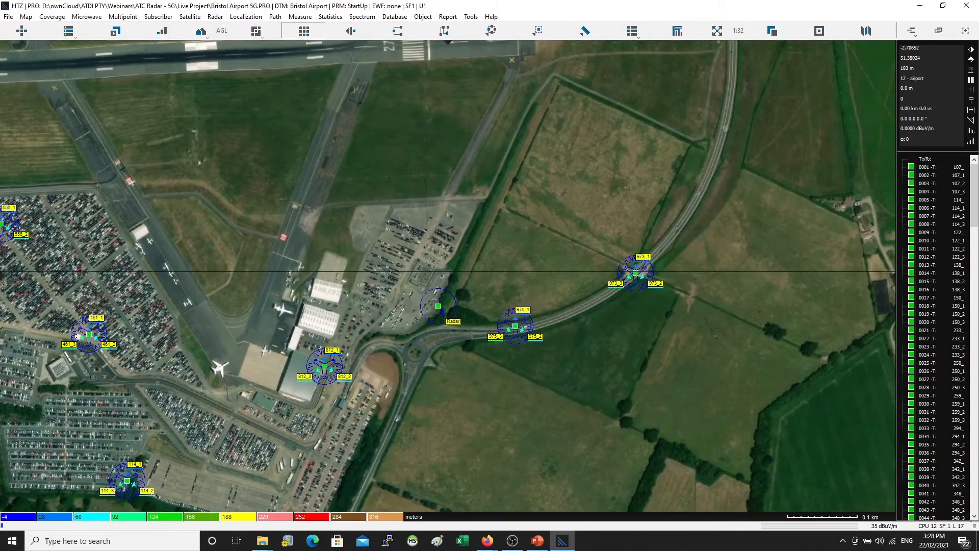
{"action": "scroll", "coordinate": [431, 277], "scroll_direction": "up", "scroll_amount": 1}
{"action": "left_click_drag", "start_coordinate": [385, 365], "coordinate": [440, 254]}
{"action": "scroll", "coordinate": [441, 255], "scroll_direction": "up", "scroll_amount": 1}
{"action": "left_click_drag", "start_coordinate": [414, 291], "coordinate": [355, 350]}
{"action": "left_click_drag", "start_coordinate": [527, 301], "coordinate": [460, 324]}
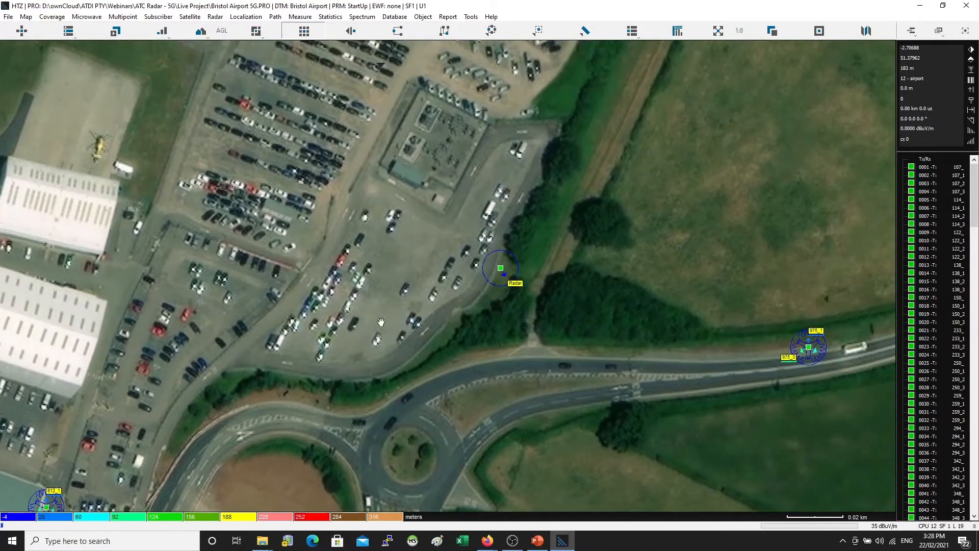
{"action": "scroll", "coordinate": [548, 262], "scroll_direction": "down", "scroll_amount": 1}
{"action": "mouse_move", "coordinate": [428, 289]}
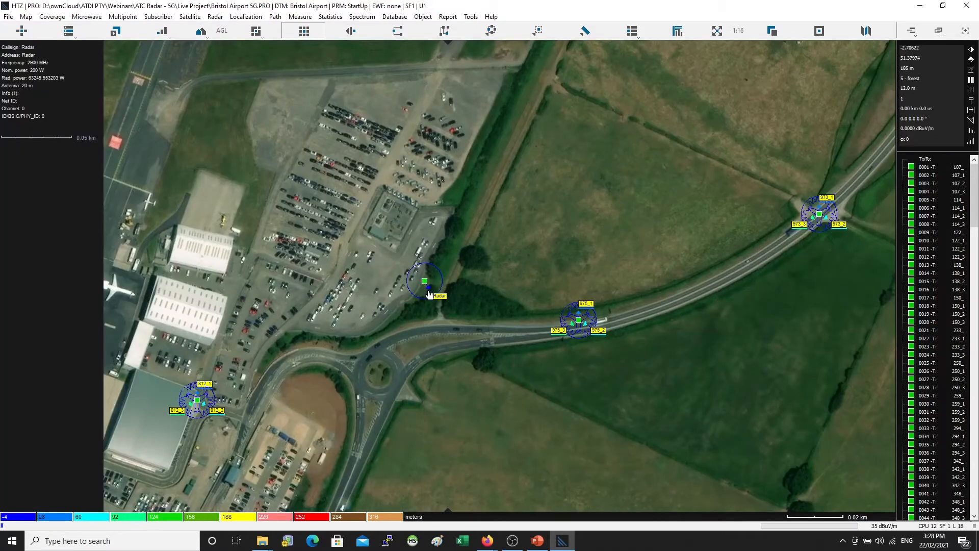
Switch to the Inputs folder, open the 5G site list CSV in Excel and search it for "radar"
{"action": "key", "text": "alt+Tab"}
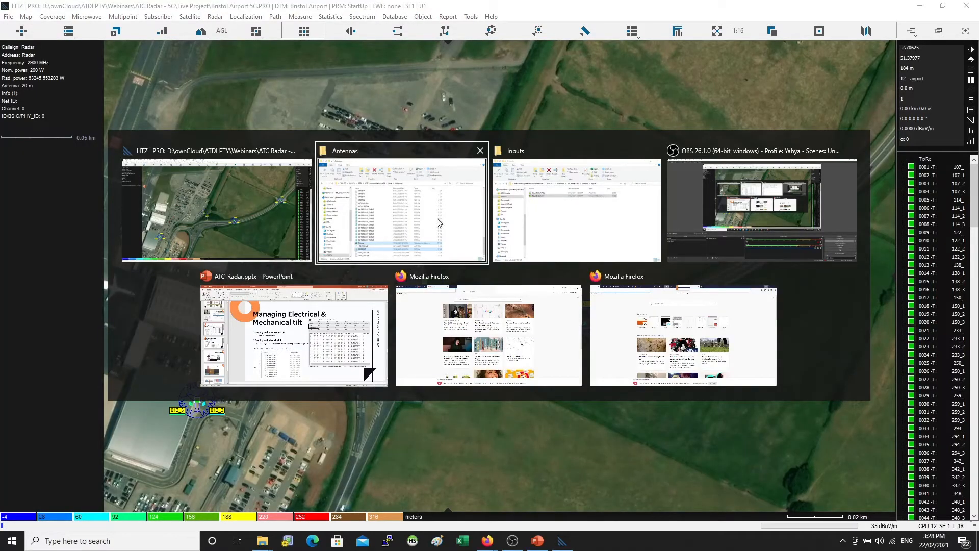
{"action": "left_click", "coordinate": [572, 207]}
{"action": "double_click", "coordinate": [428, 244]}
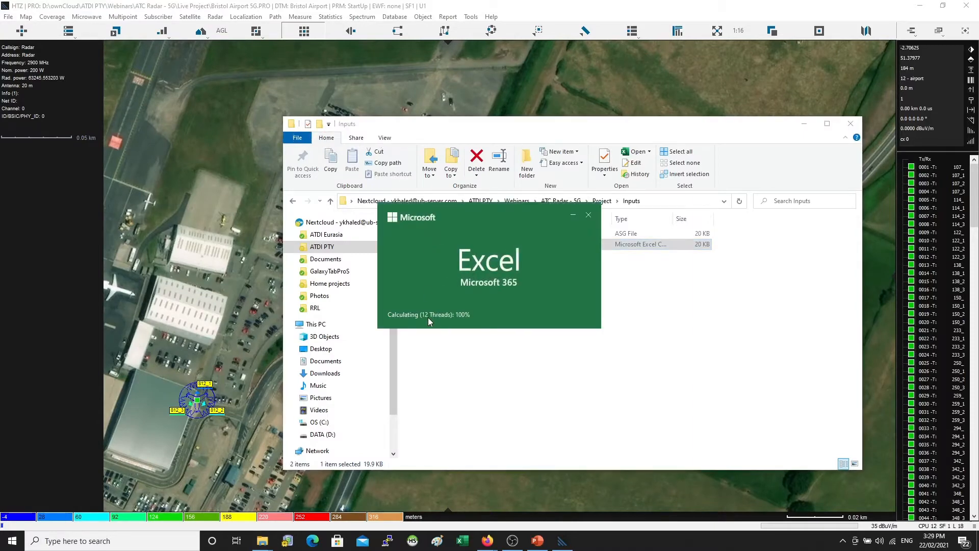
{"action": "key", "text": "ctrl+f"}
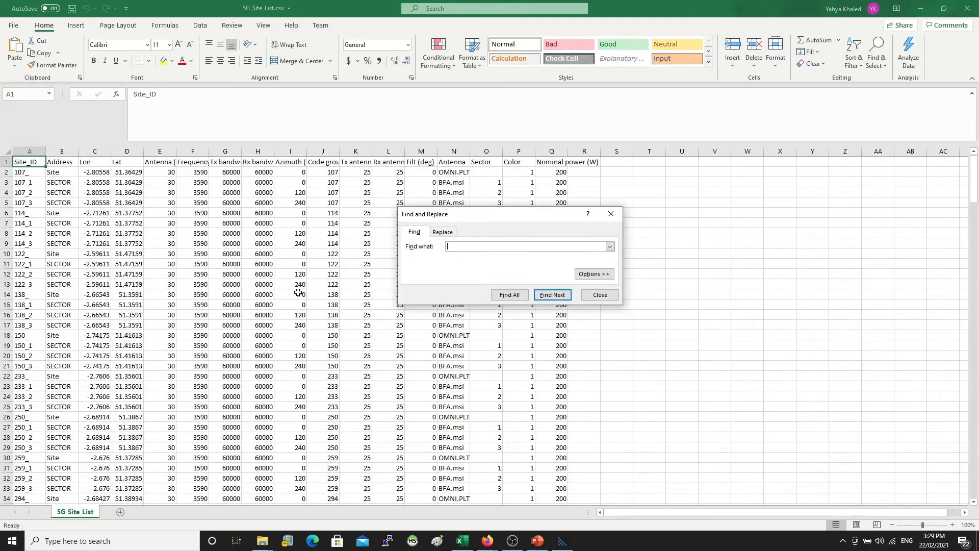
{"action": "key", "text": "Return"}
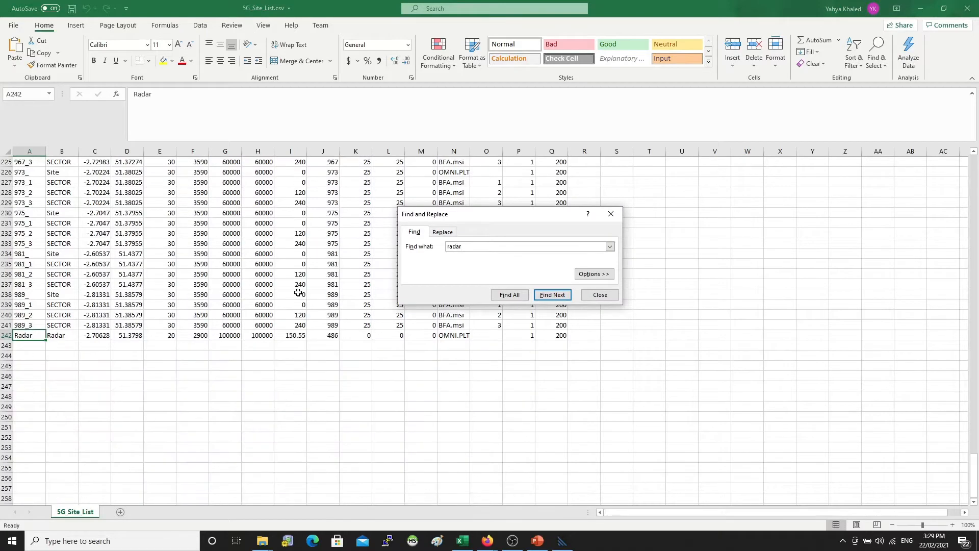
{"action": "key", "text": "Escape"}
Review the Radar row's frequency, longitude and latitude, and its azimuth through nominal power values
{"action": "left_click_drag", "start_coordinate": [22, 335], "coordinate": [197, 335]}
{"action": "left_click", "coordinate": [199, 335]}
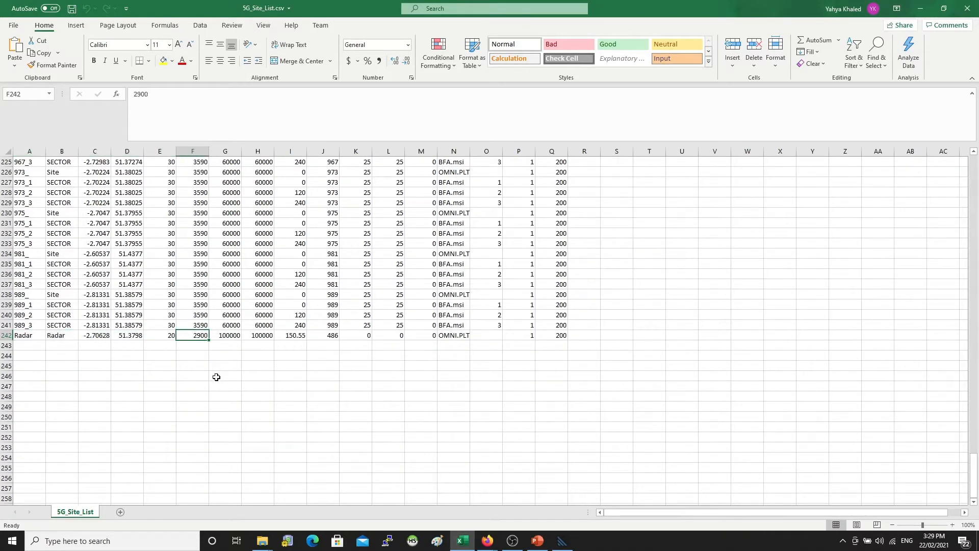
{"action": "left_click", "coordinate": [217, 376]}
{"action": "left_click", "coordinate": [201, 337]}
{"action": "left_click_drag", "start_coordinate": [96, 338], "coordinate": [134, 338]}
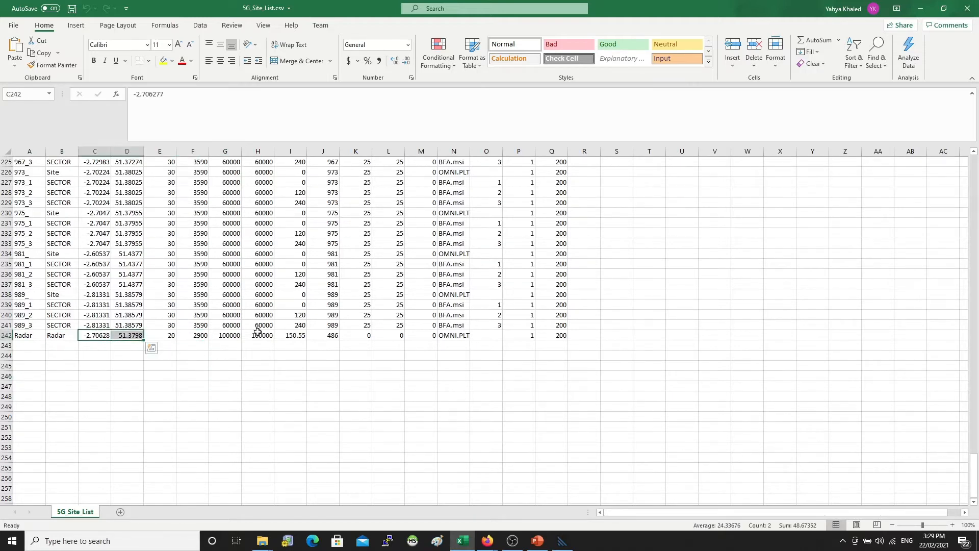
{"action": "left_click_drag", "start_coordinate": [289, 335], "coordinate": [580, 335]}
Switch back to HTZ and open the Radar station's general Tx/Rx parameters from the map
{"action": "key", "text": "alt+Tab"}
{"action": "key", "text": "alt+Tab"}
{"action": "key", "text": "alt+Tab"}
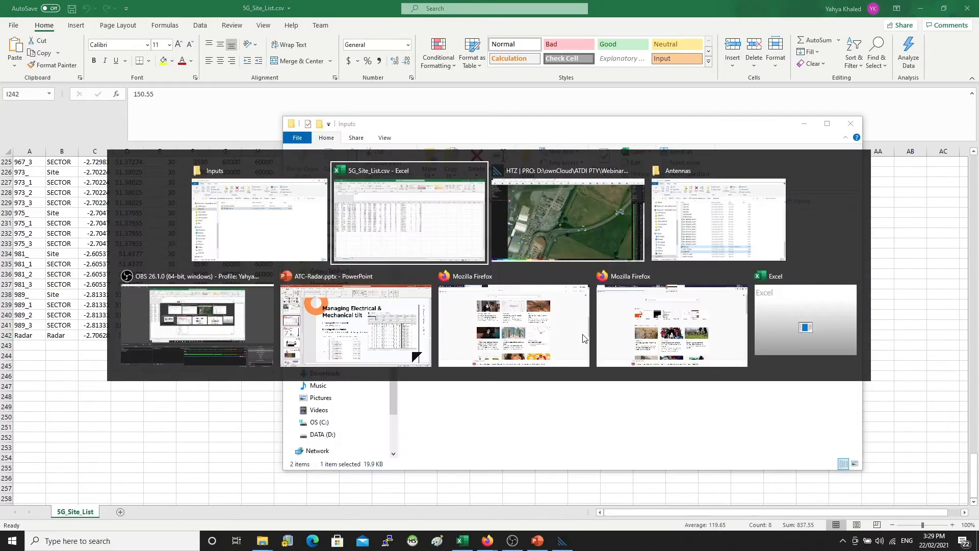
{"action": "right_click", "coordinate": [425, 281]}
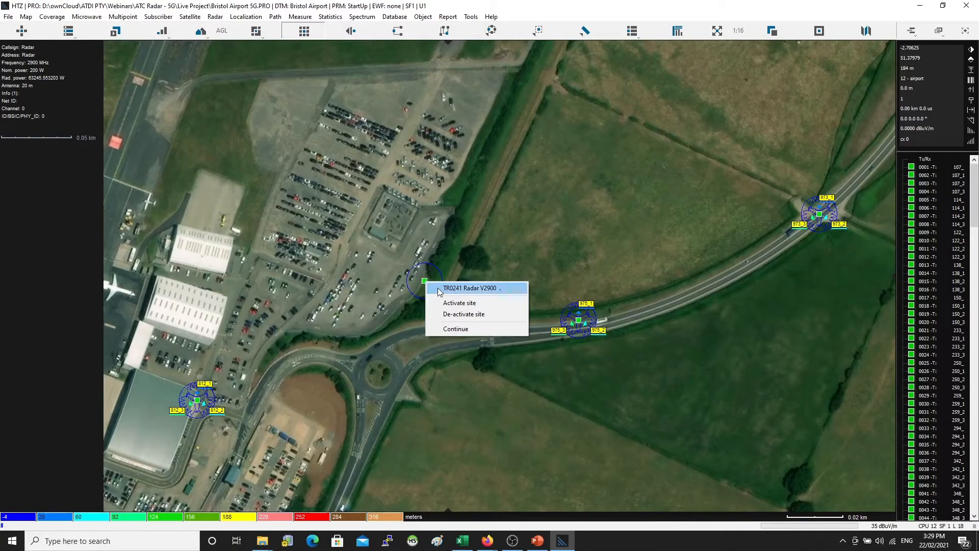
{"action": "left_click", "coordinate": [451, 289]}
{"action": "left_click", "coordinate": [459, 160]}
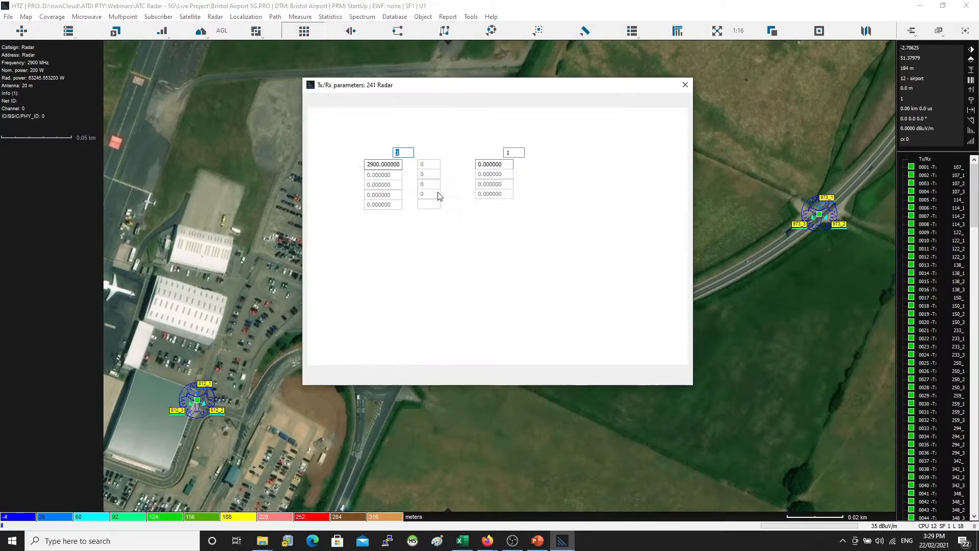
{"action": "left_click", "coordinate": [321, 104]}
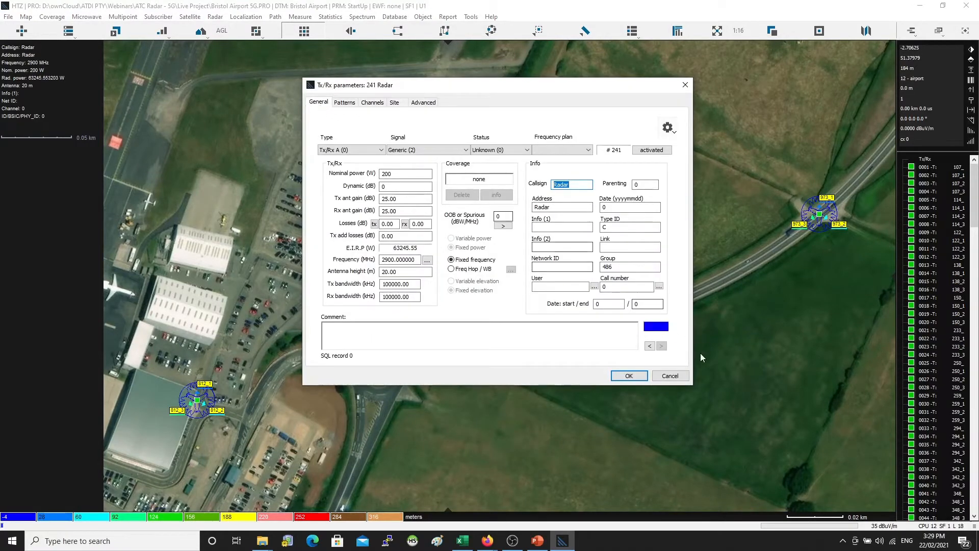
Change the Radar station's colour to red and set its nominal power to 1 W
{"action": "left_click", "coordinate": [662, 334]}
{"action": "left_click", "coordinate": [704, 334]}
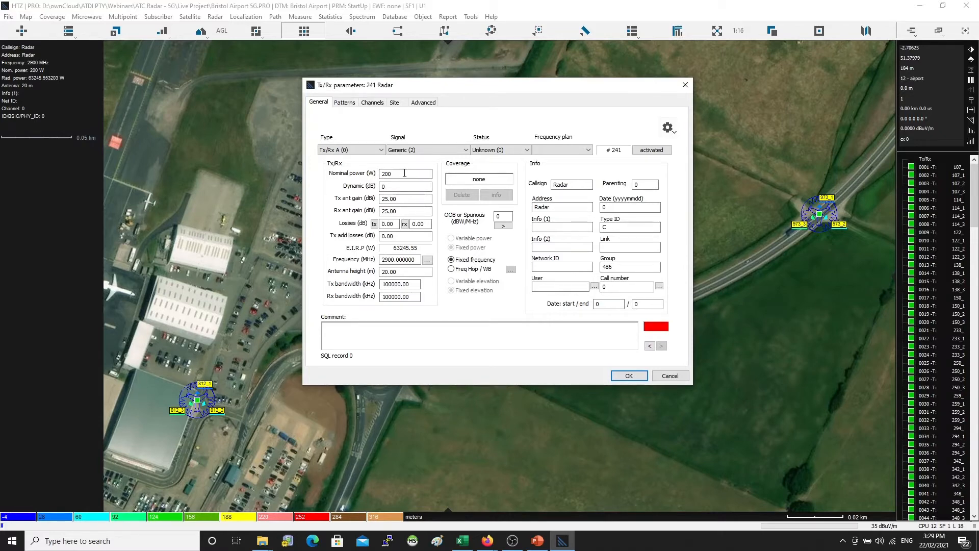
{"action": "double_click", "coordinate": [387, 174]}
{"action": "type", "text": "1"}
{"action": "key", "text": "Tab"}
{"action": "key", "text": "Tab"}
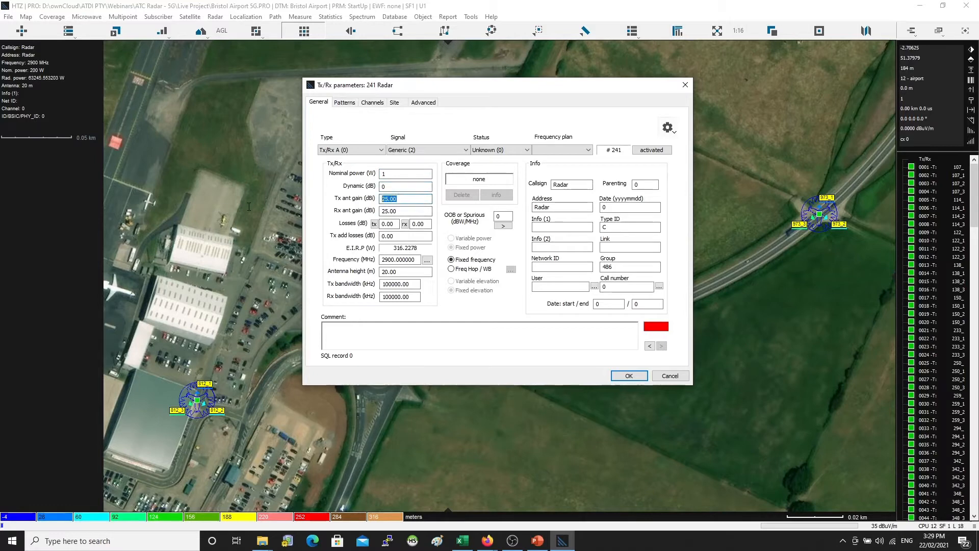
Move the parameters window clear of the radar on the map and set the Tx and Rx antenna gains to 0 dBi
{"action": "left_click_drag", "start_coordinate": [441, 92], "coordinate": [657, 96]}
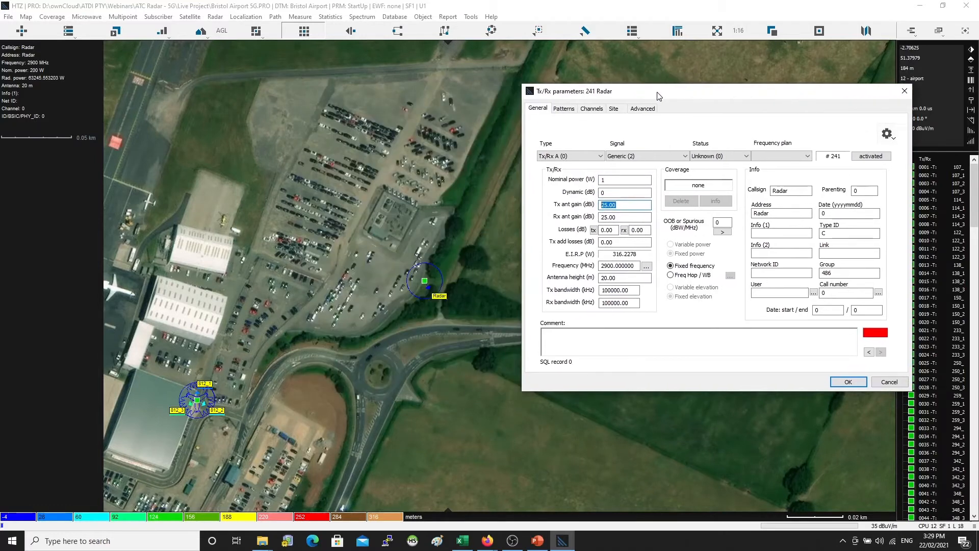
{"action": "type", "text": "0"}
{"action": "key", "text": "Tab"}
{"action": "key", "text": "Tab"}
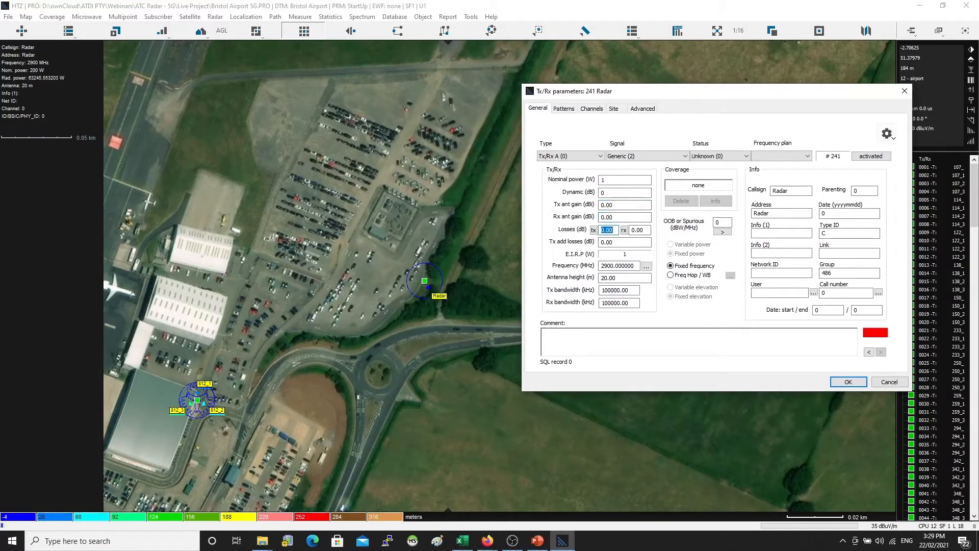
Review the Radar station's general Tx/Rx settings and its antenna pattern settings, and move the parameters window to the map's centre
{"action": "key", "text": "Tab"}
{"action": "key", "text": "Tab"}
{"action": "key", "text": "Tab"}
{"action": "key", "text": "Tab"}
{"action": "left_click", "coordinate": [623, 278]}
{"action": "left_click", "coordinate": [563, 108]}
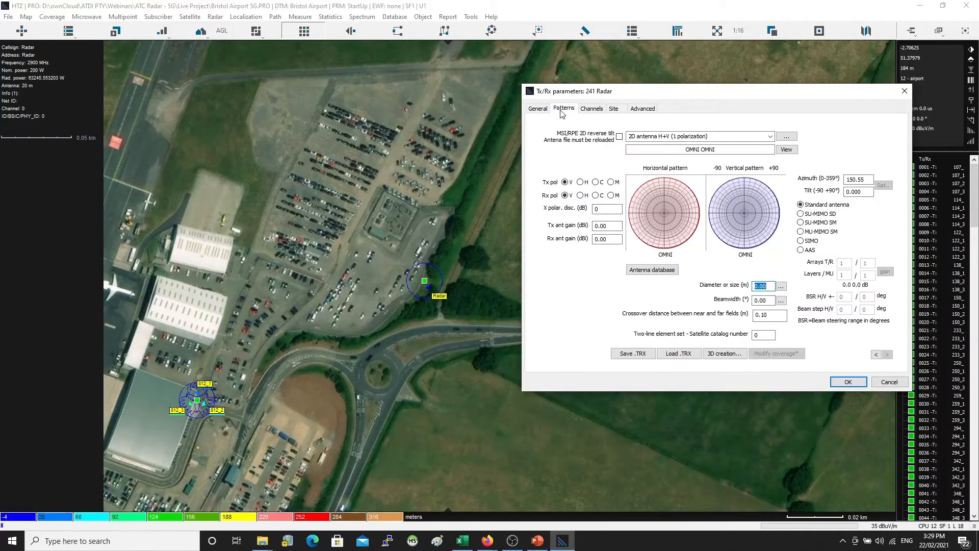
{"action": "left_click", "coordinate": [537, 109]}
{"action": "left_click", "coordinate": [562, 108]}
{"action": "left_click", "coordinate": [539, 109]}
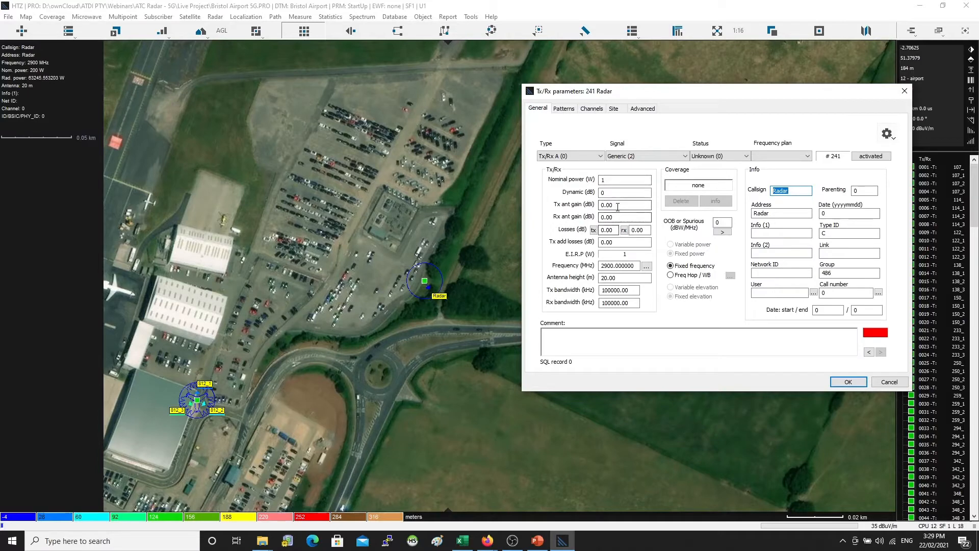
{"action": "left_click_drag", "start_coordinate": [617, 206], "coordinate": [592, 219]}
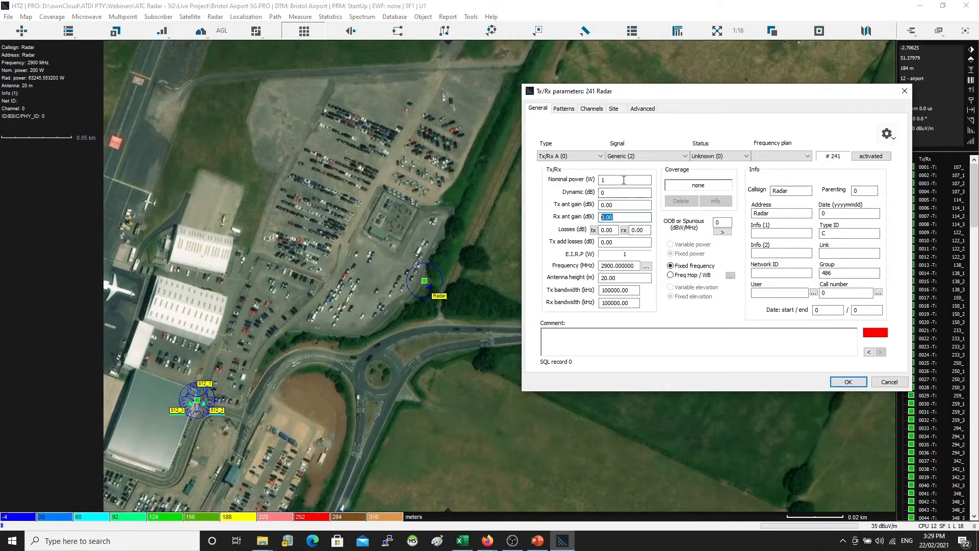
{"action": "left_click_drag", "start_coordinate": [637, 97], "coordinate": [530, 101]}
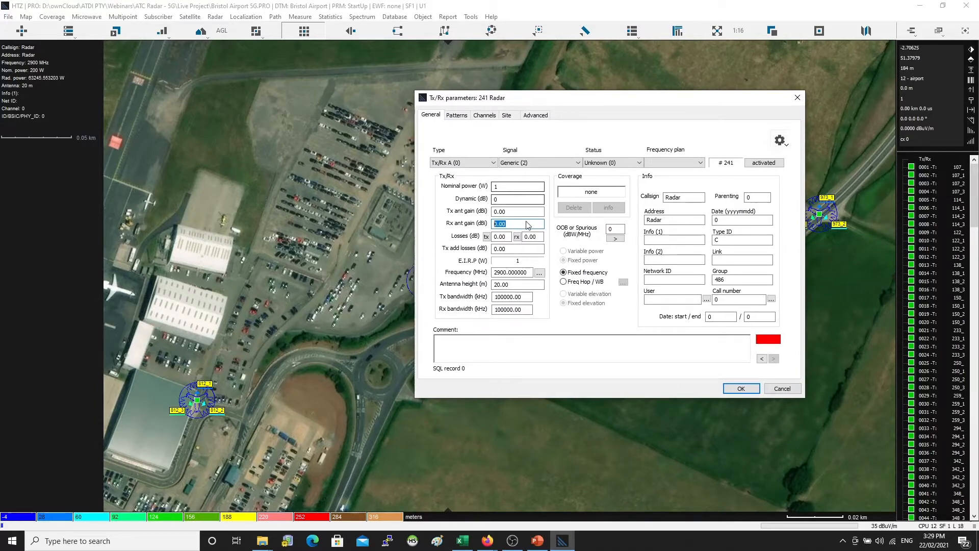
Check the Radar station's frequency setting, and switch to the ATC-Radar.pptx presentation to examine the "Overview – band configuration" slide
{"action": "key", "text": "Tab"}
{"action": "key", "text": "Tab"}
{"action": "key", "text": "Tab"}
{"action": "key", "text": "Tab"}
{"action": "key", "text": "alt+Tab"}
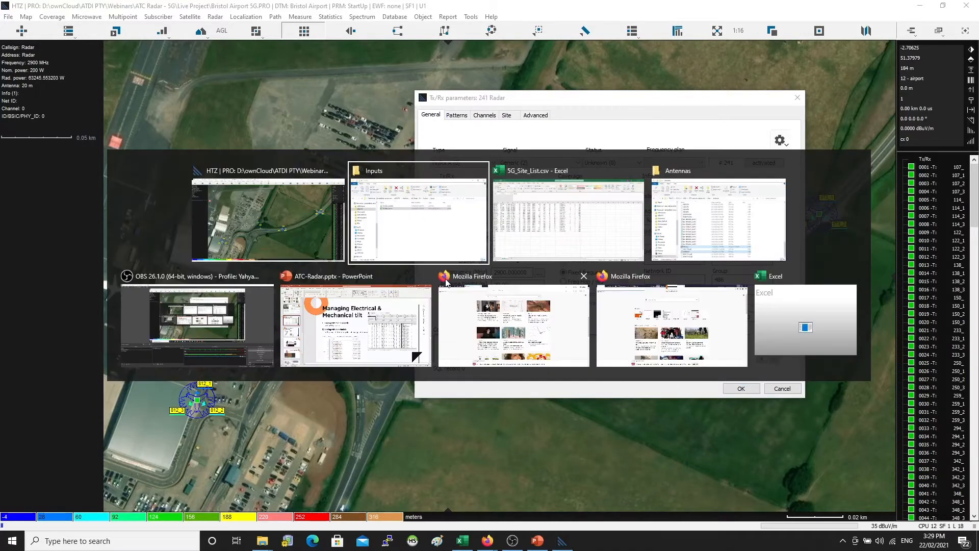
{"action": "left_click", "coordinate": [356, 327]}
{"action": "scroll", "coordinate": [93, 213], "scroll_direction": "up", "scroll_amount": 5}
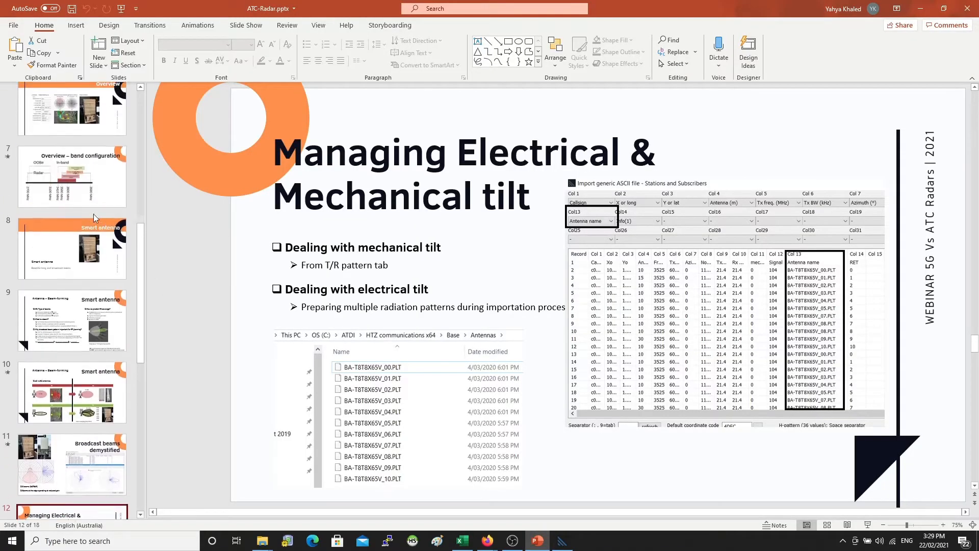
{"action": "left_click", "coordinate": [93, 213]}
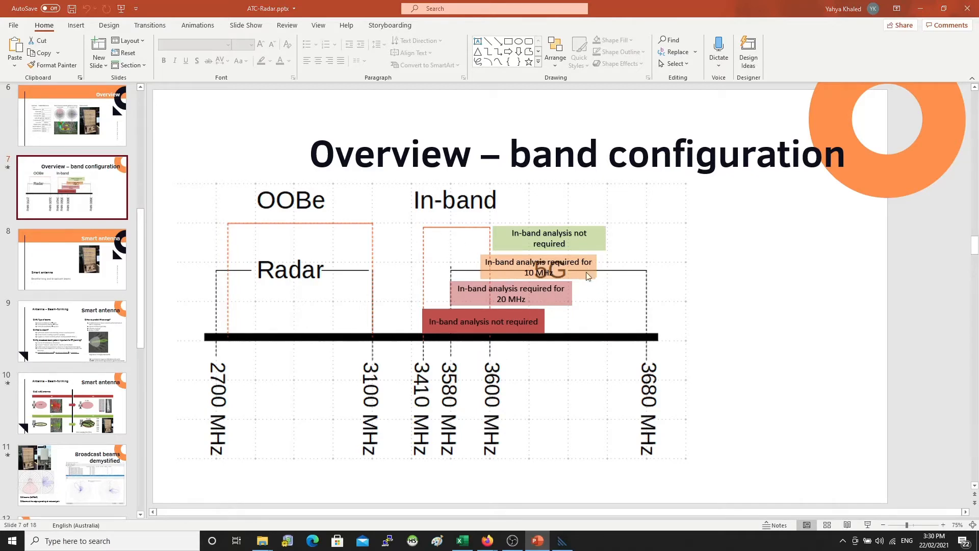
Switch back to HTZ and accept the Radar station's Tx/Rx parameters
{"action": "key", "text": "alt+Tab"}
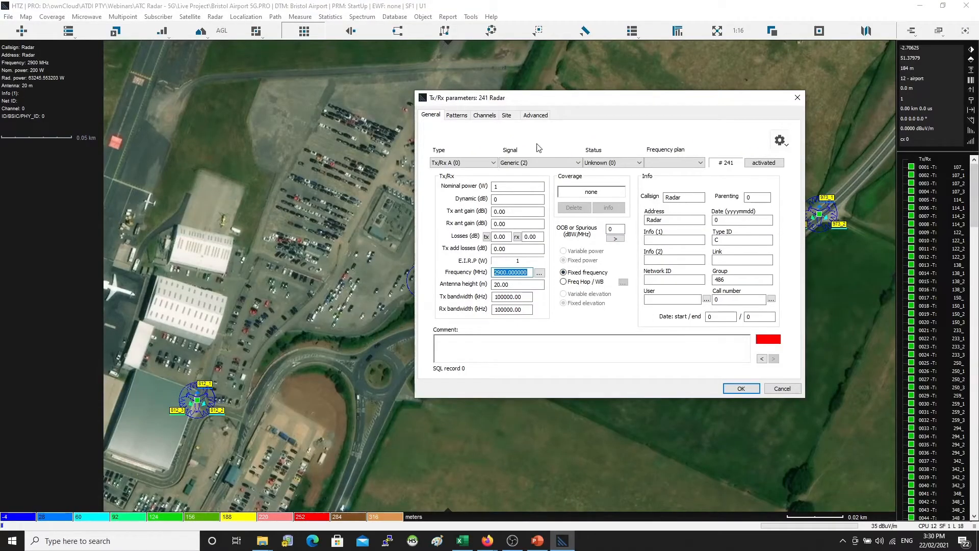
{"action": "left_click", "coordinate": [741, 389]}
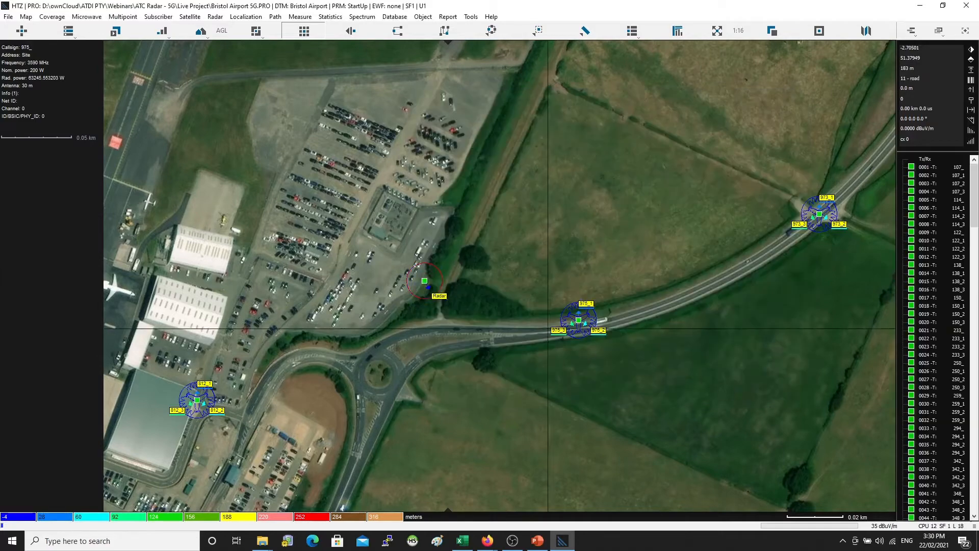
Examine the Radar station's location relative to the surrounding 5G sites, from the airport area out to the full map extent
{"action": "scroll", "coordinate": [347, 225], "scroll_direction": "down", "scroll_amount": 2}
{"action": "scroll", "coordinate": [347, 153], "scroll_direction": "down", "scroll_amount": 1}
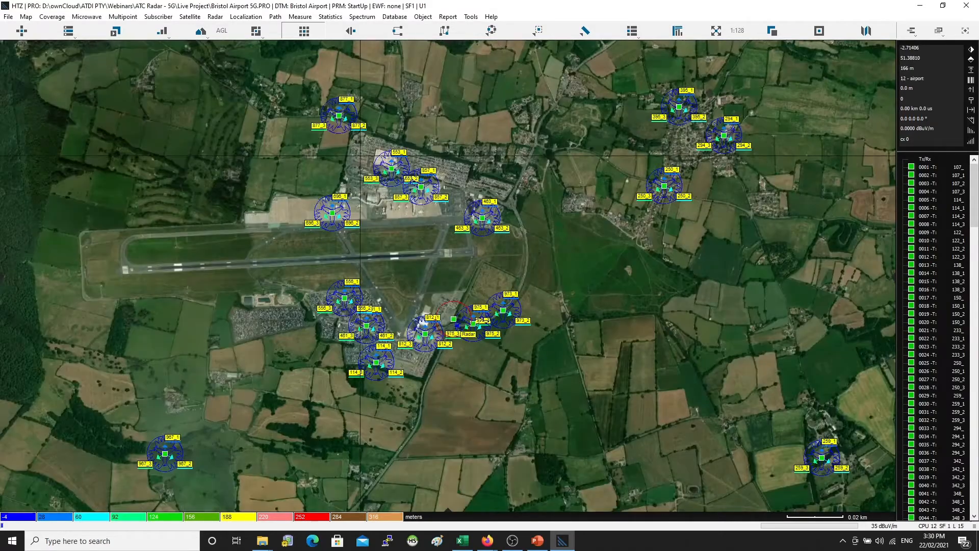
{"action": "scroll", "coordinate": [446, 327], "scroll_direction": "up", "scroll_amount": 1}
{"action": "mouse_move", "coordinate": [473, 266]}
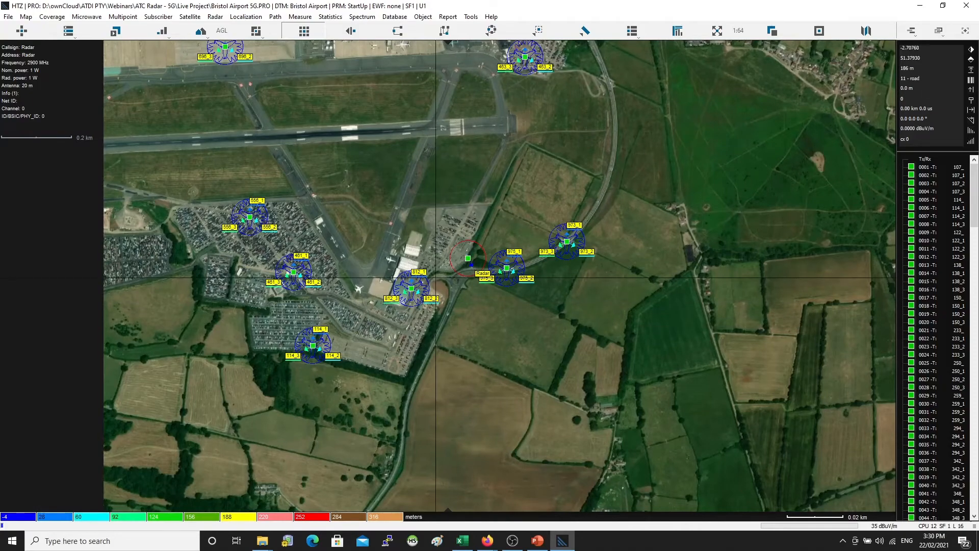
{"action": "scroll", "coordinate": [449, 273], "scroll_direction": "down", "scroll_amount": 2}
{"action": "scroll", "coordinate": [519, 297], "scroll_direction": "down", "scroll_amount": 1}
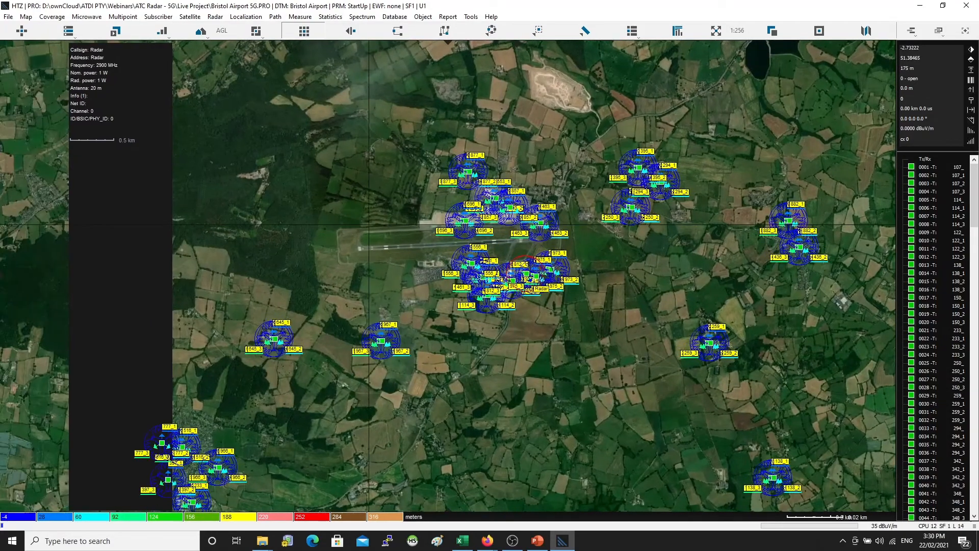
{"action": "scroll", "coordinate": [450, 264], "scroll_direction": "down", "scroll_amount": 1}
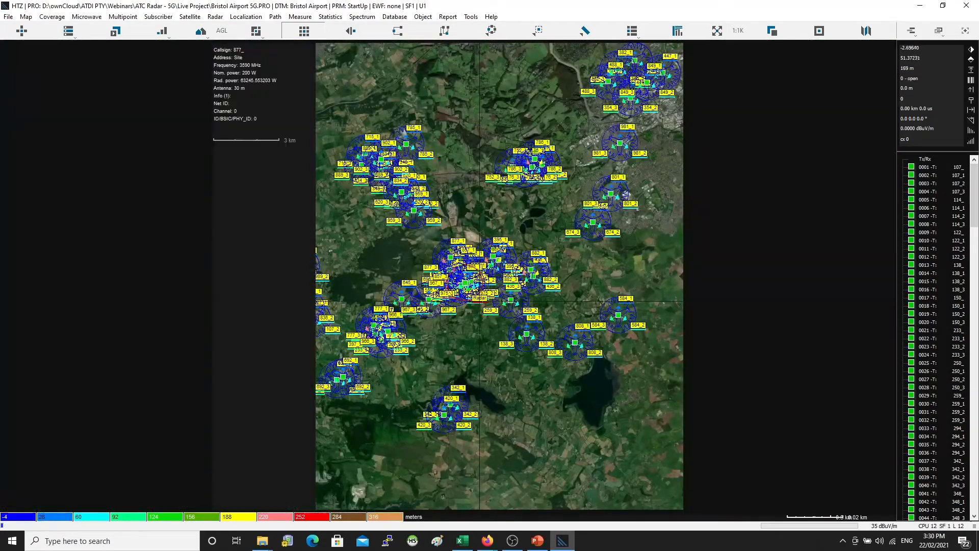
{"action": "scroll", "coordinate": [479, 306], "scroll_direction": "up", "scroll_amount": 1}
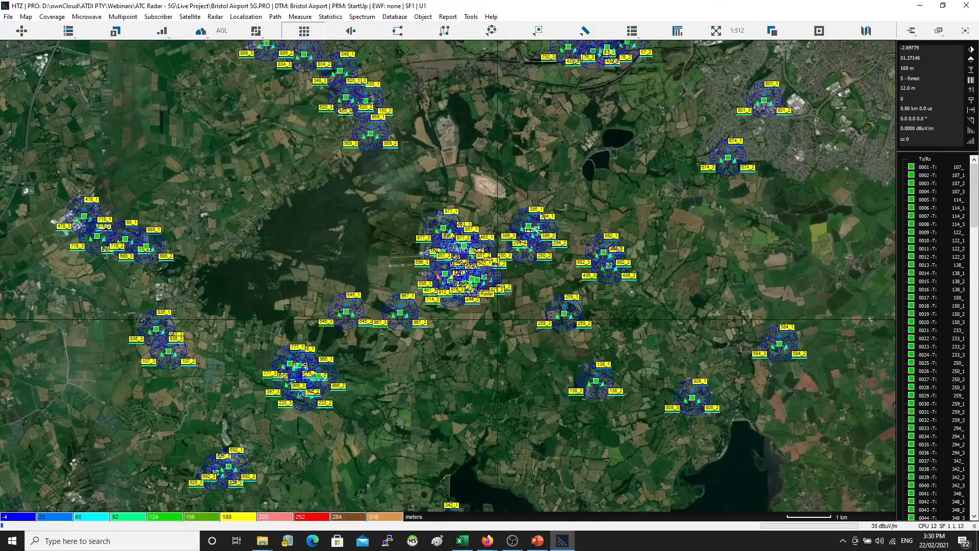
{"action": "scroll", "coordinate": [485, 309], "scroll_direction": "up", "scroll_amount": 1}
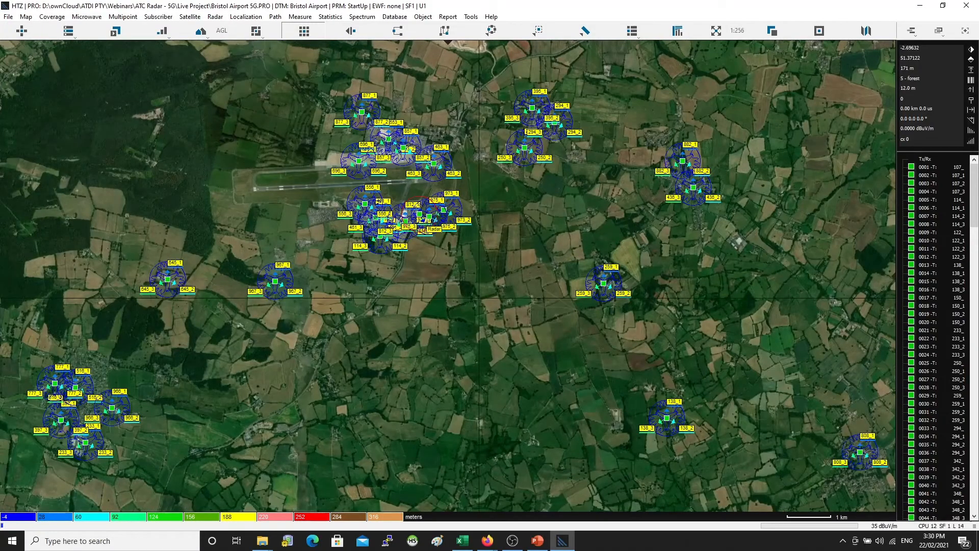
{"action": "scroll", "coordinate": [378, 204], "scroll_direction": "up", "scroll_amount": 1}
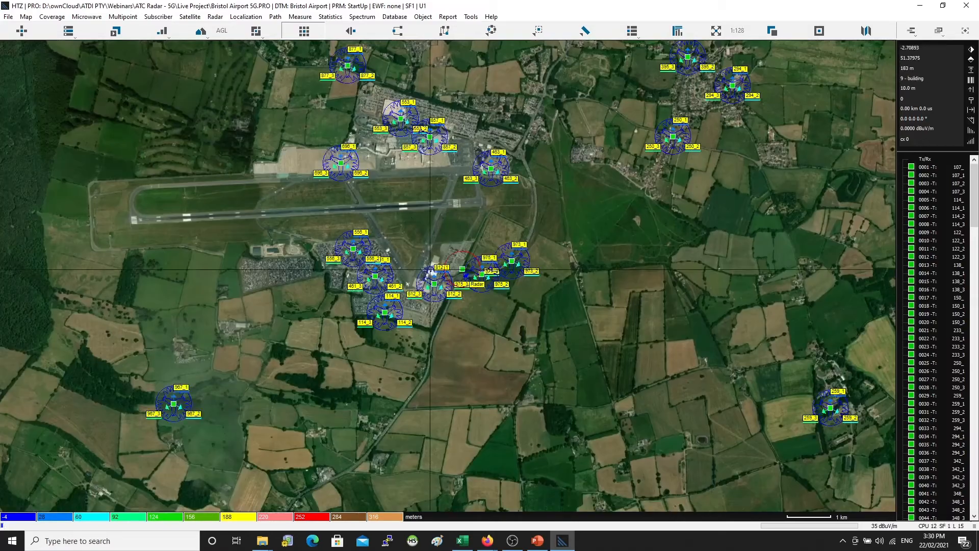
{"action": "scroll", "coordinate": [377, 204], "scroll_direction": "down", "scroll_amount": 1}
{"action": "scroll", "coordinate": [418, 200], "scroll_direction": "down", "scroll_amount": 3}
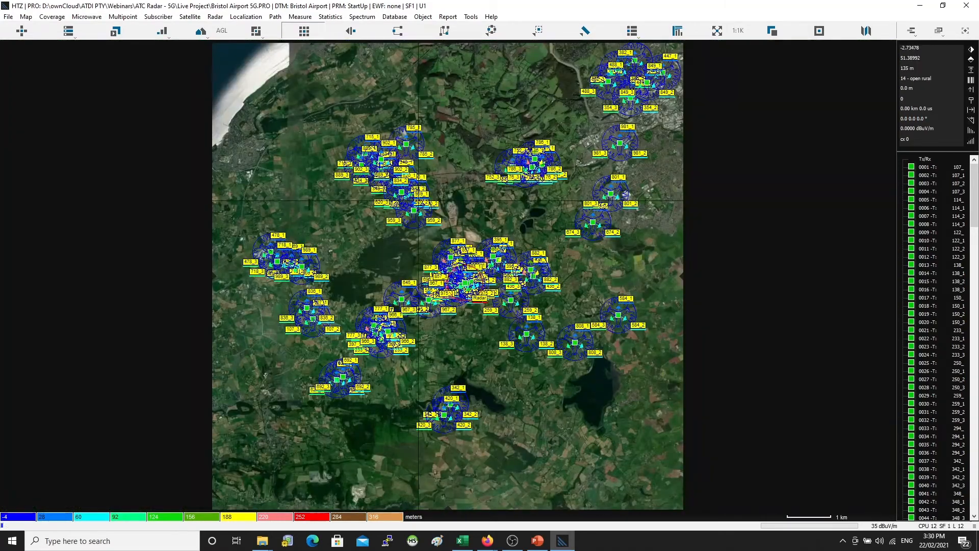
Start creating a new vector file and browse to the Live Project folder inside ATC Radar - 5G
{"action": "left_click", "coordinate": [8, 16]}
{"action": "mouse_move", "coordinate": [26, 17]}
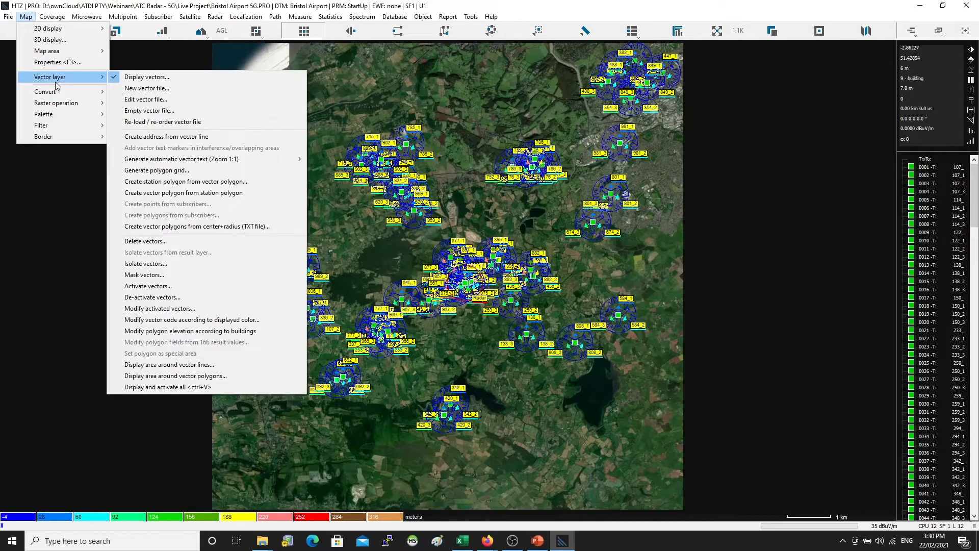
{"action": "mouse_move", "coordinate": [55, 79]}
{"action": "left_click", "coordinate": [162, 89]}
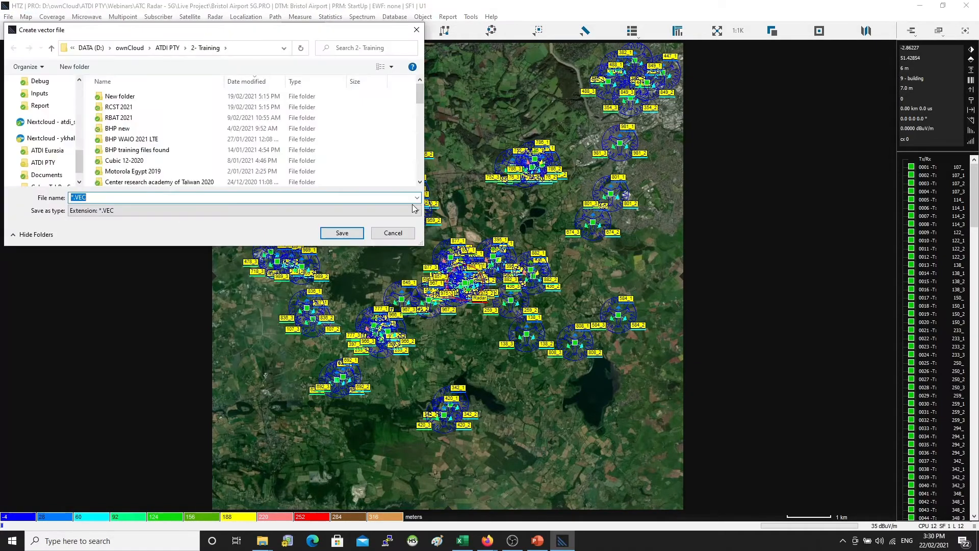
{"action": "key", "text": "alt+Tab"}
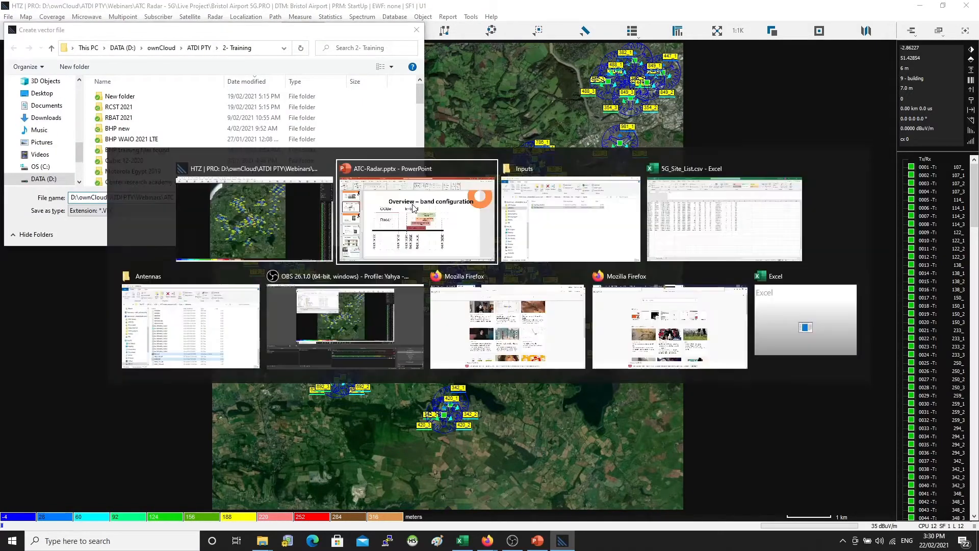
{"action": "key", "text": "alt+Tab"}
{"action": "key", "text": "alt+Tab"}
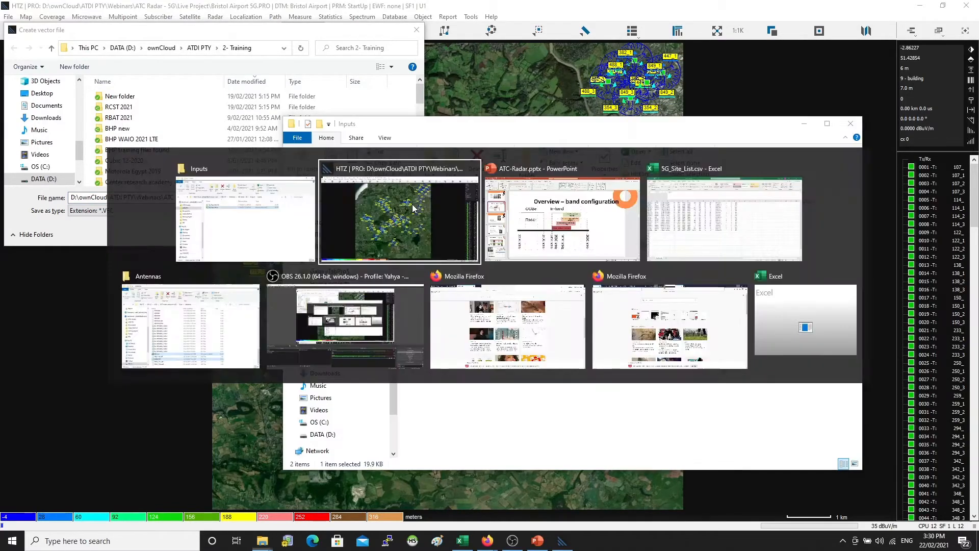
{"action": "key", "text": "Return"}
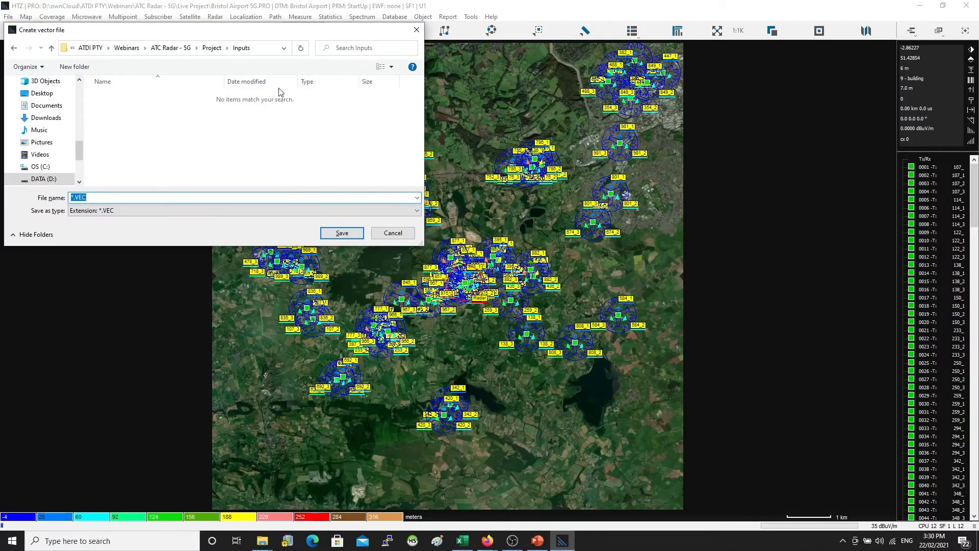
{"action": "left_click", "coordinate": [204, 53]}
{"action": "left_click", "coordinate": [168, 48]}
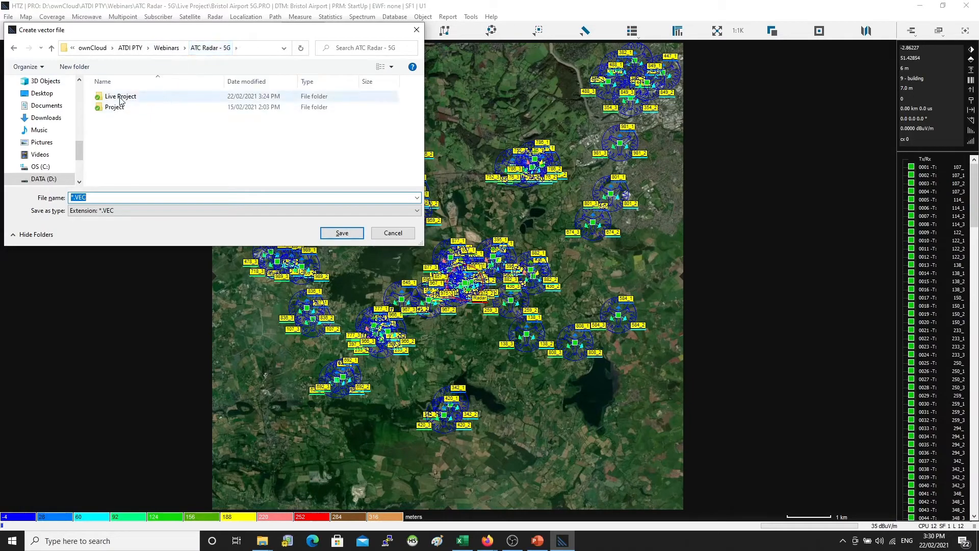
{"action": "left_click", "coordinate": [121, 100]}
{"action": "double_click", "coordinate": [121, 97]}
{"action": "double_click", "coordinate": [125, 96]}
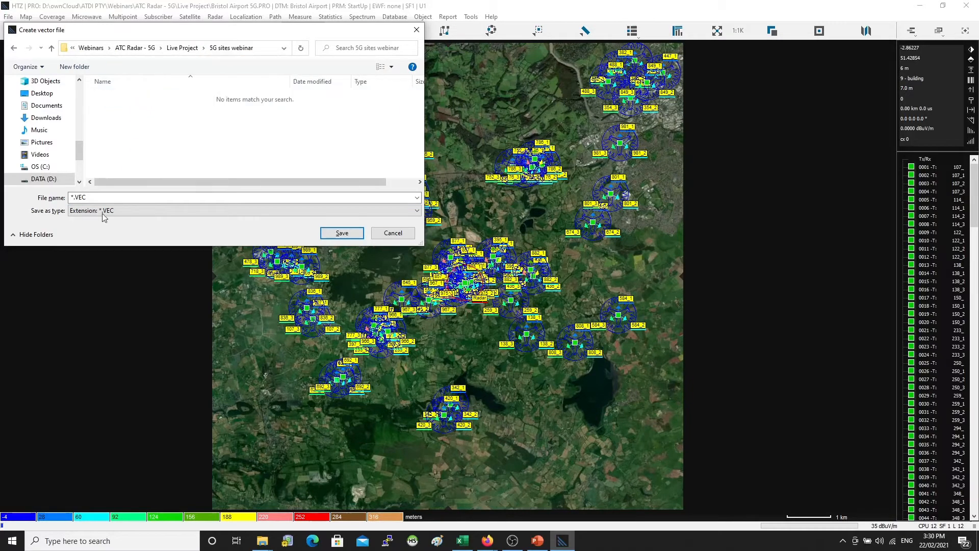
{"action": "left_click", "coordinate": [92, 210]}
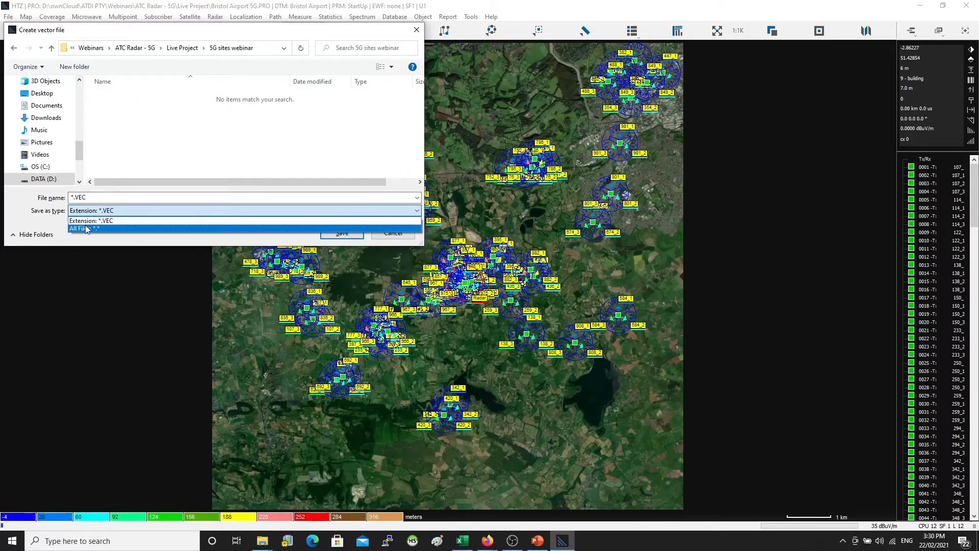
{"action": "left_click", "coordinate": [89, 223]}
{"action": "left_click", "coordinate": [123, 118]}
{"action": "left_click", "coordinate": [121, 202]}
{"action": "left_click", "coordinate": [121, 210]}
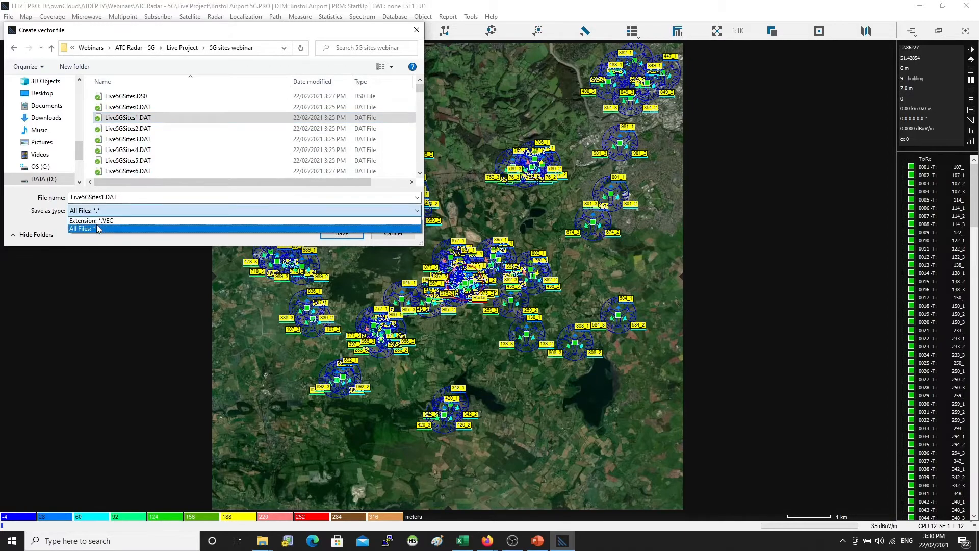
{"action": "left_click", "coordinate": [191, 49]}
{"action": "left_click", "coordinate": [192, 50]}
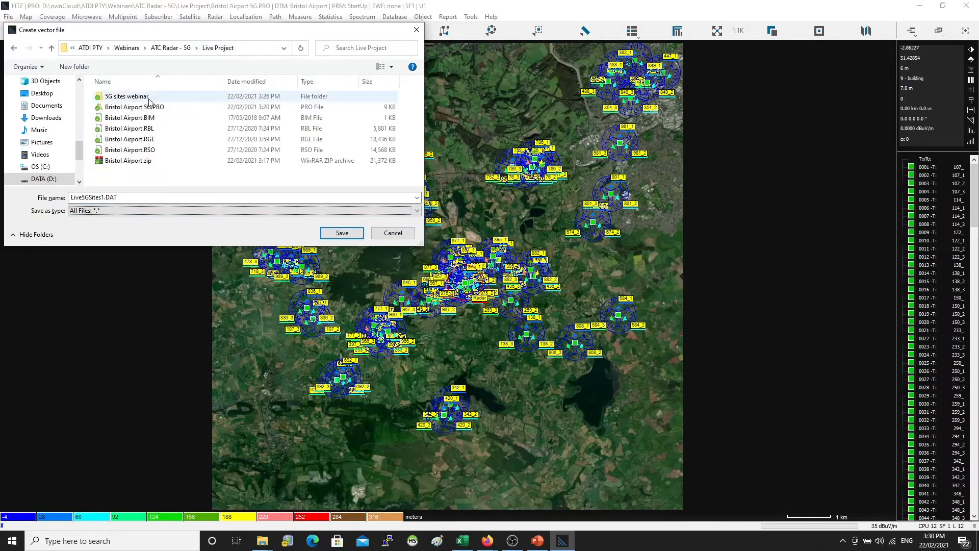
Name the new vector file Bristol Airport.VEC after the existing map files and save it in the Live Project folder
{"action": "left_click", "coordinate": [129, 128]}
{"action": "left_click", "coordinate": [104, 211]}
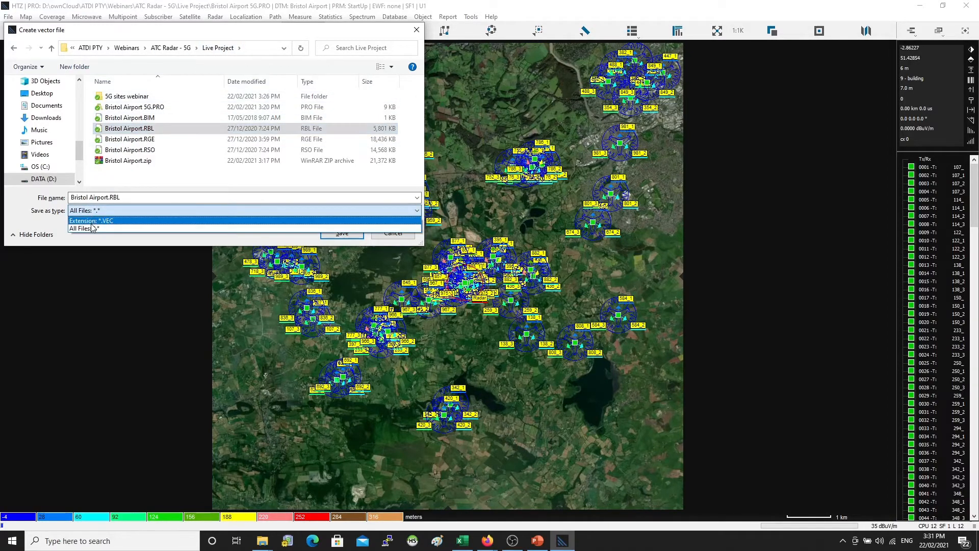
{"action": "left_click", "coordinate": [92, 221]}
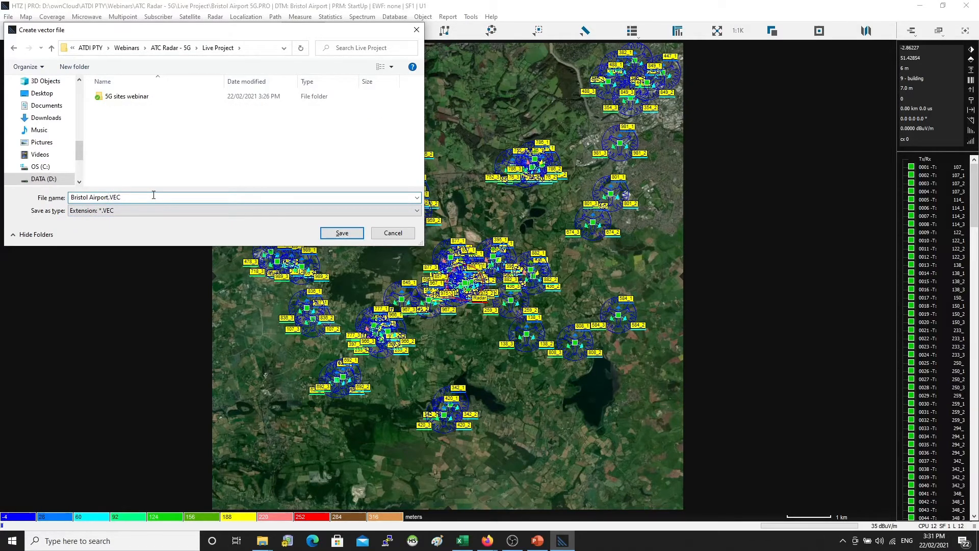
{"action": "key", "text": "Return"}
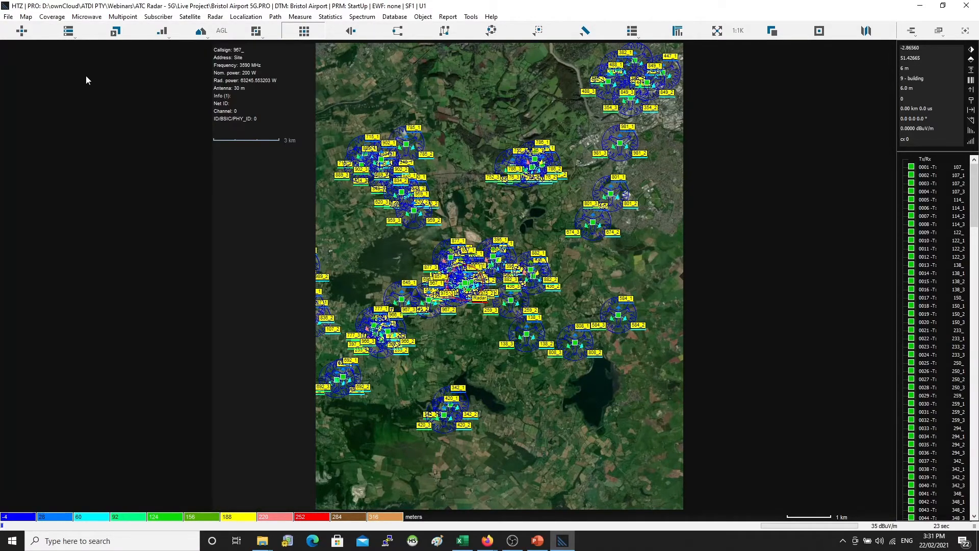
{"action": "left_click", "coordinate": [9, 19]}
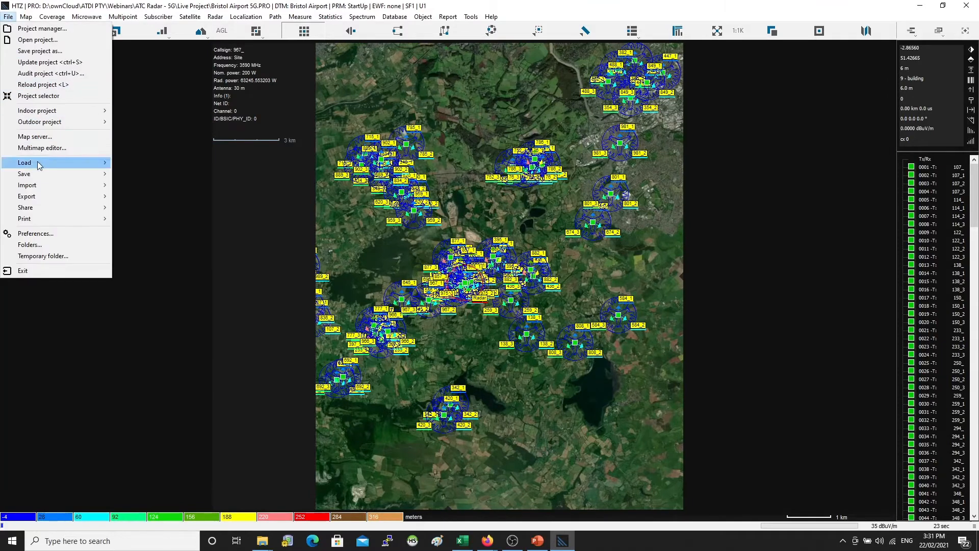
{"action": "left_click", "coordinate": [74, 53]}
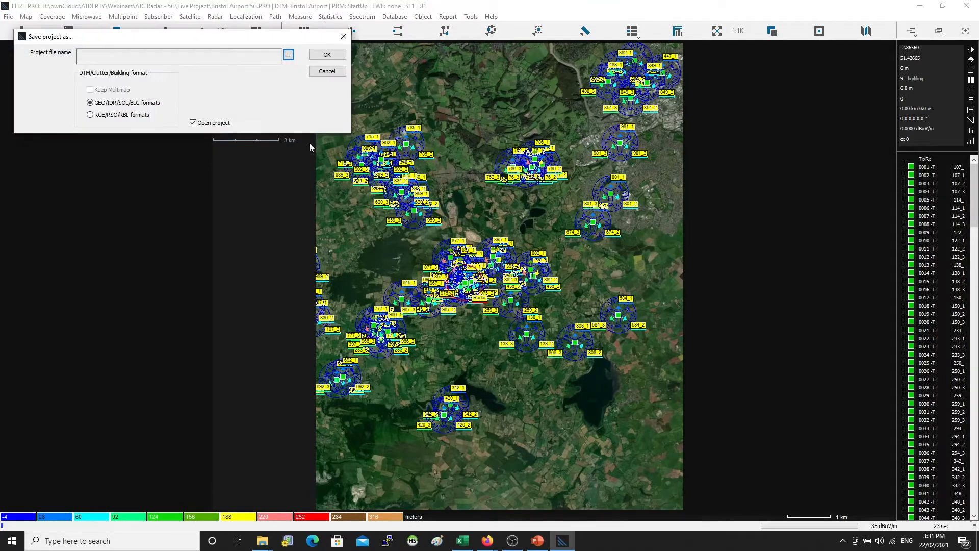
{"action": "left_click", "coordinate": [116, 116]}
{"action": "key", "text": "Escape"}
Start saving the network as an EWFx file and browse to the Live Project folder inside ATC Radar - 5G
{"action": "left_click", "coordinate": [9, 16]}
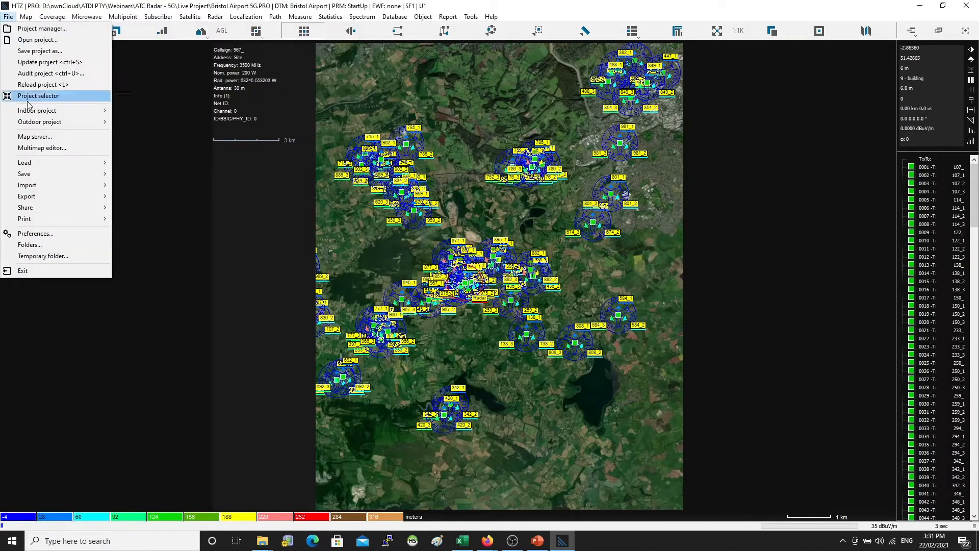
{"action": "mouse_move", "coordinate": [25, 176]}
{"action": "left_click", "coordinate": [210, 176]}
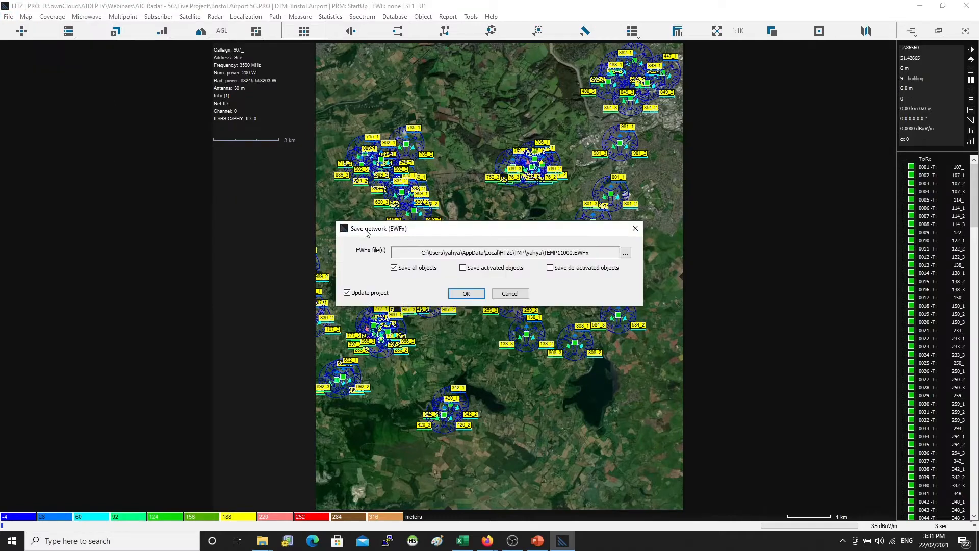
{"action": "left_click", "coordinate": [625, 252]}
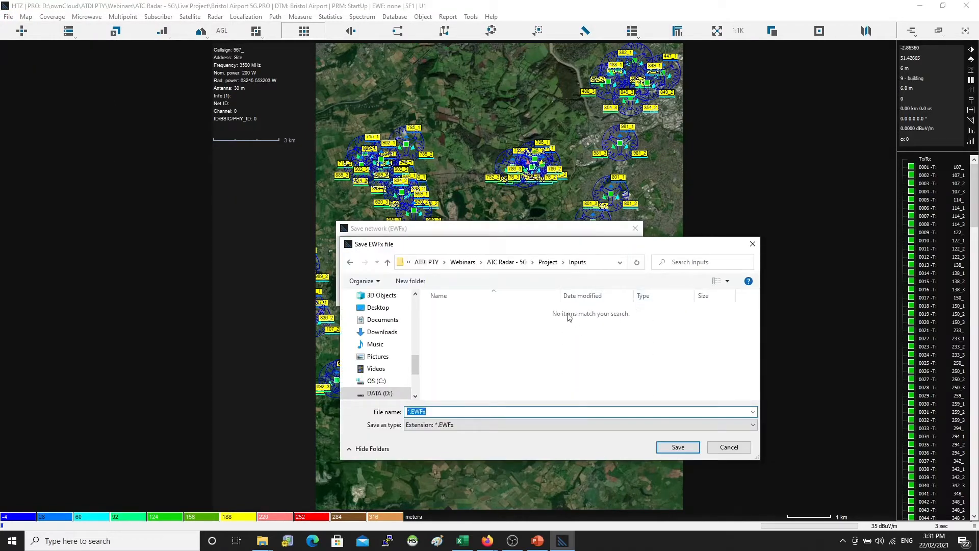
{"action": "left_click", "coordinate": [506, 261]}
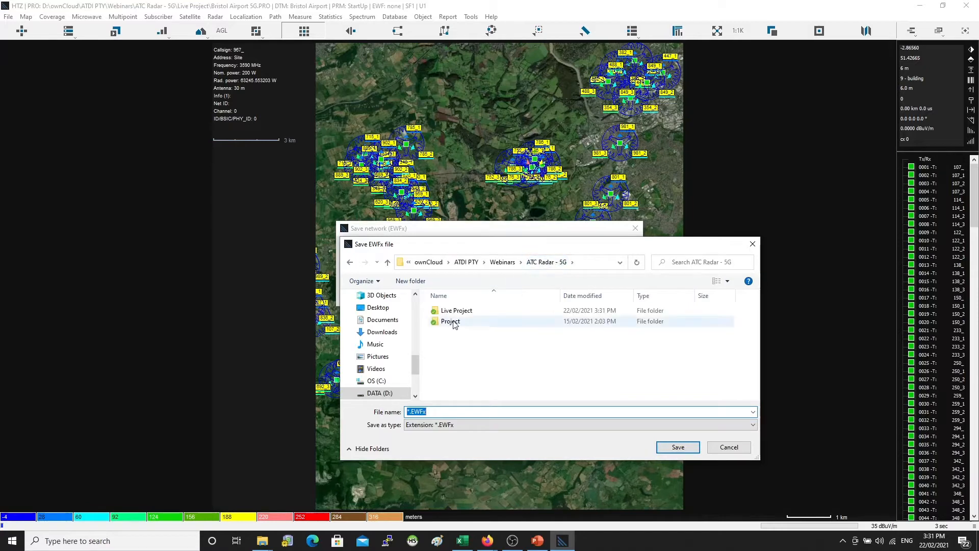
{"action": "left_click", "coordinate": [455, 313]}
{"action": "double_click", "coordinate": [454, 312]}
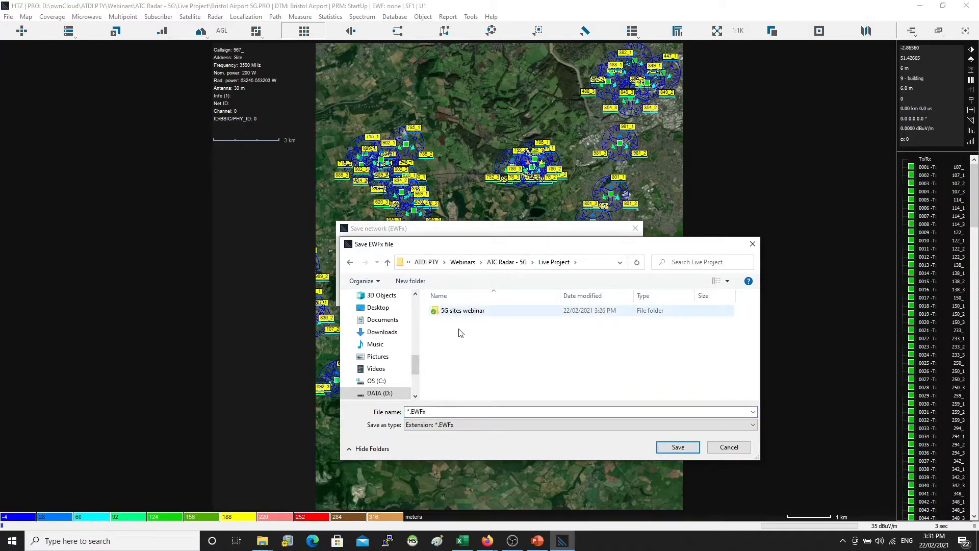
Name the network file Bristol Airport.EWFx after the existing map files and save all objects to it in the Live Project folder
{"action": "left_click", "coordinate": [429, 429]}
{"action": "left_click", "coordinate": [431, 440]}
{"action": "left_click", "coordinate": [462, 363]}
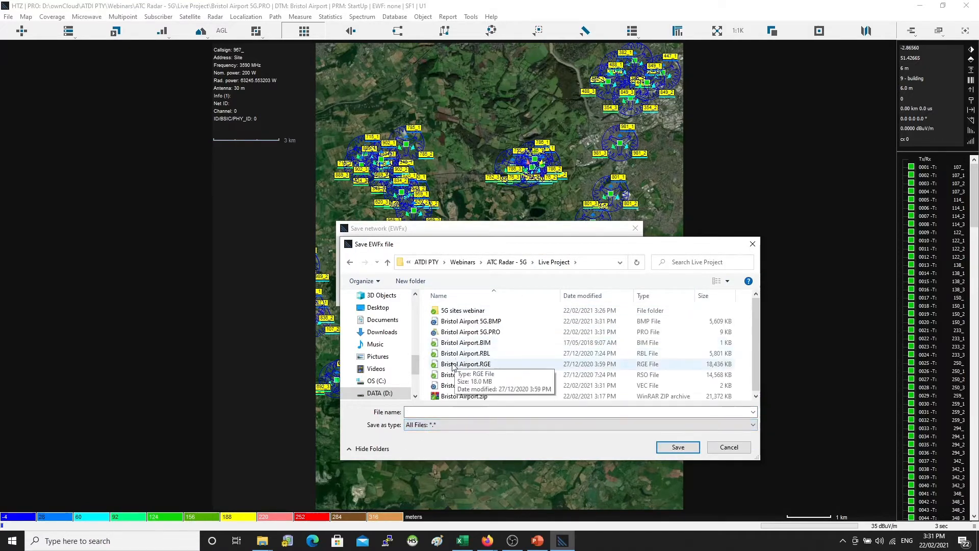
{"action": "left_click", "coordinate": [437, 428]}
{"action": "left_click", "coordinate": [431, 434]}
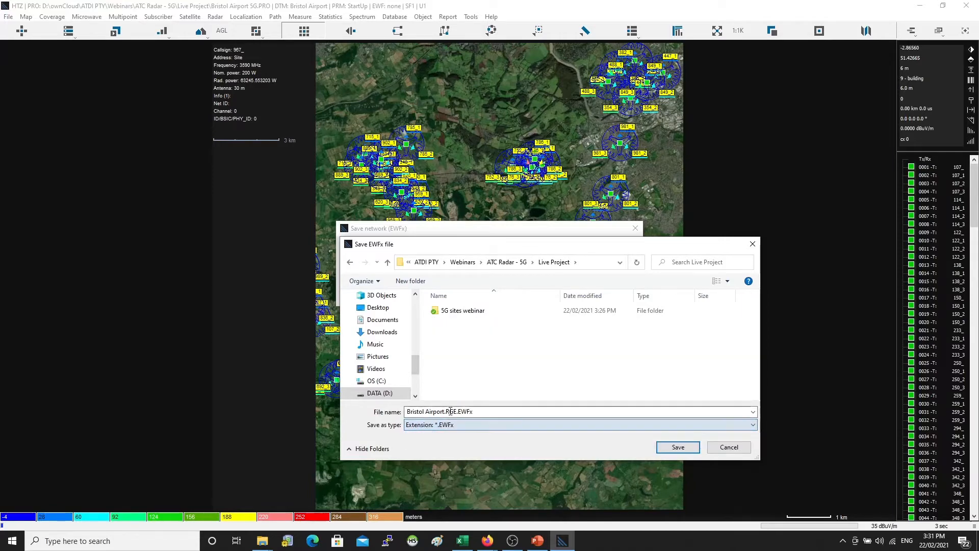
{"action": "left_click", "coordinate": [457, 412]}
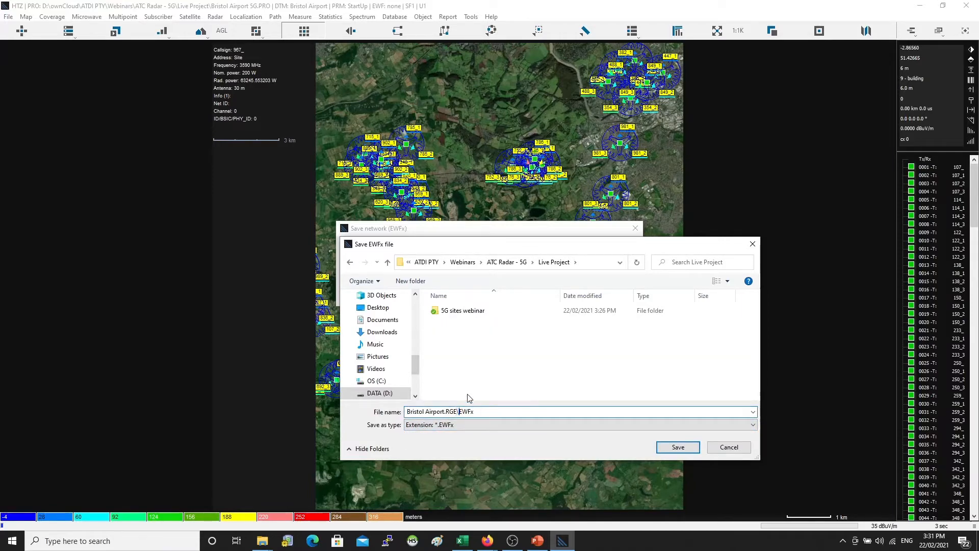
{"action": "key", "text": "BackSpace"}
{"action": "left_click", "coordinate": [678, 446]}
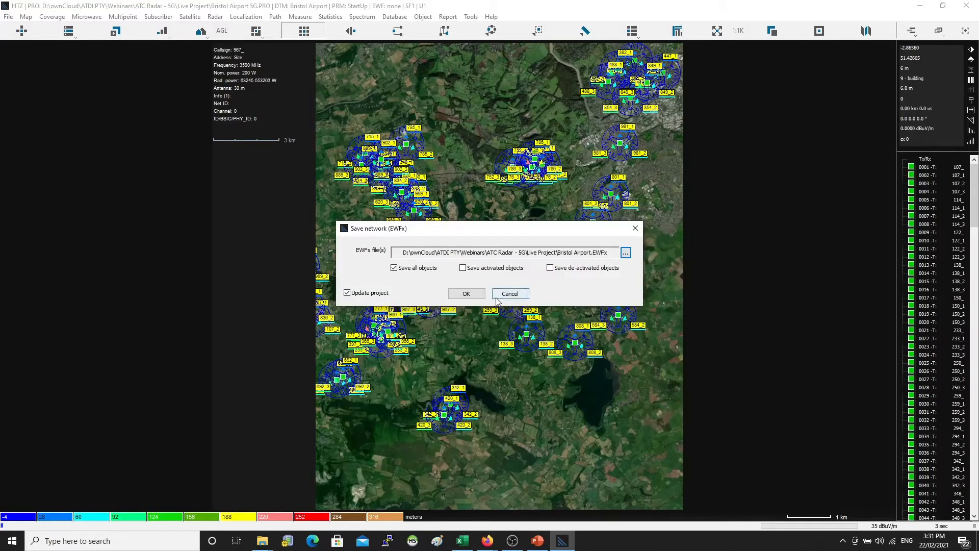
{"action": "left_click", "coordinate": [465, 293]}
{"action": "scroll", "coordinate": [466, 297], "scroll_direction": "up", "scroll_amount": 1}
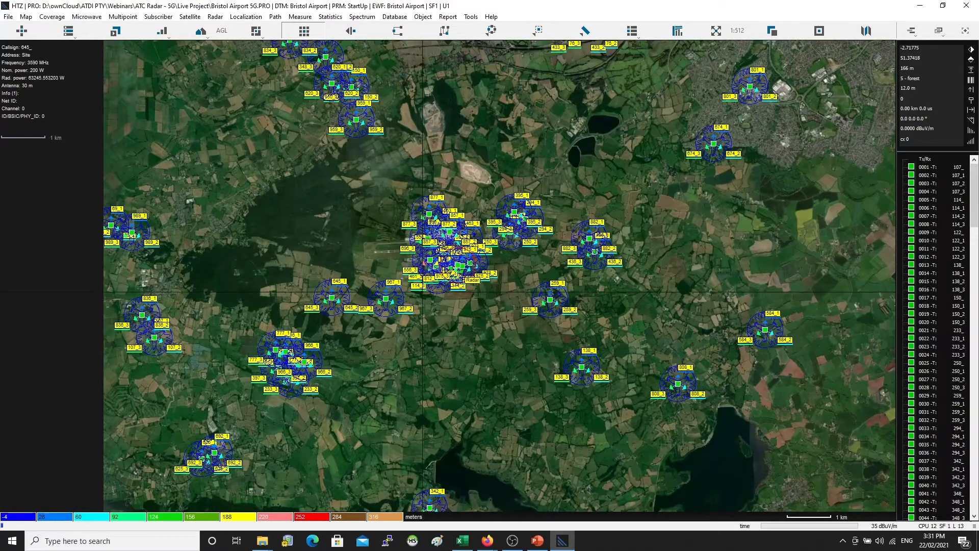
{"action": "scroll", "coordinate": [422, 292], "scroll_direction": "down", "scroll_amount": 1}
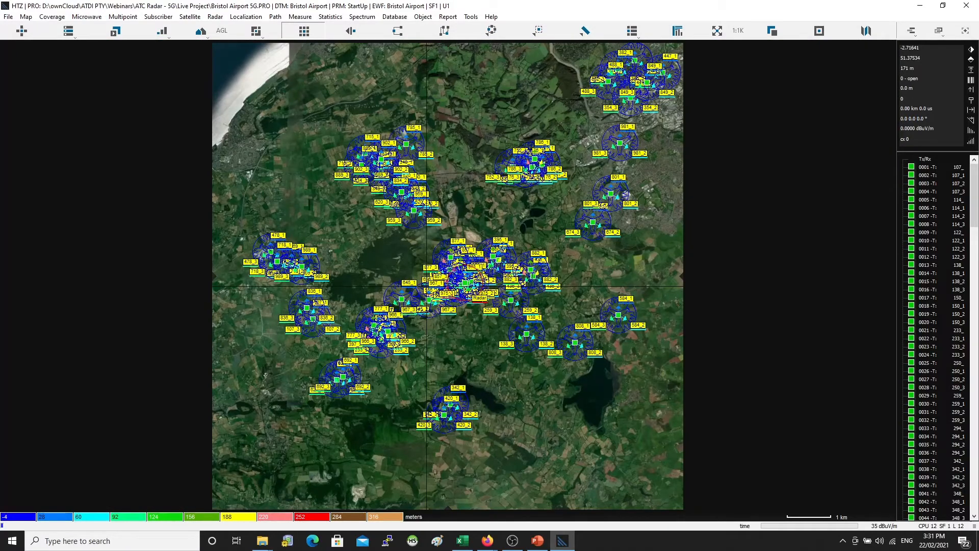
{"action": "scroll", "coordinate": [426, 286], "scroll_direction": "down", "scroll_amount": 1}
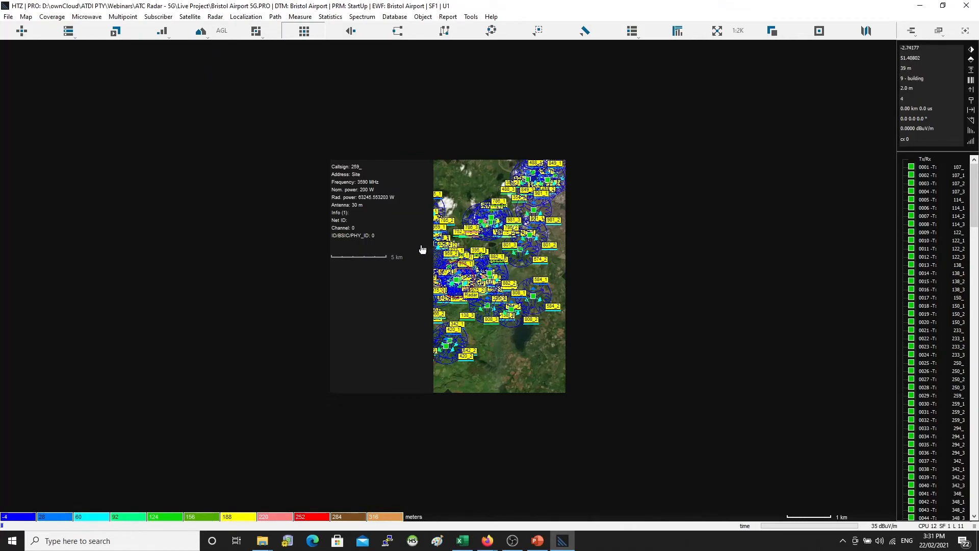
{"action": "scroll", "coordinate": [390, 252], "scroll_direction": "up", "scroll_amount": 2}
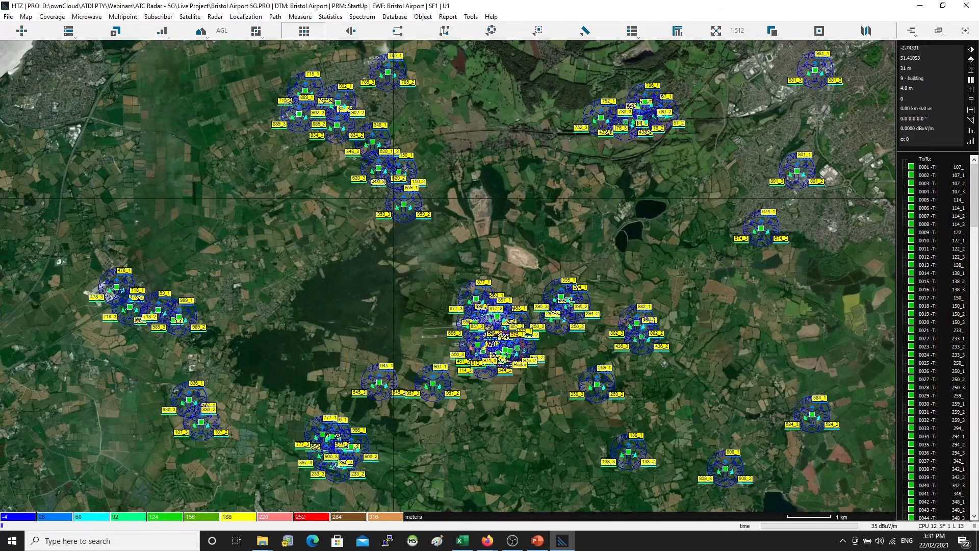
{"action": "mouse_move", "coordinate": [404, 207]}
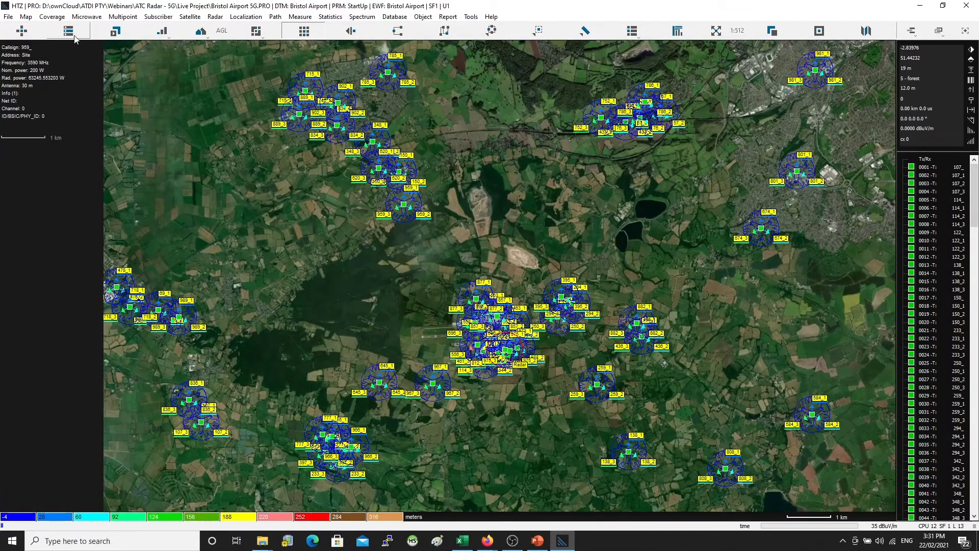
Turn off the Dynamic map selector / display options setting in the preferences
{"action": "left_click", "coordinate": [8, 16]}
{"action": "left_click", "coordinate": [34, 233]}
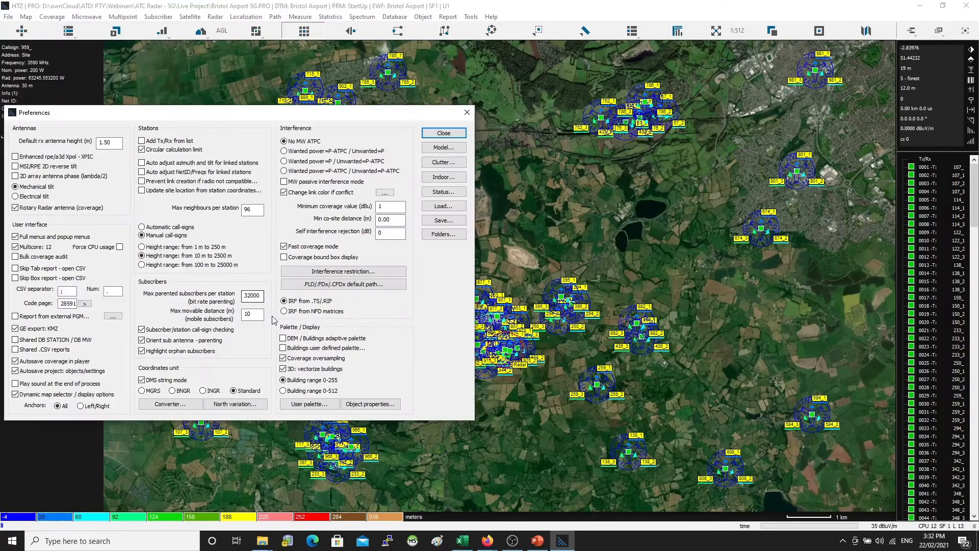
{"action": "left_click", "coordinate": [91, 393]}
{"action": "left_click_drag", "start_coordinate": [279, 115], "coordinate": [380, 104]}
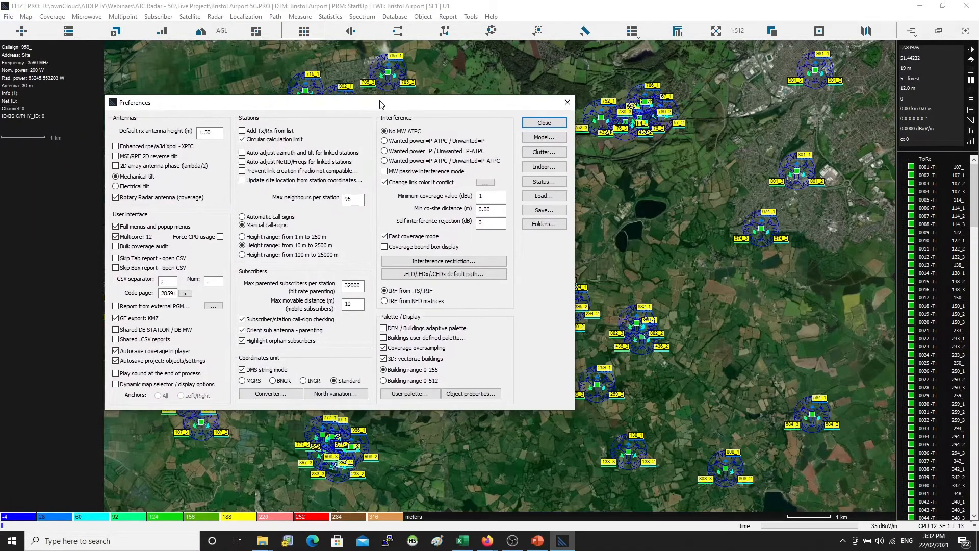
{"action": "left_click", "coordinate": [544, 122]}
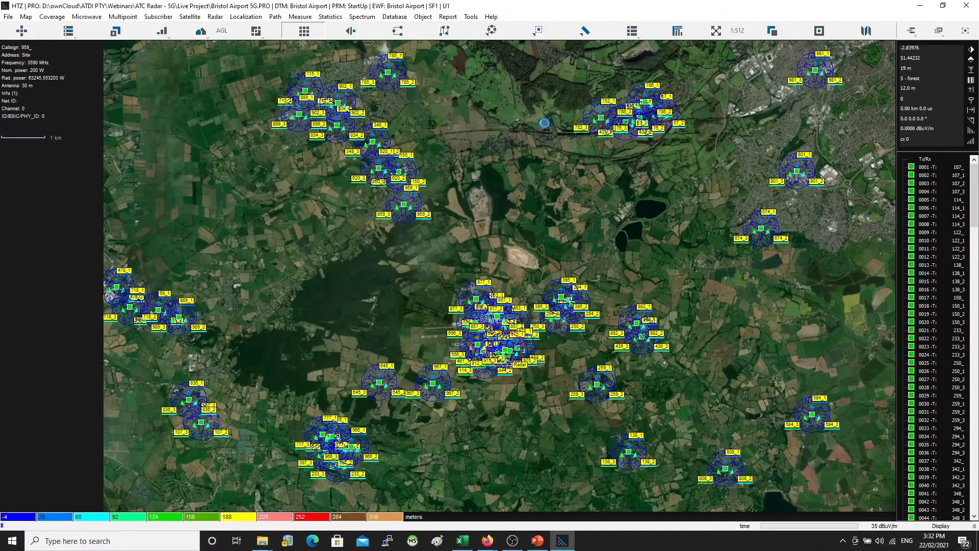
Start adding a vector circle centred on the Radar station beside the airport
{"action": "scroll", "coordinate": [438, 299], "scroll_direction": "down", "scroll_amount": 1}
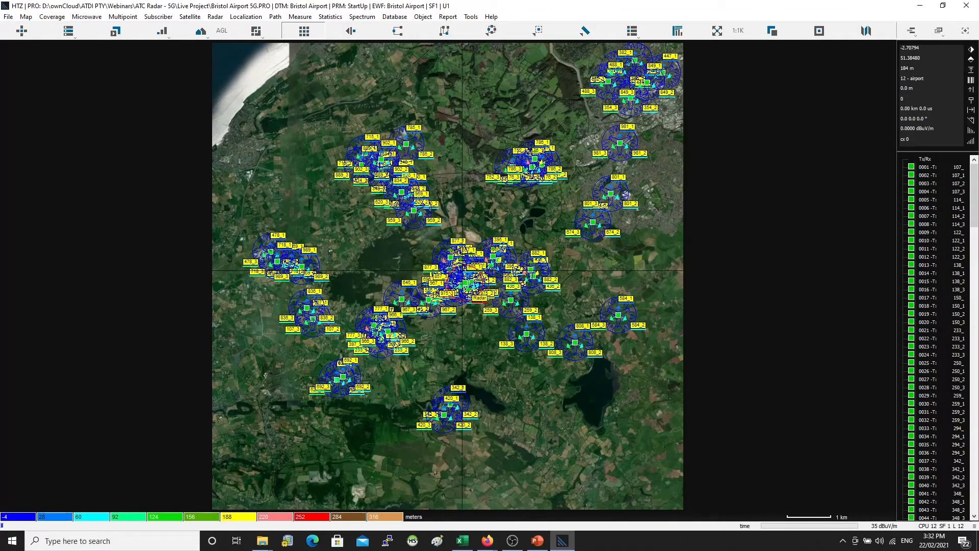
{"action": "scroll", "coordinate": [462, 271], "scroll_direction": "up", "scroll_amount": 1}
{"action": "left_click_drag", "start_coordinate": [426, 241], "coordinate": [505, 331]}
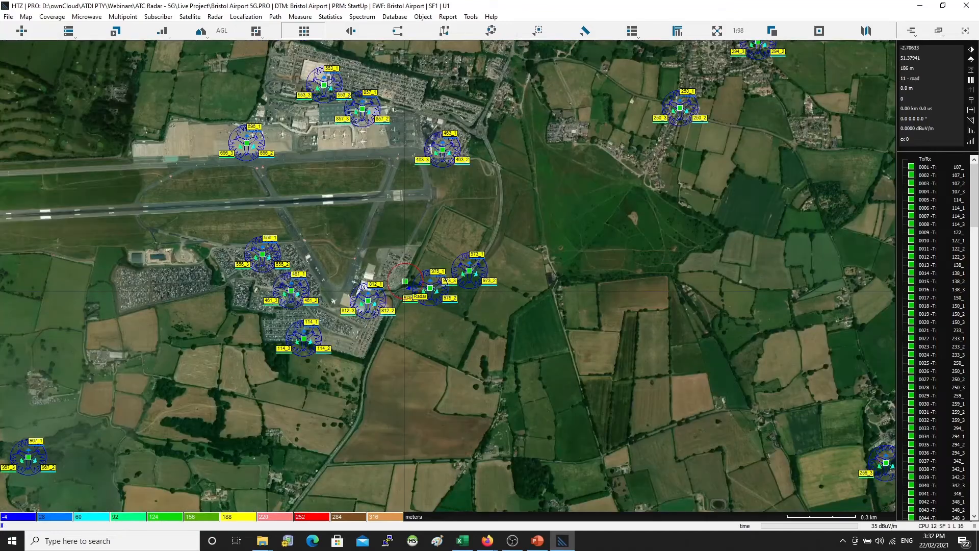
{"action": "scroll", "coordinate": [434, 269], "scroll_direction": "down", "scroll_amount": 1}
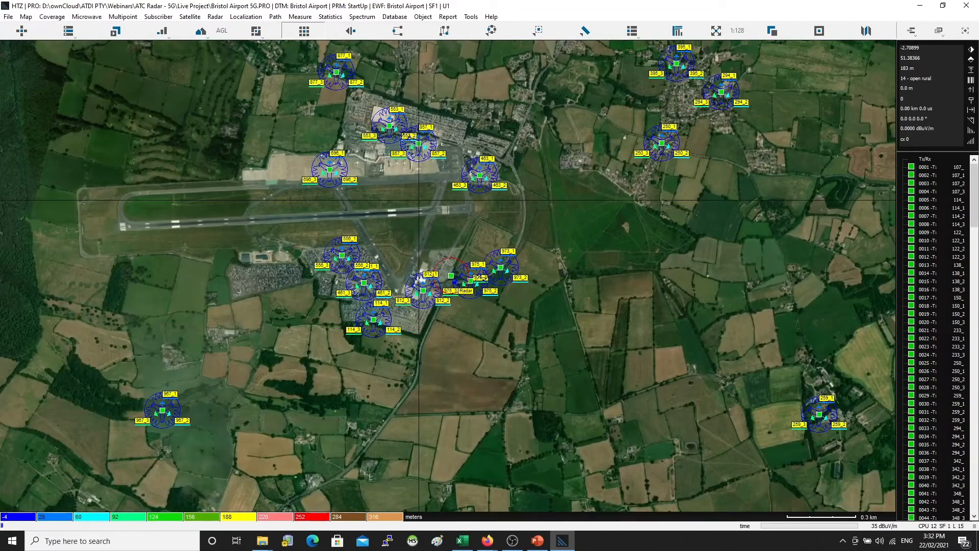
{"action": "scroll", "coordinate": [418, 200], "scroll_direction": "down", "scroll_amount": 1}
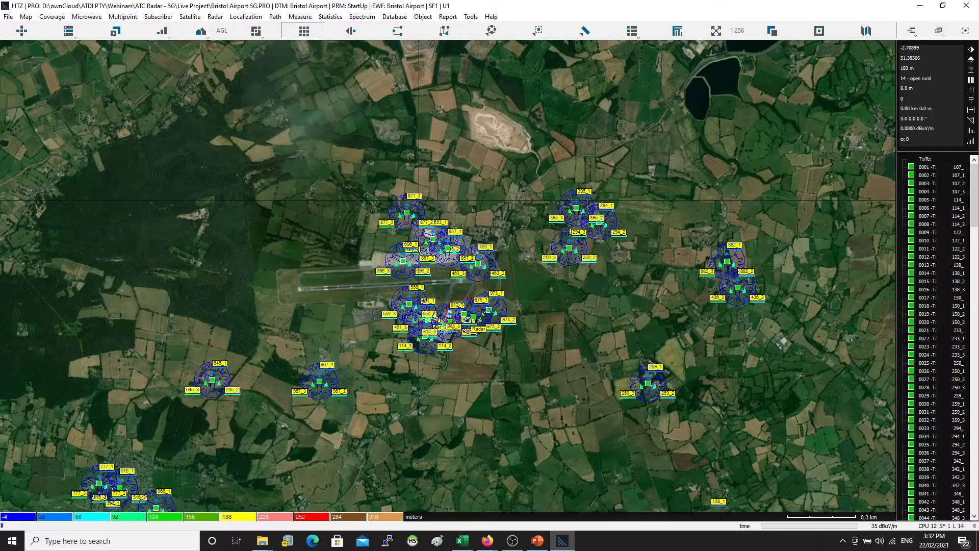
{"action": "scroll", "coordinate": [442, 292], "scroll_direction": "up", "scroll_amount": 2}
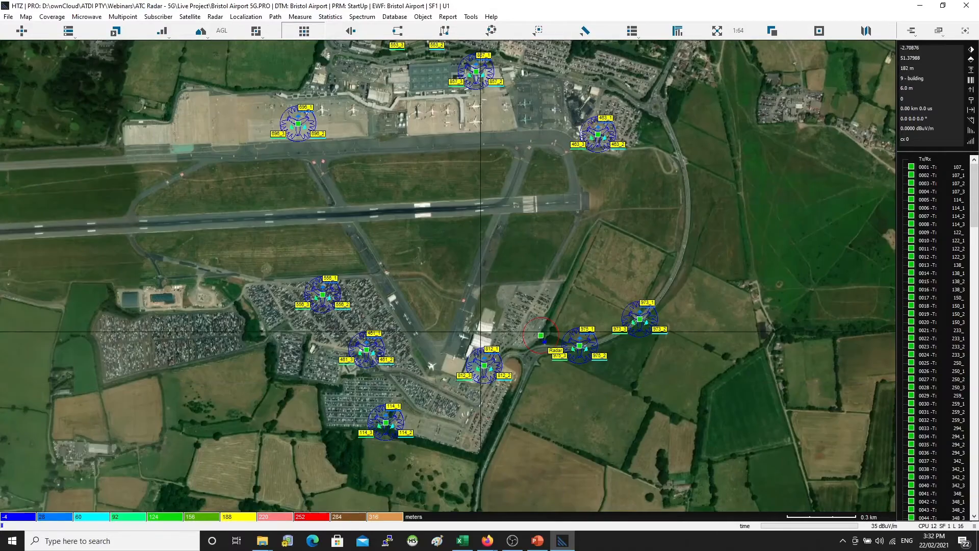
{"action": "scroll", "coordinate": [547, 369], "scroll_direction": "up", "scroll_amount": 1}
{"action": "scroll", "coordinate": [383, 273], "scroll_direction": "up", "scroll_amount": 1}
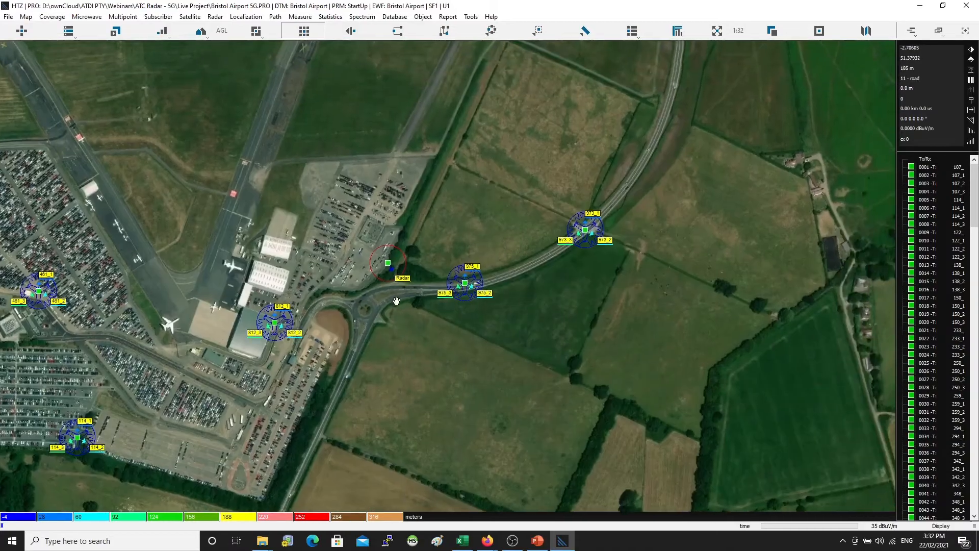
{"action": "right_click", "coordinate": [387, 267]}
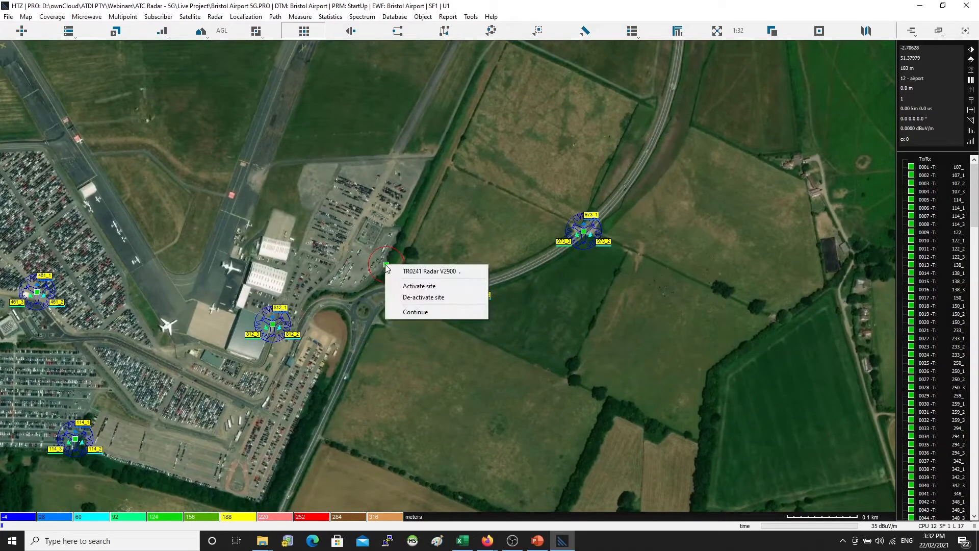
{"action": "left_click", "coordinate": [421, 314]}
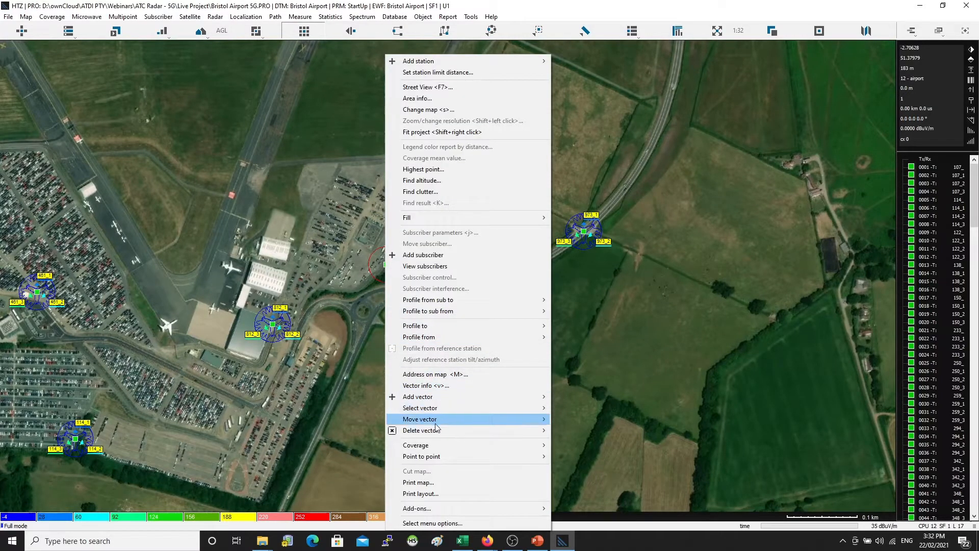
{"action": "mouse_move", "coordinate": [445, 398]}
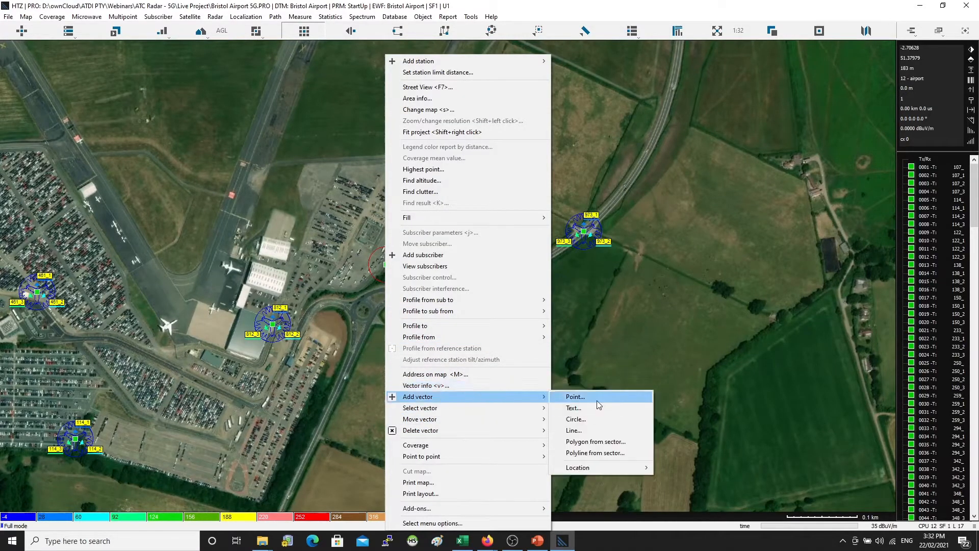
{"action": "left_click", "coordinate": [592, 422]}
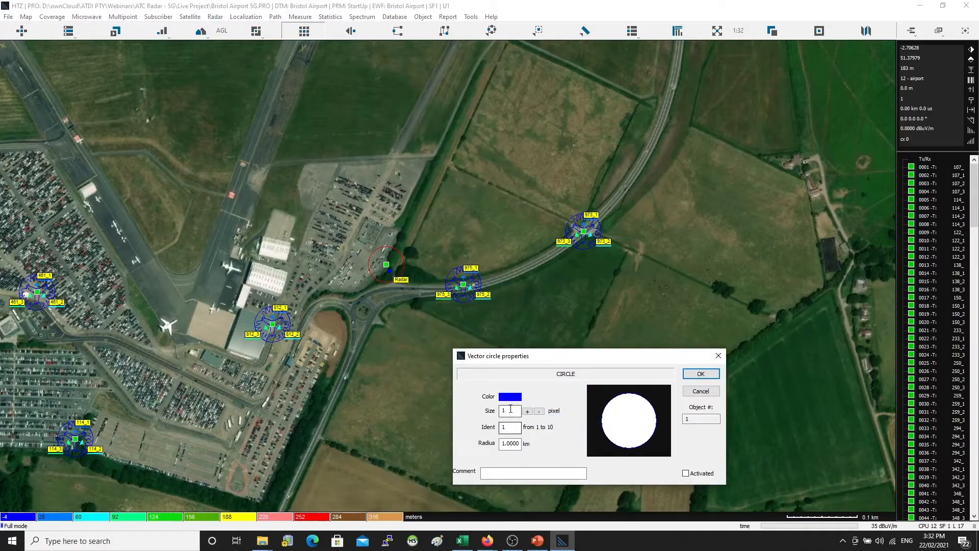
Define the vector circle as red, 3 pixels thick, ident 1, with a 1.5 km radius and the comment 1.5 km, and create it
{"action": "left_click", "coordinate": [512, 399]}
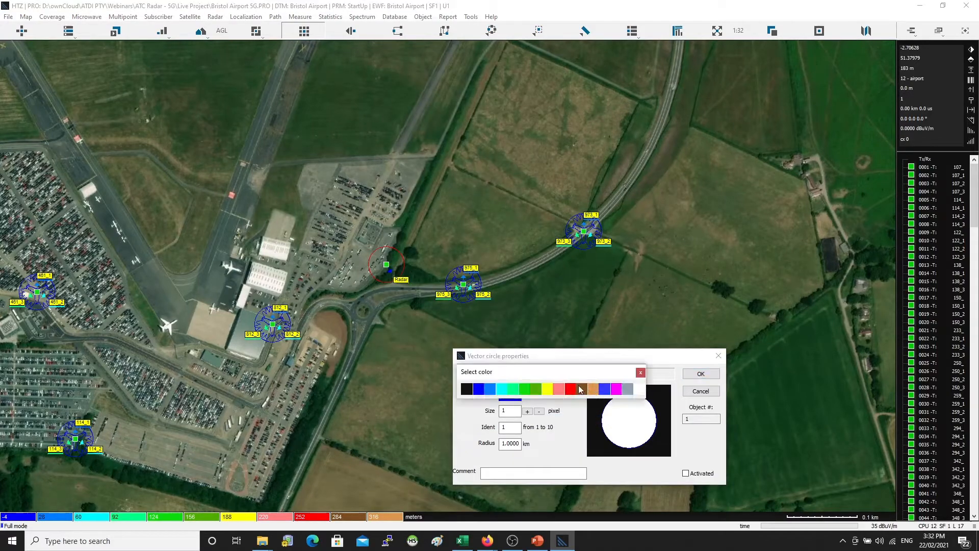
{"action": "left_click", "coordinate": [574, 390]}
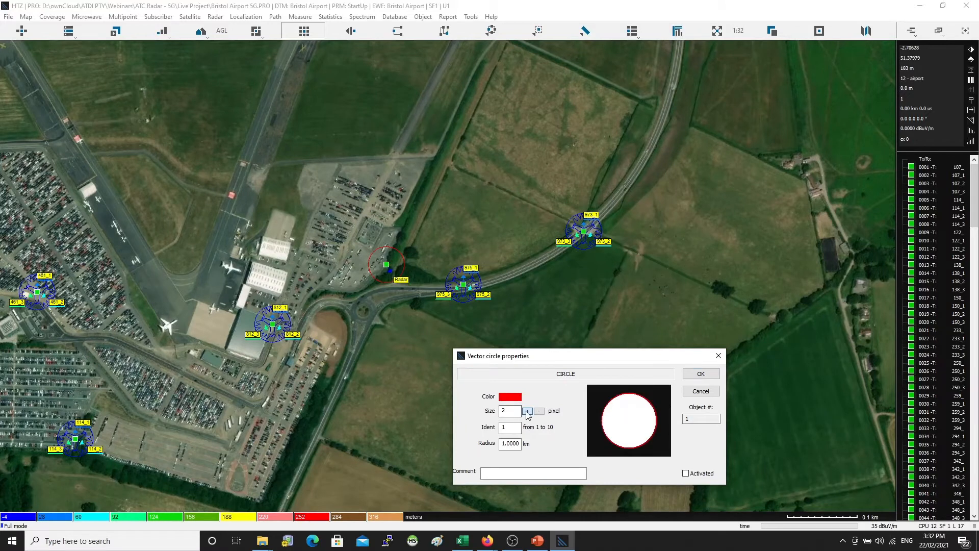
{"action": "left_click", "coordinate": [527, 411]}
{"action": "left_click", "coordinate": [527, 411]}
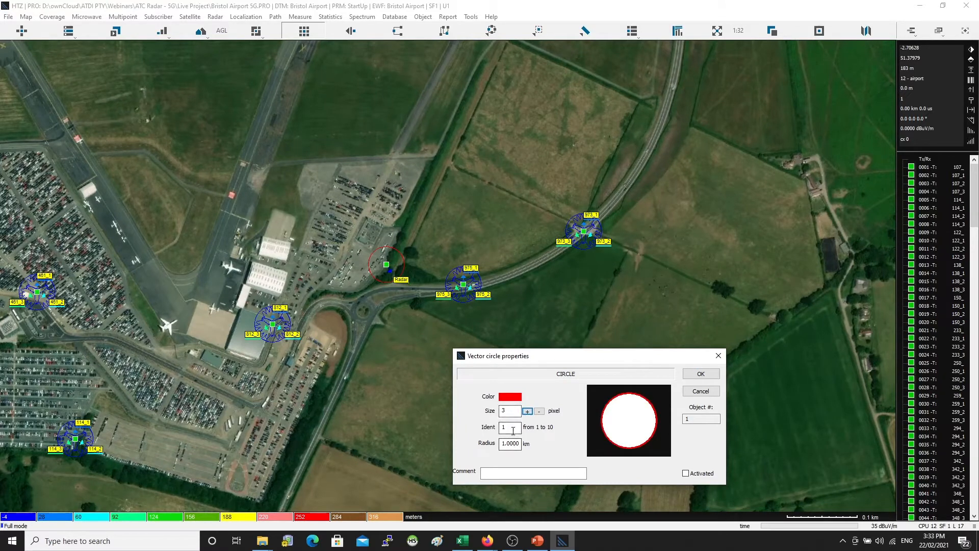
{"action": "left_click", "coordinate": [512, 428]}
{"action": "type", "text": "1"}
{"action": "double_click", "coordinate": [512, 428]}
{"action": "left_click_drag", "start_coordinate": [515, 444], "coordinate": [501, 443]}
{"action": "left_click", "coordinate": [491, 473]}
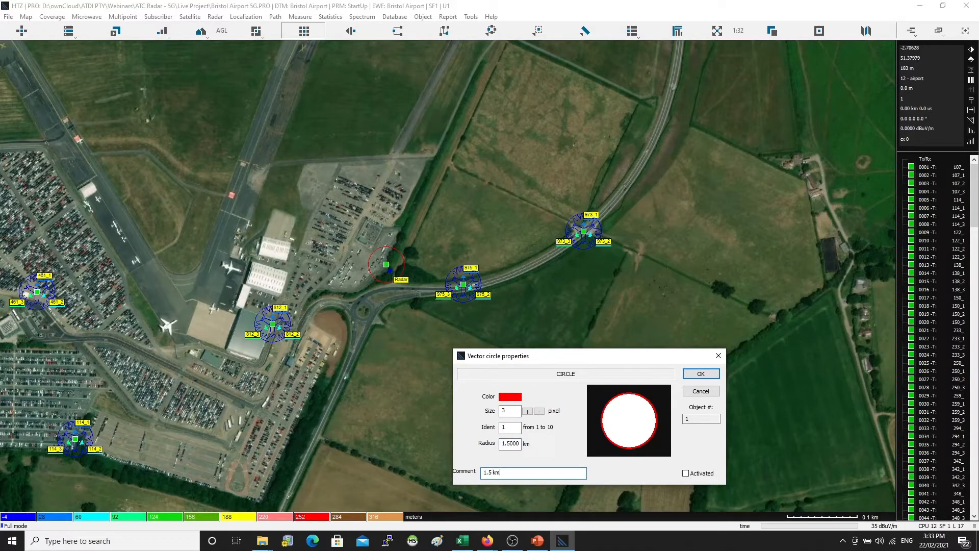
{"action": "left_click", "coordinate": [715, 376]}
{"action": "left_click", "coordinate": [701, 374]}
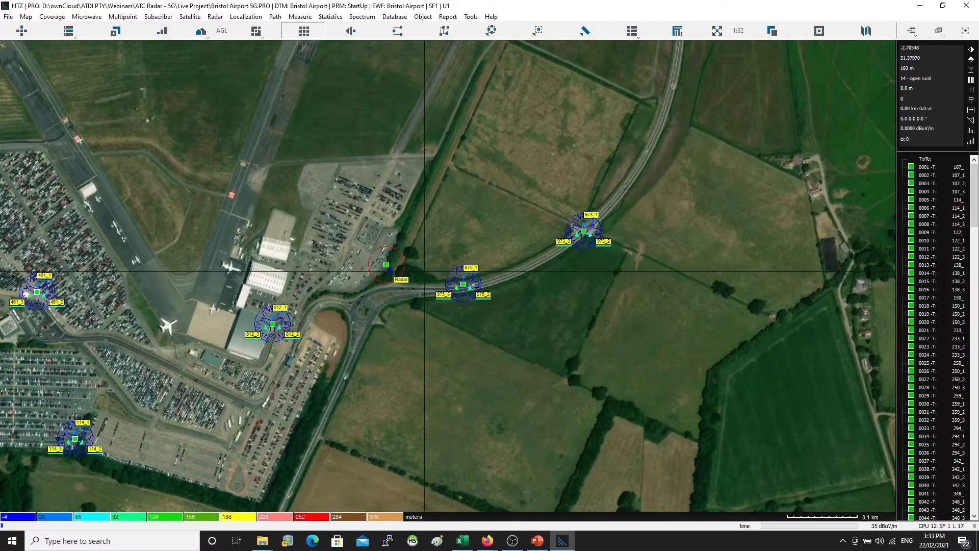
Check the new red circle's extent against the surrounding 5G sites and return to the Radar station
{"action": "scroll", "coordinate": [470, 280], "scroll_direction": "down", "scroll_amount": 2}
{"action": "scroll", "coordinate": [459, 303], "scroll_direction": "down", "scroll_amount": 1}
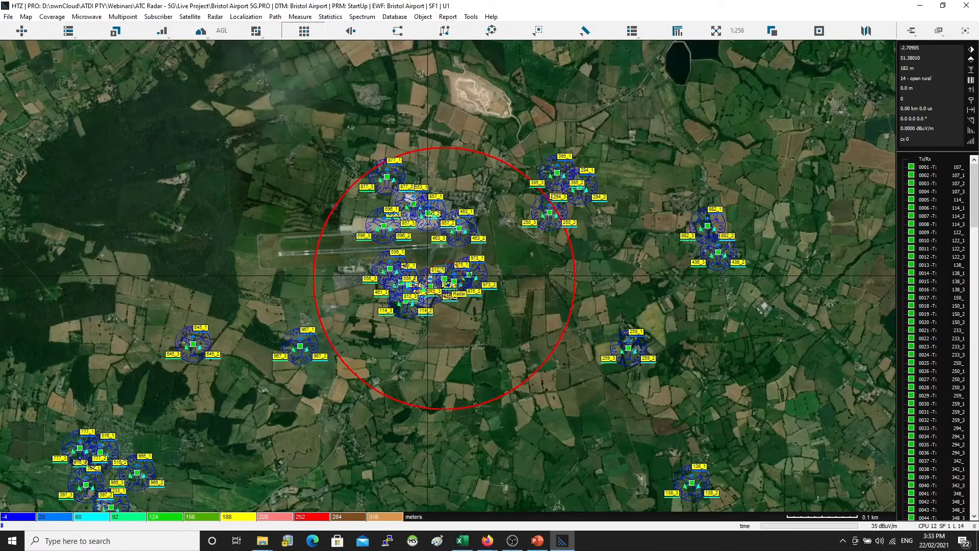
{"action": "scroll", "coordinate": [459, 303], "scroll_direction": "up", "scroll_amount": 3}
{"action": "scroll", "coordinate": [461, 284], "scroll_direction": "up", "scroll_amount": 2}
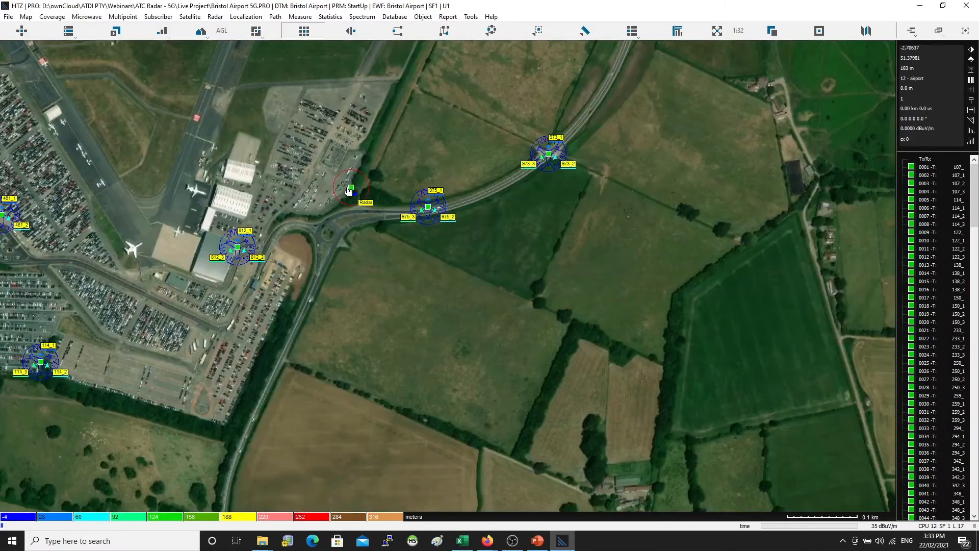
{"action": "scroll", "coordinate": [351, 191], "scroll_direction": "up", "scroll_amount": 1}
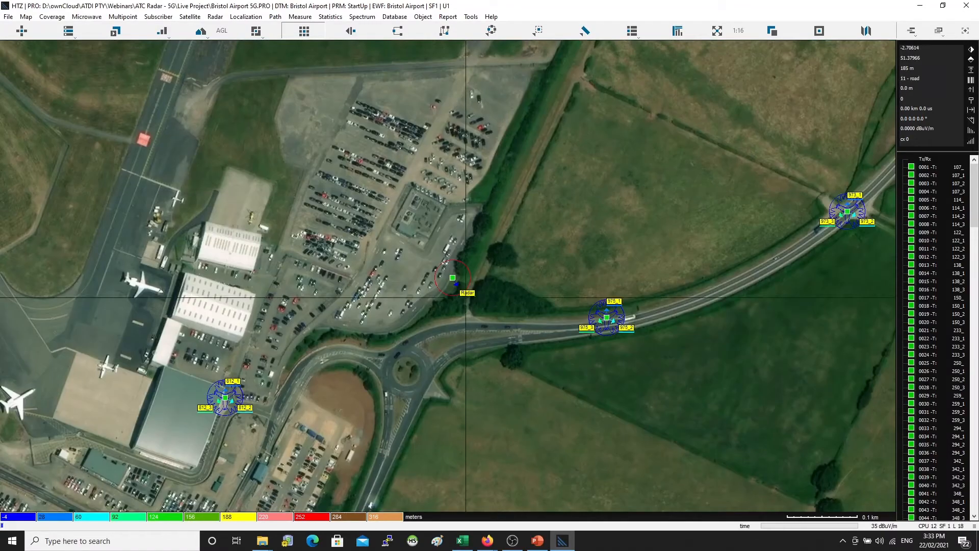
Add a second red vector circle centred on the Radar station with a 7 km radius and the comment 7 km
{"action": "right_click", "coordinate": [453, 280]}
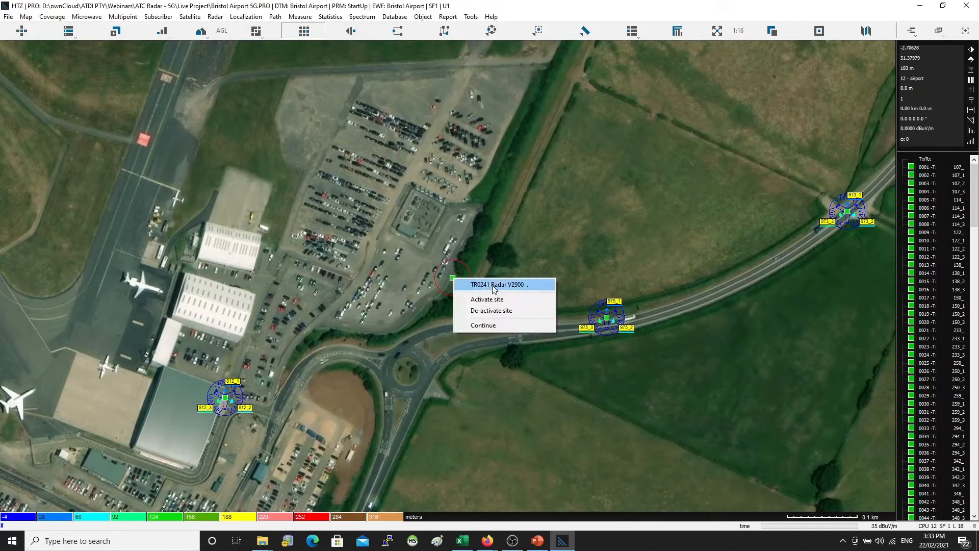
{"action": "left_click", "coordinate": [484, 326]}
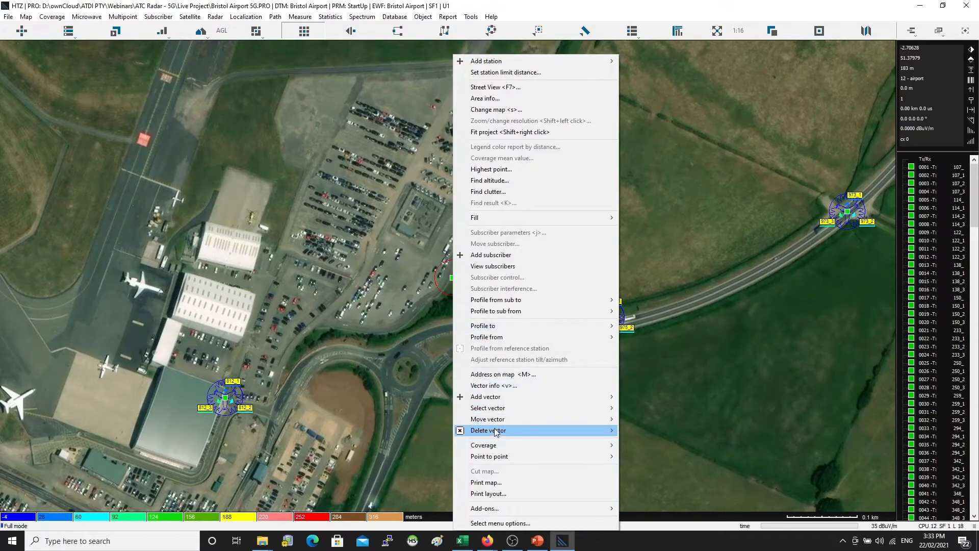
{"action": "mouse_move", "coordinate": [502, 400]}
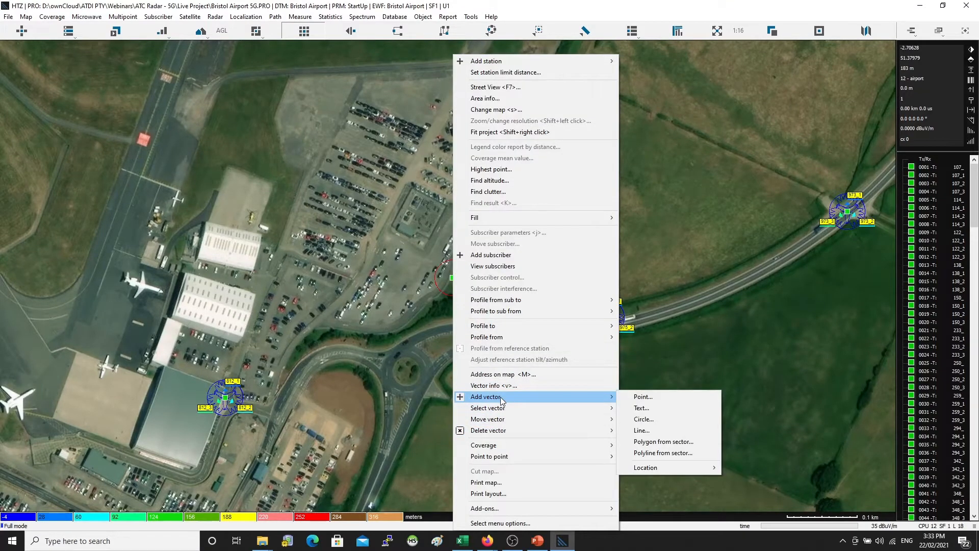
{"action": "left_click", "coordinate": [661, 420]}
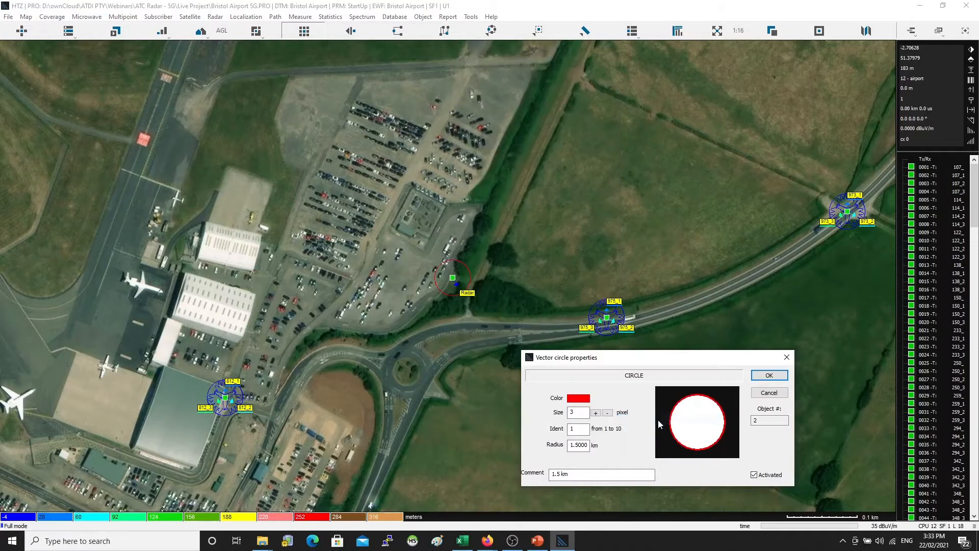
{"action": "double_click", "coordinate": [587, 444]}
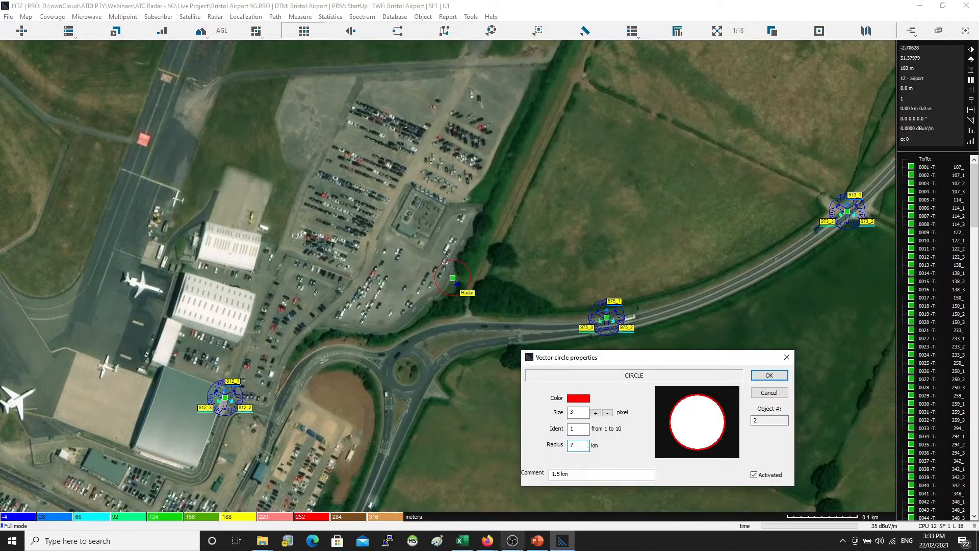
{"action": "left_click", "coordinate": [593, 474]}
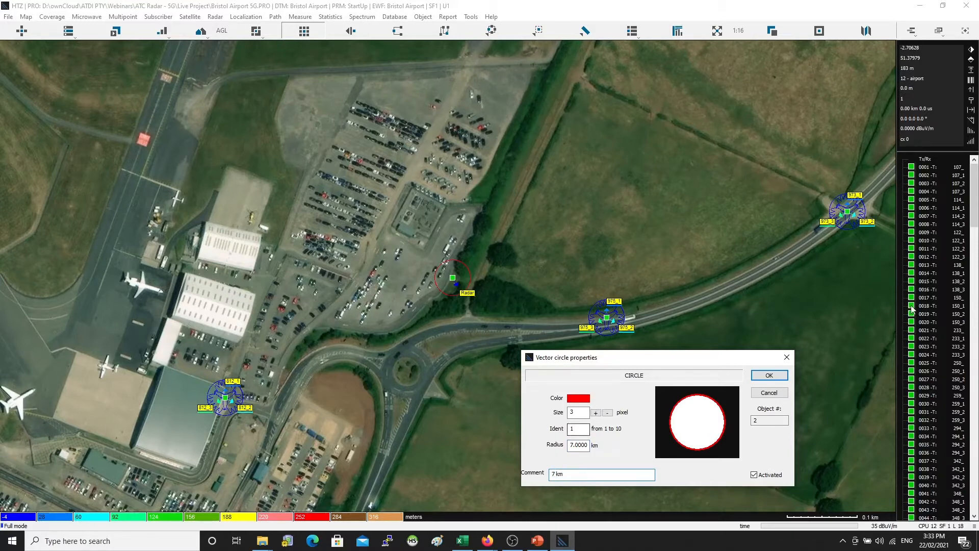
{"action": "left_click", "coordinate": [769, 376]}
Examine which 5G sites fall within the 1.5 km and 7 km circles around the Radar station
{"action": "scroll", "coordinate": [454, 275], "scroll_direction": "down", "scroll_amount": 5}
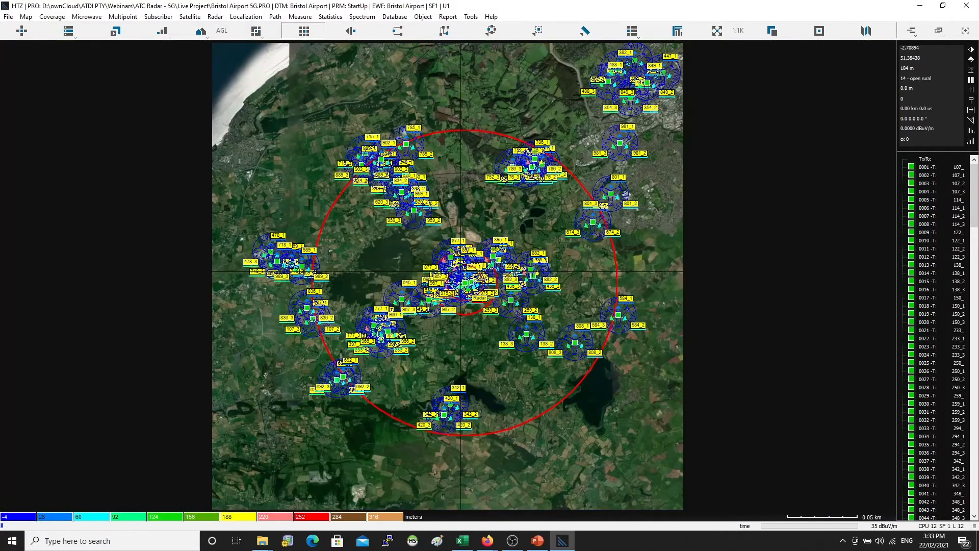
{"action": "scroll", "coordinate": [453, 275], "scroll_direction": "up", "scroll_amount": 2}
{"action": "scroll", "coordinate": [469, 265], "scroll_direction": "down", "scroll_amount": 2}
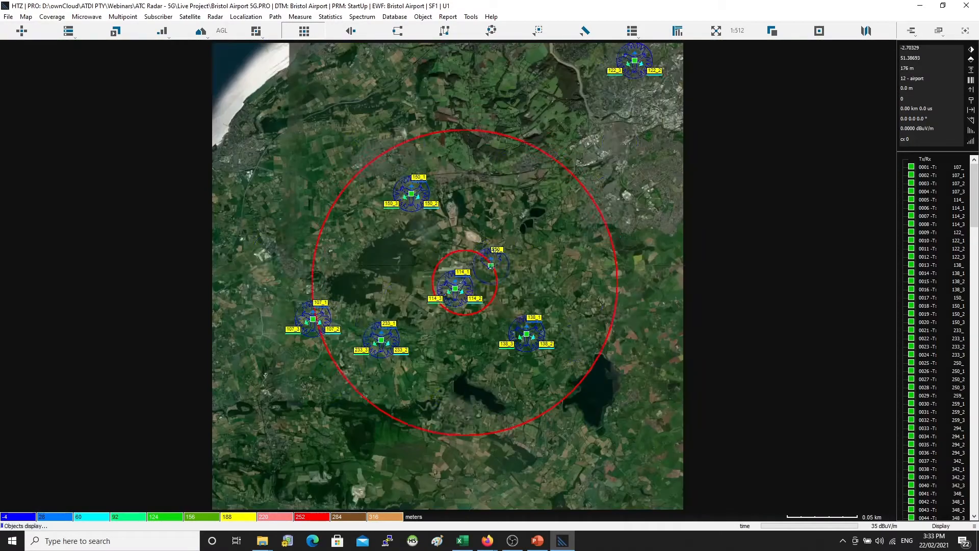
{"action": "scroll", "coordinate": [469, 265], "scroll_direction": "up", "scroll_amount": 2}
{"action": "scroll", "coordinate": [469, 265], "scroll_direction": "down", "scroll_amount": 2}
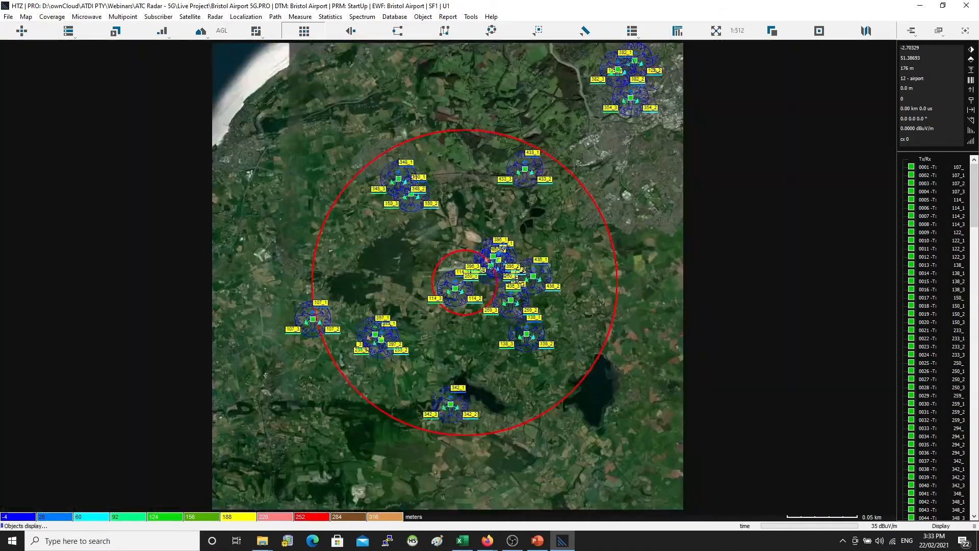
{"action": "scroll", "coordinate": [469, 265], "scroll_direction": "up", "scroll_amount": 2}
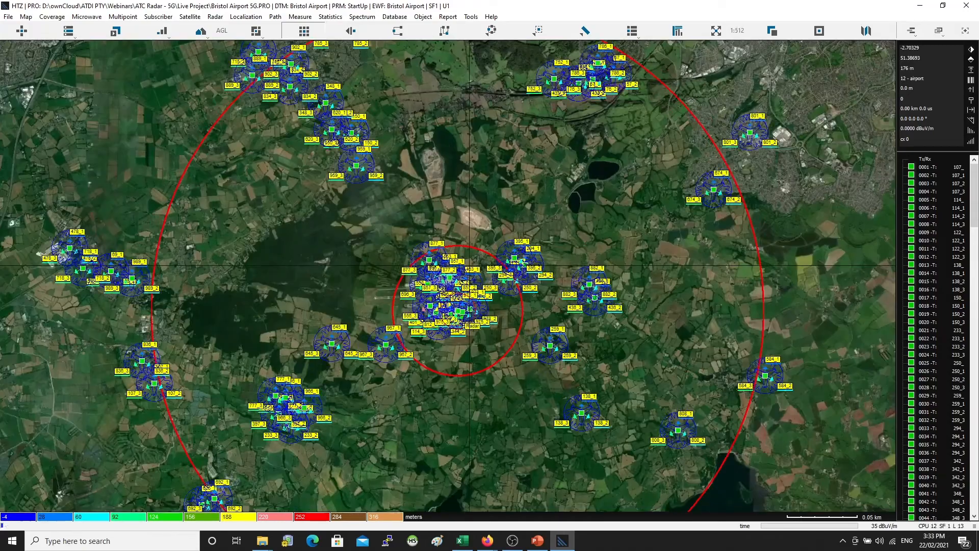
{"action": "left_click_drag", "start_coordinate": [504, 109], "coordinate": [515, 268]}
{"action": "scroll", "coordinate": [515, 268], "scroll_direction": "down", "scroll_amount": 4}
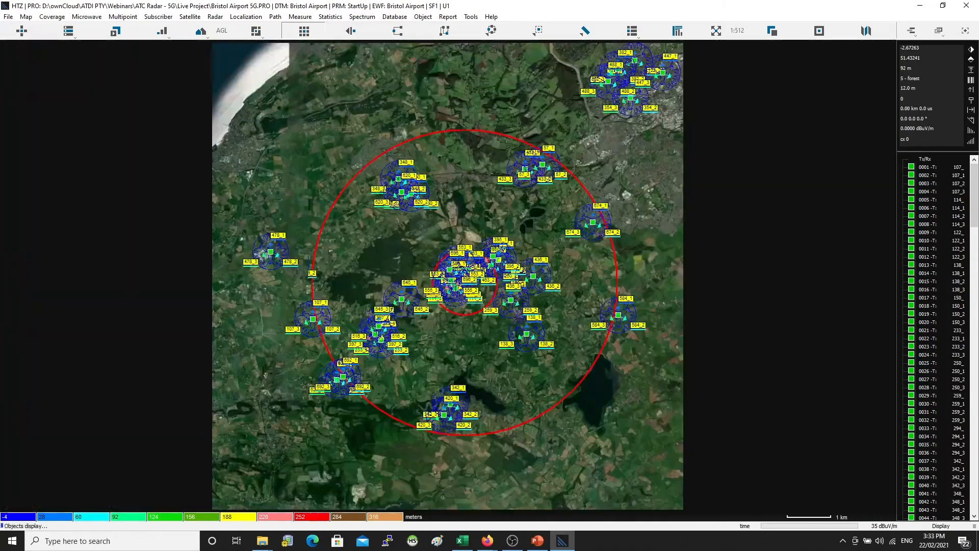
{"action": "scroll", "coordinate": [515, 269], "scroll_direction": "up", "scroll_amount": 2}
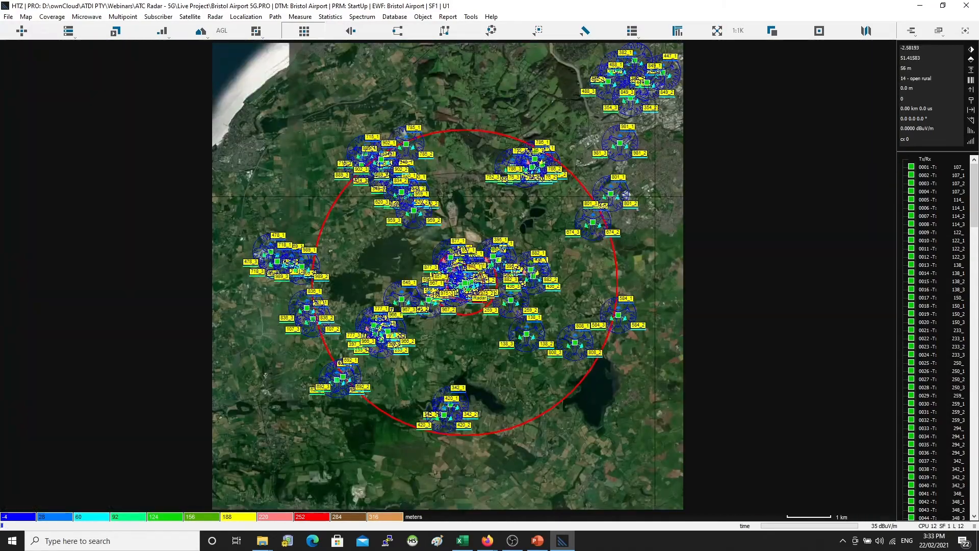
{"action": "scroll", "coordinate": [480, 278], "scroll_direction": "up", "scroll_amount": 4}
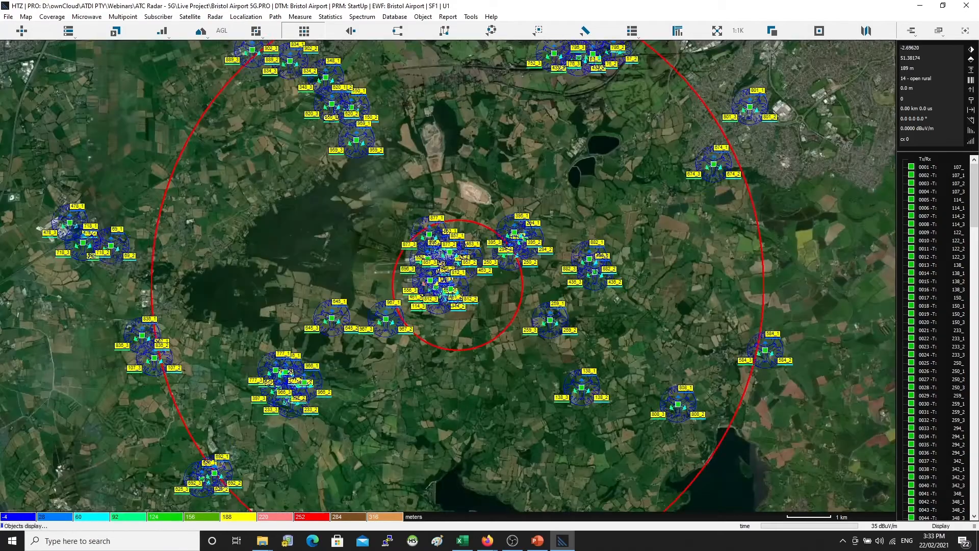
{"action": "scroll", "coordinate": [456, 407], "scroll_direction": "down", "scroll_amount": 2}
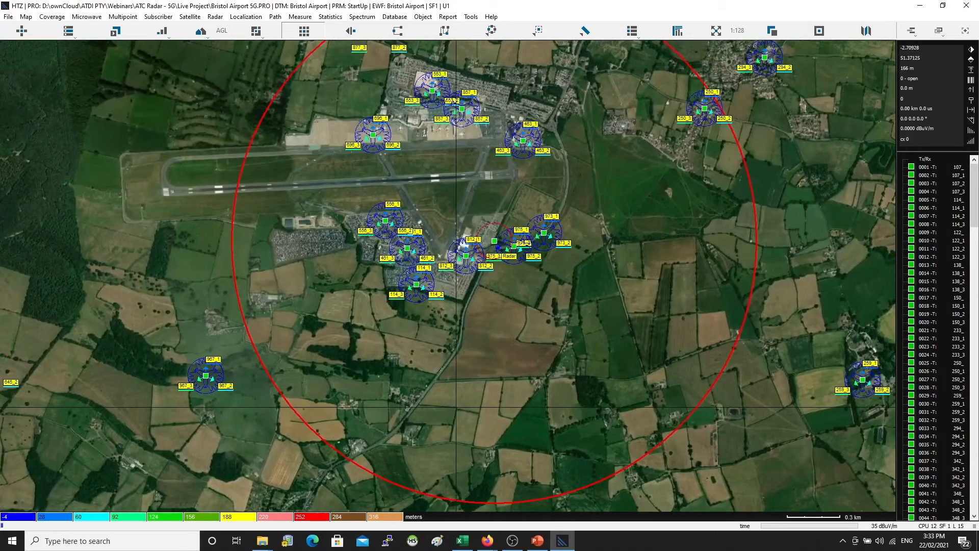
{"action": "scroll", "coordinate": [449, 220], "scroll_direction": "up", "scroll_amount": 3}
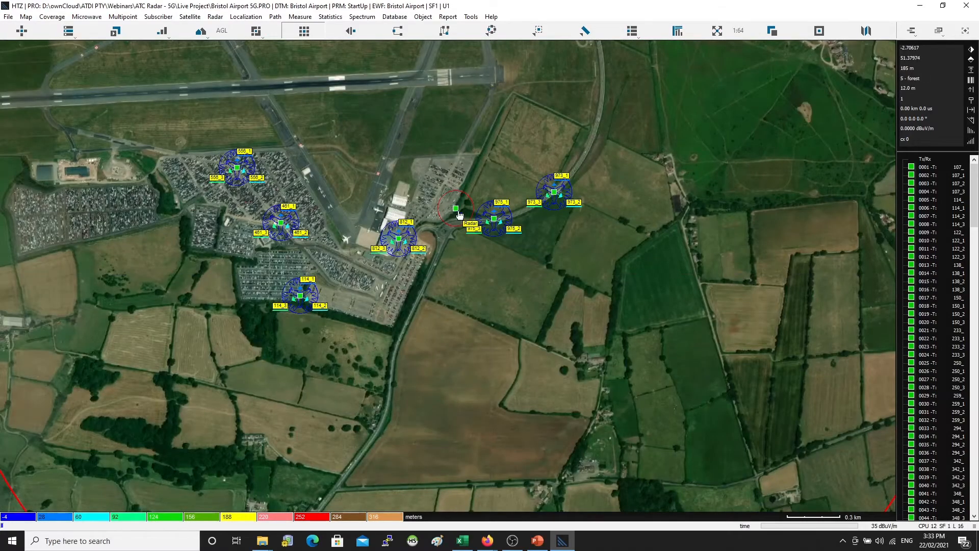
Set the Radar station's extended radius to 7 km and its step to 7 km in its site parameters
{"action": "right_click", "coordinate": [454, 209]}
{"action": "left_click", "coordinate": [477, 214]}
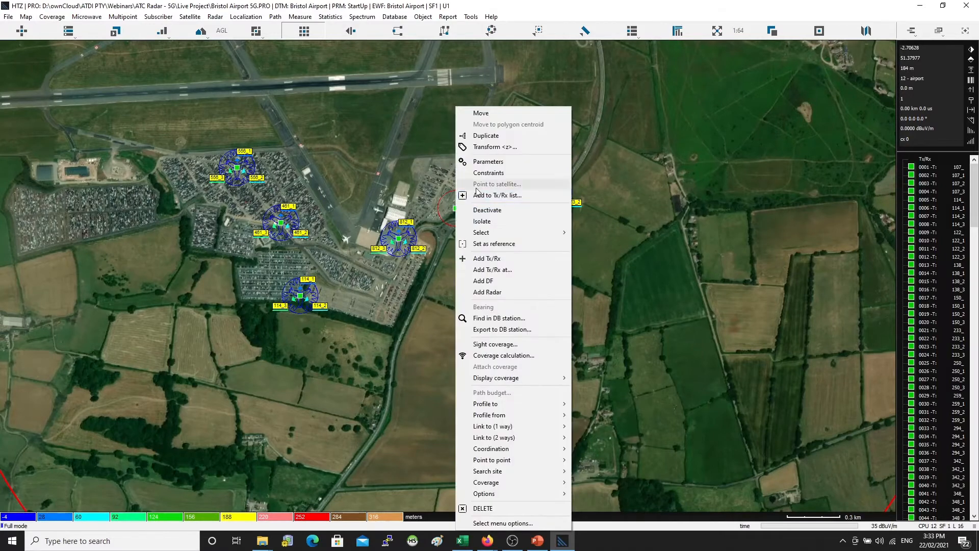
{"action": "left_click", "coordinate": [487, 162]}
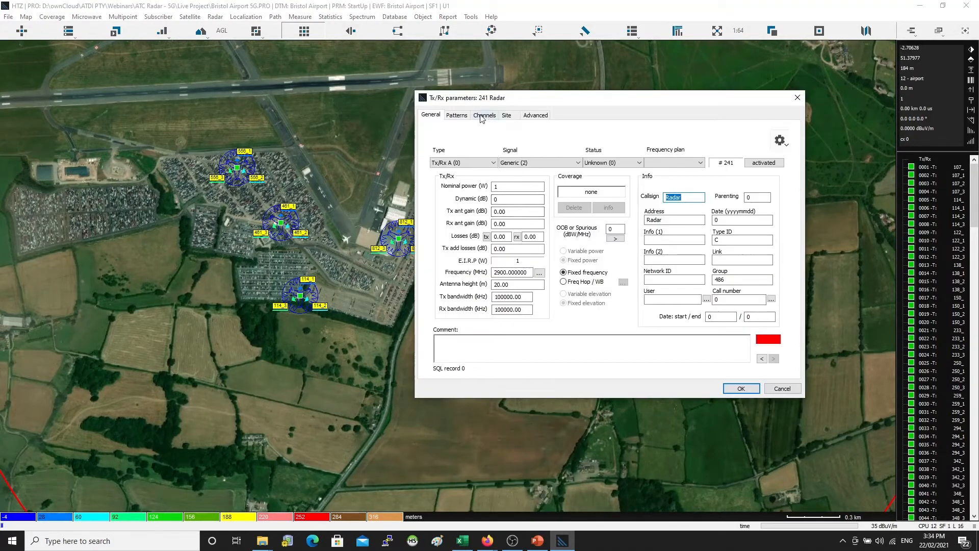
{"action": "left_click", "coordinate": [511, 116]}
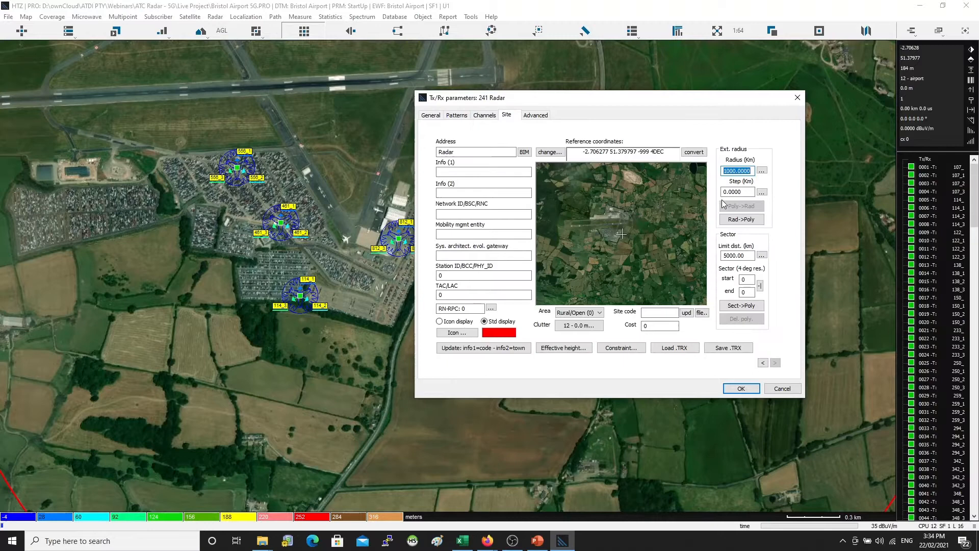
{"action": "left_click", "coordinate": [747, 170]}
{"action": "left_click_drag", "start_coordinate": [751, 172], "coordinate": [481, 165]}
{"action": "type", "text": "7"}
{"action": "key", "text": "Tab"}
{"action": "type", "text": "7"}
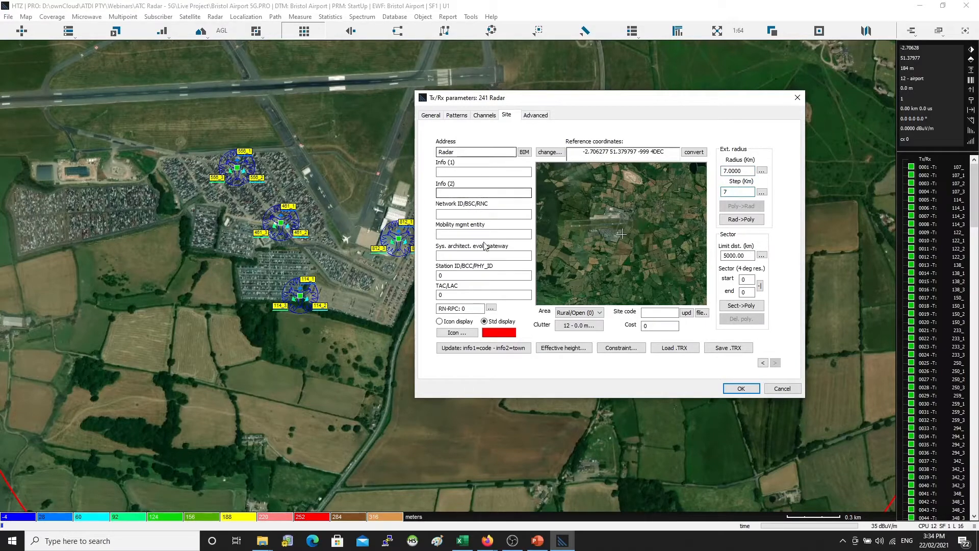
{"action": "left_click", "coordinate": [741, 388]}
Isolate the stations within the Radar station's extended radius
{"action": "scroll", "coordinate": [431, 331], "scroll_direction": "down", "scroll_amount": 1}
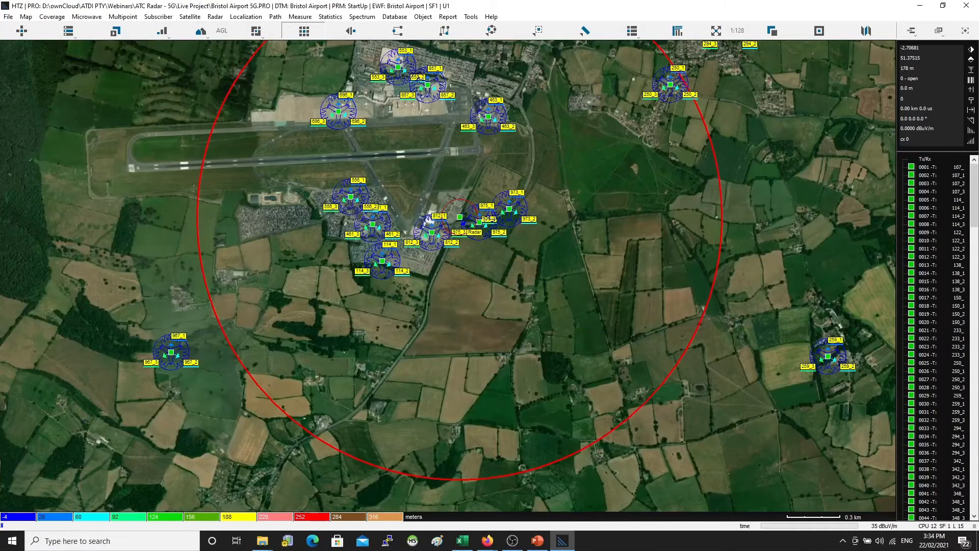
{"action": "scroll", "coordinate": [458, 305], "scroll_direction": "down", "scroll_amount": 2}
{"action": "scroll", "coordinate": [480, 271], "scroll_direction": "up", "scroll_amount": 2}
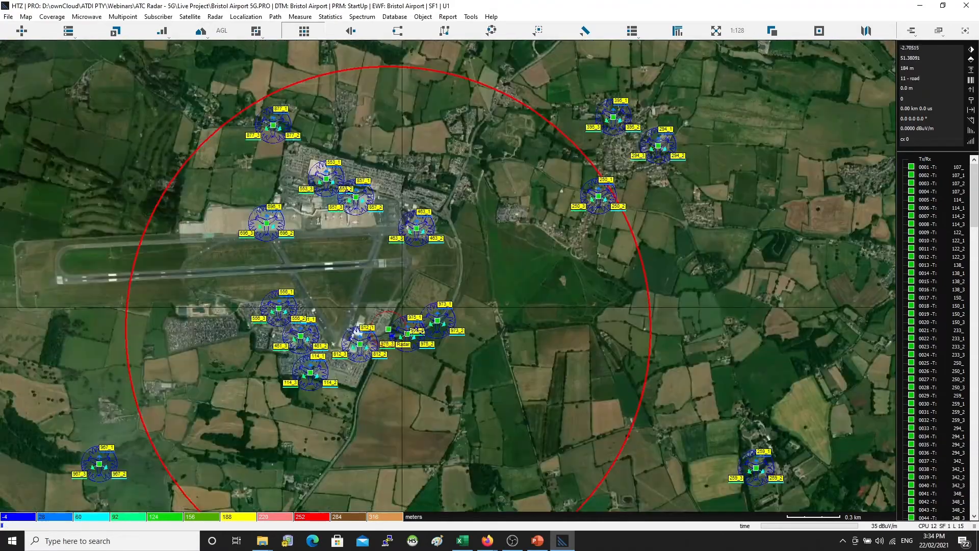
{"action": "right_click", "coordinate": [388, 328]}
{"action": "left_click", "coordinate": [437, 335]}
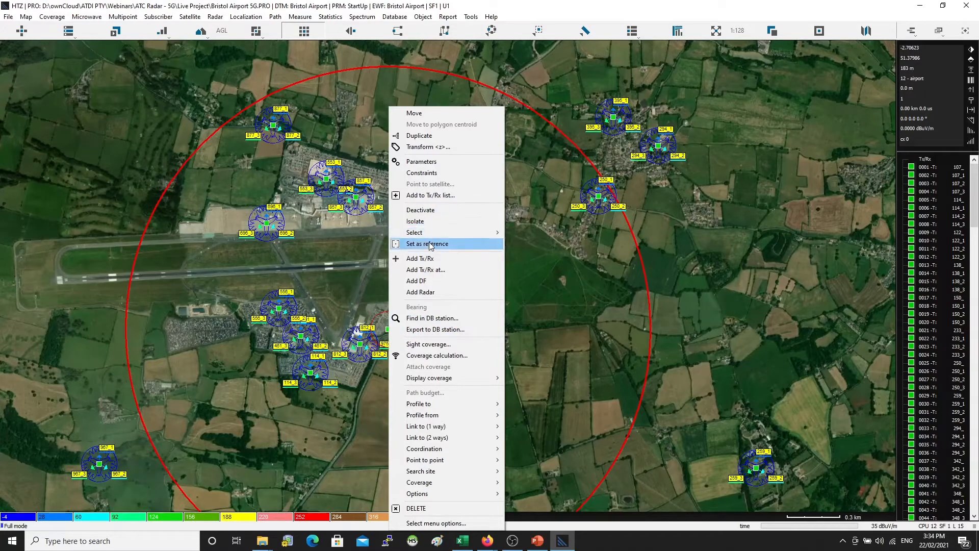
{"action": "mouse_move", "coordinate": [472, 234]}
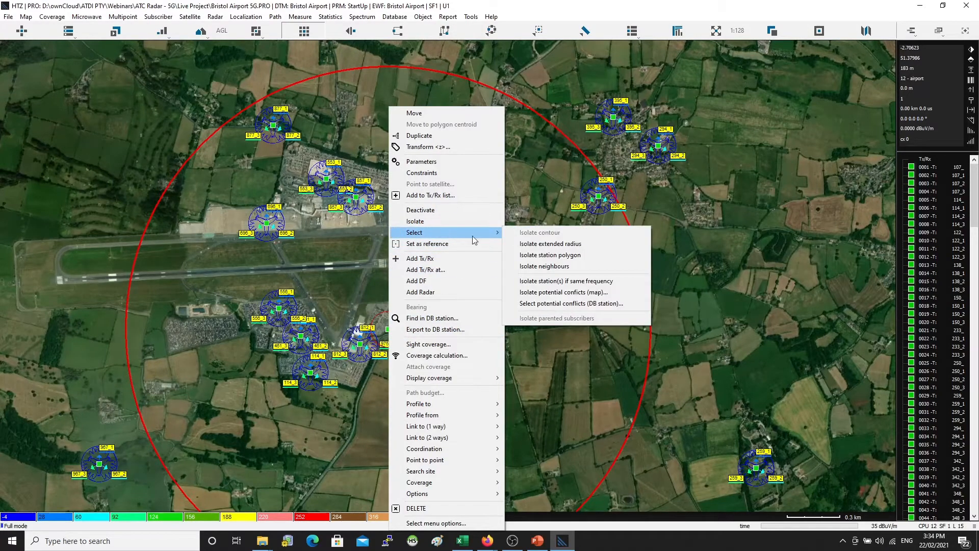
{"action": "left_click", "coordinate": [563, 249]}
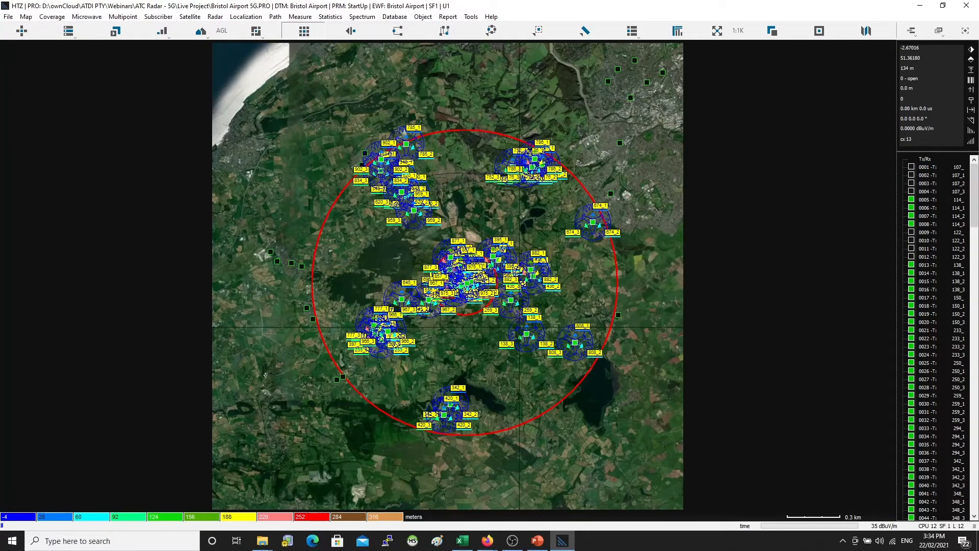
Delete all deactivated stations from the project and check the remaining sites around the radar
{"action": "scroll", "coordinate": [519, 315], "scroll_direction": "up", "scroll_amount": 1}
{"action": "scroll", "coordinate": [458, 214], "scroll_direction": "up", "scroll_amount": 2}
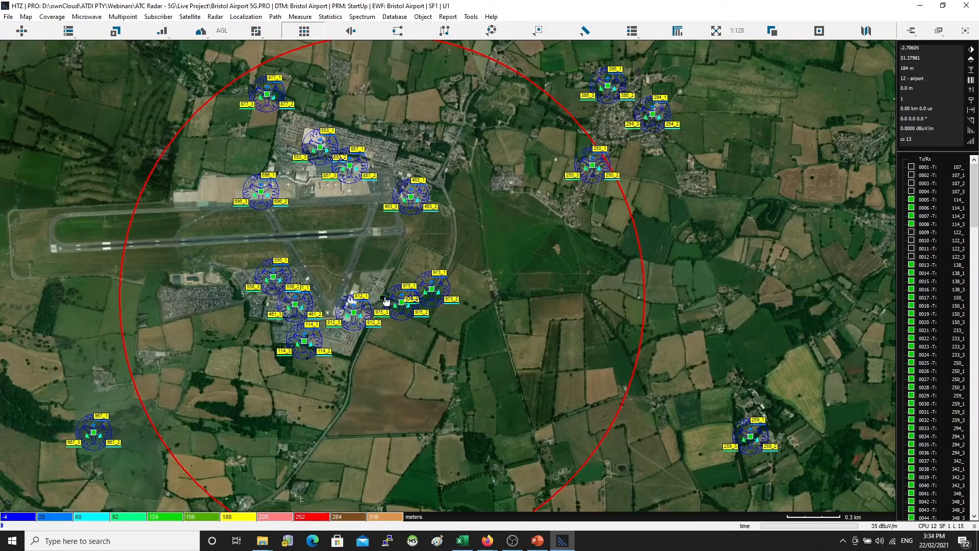
{"action": "right_click", "coordinate": [383, 298]}
{"action": "left_click", "coordinate": [412, 319]}
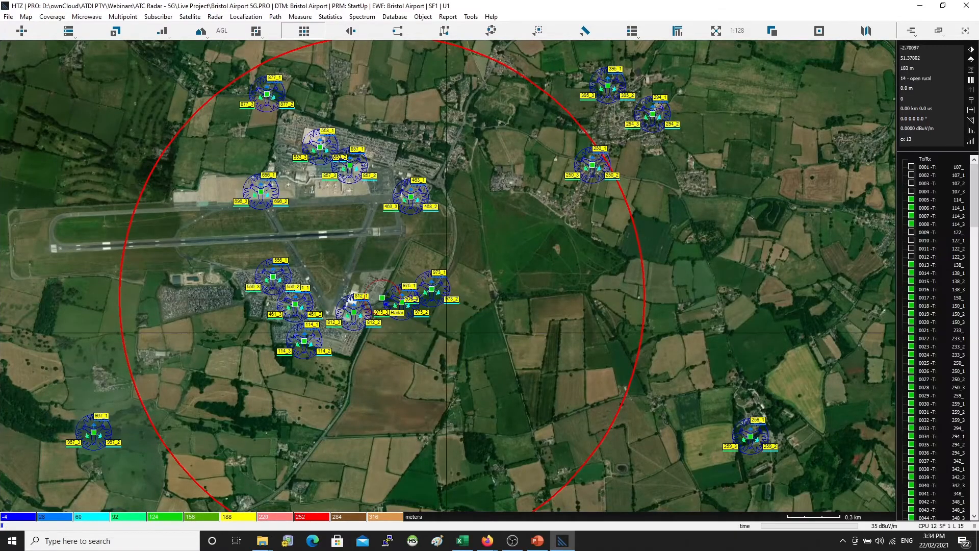
{"action": "scroll", "coordinate": [469, 337], "scroll_direction": "down", "scroll_amount": 3}
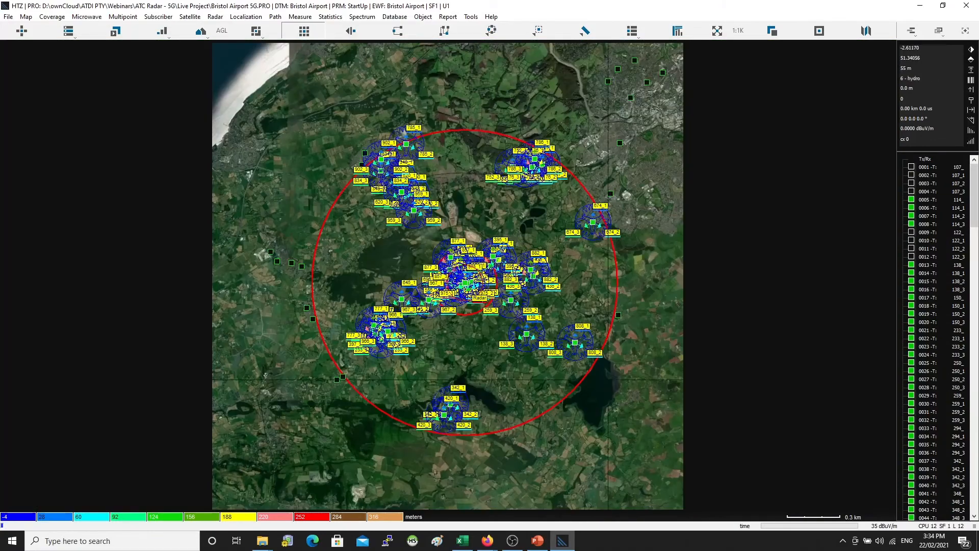
{"action": "key", "text": "Delete"}
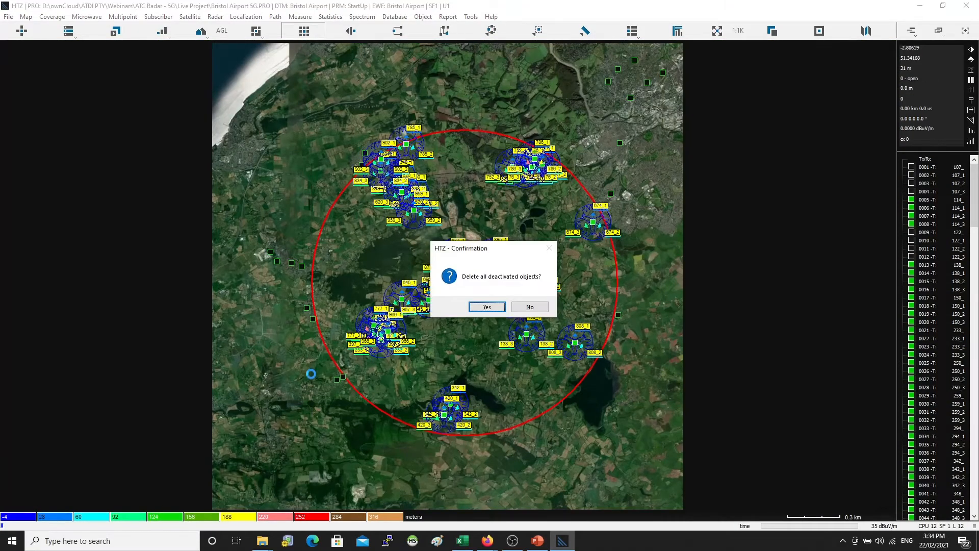
{"action": "key", "text": "Return"}
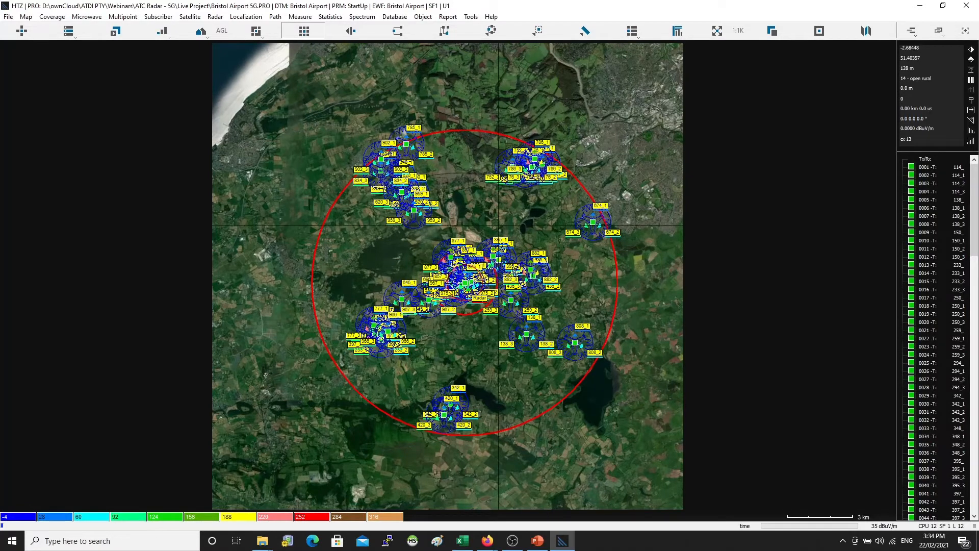
{"action": "scroll", "coordinate": [493, 253], "scroll_direction": "up", "scroll_amount": 1}
{"action": "left_click_drag", "start_coordinate": [510, 309], "coordinate": [514, 203]}
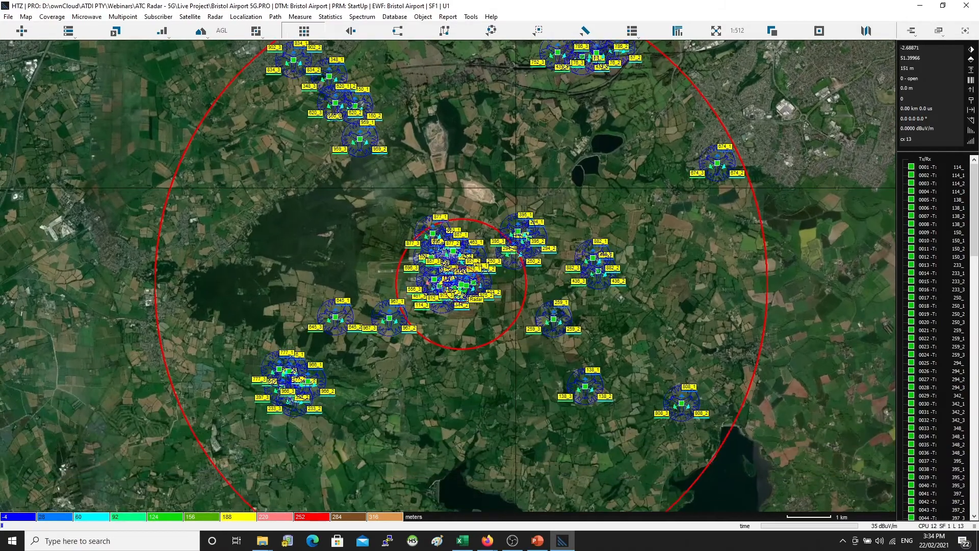
{"action": "scroll", "coordinate": [468, 280], "scroll_direction": "down", "scroll_amount": 1}
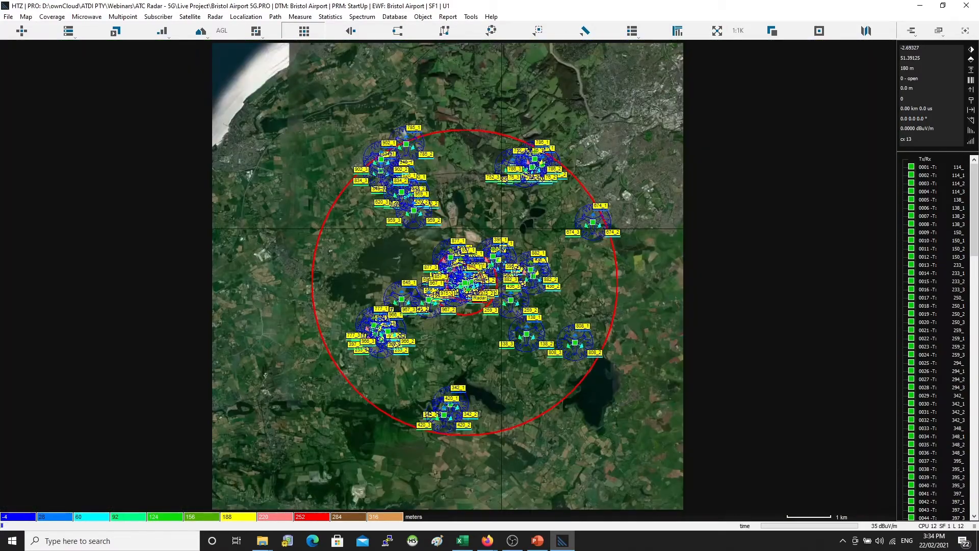
Review the technical parameters of the remaining sites in the station list, including antenna height, azimuth and gain
{"action": "left_click", "coordinate": [69, 35]}
{"action": "left_click", "coordinate": [115, 46]}
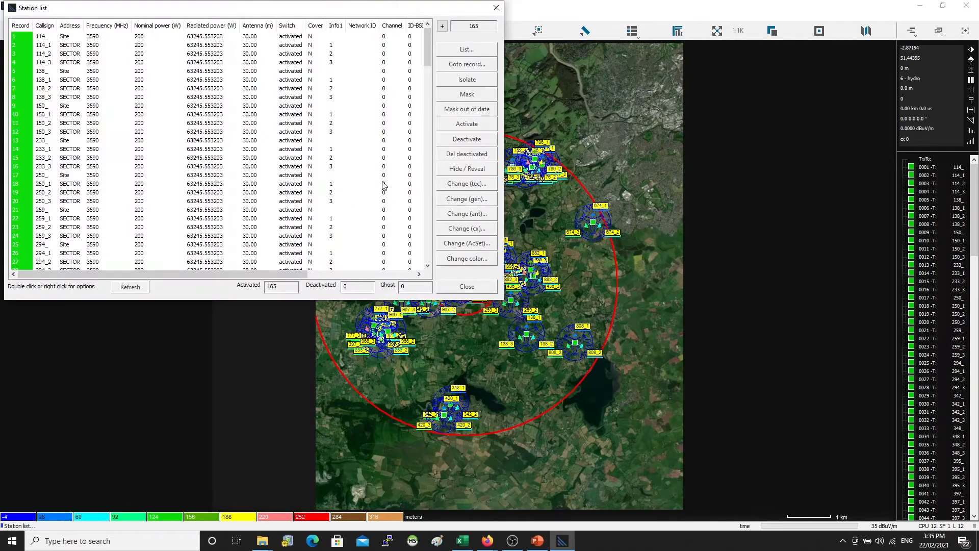
{"action": "left_click_drag", "start_coordinate": [218, 9], "coordinate": [243, 76]}
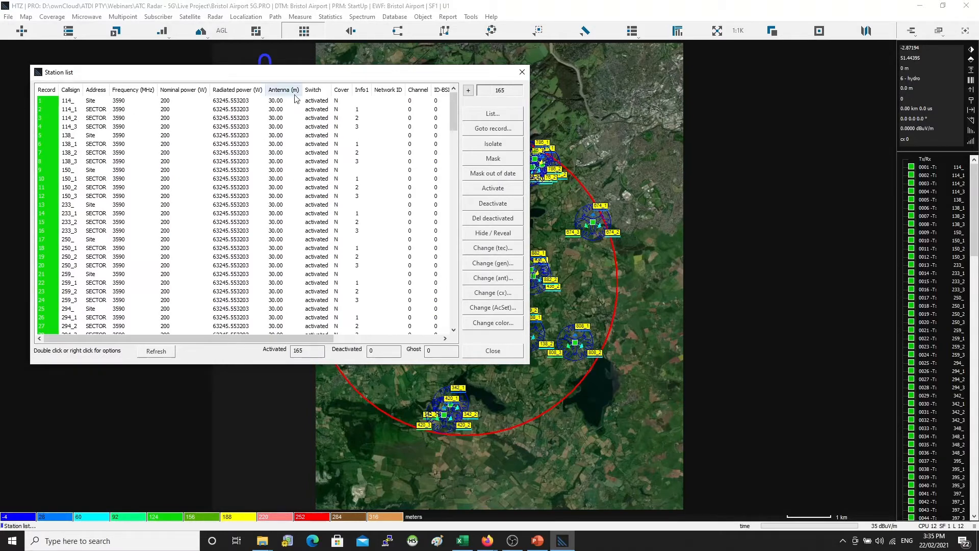
{"action": "left_click", "coordinate": [306, 239]}
{"action": "left_click_drag", "start_coordinate": [295, 338], "coordinate": [402, 337]}
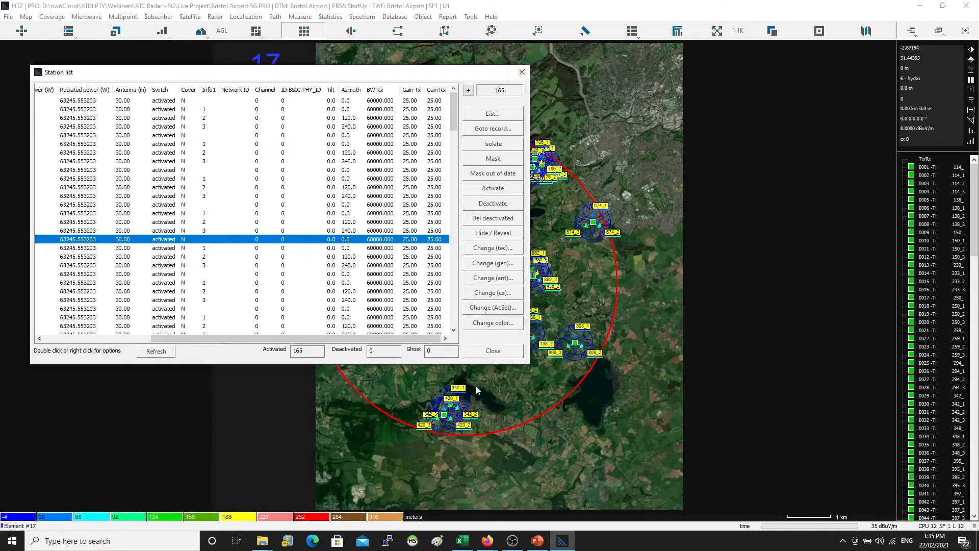
Inspect the antenna pattern and general parameters of sector 233_2, and close the station list
{"action": "left_click", "coordinate": [143, 221]}
{"action": "right_click", "coordinate": [144, 222]}
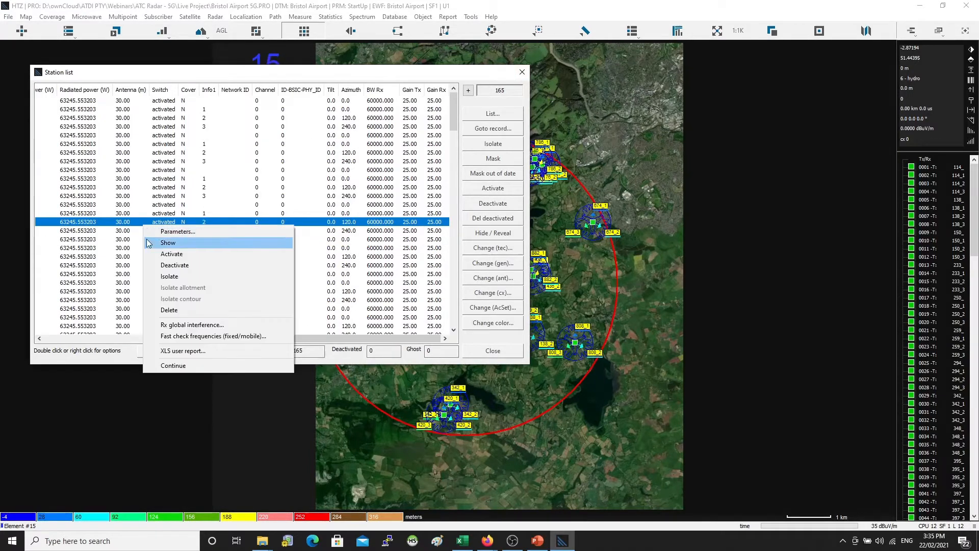
{"action": "left_click", "coordinate": [252, 229]}
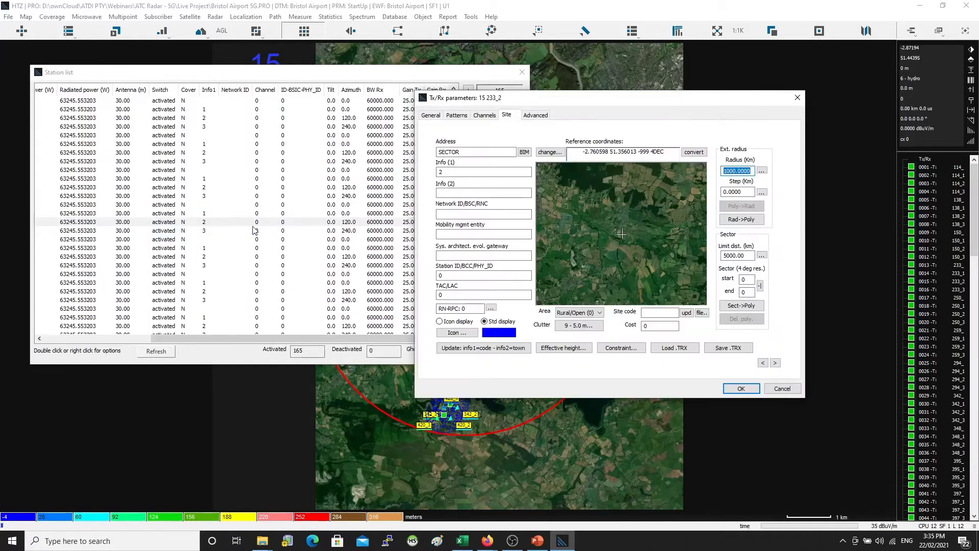
{"action": "left_click", "coordinate": [431, 117]}
{"action": "left_click", "coordinate": [455, 116]}
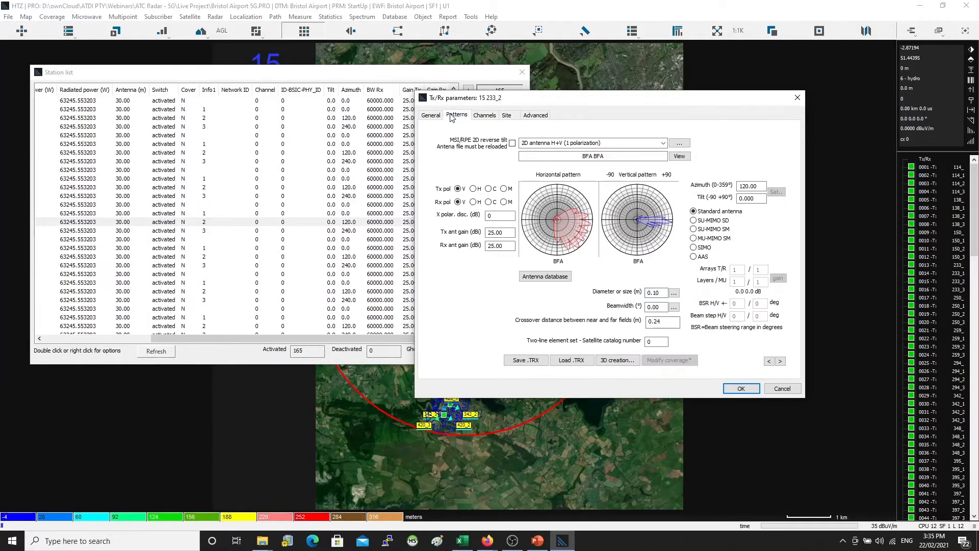
{"action": "left_click", "coordinate": [431, 116]}
{"action": "left_click", "coordinate": [740, 389]}
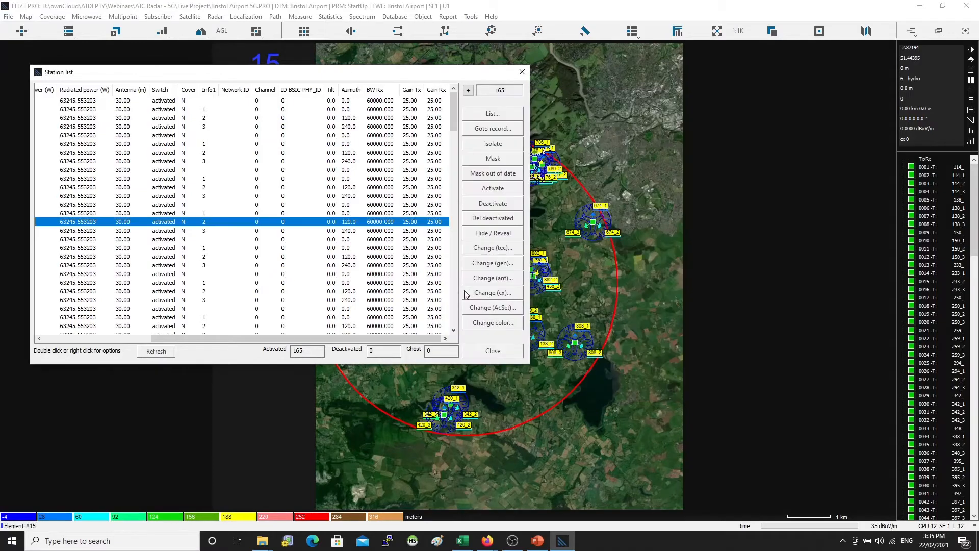
{"action": "left_click", "coordinate": [527, 74]}
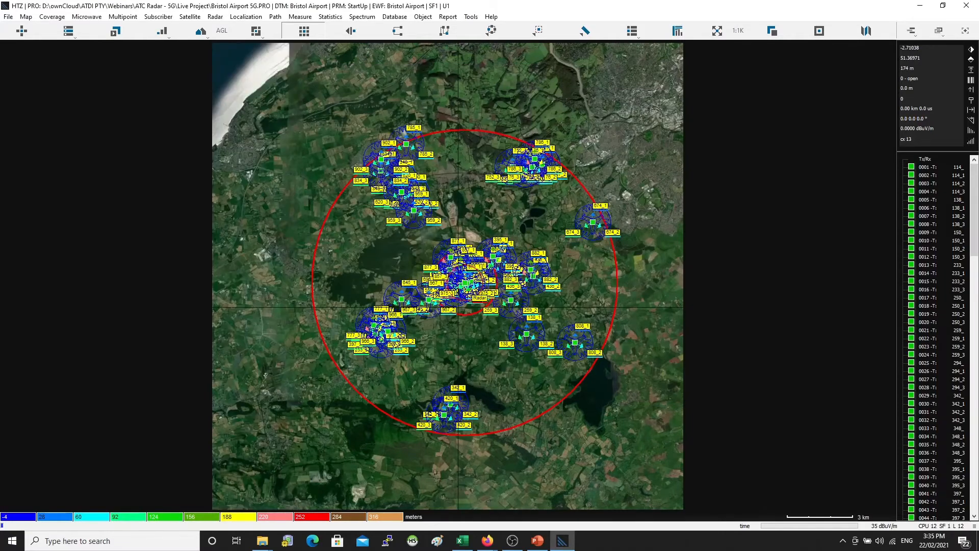
Examine the placement of the 5G sites in the residential area northeast of the radar, around sites 76 and 433
{"action": "scroll", "coordinate": [460, 252], "scroll_direction": "up", "scroll_amount": 1}
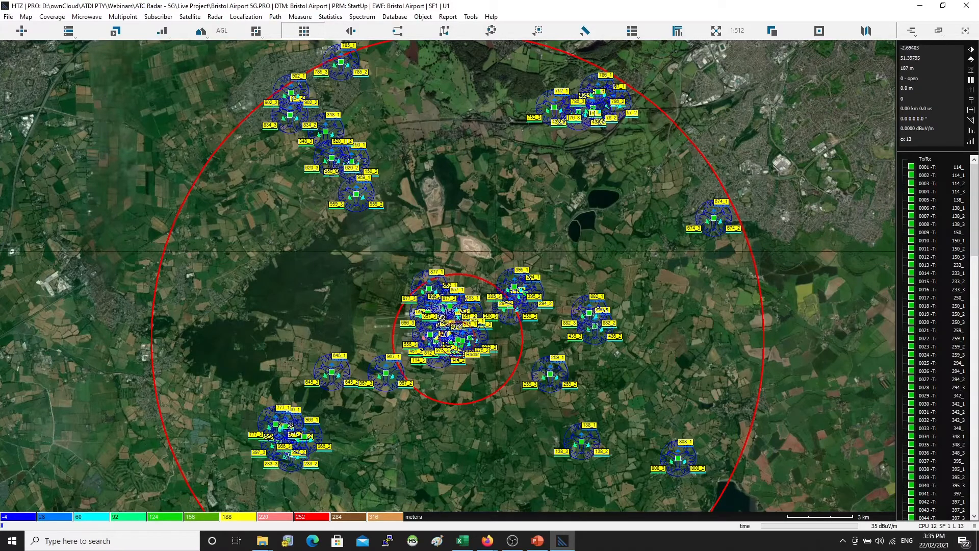
{"action": "left_click_drag", "start_coordinate": [455, 237], "coordinate": [455, 215]}
{"action": "left_click_drag", "start_coordinate": [555, 156], "coordinate": [556, 198]}
{"action": "scroll", "coordinate": [586, 100], "scroll_direction": "up", "scroll_amount": 1}
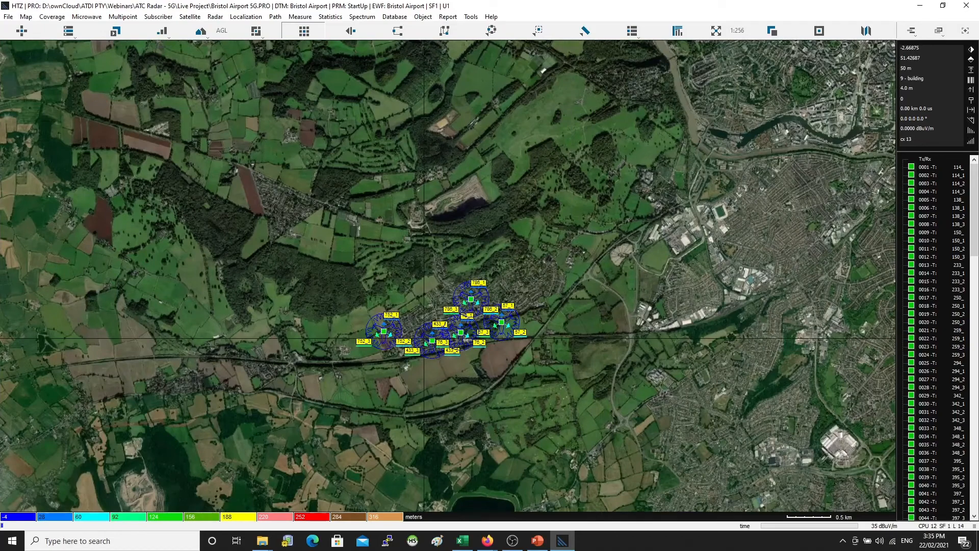
{"action": "scroll", "coordinate": [450, 347], "scroll_direction": "up", "scroll_amount": 1}
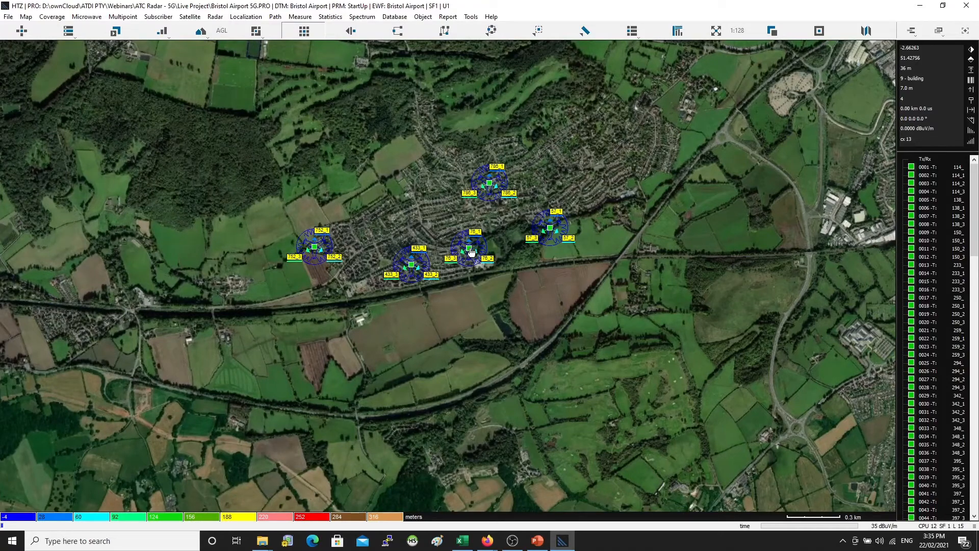
{"action": "scroll", "coordinate": [471, 252], "scroll_direction": "up", "scroll_amount": 2}
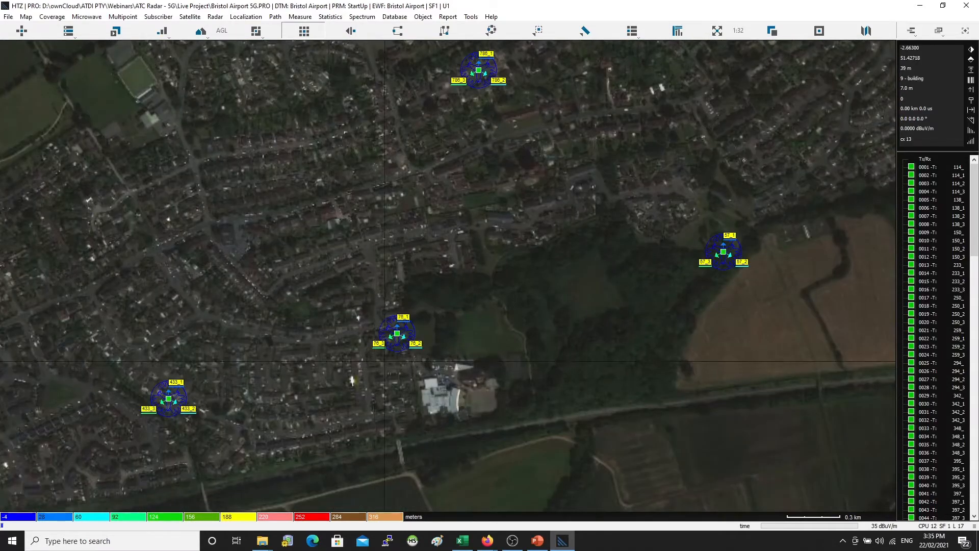
{"action": "left_click_drag", "start_coordinate": [361, 373], "coordinate": [460, 318]}
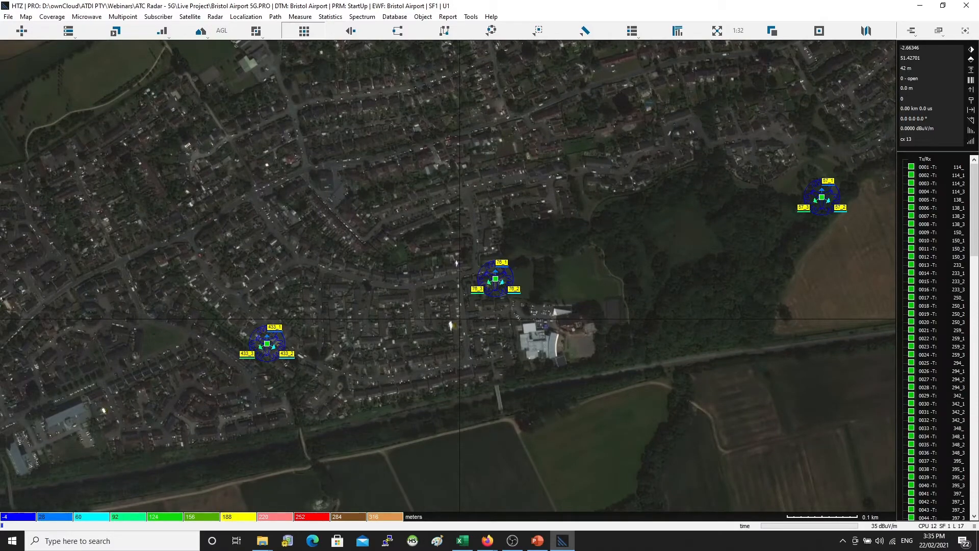
{"action": "scroll", "coordinate": [286, 333], "scroll_direction": "up", "scroll_amount": 1}
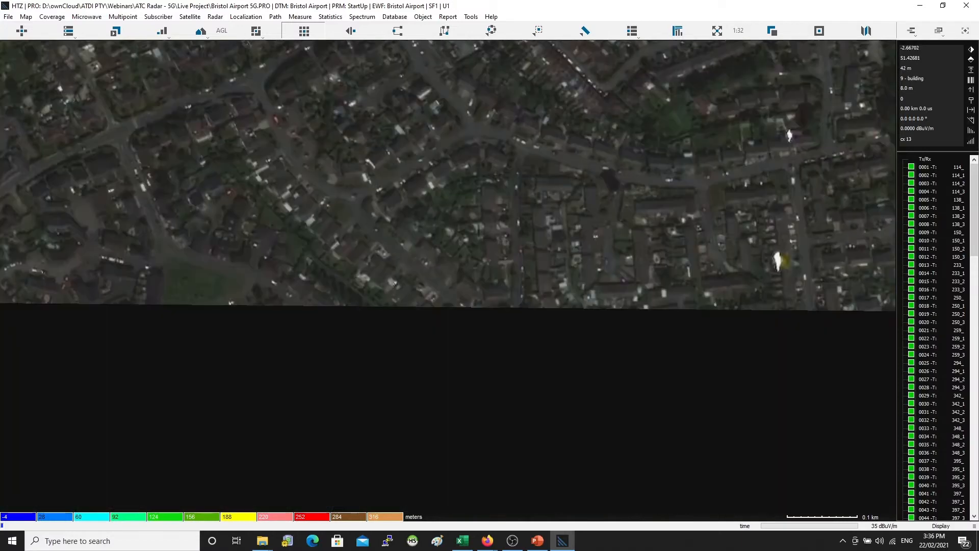
Switch the base map layer to Map+Buildings to overlay the building clutter on the aerial imagery
{"action": "left_click", "coordinate": [865, 30]}
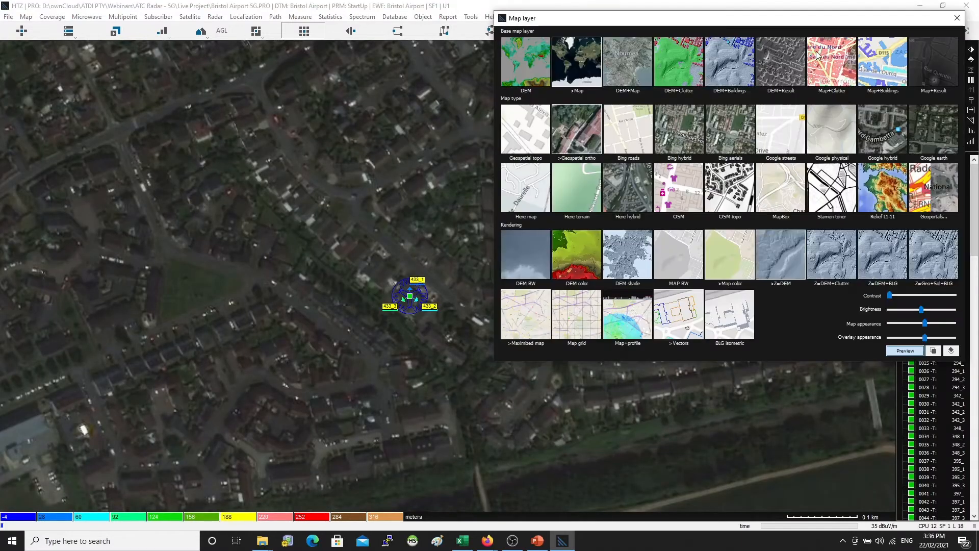
{"action": "left_click", "coordinate": [889, 70]}
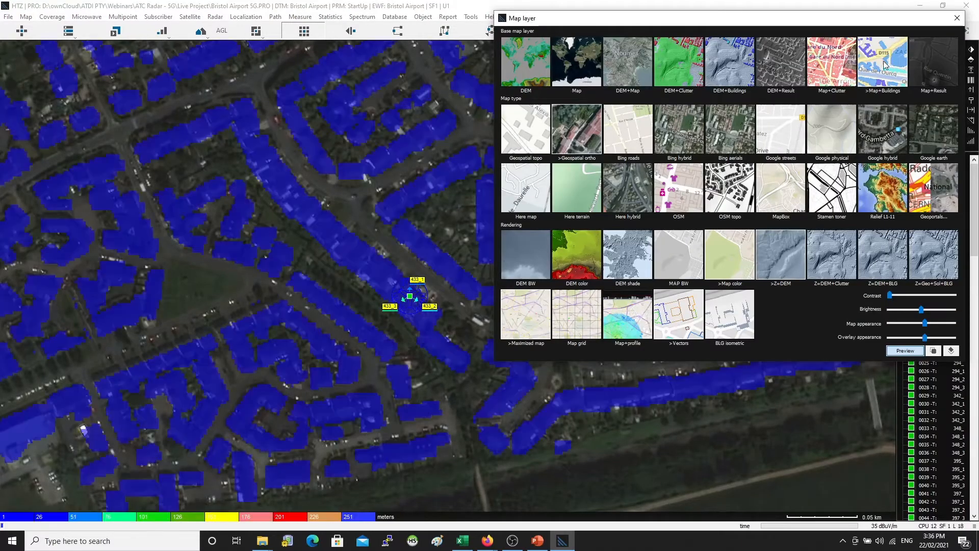
{"action": "left_click", "coordinate": [956, 18]}
{"action": "left_click_drag", "start_coordinate": [826, 262], "coordinate": [520, 324]}
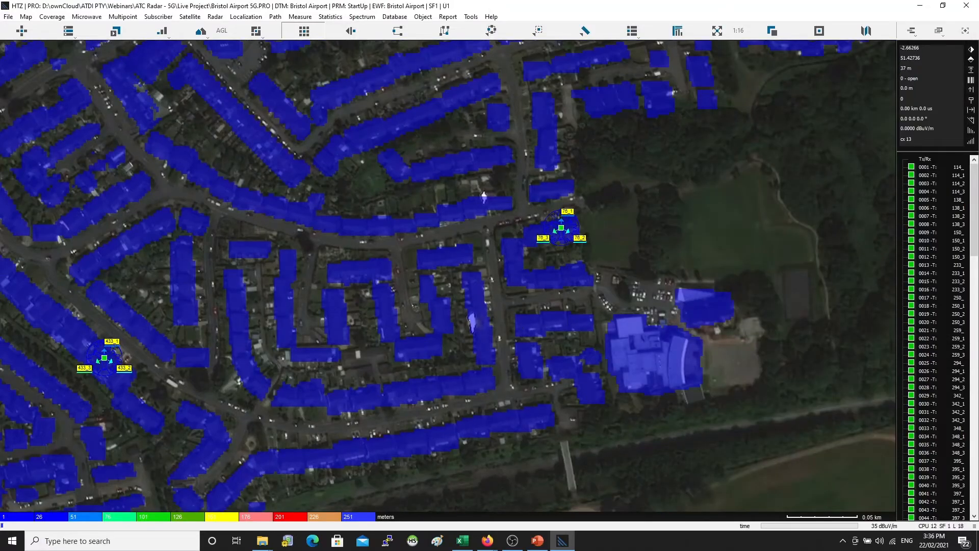
Check site 76_ against the building clutter beneath it and bring up its Tx/Rx parameters
{"action": "scroll", "coordinate": [439, 227], "scroll_direction": "up", "scroll_amount": 1}
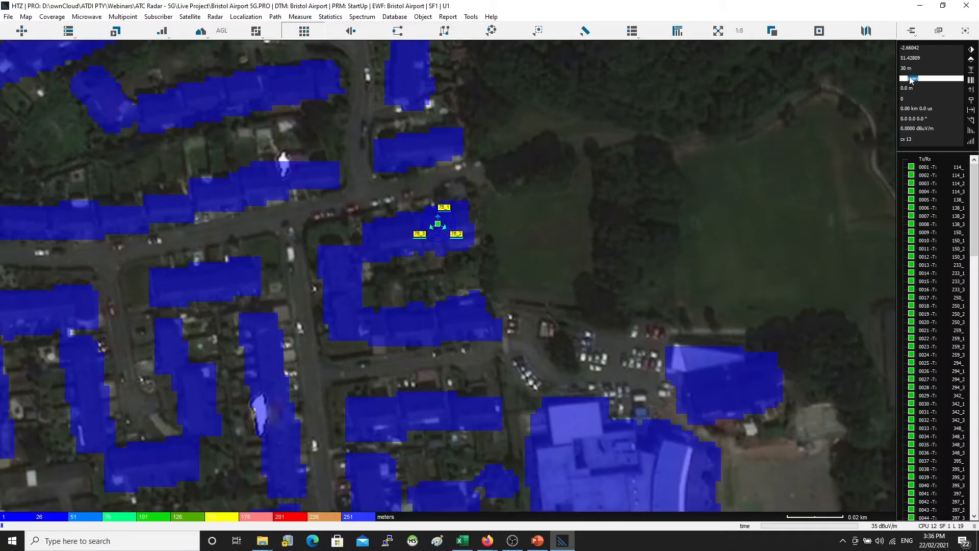
{"action": "right_click", "coordinate": [441, 228]}
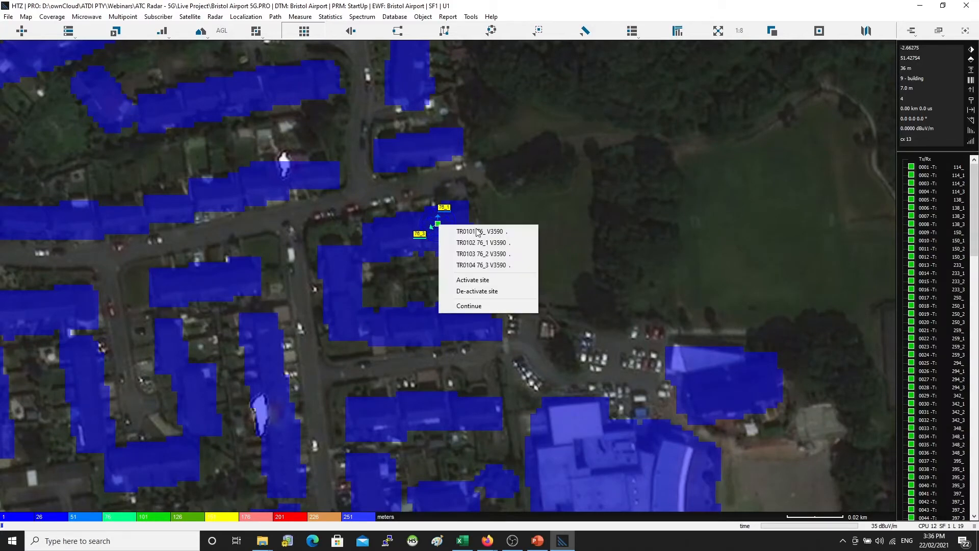
{"action": "left_click", "coordinate": [442, 230]}
{"action": "left_click", "coordinate": [500, 162]}
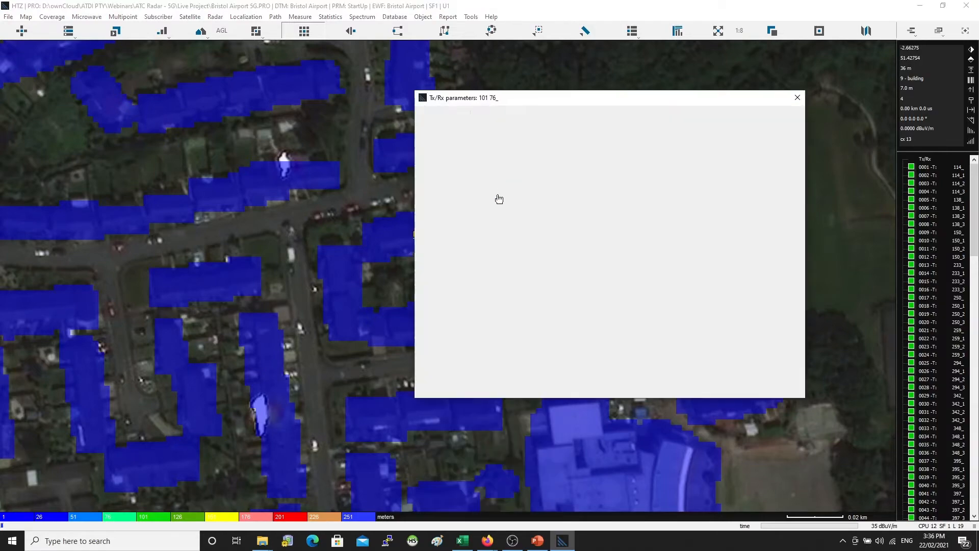
{"action": "key", "text": "Escape"}
Open the isolate-by-query selection for the stations around the radar
{"action": "scroll", "coordinate": [402, 281], "scroll_direction": "down", "scroll_amount": 4}
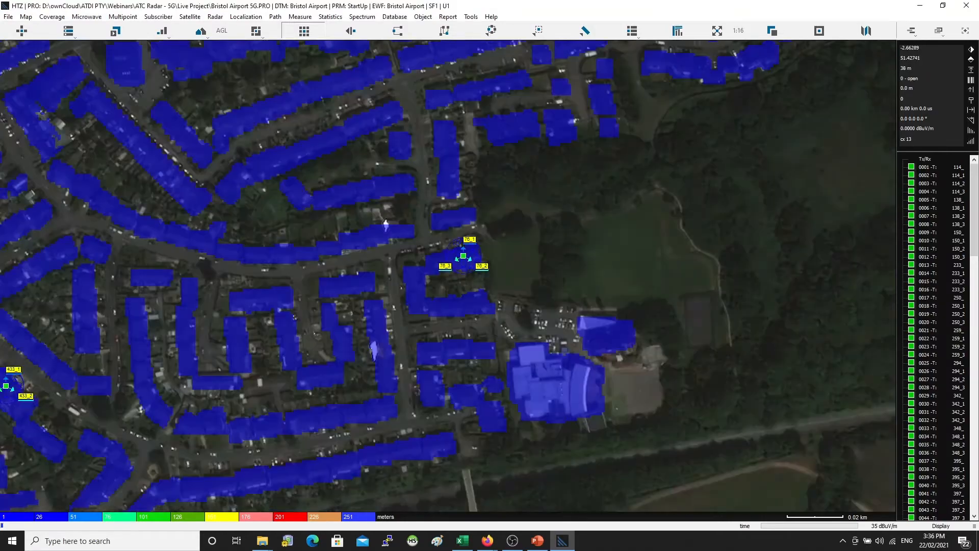
{"action": "scroll", "coordinate": [639, 150], "scroll_direction": "down", "scroll_amount": 2}
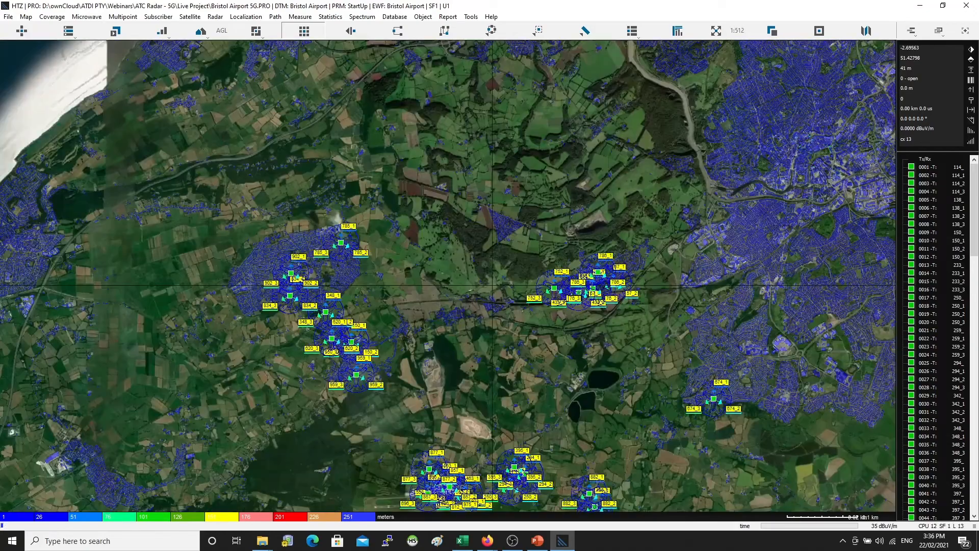
{"action": "key", "text": "Down"}
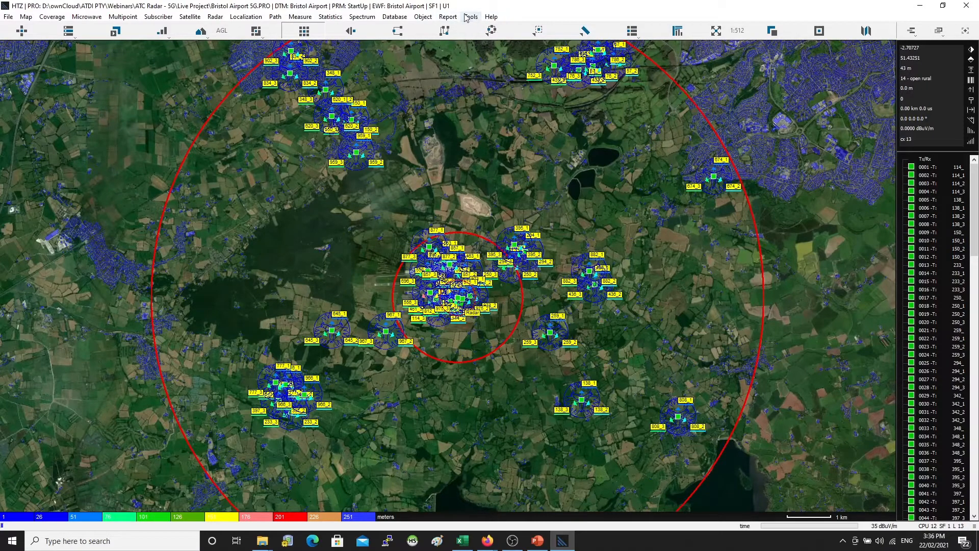
{"action": "left_click", "coordinate": [423, 17]}
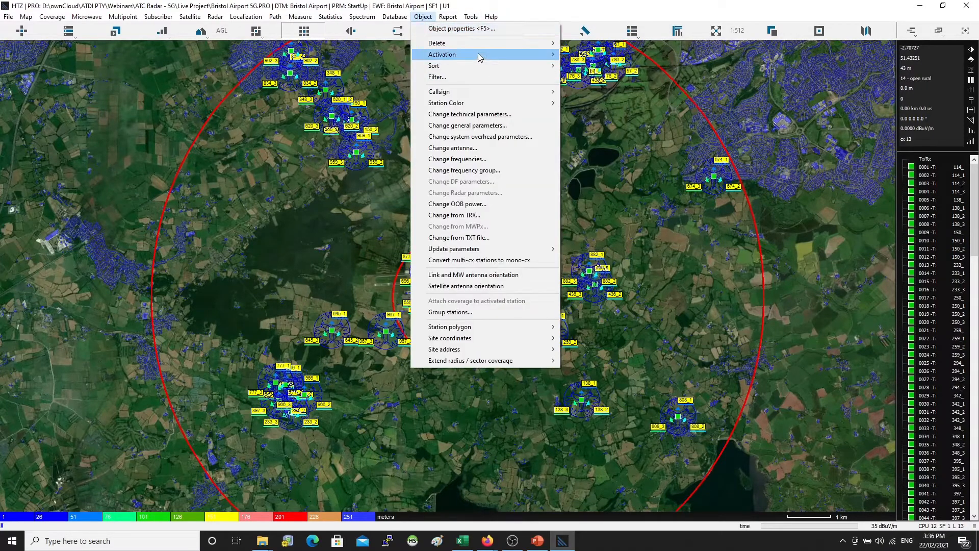
{"action": "mouse_move", "coordinate": [479, 57]}
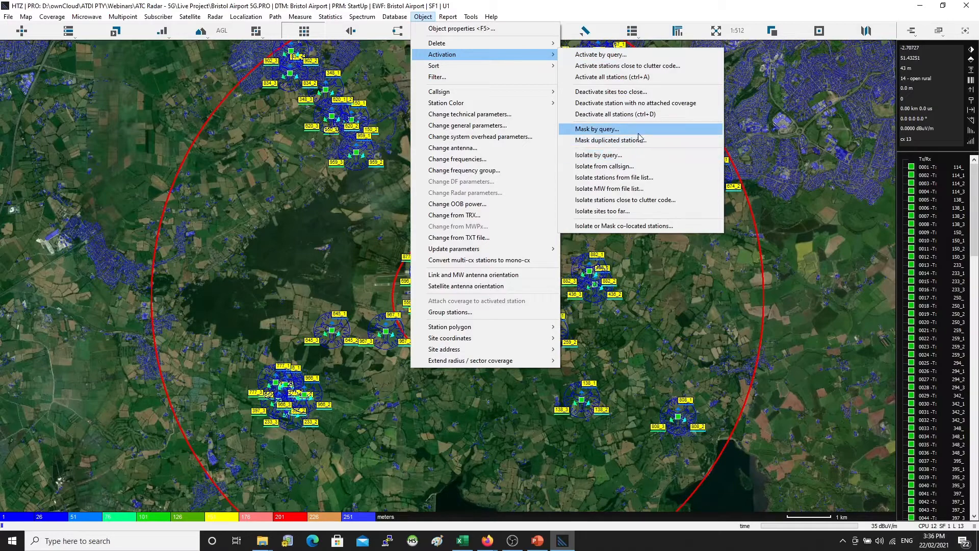
{"action": "left_click", "coordinate": [656, 160]}
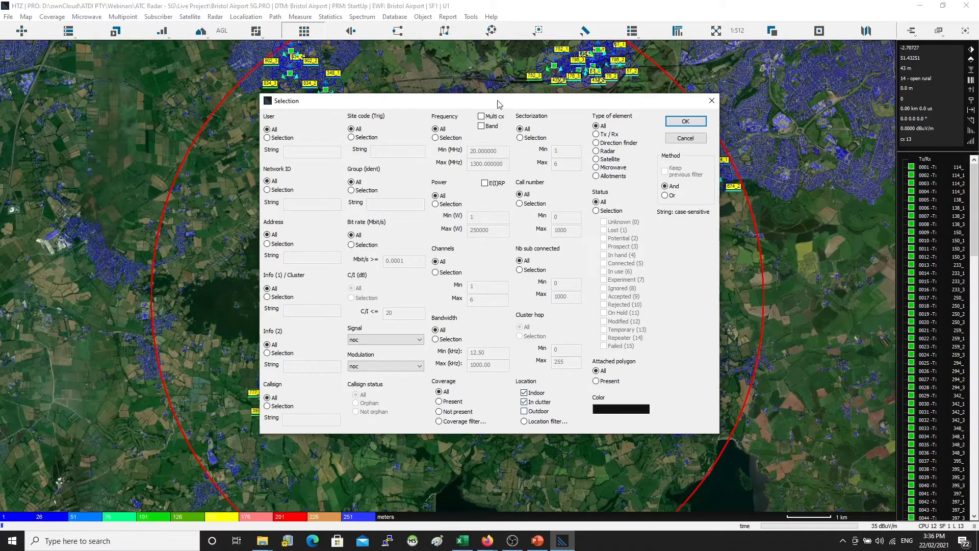
{"action": "left_click_drag", "start_coordinate": [512, 106], "coordinate": [703, 68]}
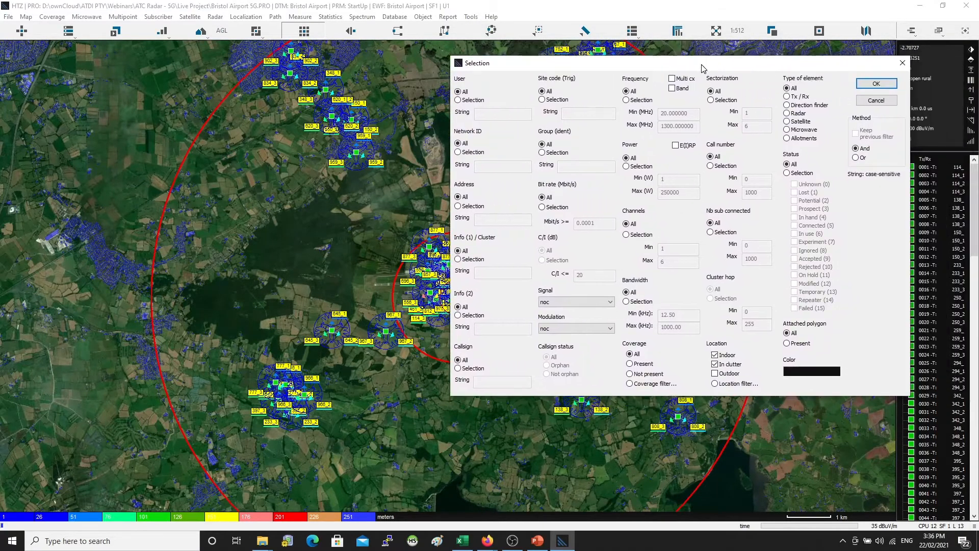
Run the station selection query for all elements located indoor or in clutter
{"action": "left_click", "coordinate": [875, 83]}
{"action": "scroll", "coordinate": [497, 244], "scroll_direction": "down", "scroll_amount": 4}
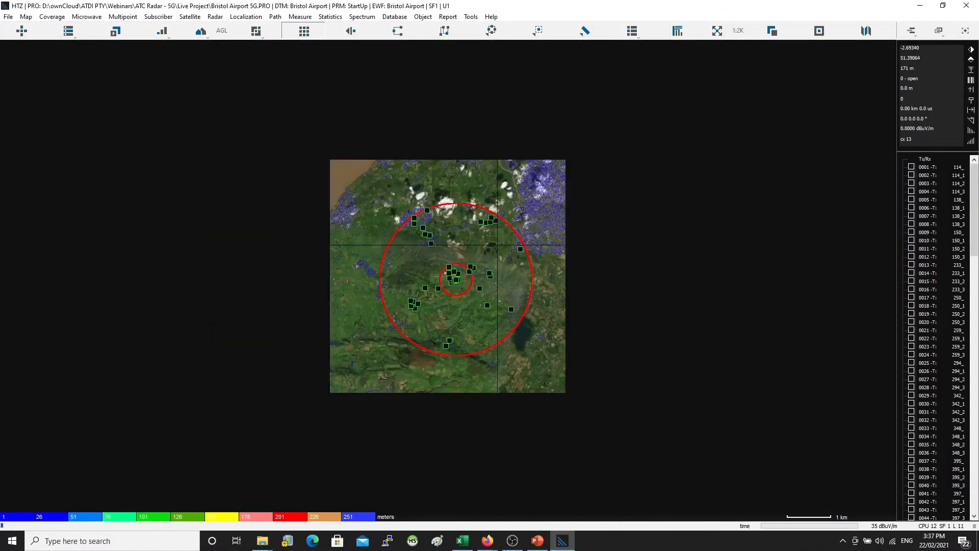
Examine the deactivated station sites around the airport against the building clutter in the surrounding towns and villages
{"action": "scroll", "coordinate": [497, 245], "scroll_direction": "up", "scroll_amount": 4}
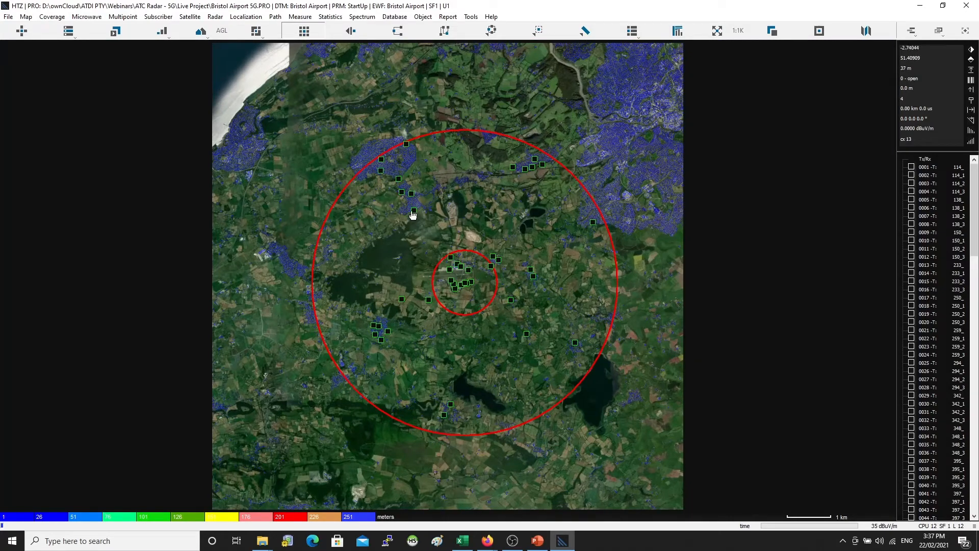
{"action": "scroll", "coordinate": [413, 215], "scroll_direction": "up", "scroll_amount": 8}
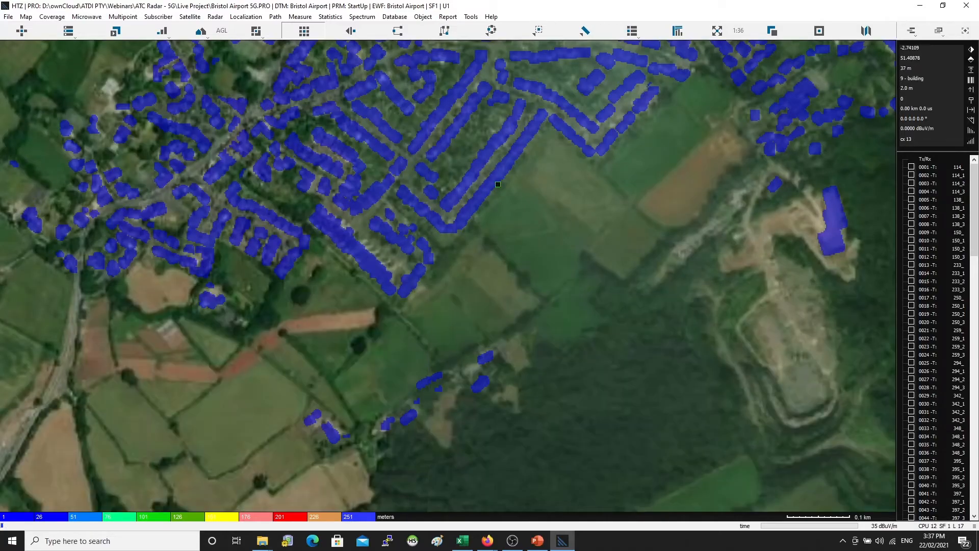
{"action": "scroll", "coordinate": [479, 204], "scroll_direction": "up", "scroll_amount": 1}
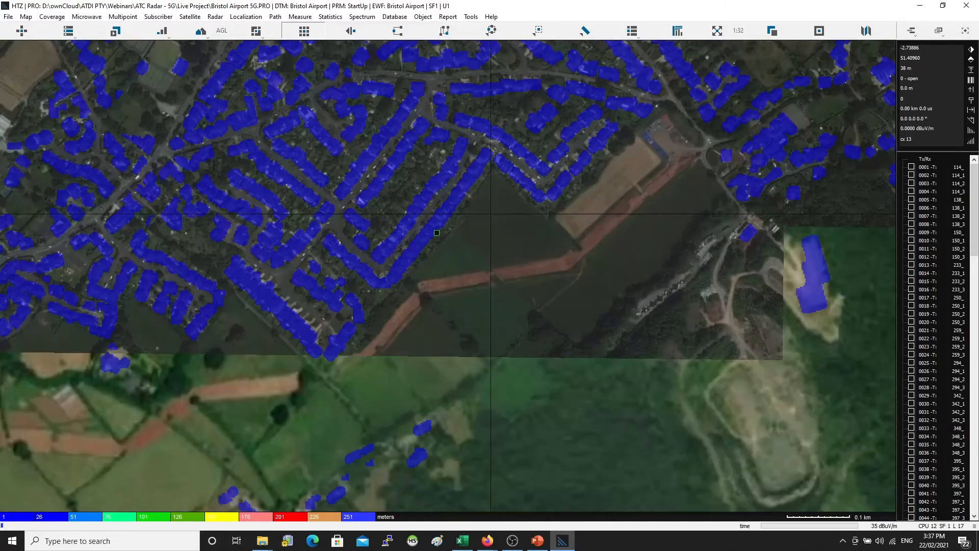
{"action": "scroll", "coordinate": [490, 214], "scroll_direction": "down", "scroll_amount": 5}
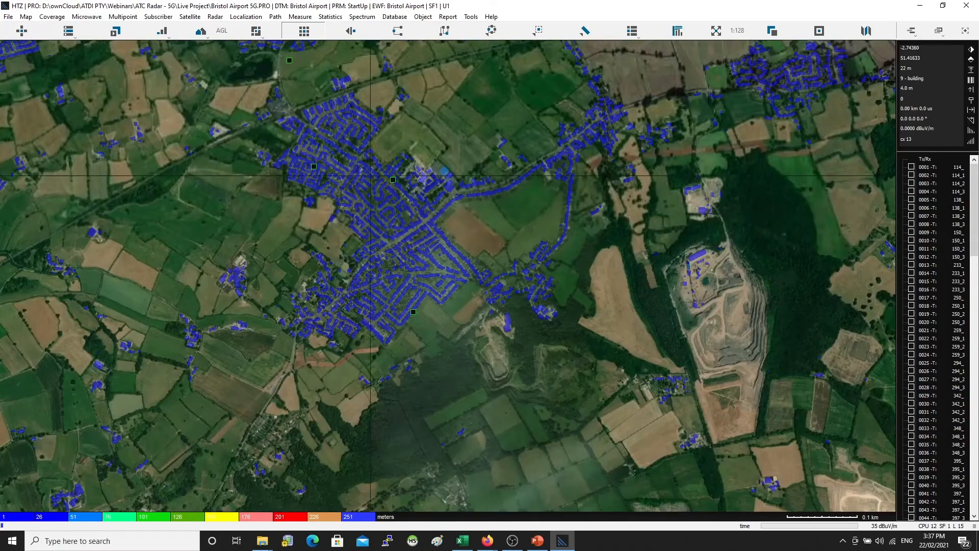
{"action": "scroll", "coordinate": [370, 176], "scroll_direction": "up", "scroll_amount": 6}
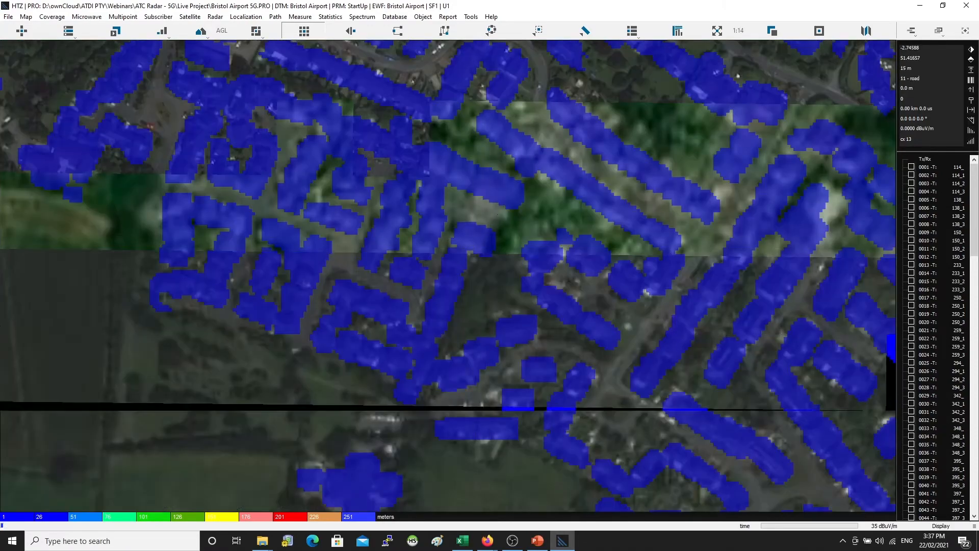
{"action": "scroll", "coordinate": [448, 276], "scroll_direction": "down", "scroll_amount": 4}
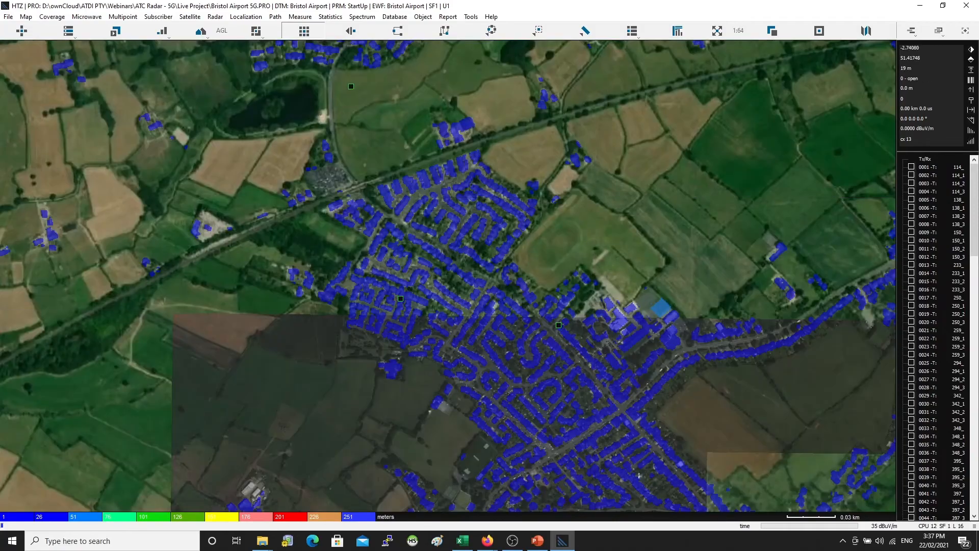
{"action": "scroll", "coordinate": [659, 270], "scroll_direction": "down", "scroll_amount": 4}
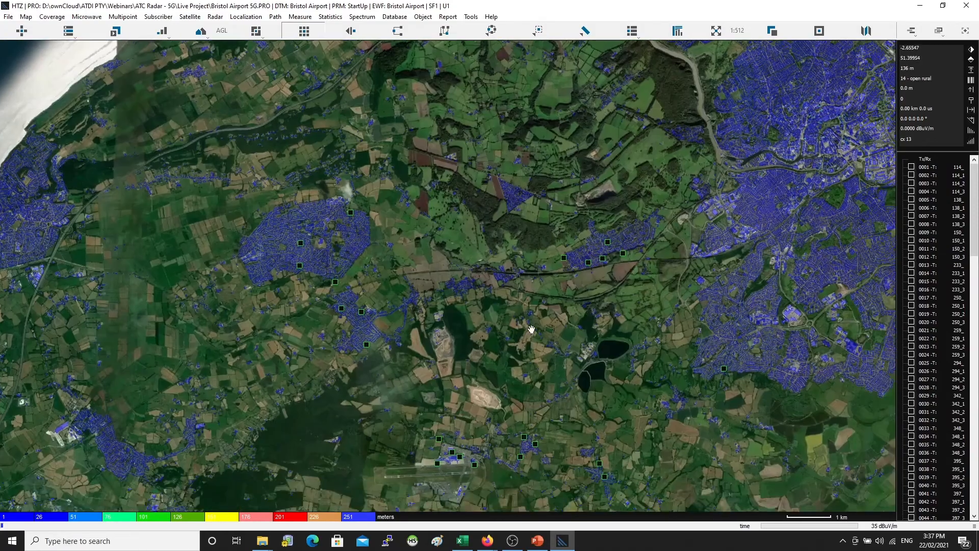
{"action": "left_click_drag", "start_coordinate": [411, 427], "coordinate": [439, 109]}
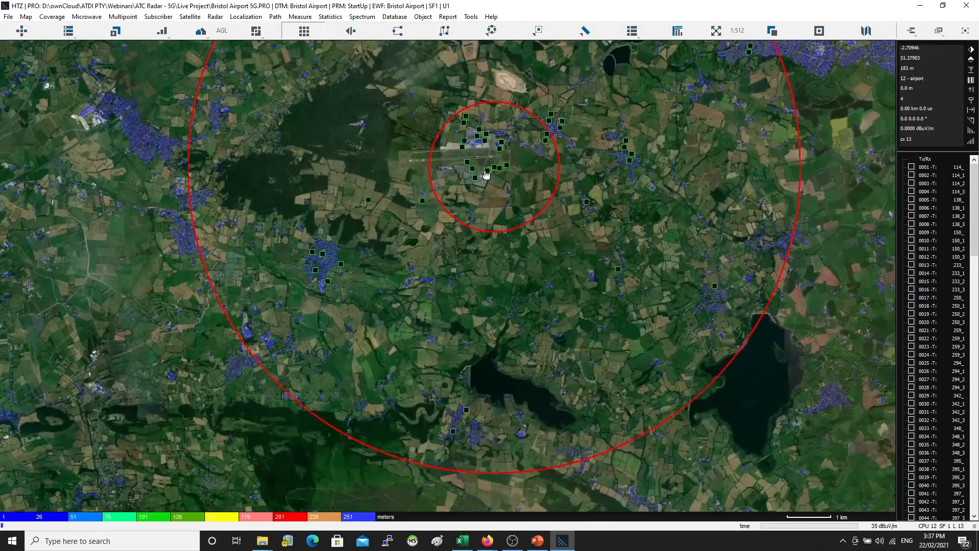
{"action": "scroll", "coordinate": [316, 260], "scroll_direction": "up", "scroll_amount": 4}
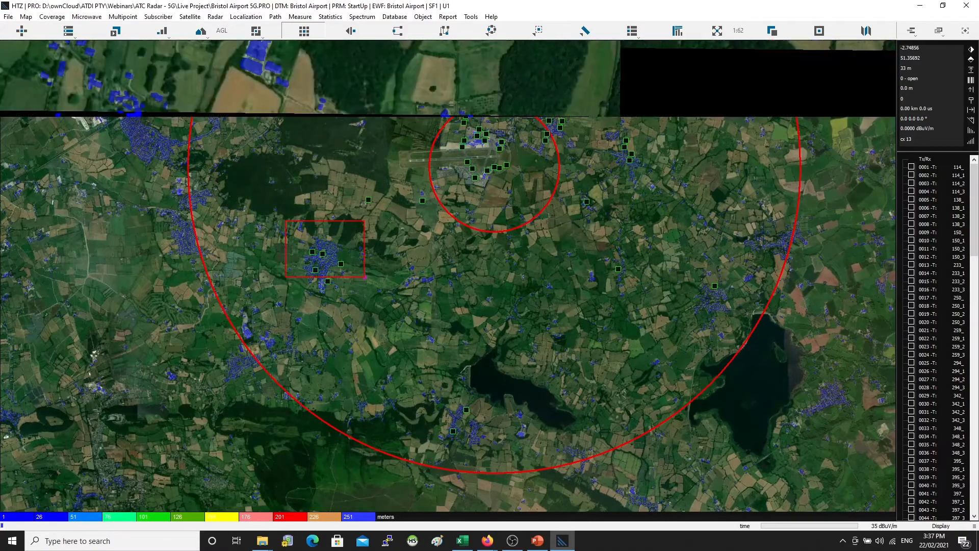
{"action": "scroll", "coordinate": [389, 369], "scroll_direction": "up", "scroll_amount": 2}
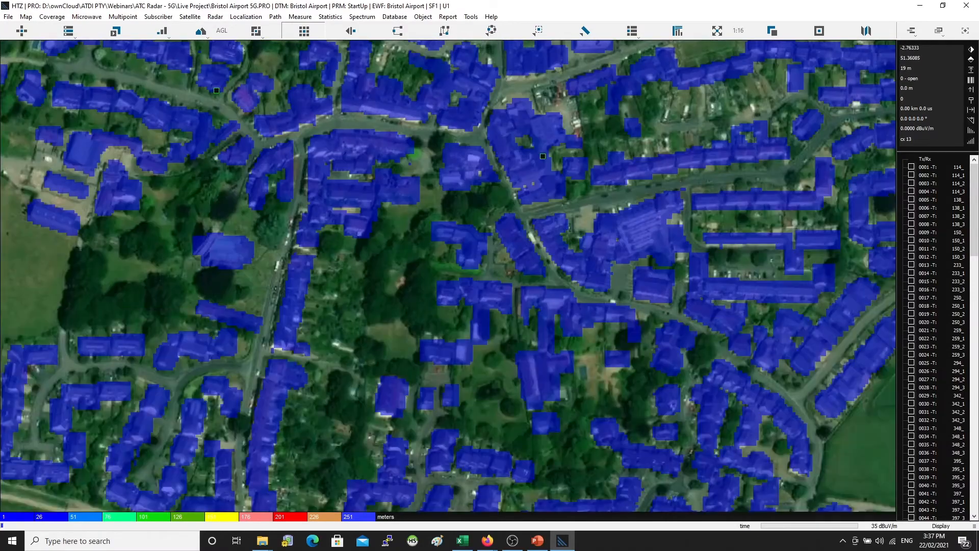
Set the antenna height of station 516_ to 4 m in its Tx/Rx parameters
{"action": "left_click", "coordinate": [544, 159]}
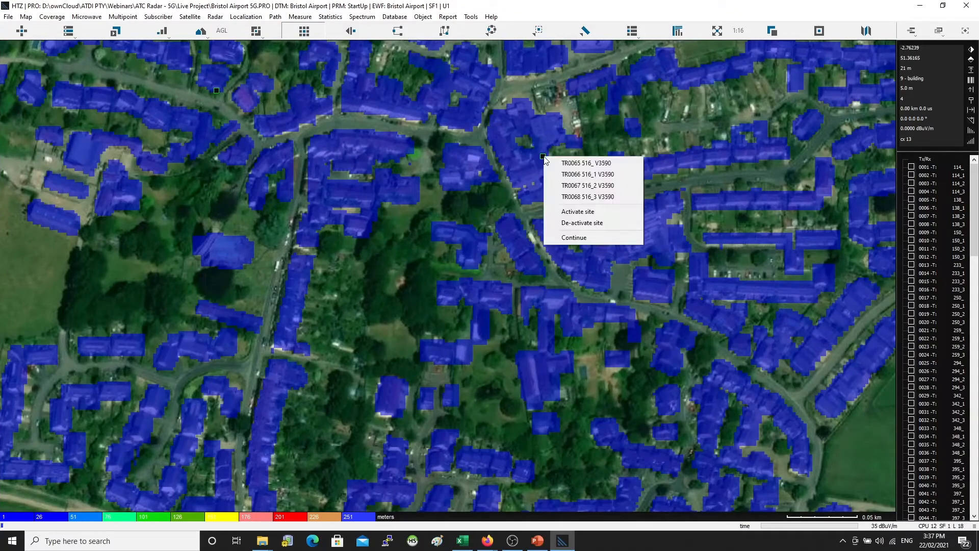
{"action": "left_click", "coordinate": [570, 164]}
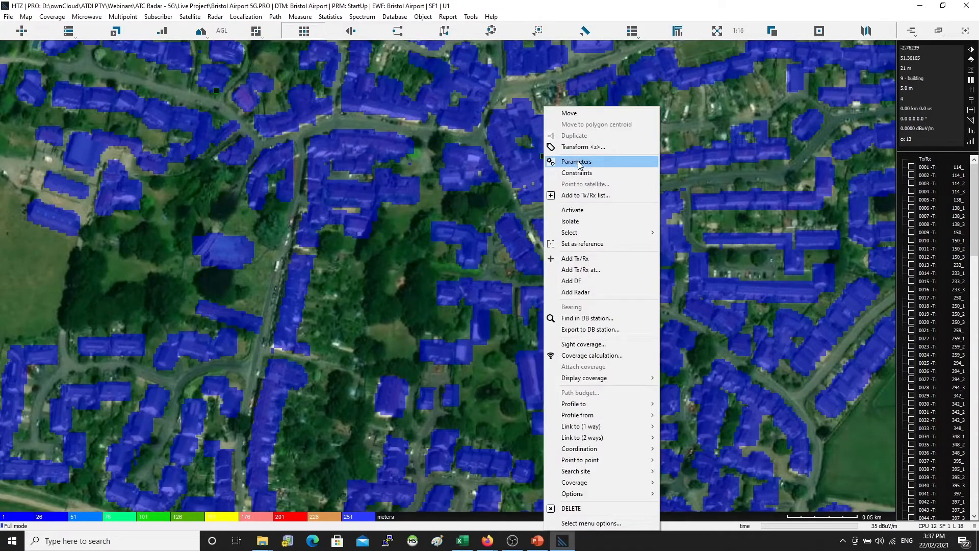
{"action": "left_click", "coordinate": [578, 162]}
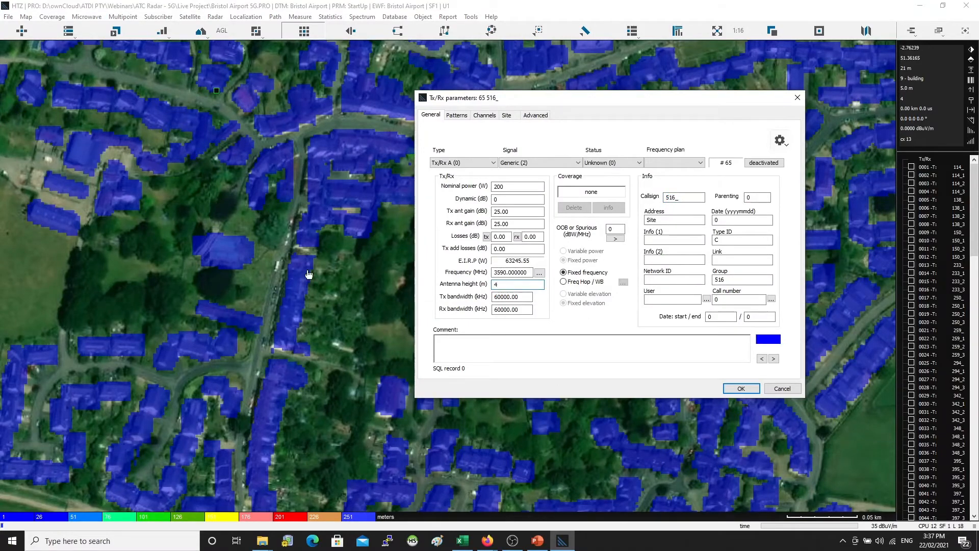
{"action": "key", "text": "Return"}
{"action": "scroll", "coordinate": [278, 269], "scroll_direction": "down", "scroll_amount": 5}
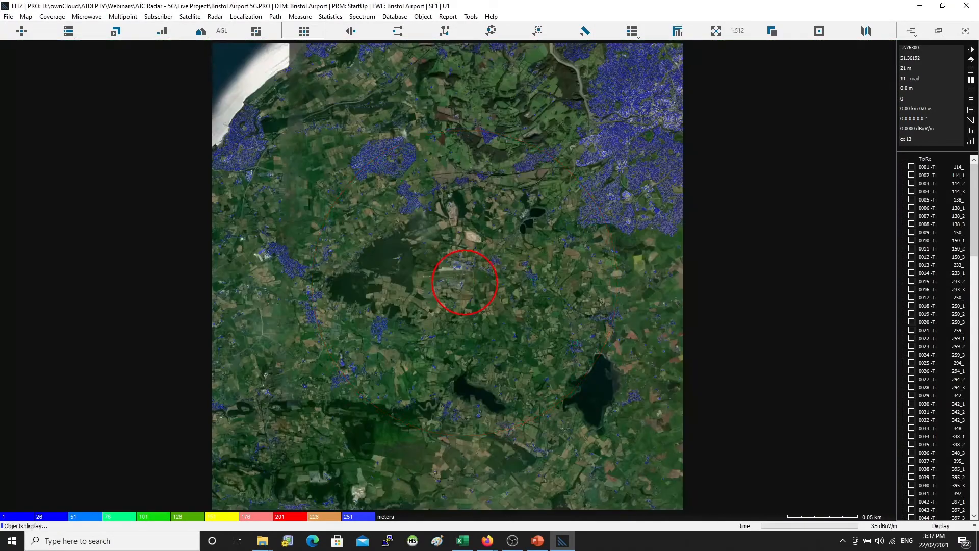
Isolate the stations by query, keeping the indoor and in-clutter location options for all element types
{"action": "left_click", "coordinate": [427, 17]}
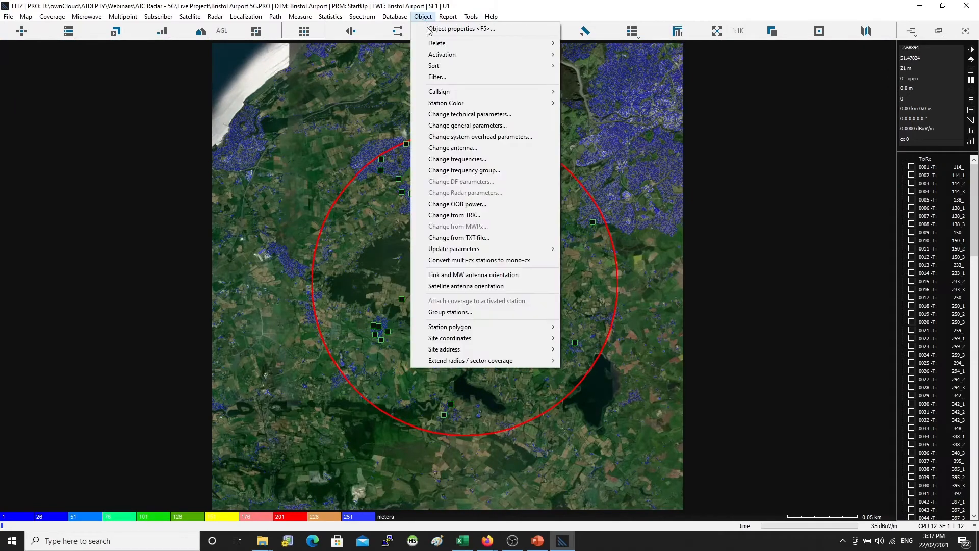
{"action": "mouse_move", "coordinate": [469, 107]}
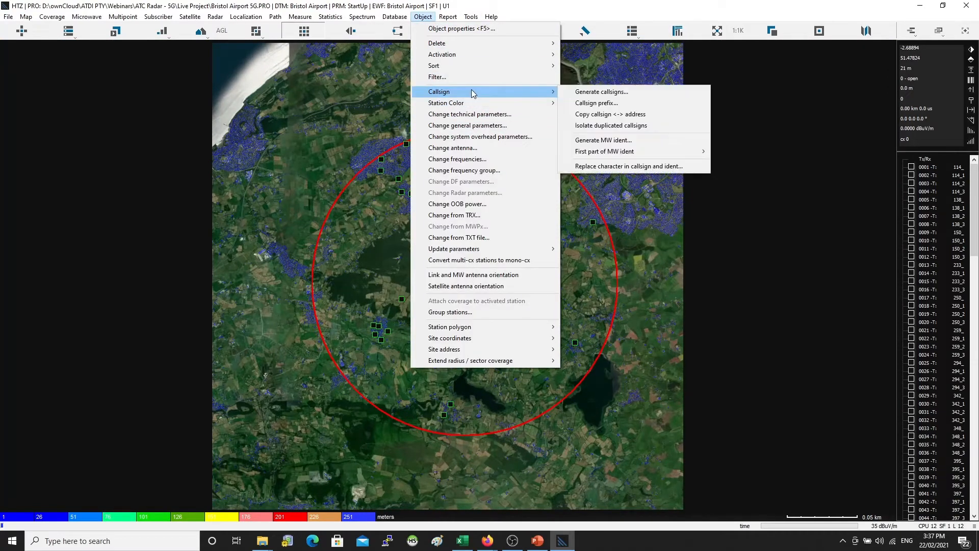
{"action": "mouse_move", "coordinate": [471, 68]}
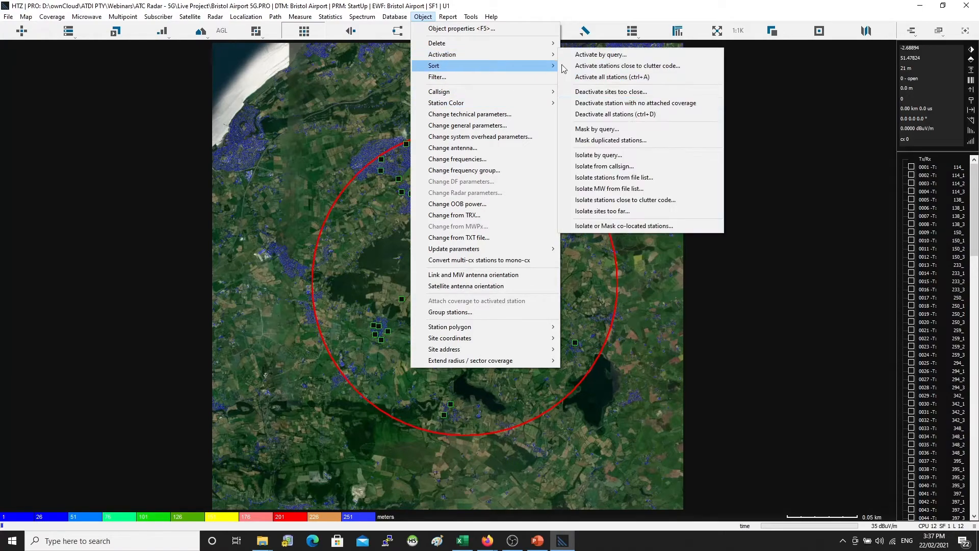
{"action": "left_click", "coordinate": [612, 155]}
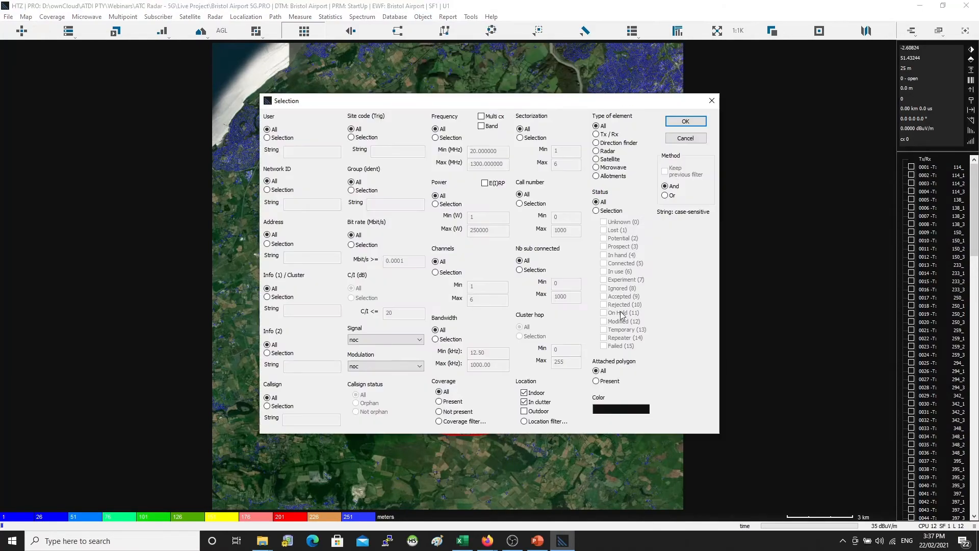
{"action": "left_click", "coordinate": [685, 121]}
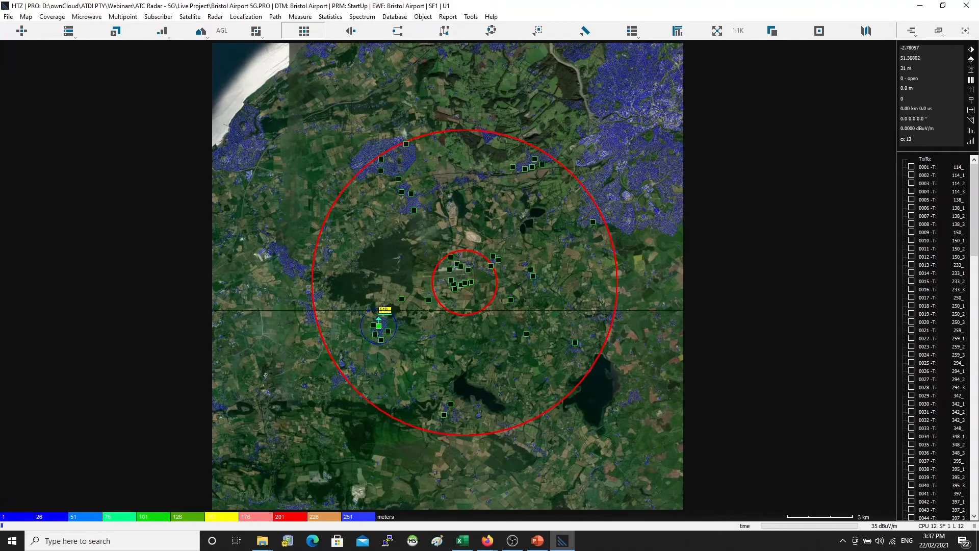
Set the antenna height of the isolated station 516_ to 30 m
{"action": "left_click_drag", "start_coordinate": [351, 307], "coordinate": [396, 346]}
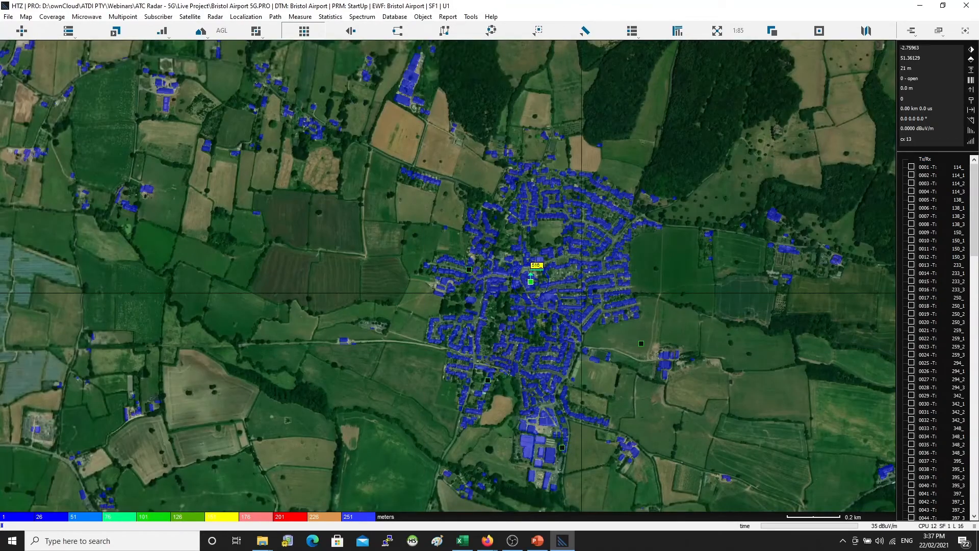
{"action": "scroll", "coordinate": [542, 286], "scroll_direction": "up", "scroll_amount": 1}
{"action": "scroll", "coordinate": [385, 270], "scroll_direction": "up", "scroll_amount": 1}
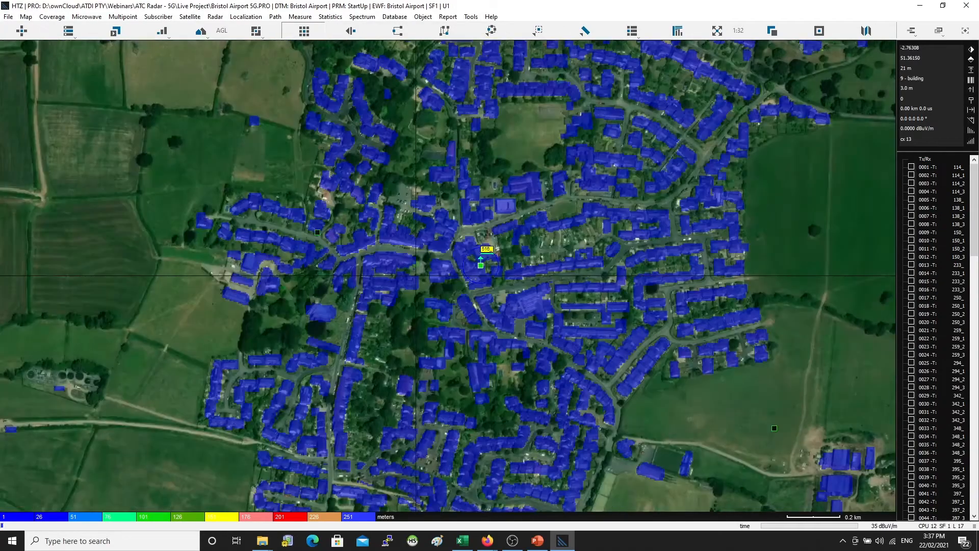
{"action": "scroll", "coordinate": [490, 284], "scroll_direction": "up", "scroll_amount": 1}
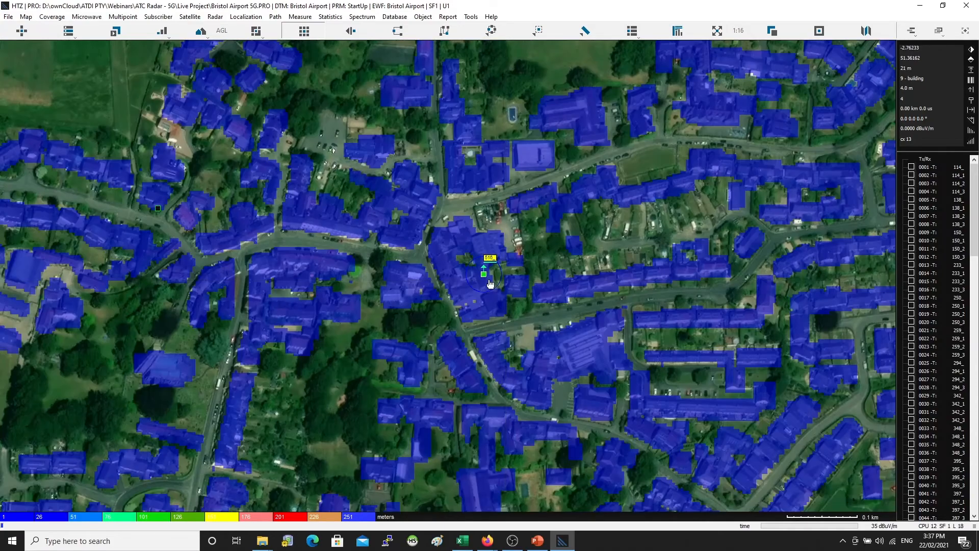
{"action": "right_click", "coordinate": [484, 275]}
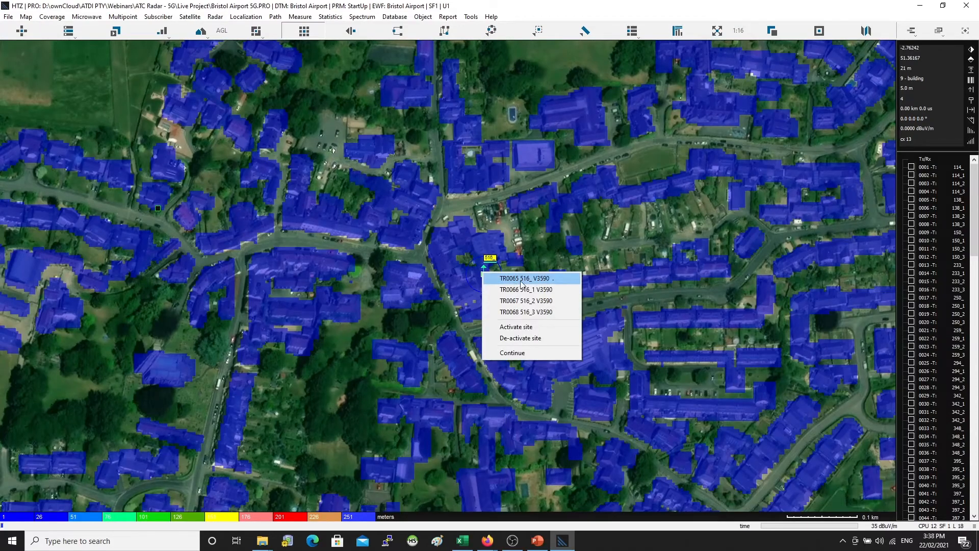
{"action": "left_click", "coordinate": [521, 283]}
{"action": "left_click", "coordinate": [540, 164]}
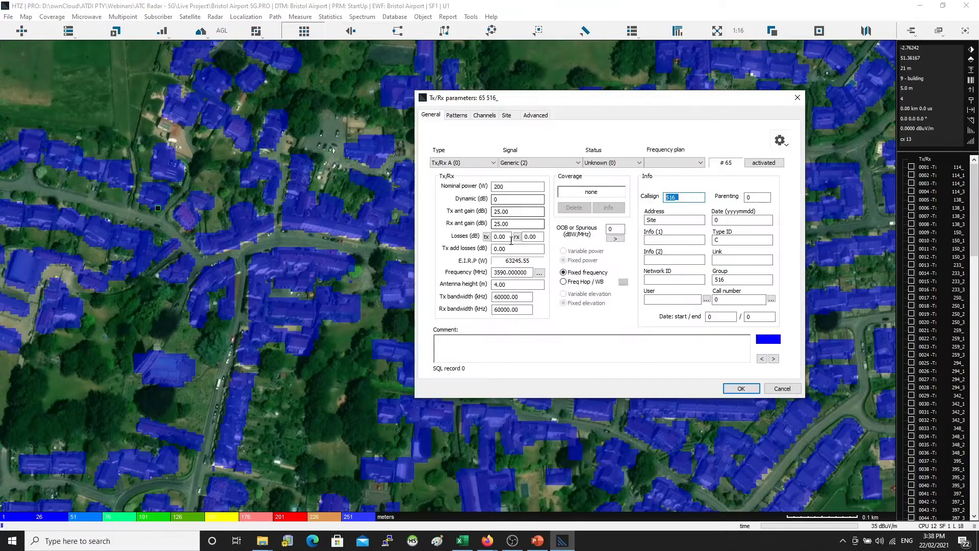
{"action": "left_click_drag", "start_coordinate": [579, 101], "coordinate": [728, 102]}
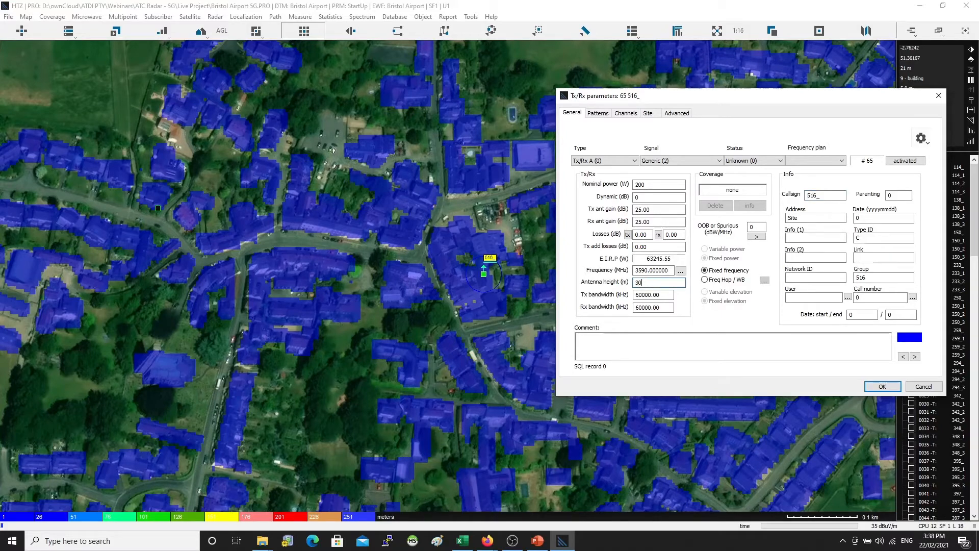
{"action": "key", "text": "Return"}
{"action": "scroll", "coordinate": [420, 251], "scroll_direction": "down", "scroll_amount": 5}
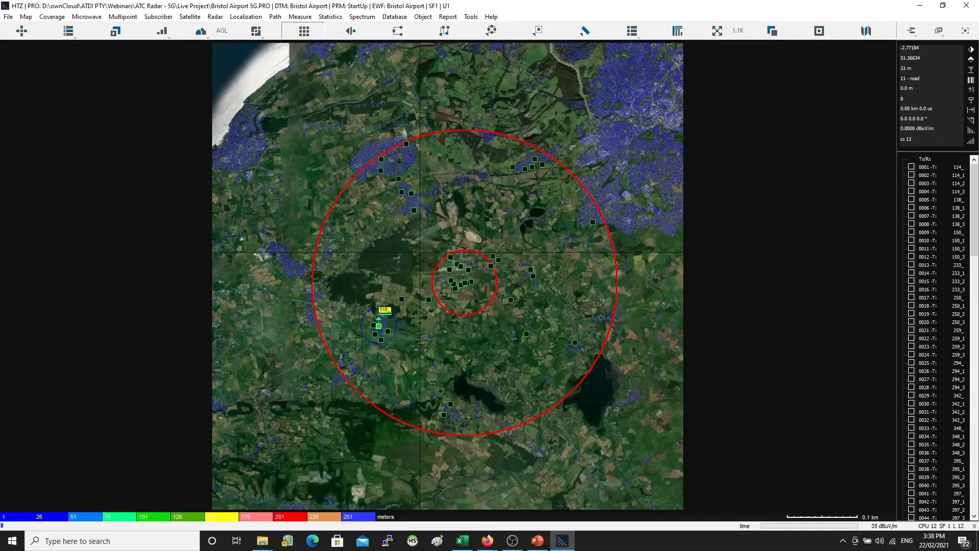
Activate all stations and export them to the Live5GSites station database, replacing all existing records
{"action": "key", "text": "ctrl+a"}
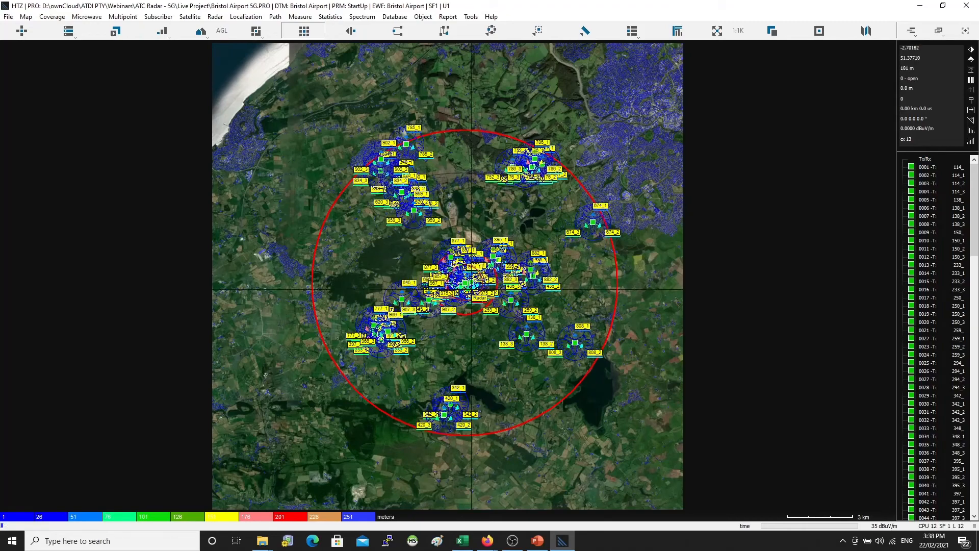
{"action": "key", "text": "F5"}
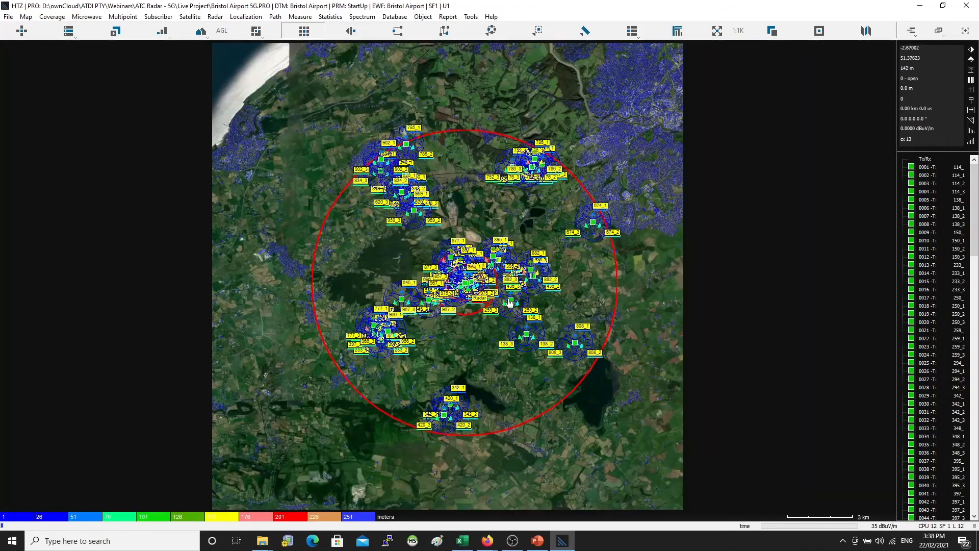
{"action": "left_click", "coordinate": [394, 16]}
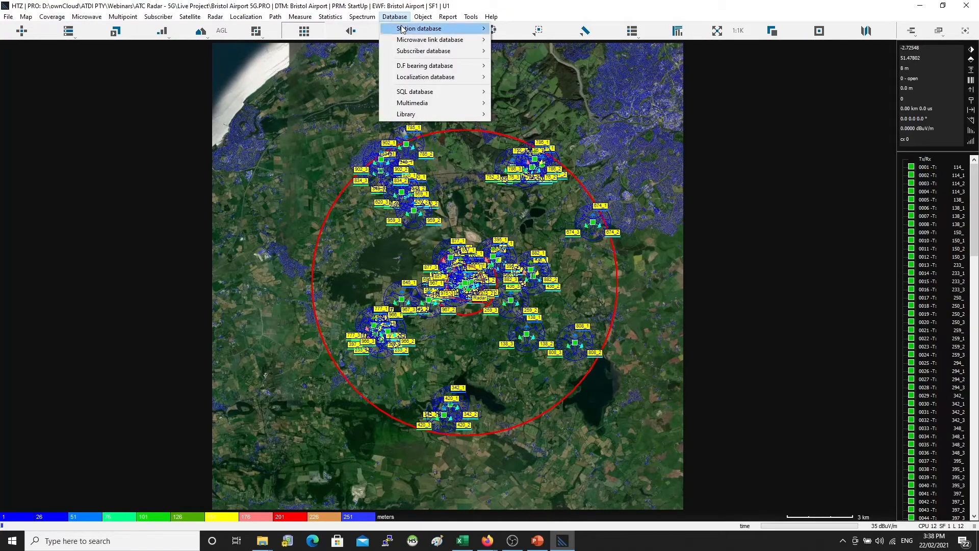
{"action": "mouse_move", "coordinate": [416, 32]}
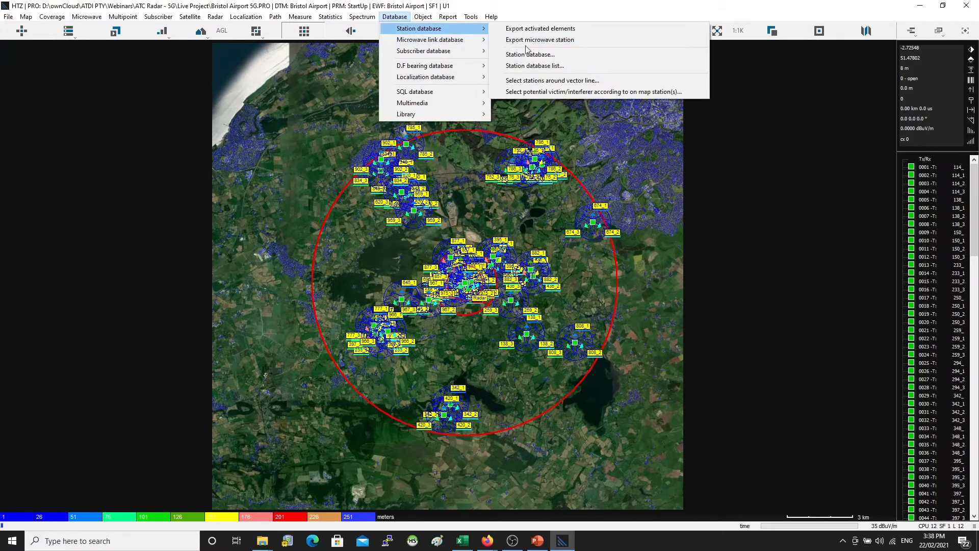
{"action": "left_click", "coordinate": [565, 31]}
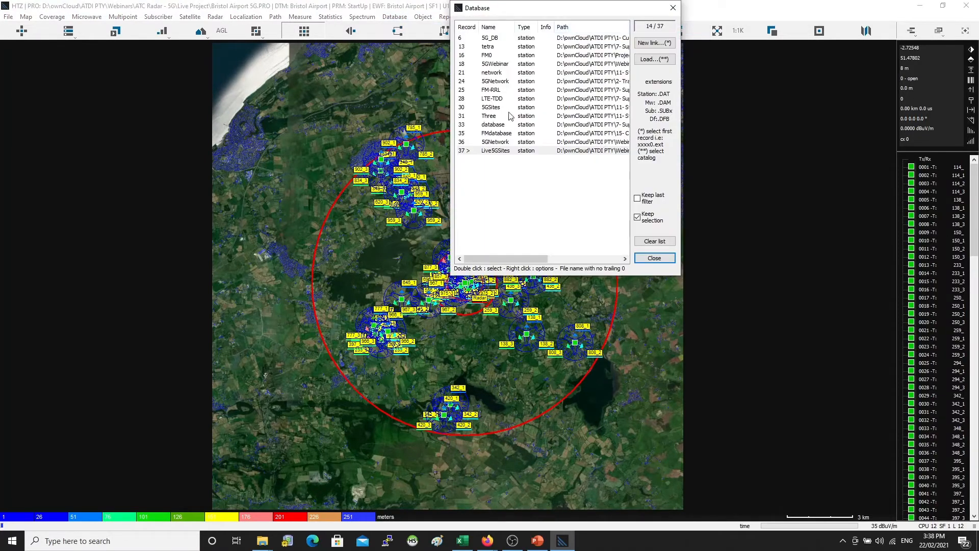
{"action": "double_click", "coordinate": [498, 151]}
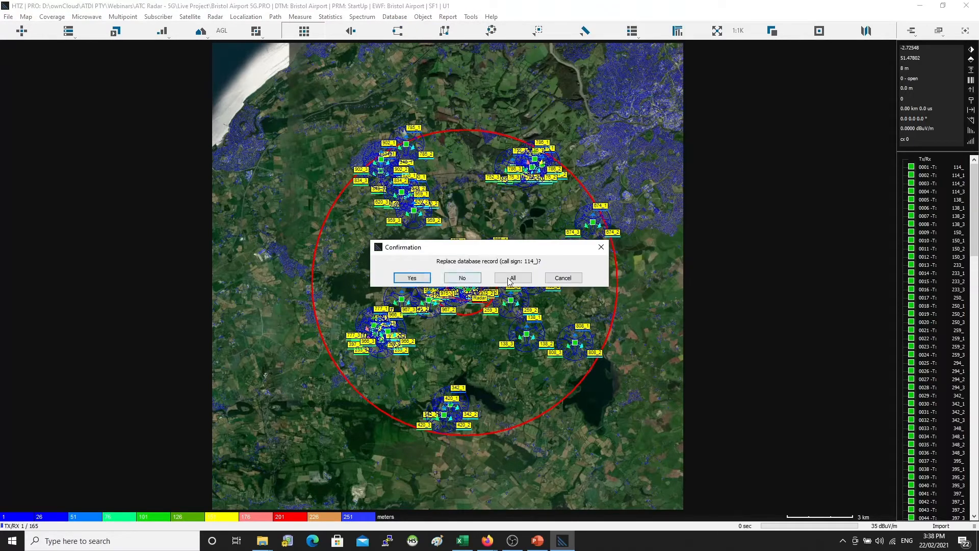
{"action": "left_click", "coordinate": [511, 278]}
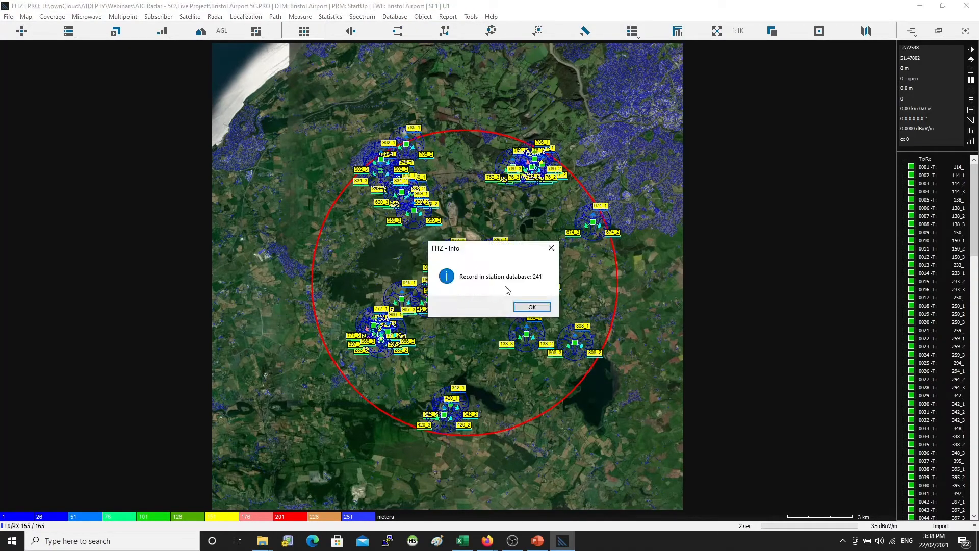
{"action": "left_click", "coordinate": [536, 310]}
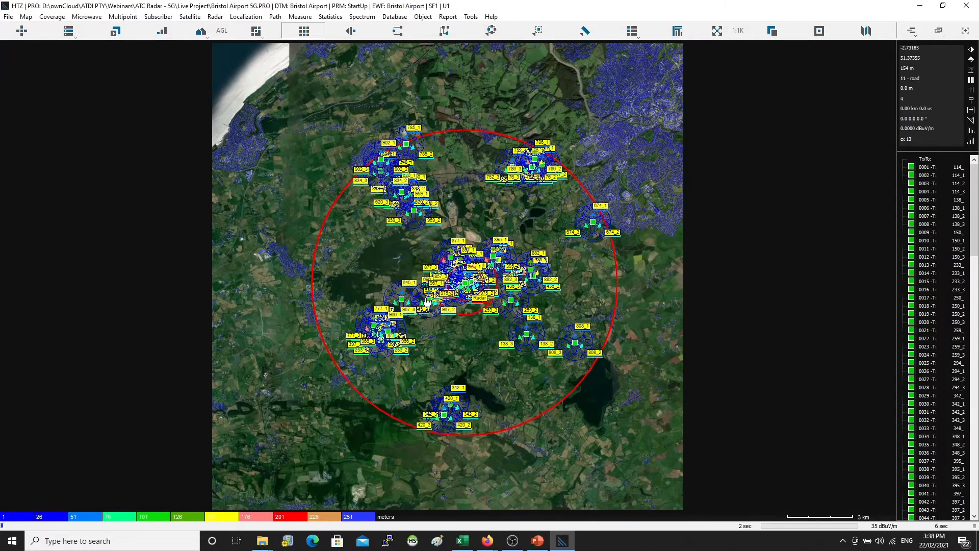
Check the list of linked station databases for the Live5GSites entry, leaving the list unchanged
{"action": "left_click", "coordinate": [70, 34]}
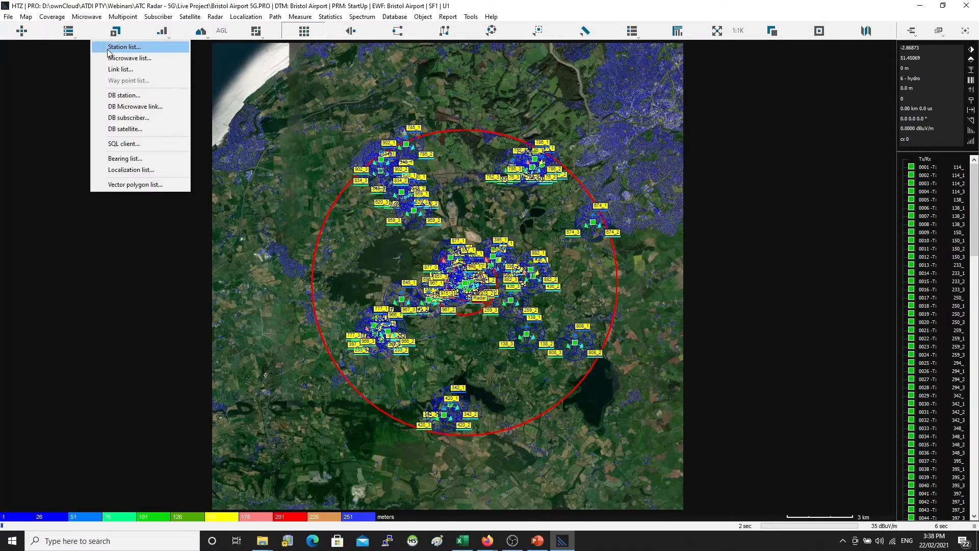
{"action": "left_click", "coordinate": [147, 99]}
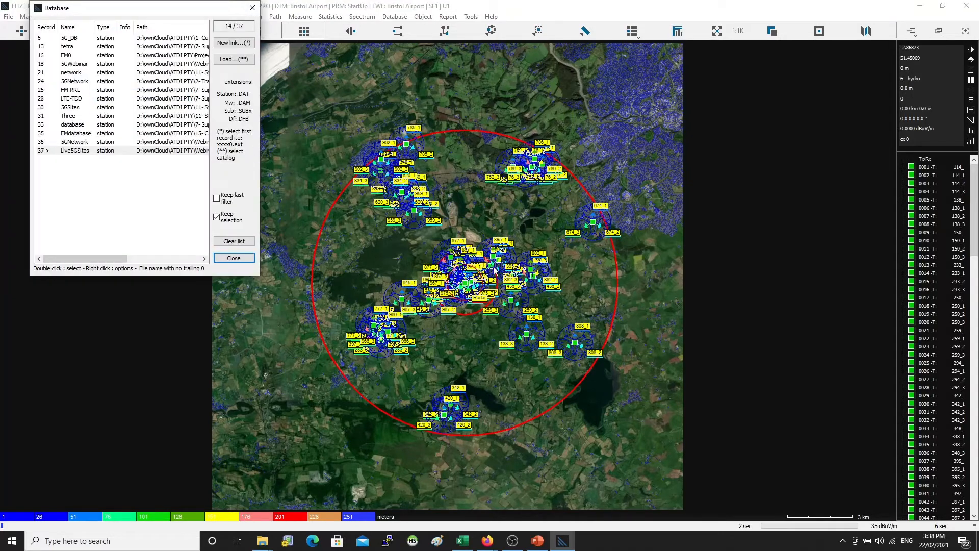
{"action": "left_click", "coordinate": [243, 261]}
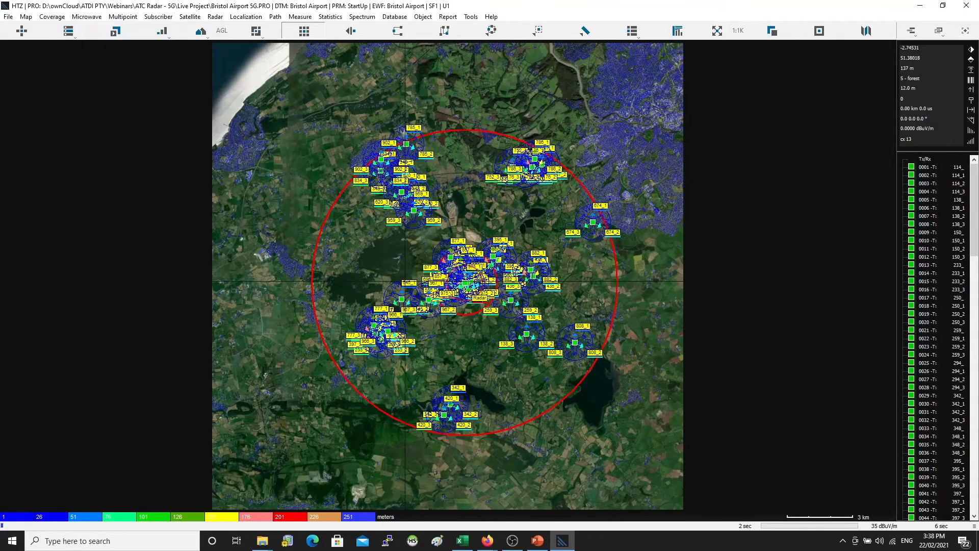
Isolate the Radar station beside the Bristol Airport runway so that only it stays active
{"action": "scroll", "coordinate": [464, 291], "scroll_direction": "up", "scroll_amount": 1}
{"action": "scroll", "coordinate": [464, 290], "scroll_direction": "up", "scroll_amount": 3}
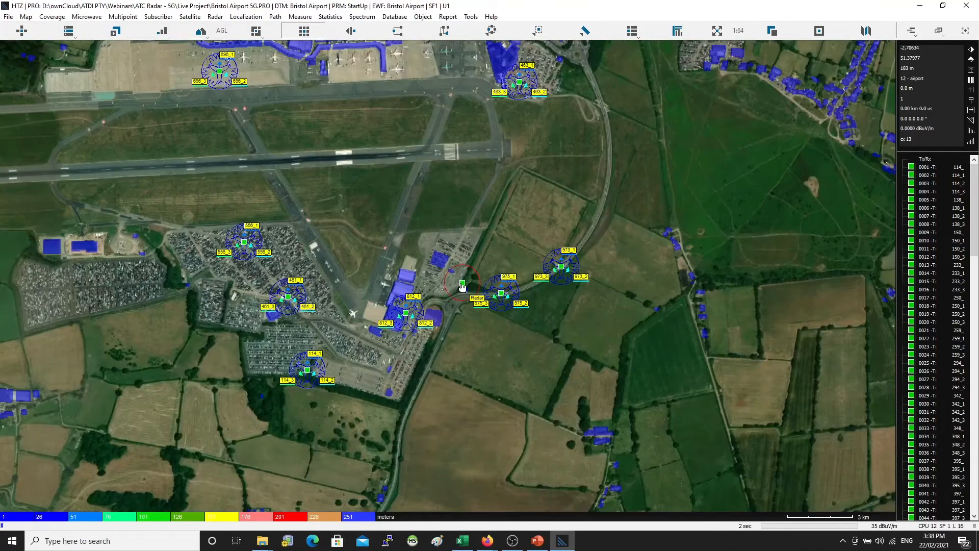
{"action": "right_click", "coordinate": [462, 287]}
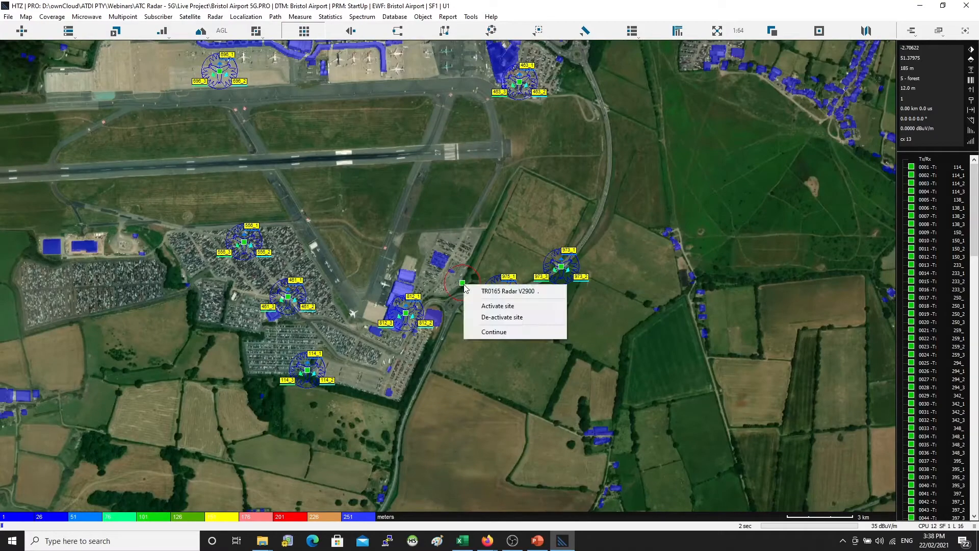
{"action": "left_click", "coordinate": [499, 291]}
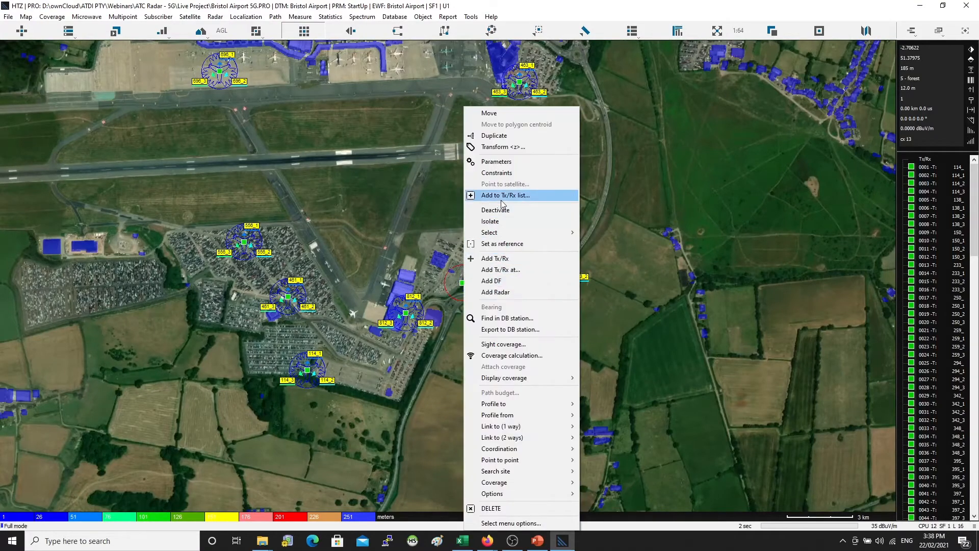
{"action": "left_click", "coordinate": [490, 221]}
{"action": "scroll", "coordinate": [459, 328], "scroll_direction": "down", "scroll_amount": 3}
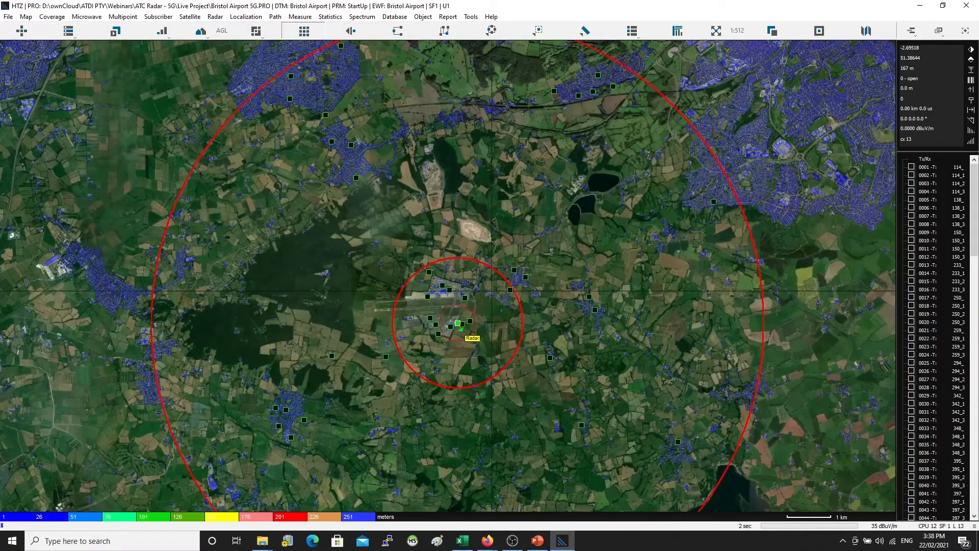
{"action": "scroll", "coordinate": [526, 284], "scroll_direction": "down", "scroll_amount": 1}
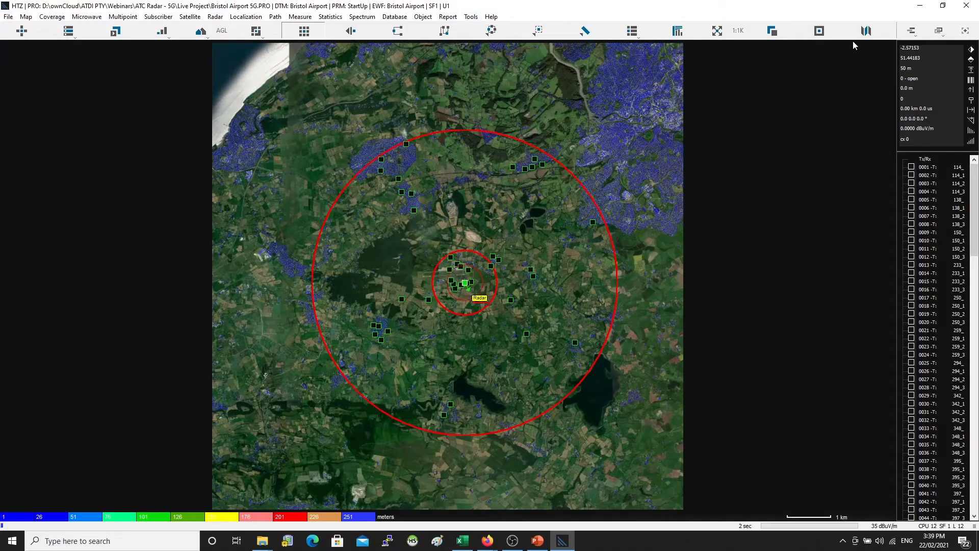
Switch the base map layer to Map+Clutter
{"action": "left_click", "coordinate": [868, 31]}
{"action": "scroll", "coordinate": [651, 237], "scroll_direction": "up", "scroll_amount": 3}
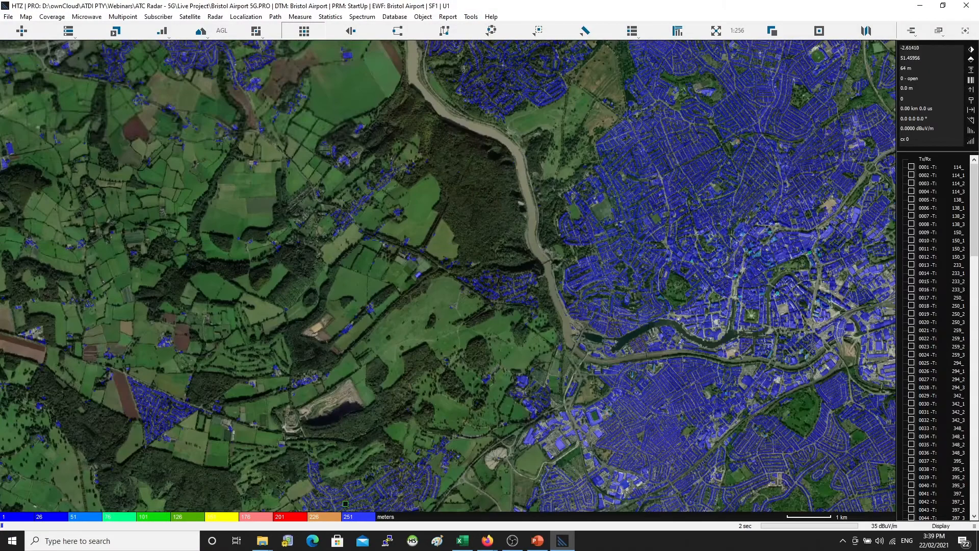
{"action": "scroll", "coordinate": [653, 238], "scroll_direction": "up", "scroll_amount": 2}
{"action": "left_click", "coordinate": [866, 31]}
{"action": "left_click", "coordinate": [850, 57]}
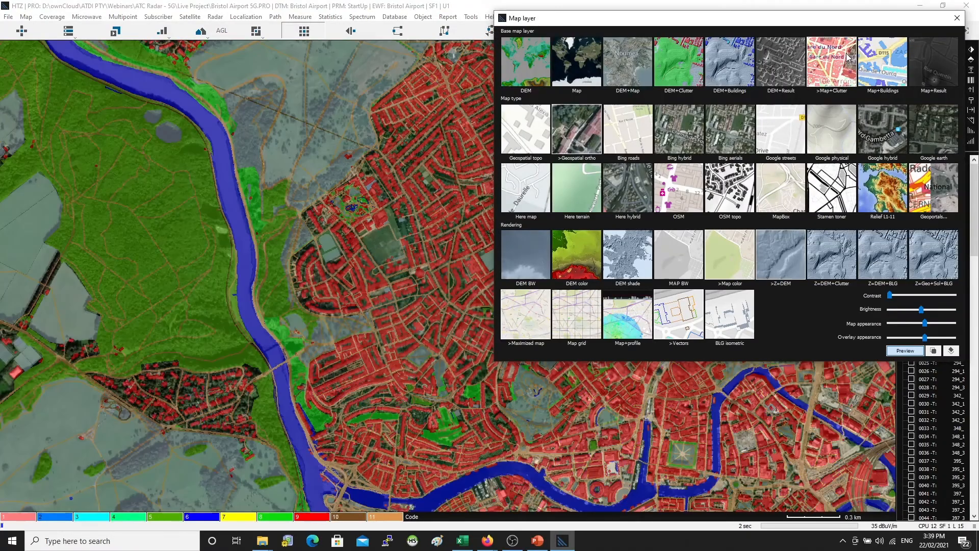
Examine the clutter coverage around the airport and Bristol, along with the clutter codes and heights in the clutter parameters
{"action": "scroll", "coordinate": [528, 255], "scroll_direction": "down", "scroll_amount": 5}
{"action": "scroll", "coordinate": [525, 255], "scroll_direction": "up", "scroll_amount": 3}
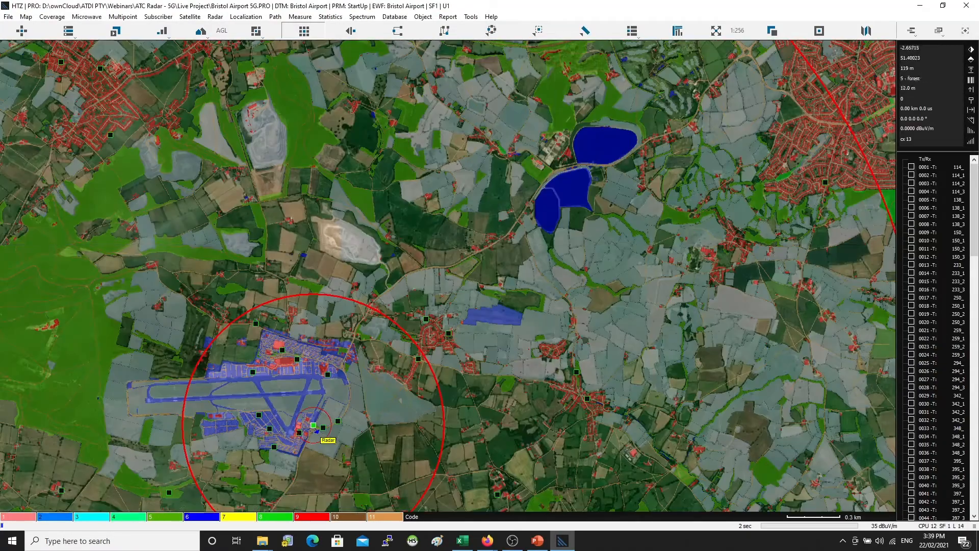
{"action": "scroll", "coordinate": [657, 244], "scroll_direction": "up", "scroll_amount": 3}
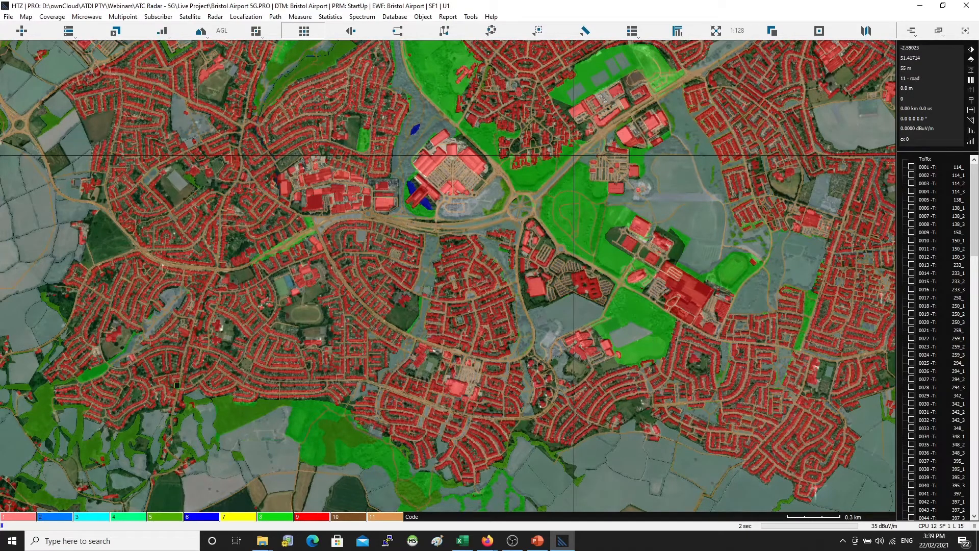
{"action": "scroll", "coordinate": [574, 155], "scroll_direction": "down", "scroll_amount": 2}
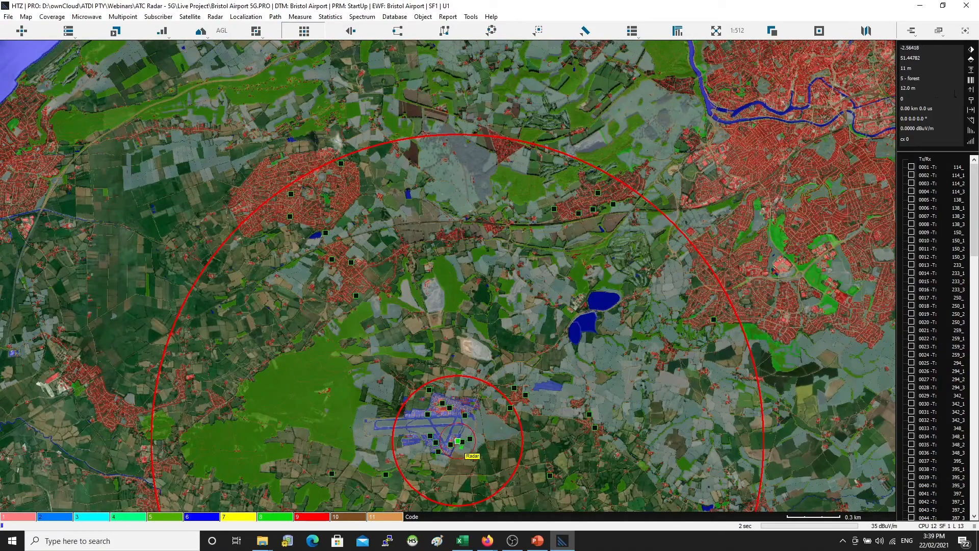
{"action": "left_click", "coordinate": [972, 82]}
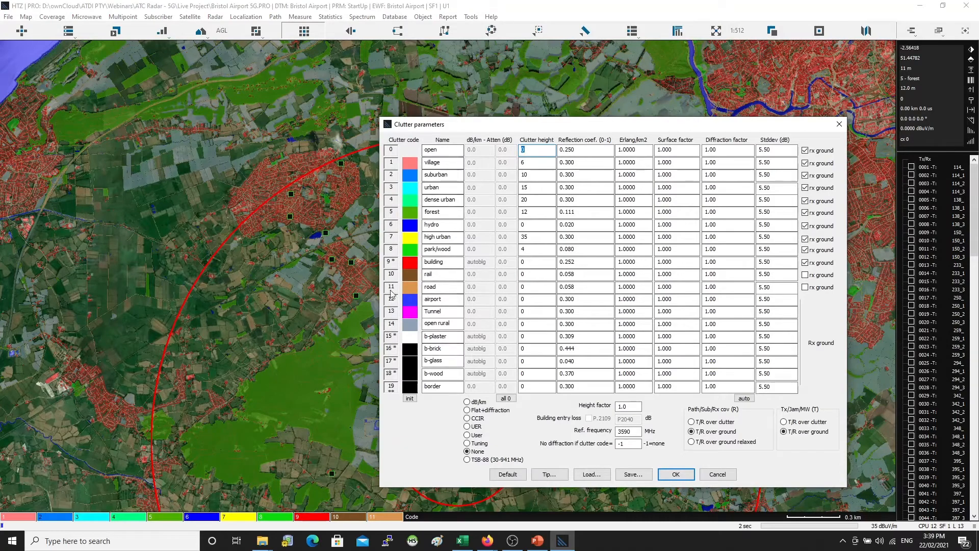
{"action": "left_click_drag", "start_coordinate": [478, 131], "coordinate": [638, 100]}
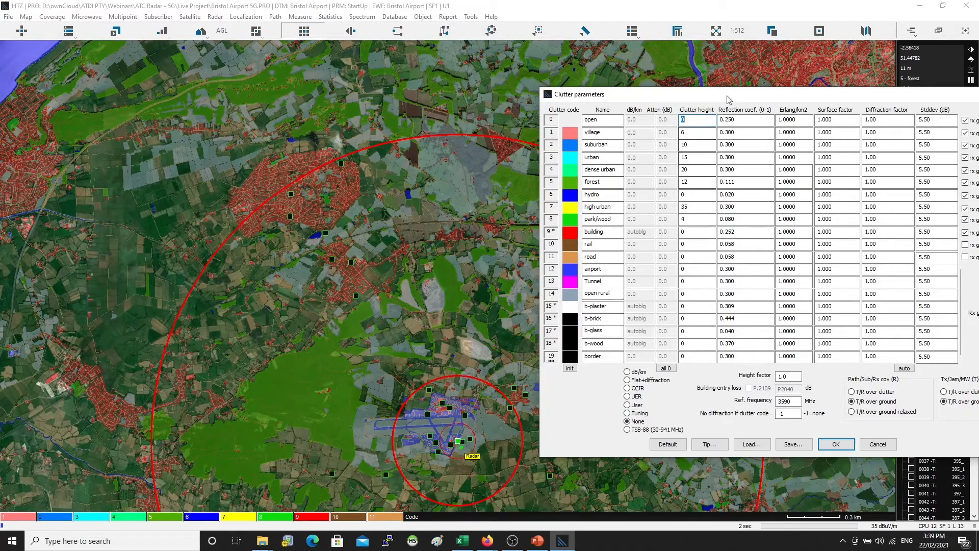
{"action": "left_click_drag", "start_coordinate": [726, 97], "coordinate": [547, 97]}
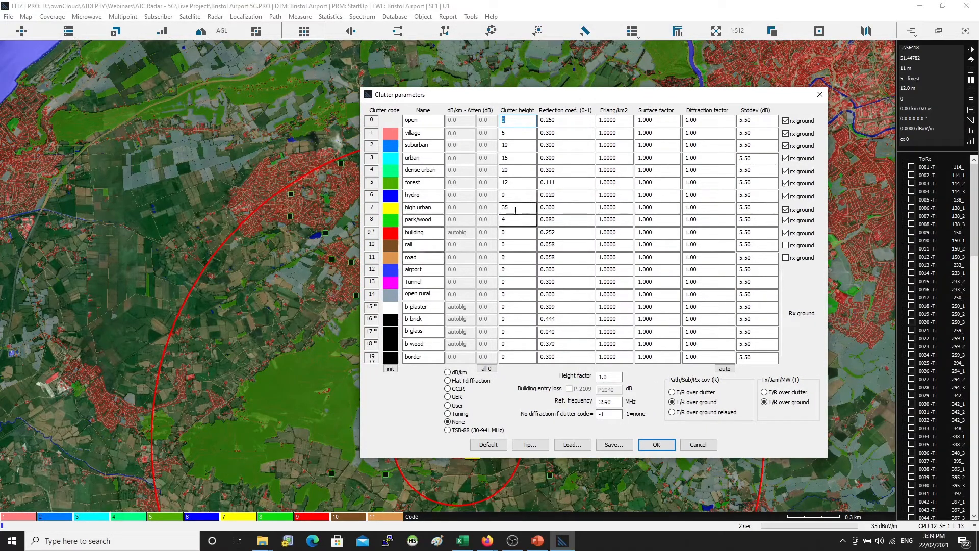
{"action": "key", "text": "Return"}
Open the detailed settings of the current propagation model
{"action": "left_click", "coordinate": [471, 16]}
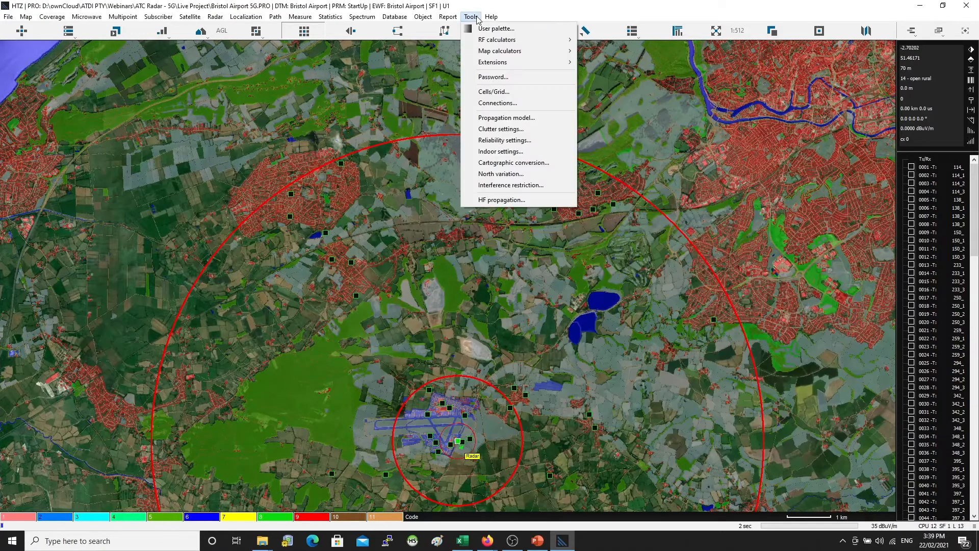
{"action": "left_click", "coordinate": [525, 118]}
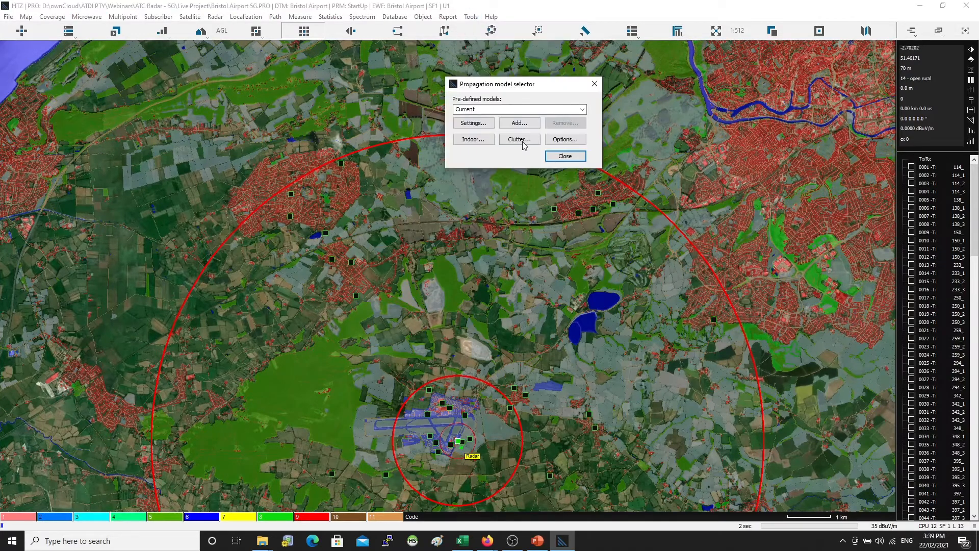
{"action": "left_click", "coordinate": [471, 124]}
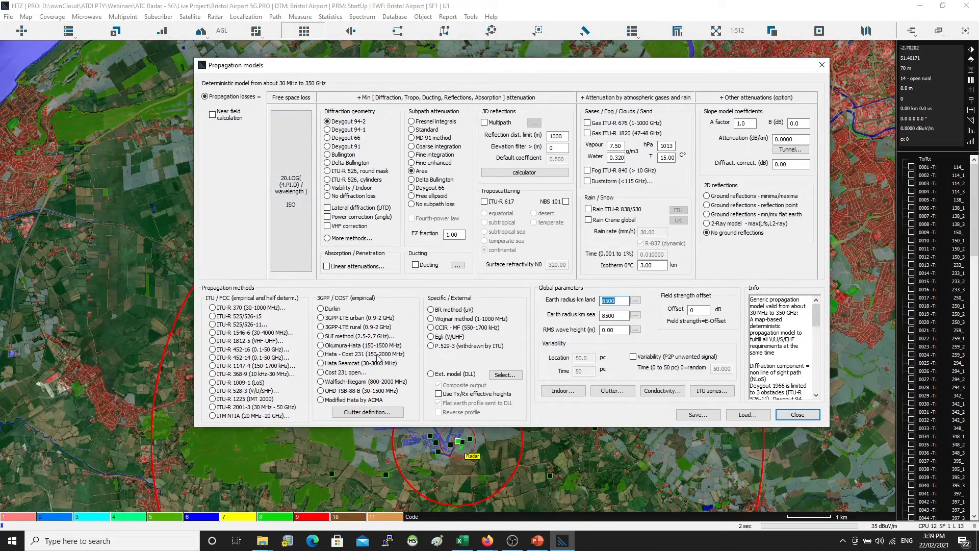
Browse from the Inputs folder up through Project to the ATC Radar - 5G folder in File Explorer
{"action": "mouse_move", "coordinate": [263, 536]}
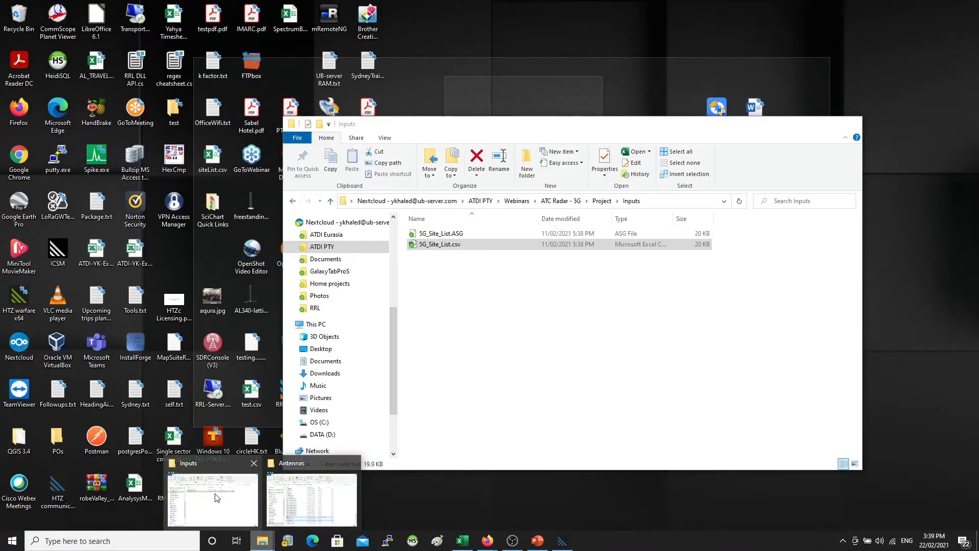
{"action": "left_click", "coordinate": [215, 497]}
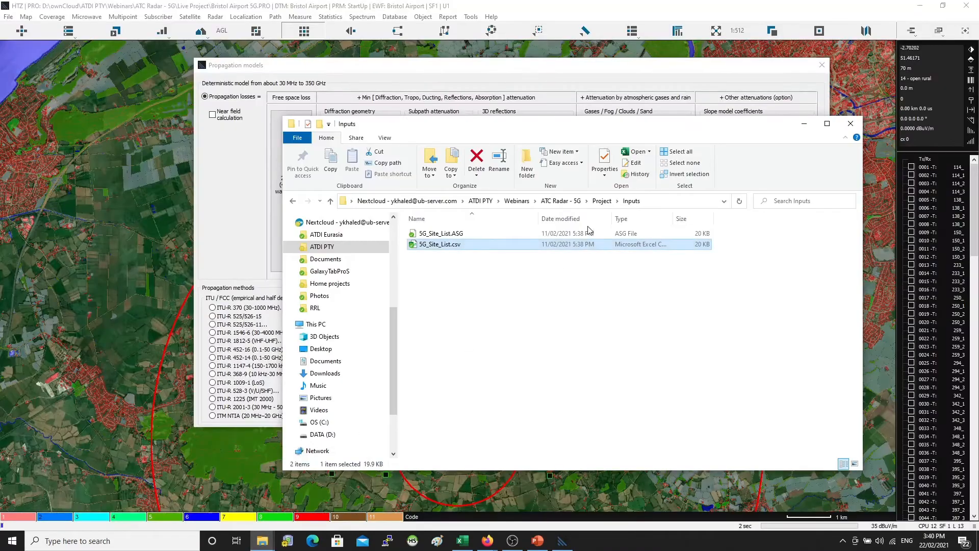
{"action": "left_click", "coordinate": [602, 201]}
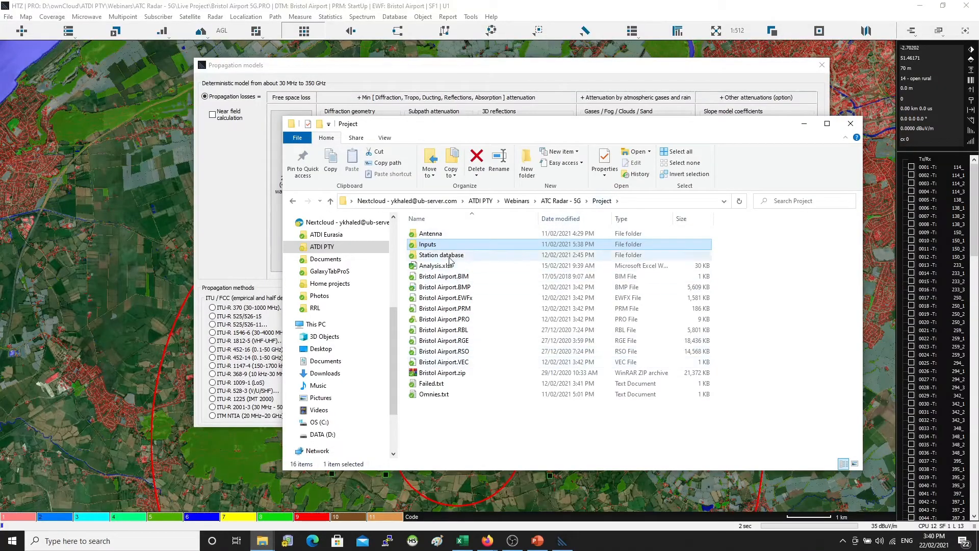
{"action": "left_click", "coordinate": [560, 201]}
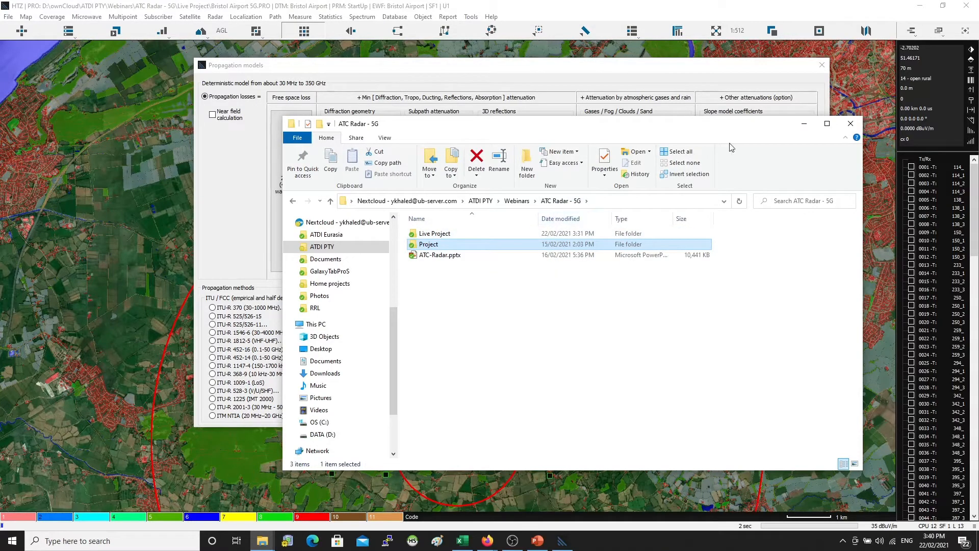
{"action": "left_click", "coordinate": [803, 124]}
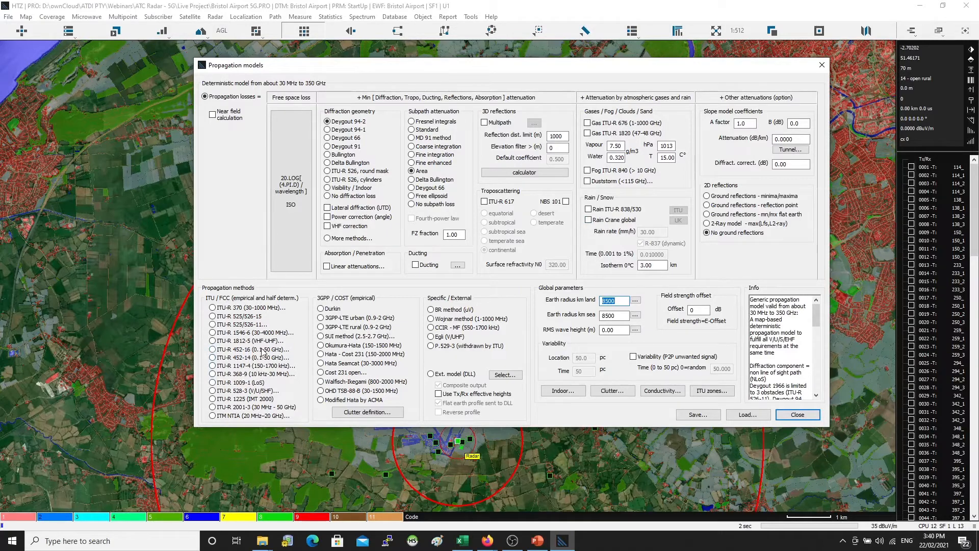
Choose the ITU-R 452-16 propagation method and load the model parameters from Bristol Airport.PRM in the ATC Radar - 5G Project folder
{"action": "left_click", "coordinate": [244, 350]}
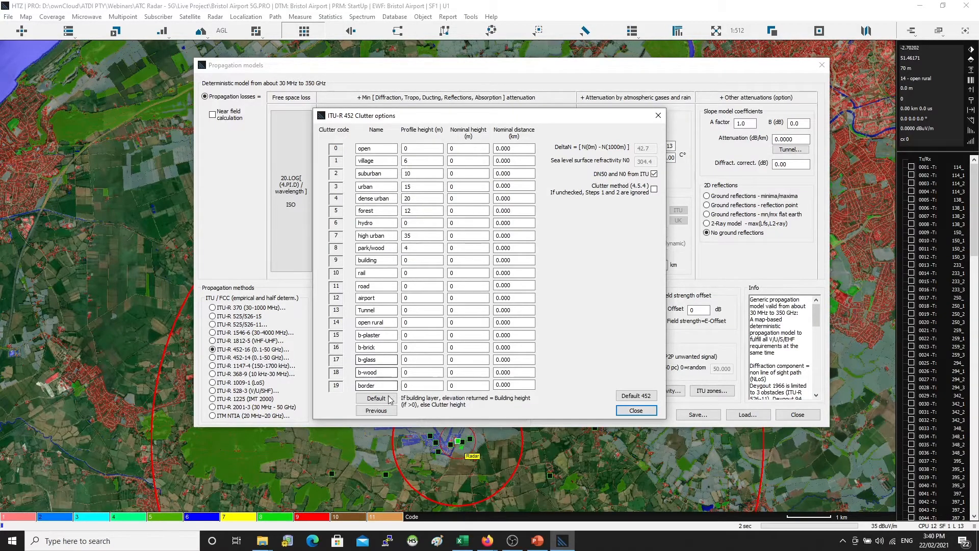
{"action": "left_click", "coordinate": [658, 115]}
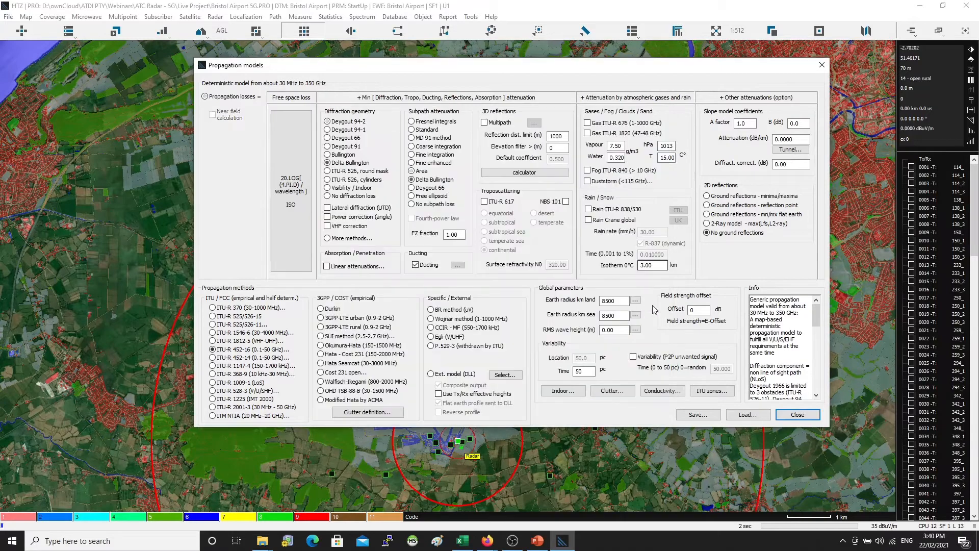
{"action": "left_click", "coordinate": [747, 414]}
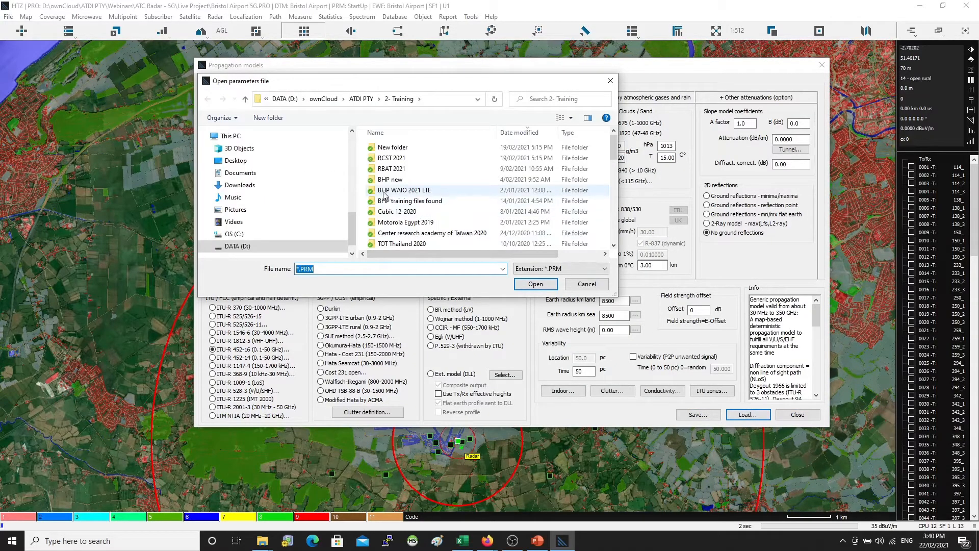
{"action": "type", "text": "D:\\ownCloud\\ATDI PTY\\Webinars\\ATC Radar - 5G\\Project\\Inputs"}
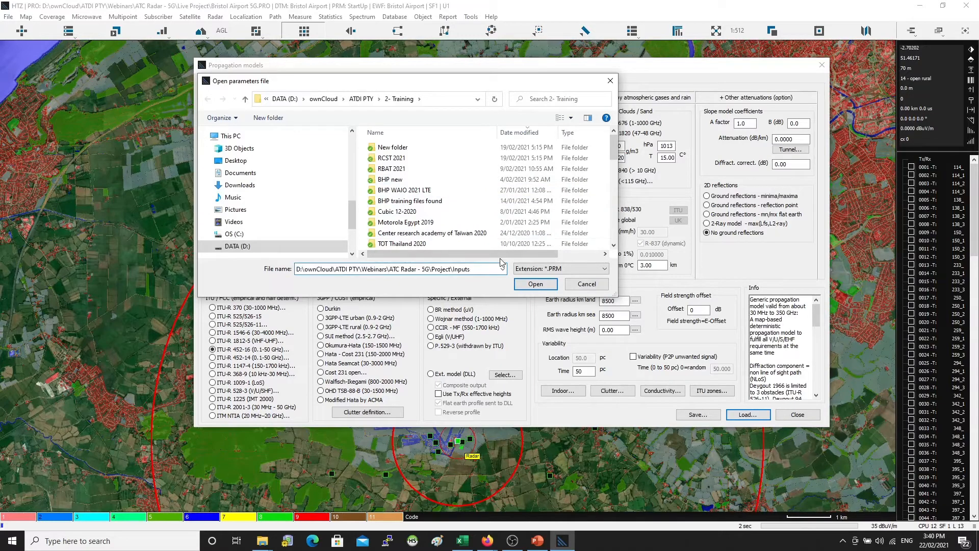
{"action": "key", "text": "Return"}
{"action": "left_click", "coordinate": [410, 98]}
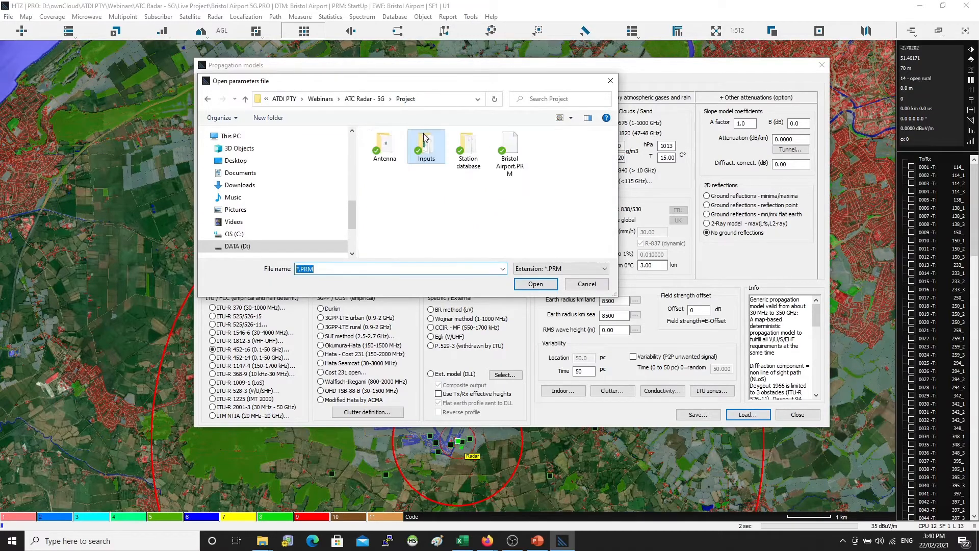
{"action": "left_click", "coordinate": [365, 98]}
{"action": "double_click", "coordinate": [438, 158]}
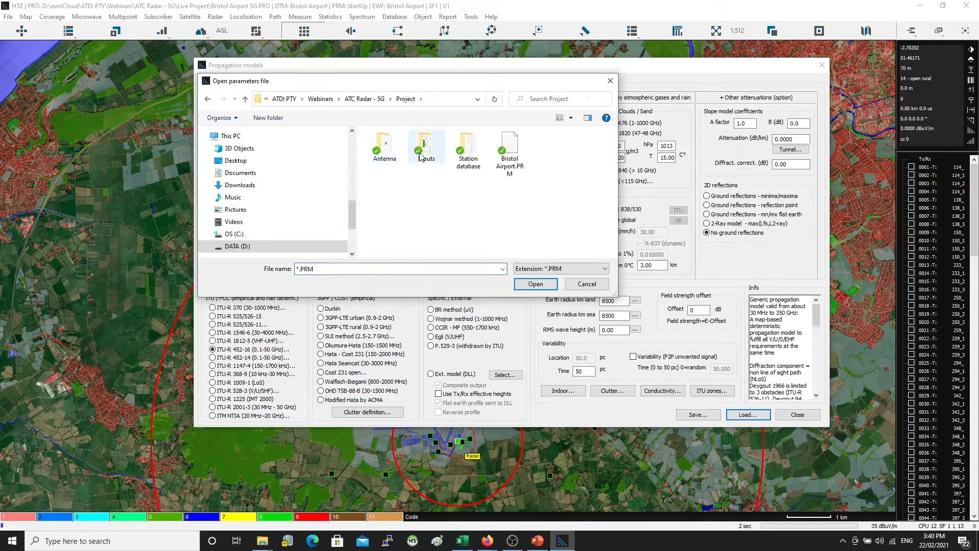
{"action": "double_click", "coordinate": [510, 149]}
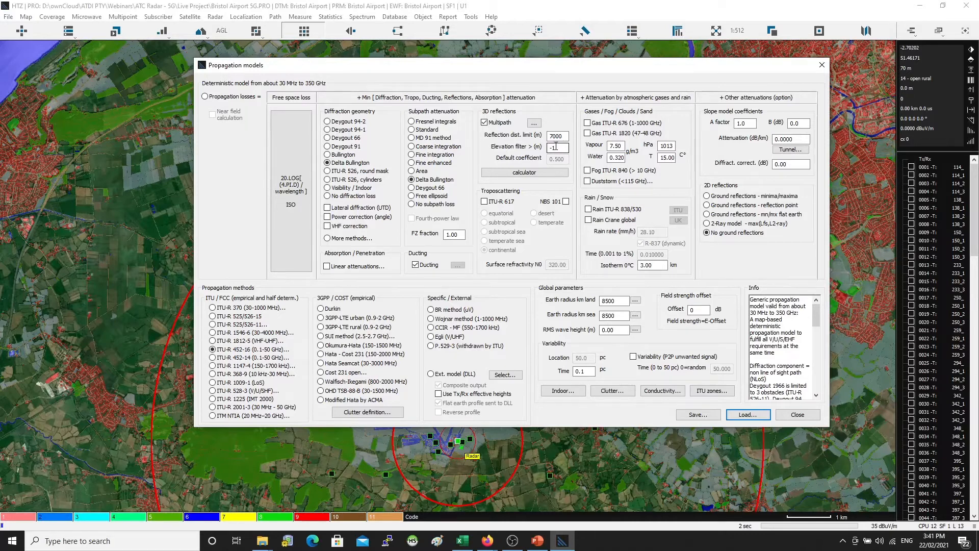
Review the clutter definition's area table, including the area type assigned to each clutter code, and close it
{"action": "left_click", "coordinate": [370, 413]}
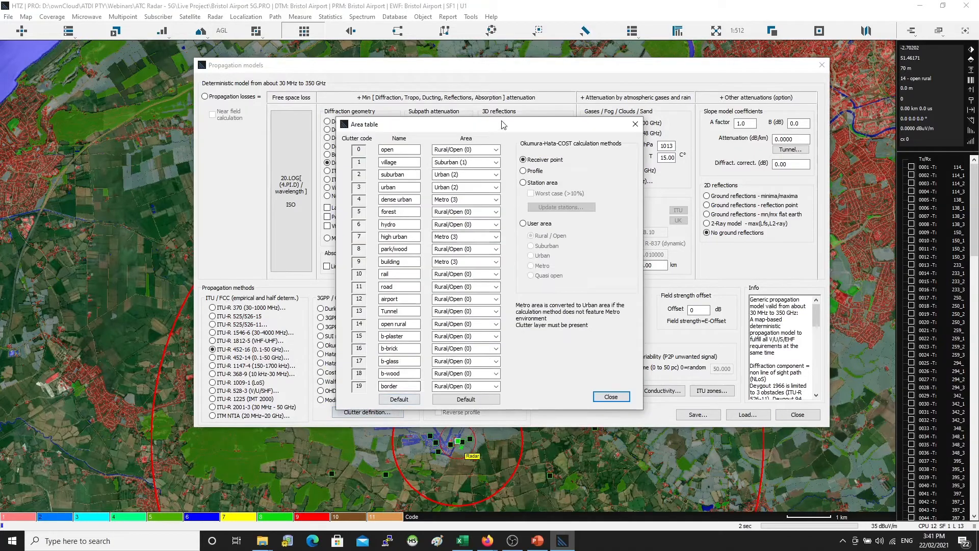
{"action": "left_click_drag", "start_coordinate": [504, 125], "coordinate": [533, 126]}
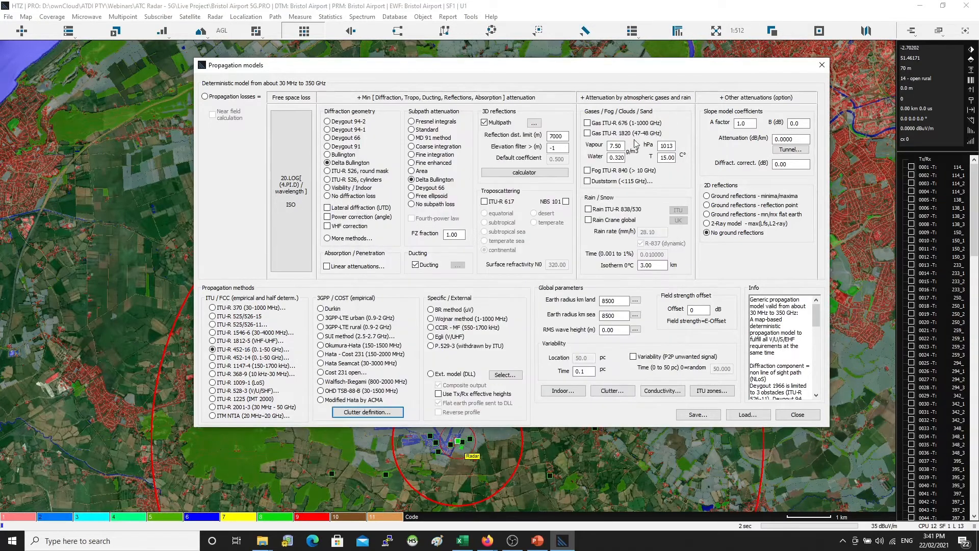
{"action": "left_click", "coordinate": [664, 125]}
Open the ITU-R 452-16 clutter options and review the profile heights, nominal heights and nominal distances per clutter code
{"action": "double_click", "coordinate": [250, 351]}
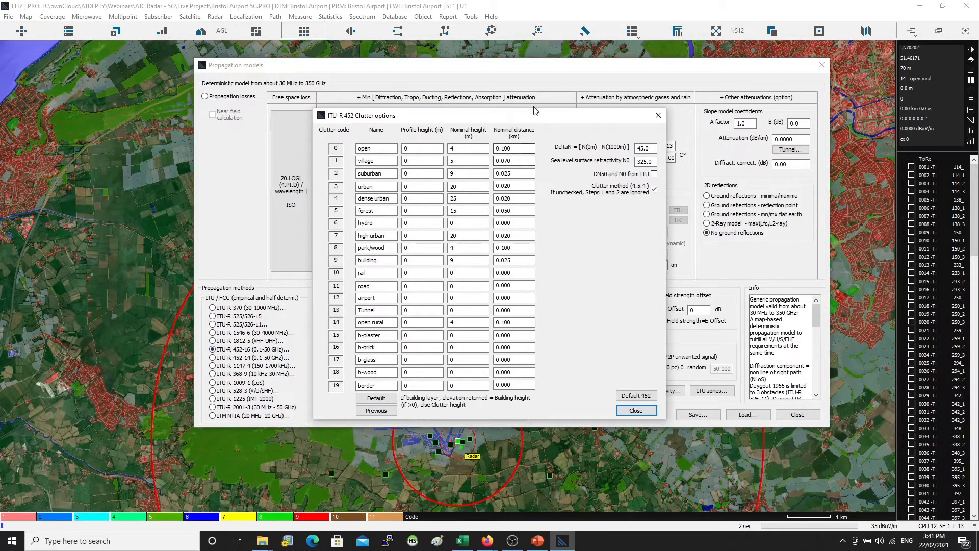
{"action": "left_click_drag", "start_coordinate": [529, 115], "coordinate": [599, 97]}
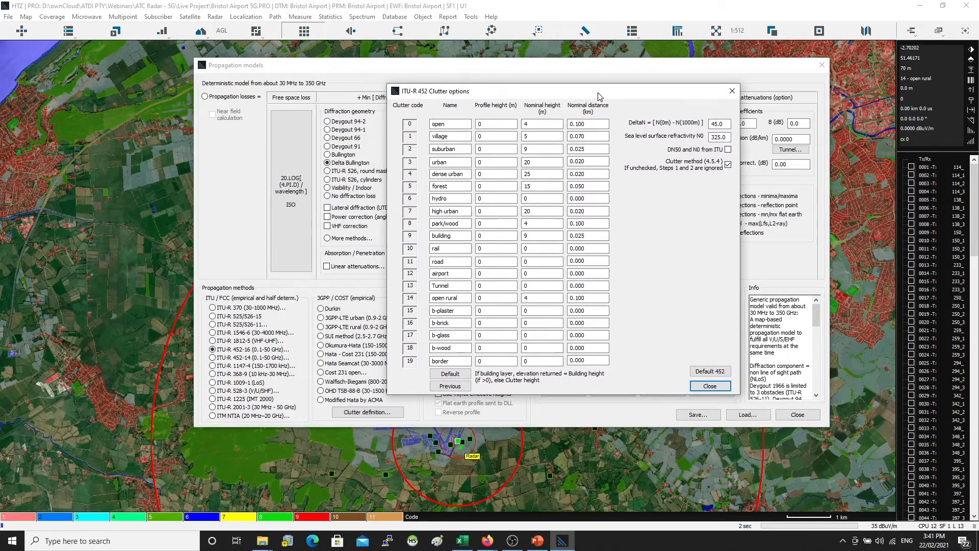
{"action": "left_click", "coordinate": [499, 133]}
{"action": "left_click", "coordinate": [508, 124]}
{"action": "left_click", "coordinate": [494, 136]}
{"action": "left_click", "coordinate": [541, 136]}
{"action": "left_click", "coordinate": [542, 149]}
{"action": "left_click", "coordinate": [546, 175]}
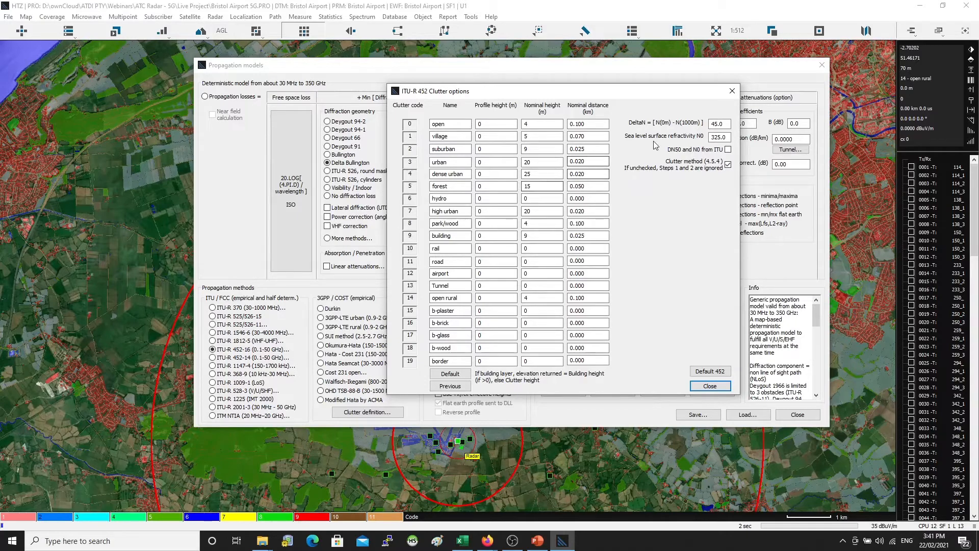
Switch to Firefox and search the web for "ofcom aeronutical radar" in a new tab
{"action": "key", "text": "alt+Tab"}
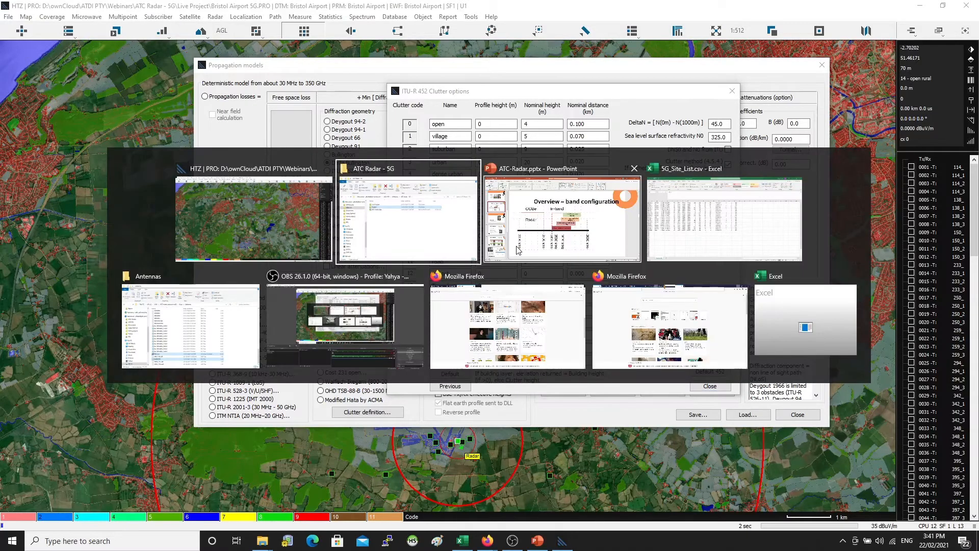
{"action": "left_click", "coordinate": [624, 305]}
{"action": "left_click", "coordinate": [581, 9]}
{"action": "left_click", "coordinate": [465, 23]}
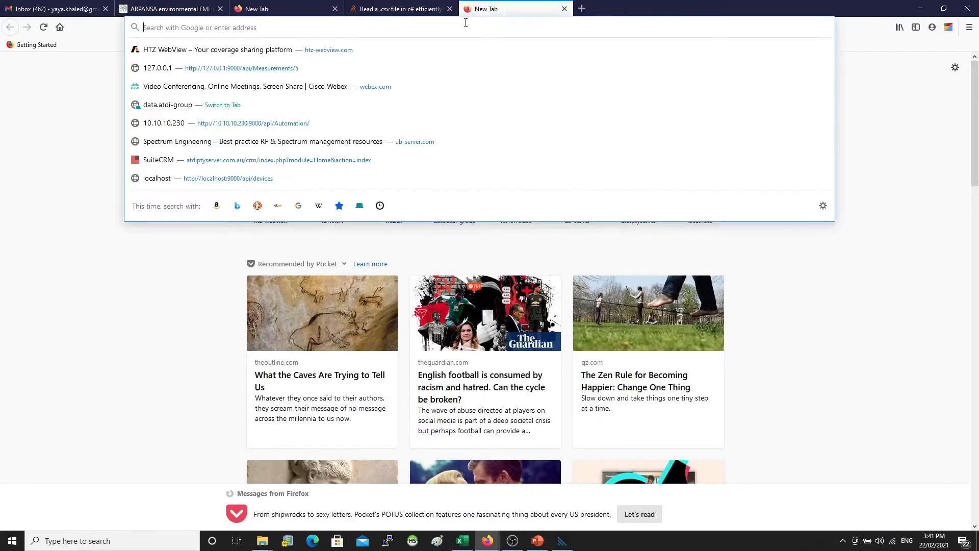
{"action": "type", "text": "ofcom"}
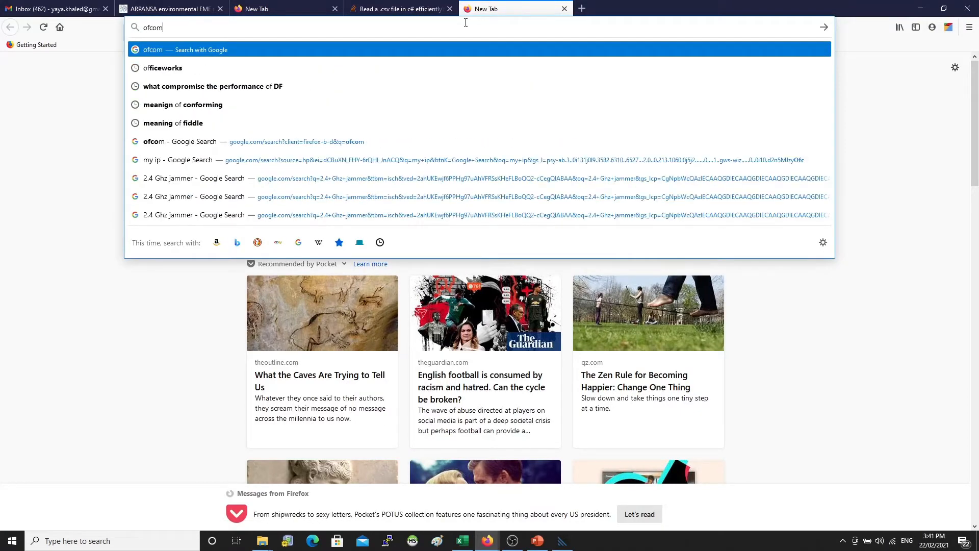
{"action": "type", "text": " rae"}
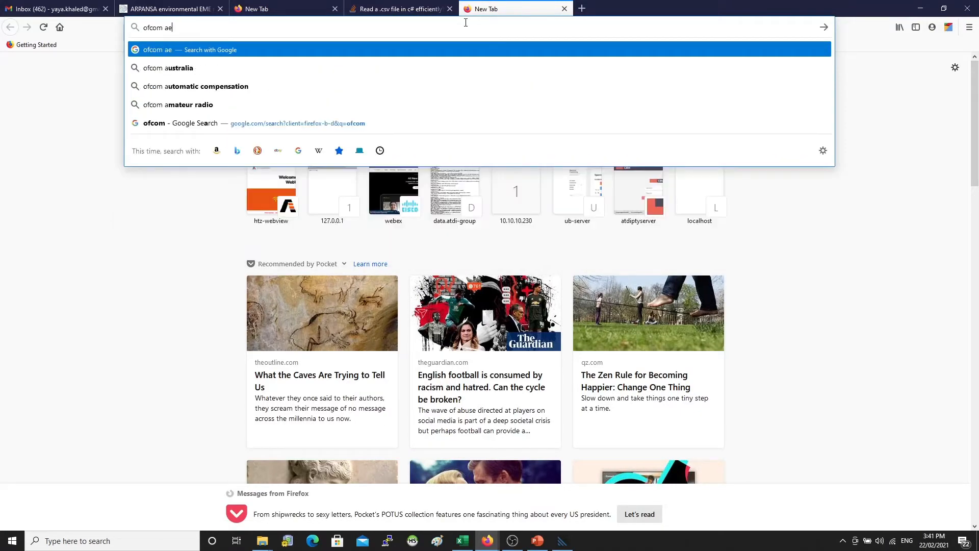
{"action": "type", "text": "ronutical radar"}
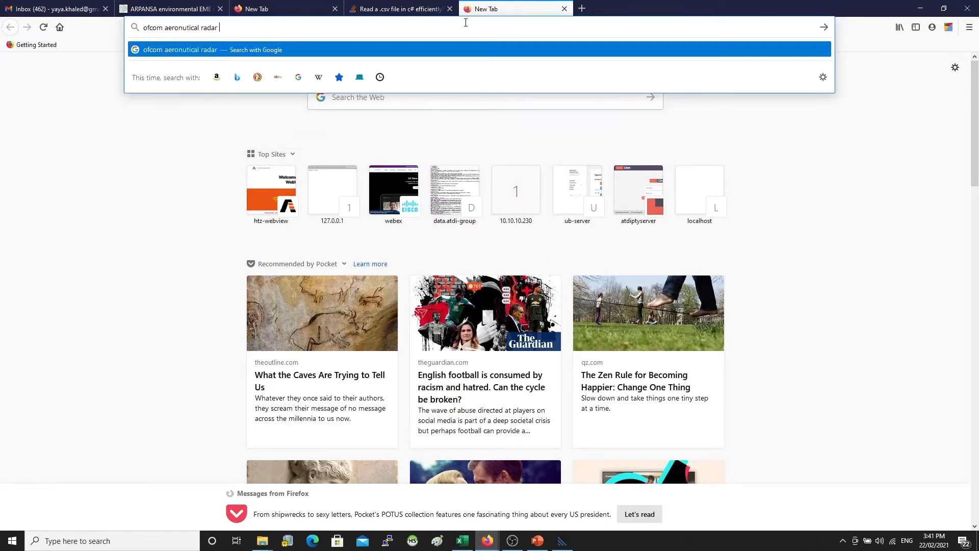
{"action": "key", "text": "Return"}
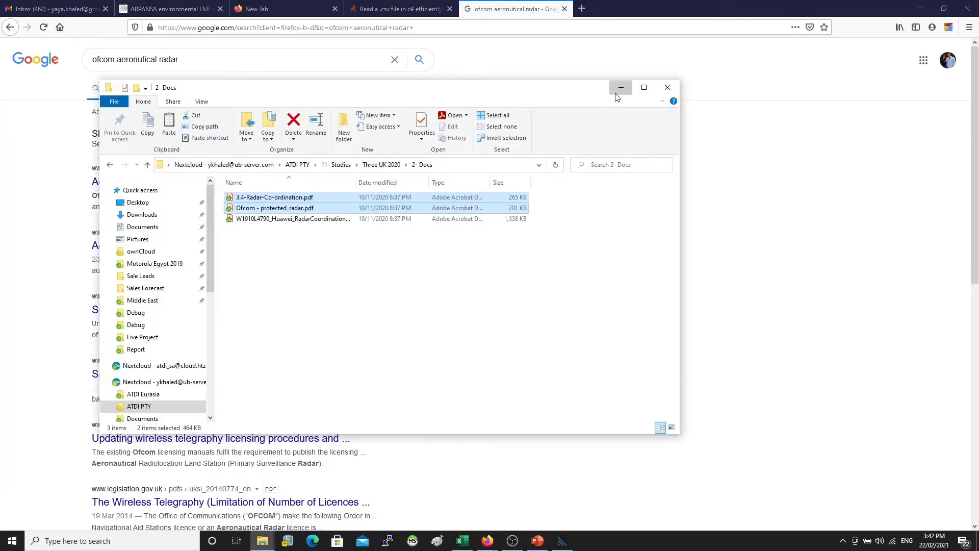
Copy 3.4-Radar-Co-ordination.pdf and Ofcom - protected_radar.pdf from the 2- Docs folder into the ATC Radar - 5G folder, and close the source folder
{"action": "left_click", "coordinate": [616, 92]}
{"action": "key", "text": "alt+Tab"}
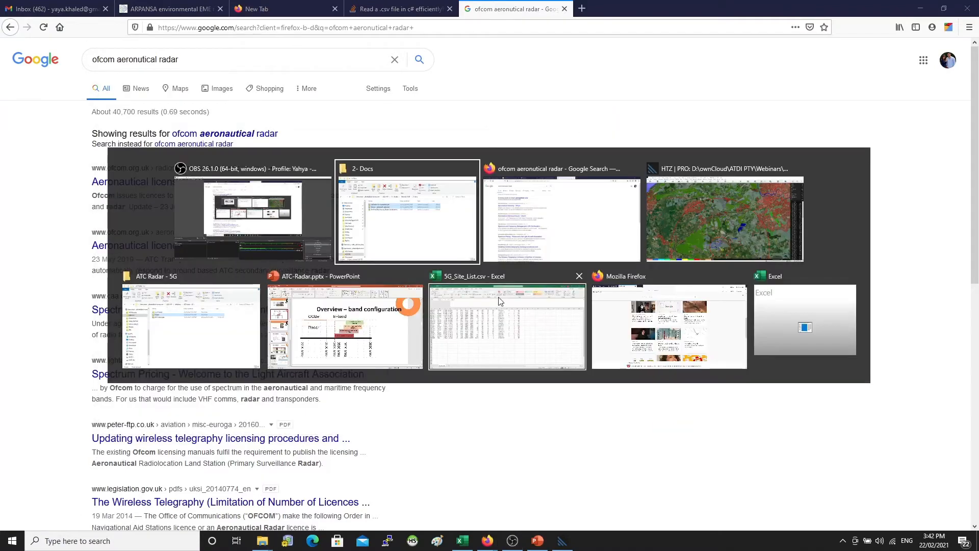
{"action": "left_click", "coordinate": [427, 245]}
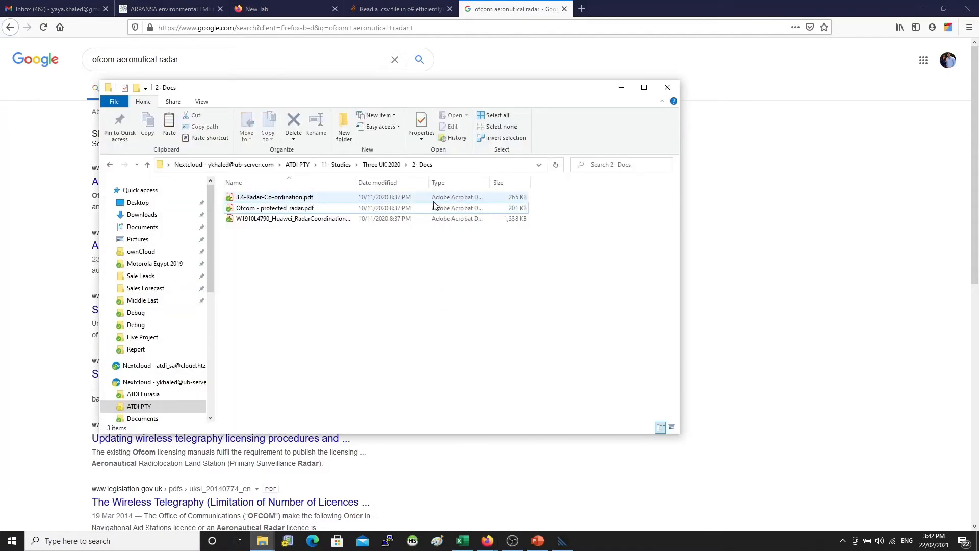
{"action": "key", "text": "alt+Tab"}
{"action": "left_click", "coordinate": [155, 322]}
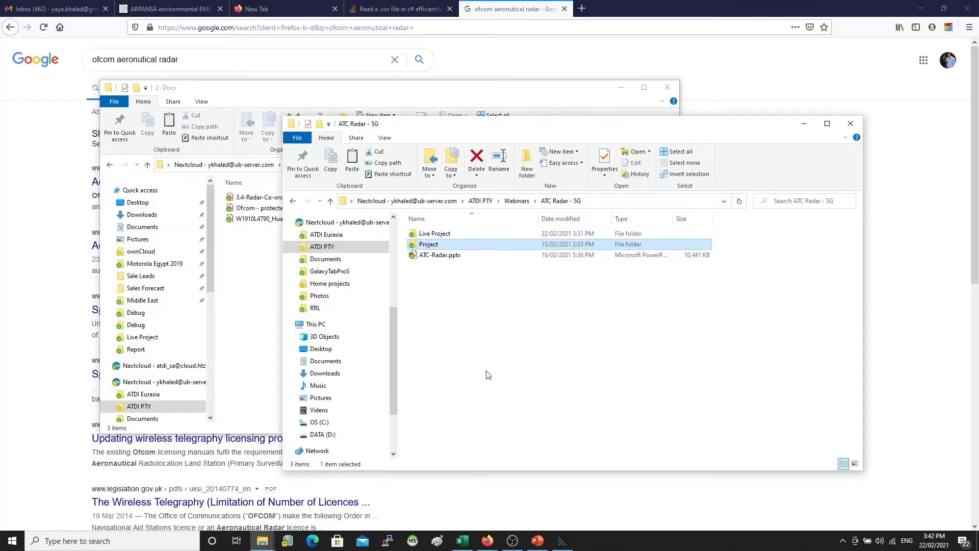
{"action": "left_click", "coordinate": [486, 373]}
{"action": "key", "text": "ctrl+v"}
{"action": "left_click", "coordinate": [210, 314]}
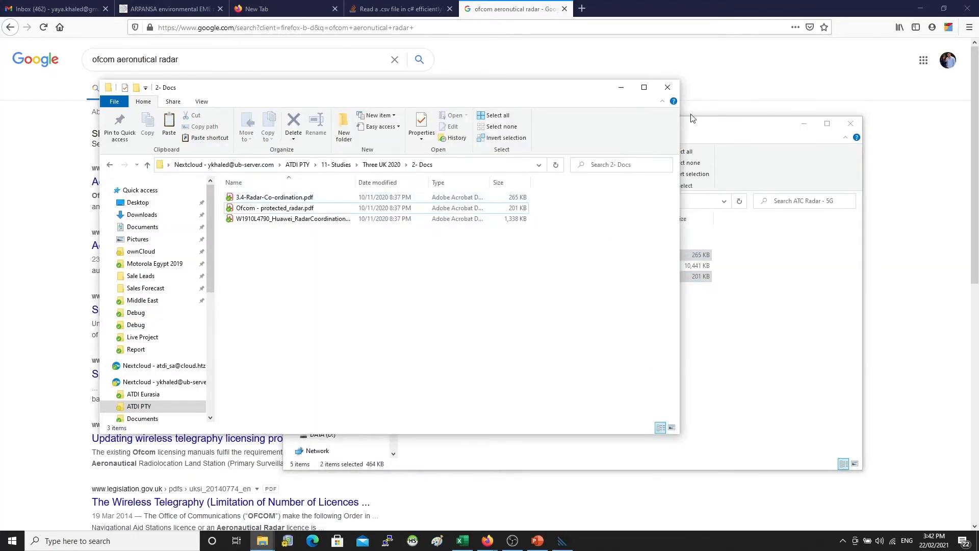
{"action": "left_click", "coordinate": [667, 87]}
{"action": "double_click", "coordinate": [551, 131]}
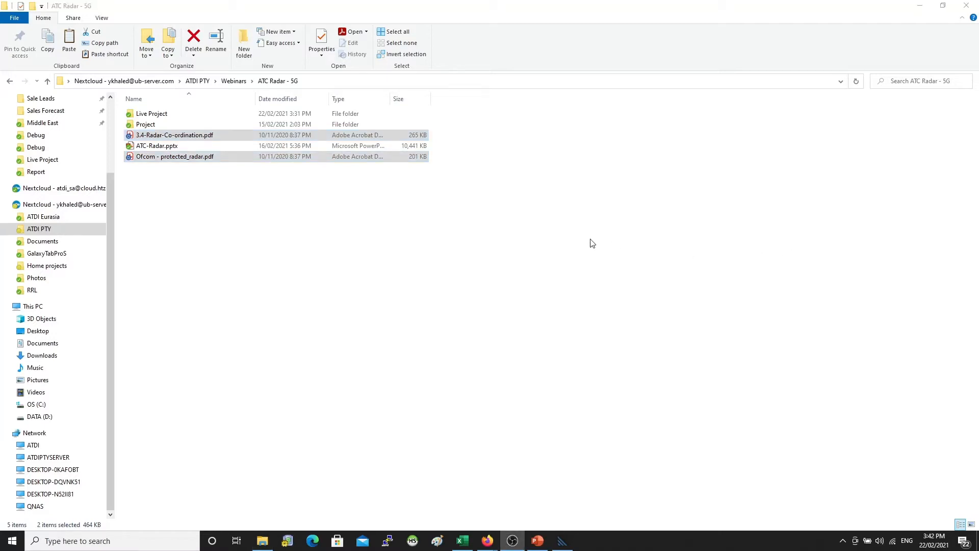
Open 3.4-Radar-Co-ordination.pdf and find the ITU-R P.452 parameters table in Figure 2.3
{"action": "left_click", "coordinate": [219, 213]}
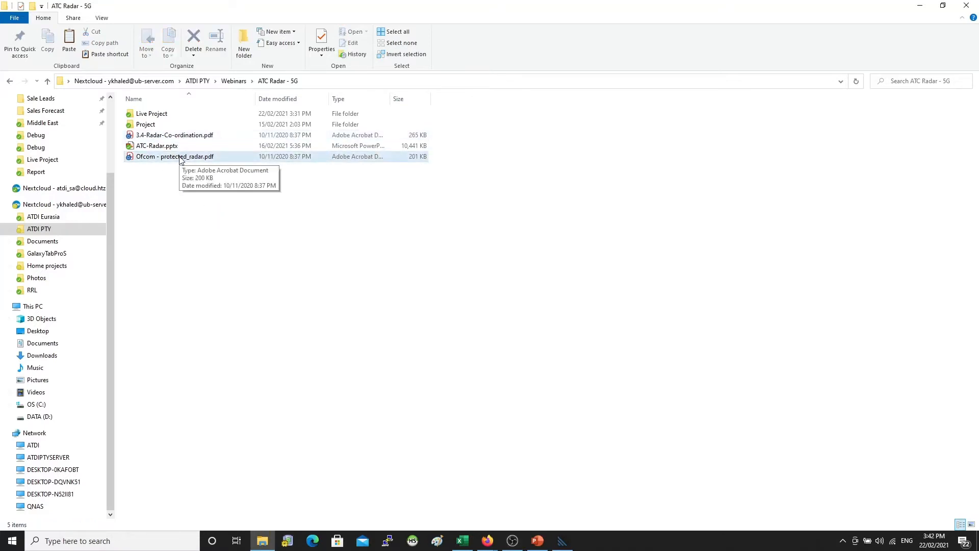
{"action": "left_click", "coordinate": [175, 160]}
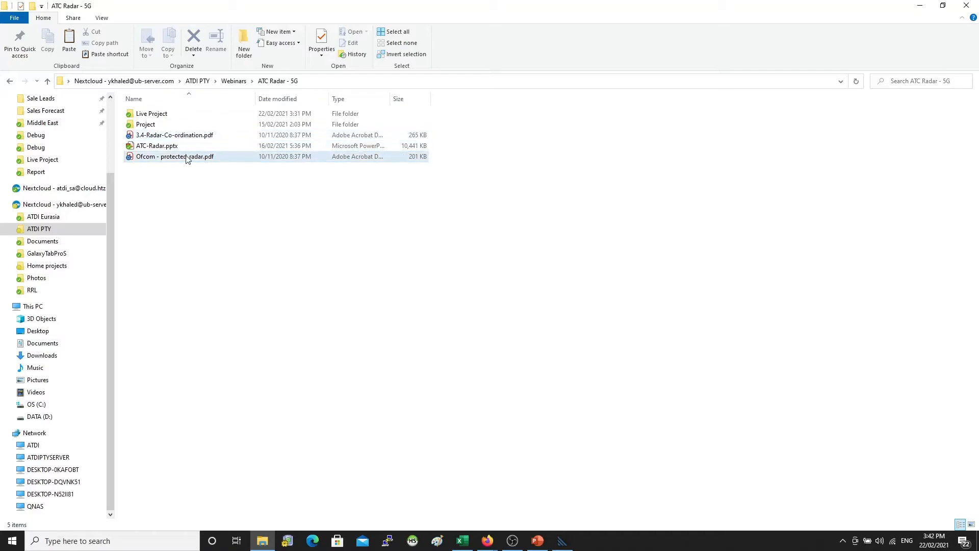
{"action": "double_click", "coordinate": [182, 135]}
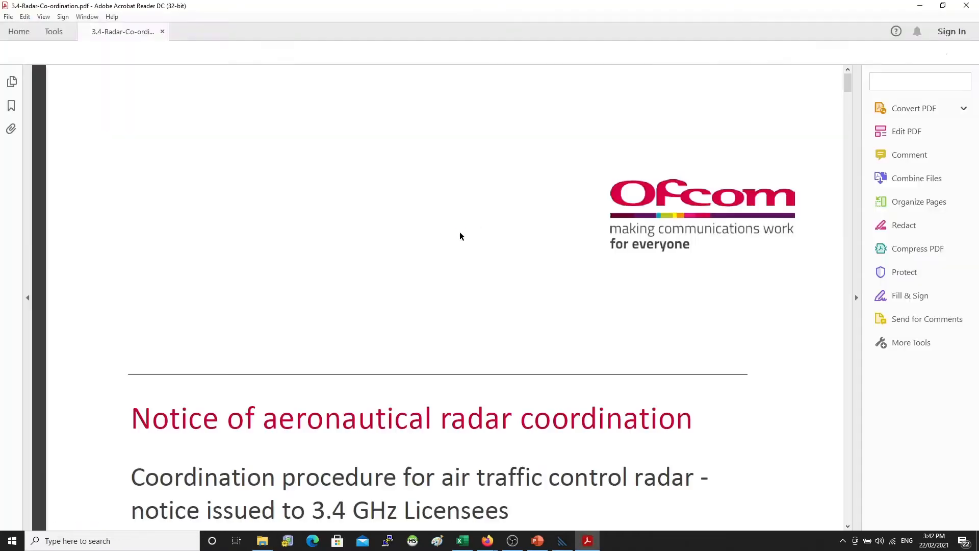
{"action": "scroll", "coordinate": [674, 187], "scroll_direction": "down", "scroll_amount": 4}
{"action": "left_click_drag", "start_coordinate": [843, 87], "coordinate": [819, 417]}
{"action": "scroll", "coordinate": [530, 314], "scroll_direction": "down", "scroll_amount": 1, "text": "ctrl"}
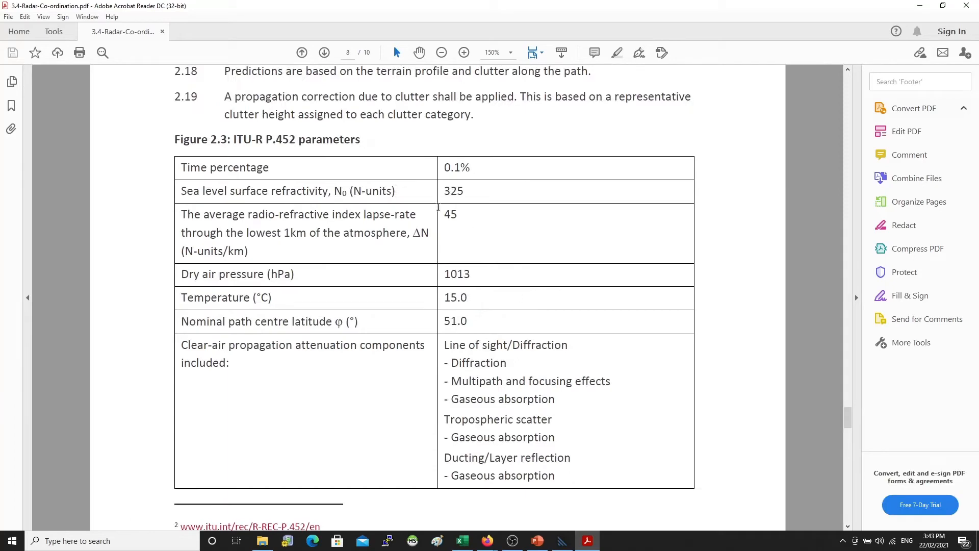
Compare the sea level surface refractivity N0 in the Ofcom table with the ITU-R 452 clutter options in HTZ
{"action": "left_click_drag", "start_coordinate": [241, 191], "coordinate": [396, 192]}
{"action": "left_click", "coordinate": [466, 193]}
{"action": "key", "text": "alt+Tab"}
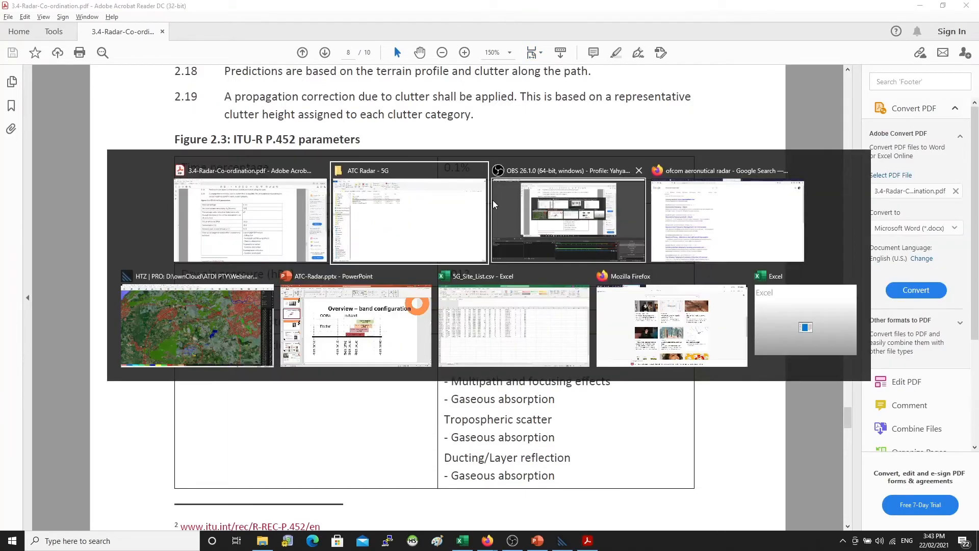
{"action": "left_click", "coordinate": [206, 347]}
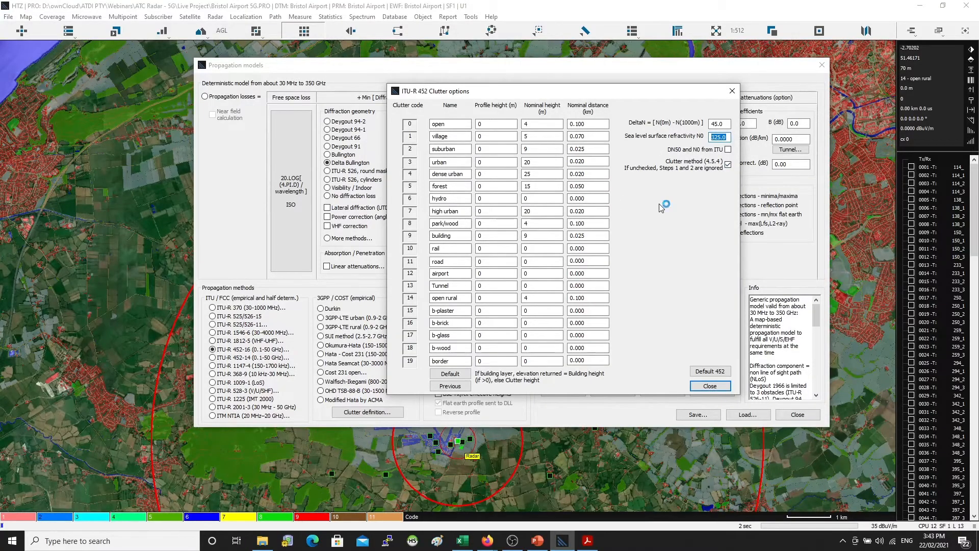
{"action": "key", "text": "alt+Tab"}
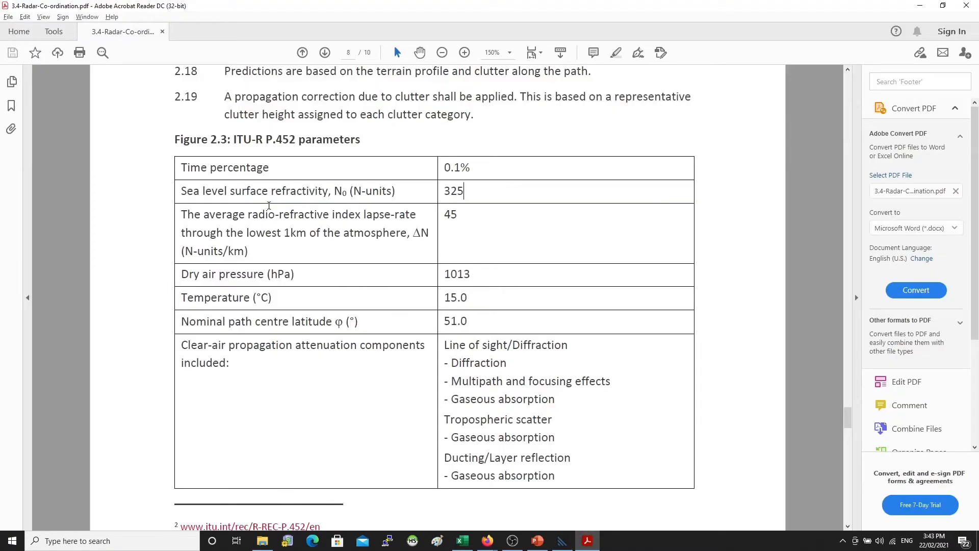
{"action": "left_click_drag", "start_coordinate": [239, 192], "coordinate": [365, 194]}
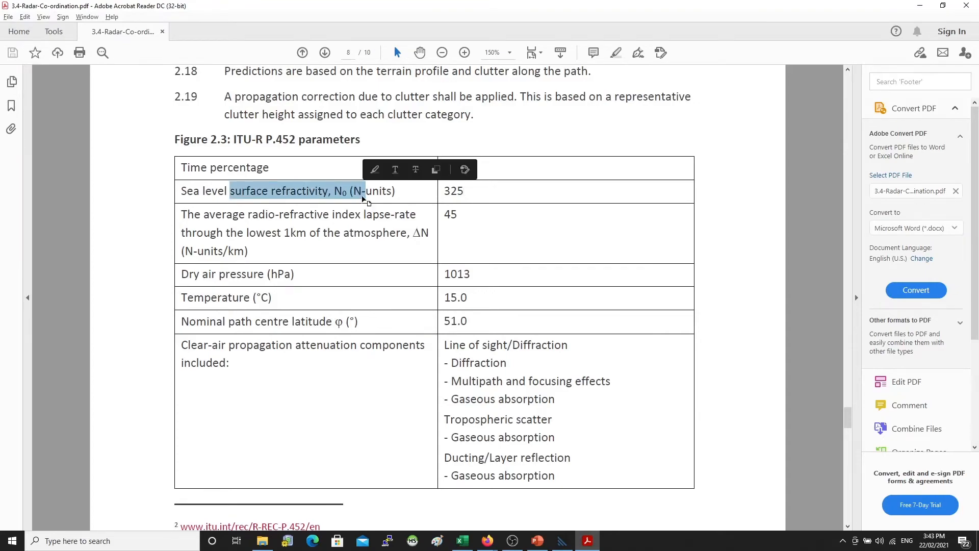
{"action": "key", "text": "alt+Tab"}
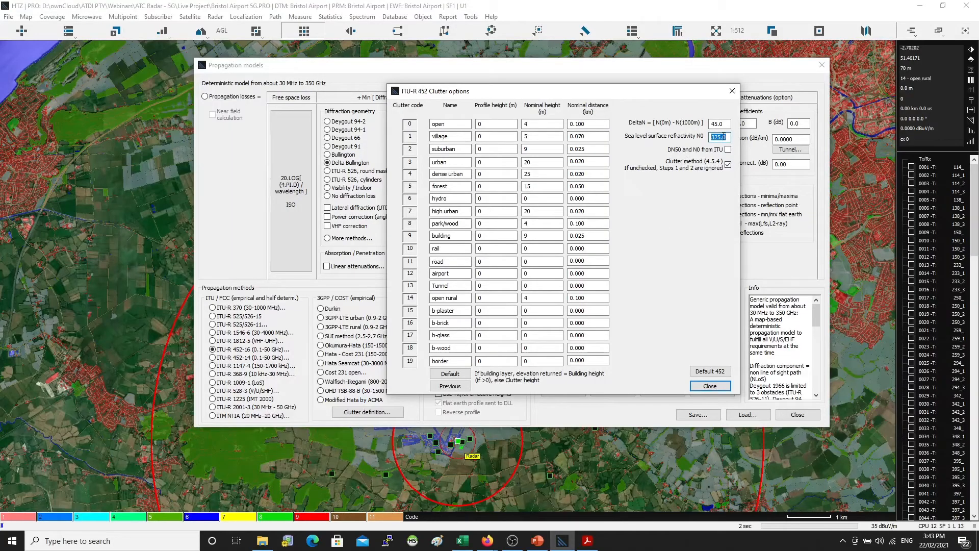
Compare the average radio-refractive index lapse-rate ΔN in the Ofcom table with the DeltaN setting in HTZ
{"action": "key", "text": "alt+Tab"}
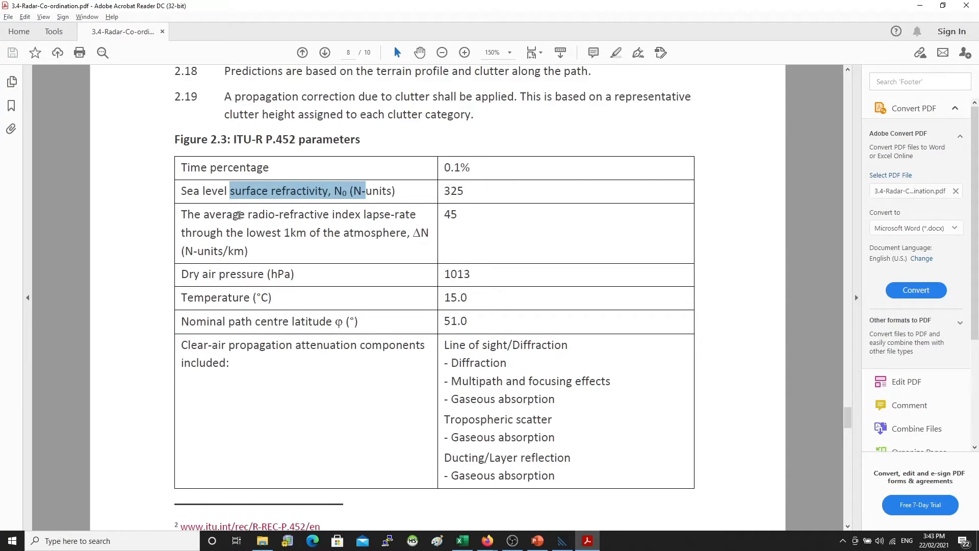
{"action": "left_click_drag", "start_coordinate": [204, 215], "coordinate": [445, 222]}
{"action": "key", "text": "alt+Tab"}
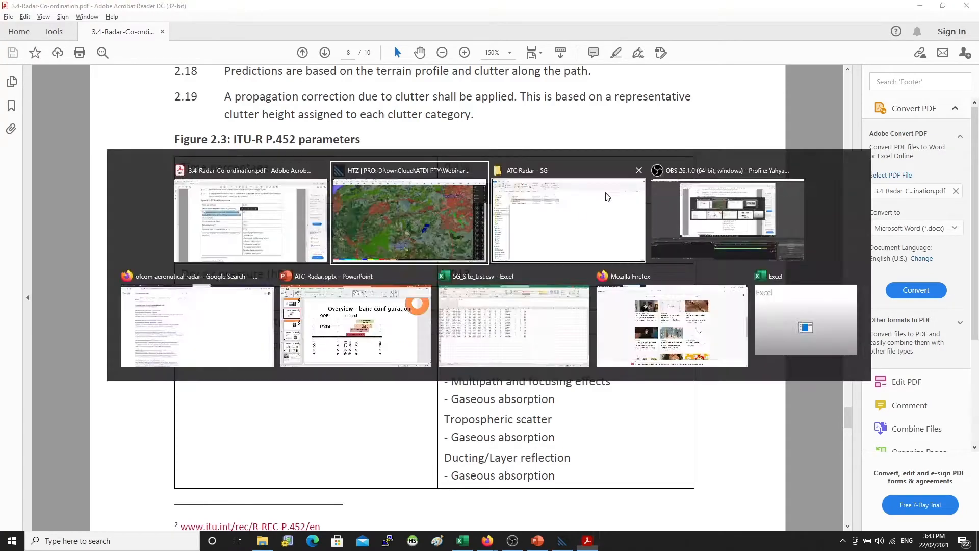
{"action": "key", "text": "alt+Tab"}
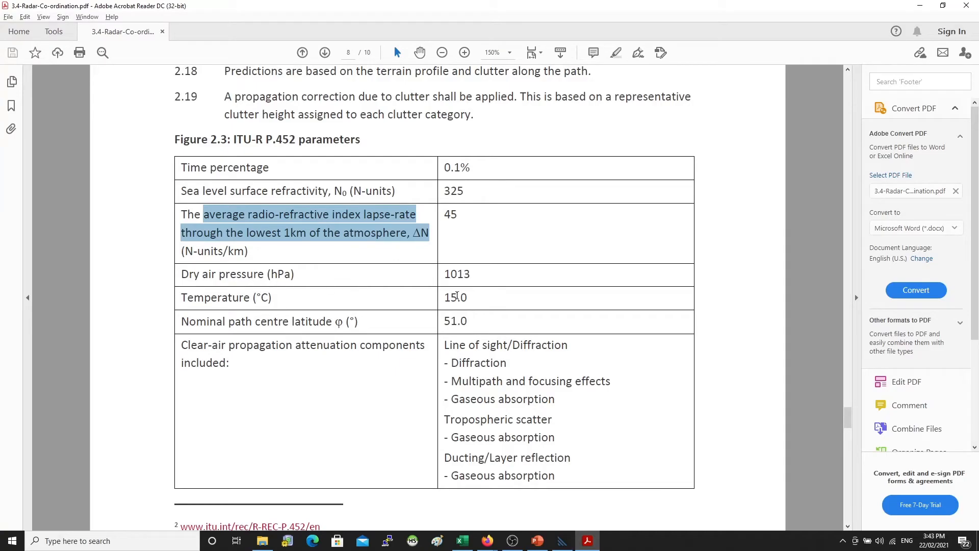
{"action": "key", "text": "alt+Tab"}
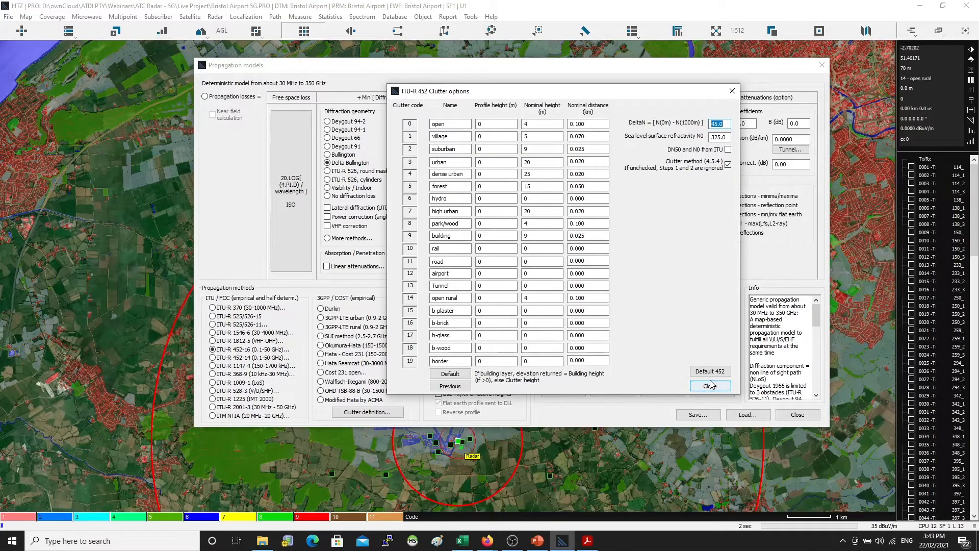
Move the clutter options aside and compare the Ofcom table's dry air pressure, temperature and remaining parameters with the propagation model settings in HTZ
{"action": "left_click_drag", "start_coordinate": [570, 93], "coordinate": [339, 82]}
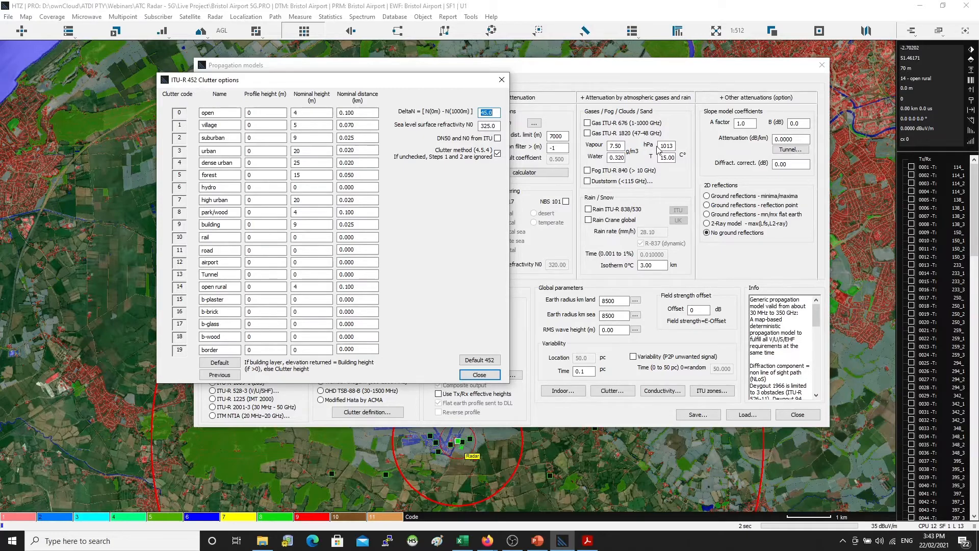
{"action": "key", "text": "alt+Tab"}
{"action": "key", "text": "alt+Tab"}
{"action": "key", "text": "alt+Tab"}
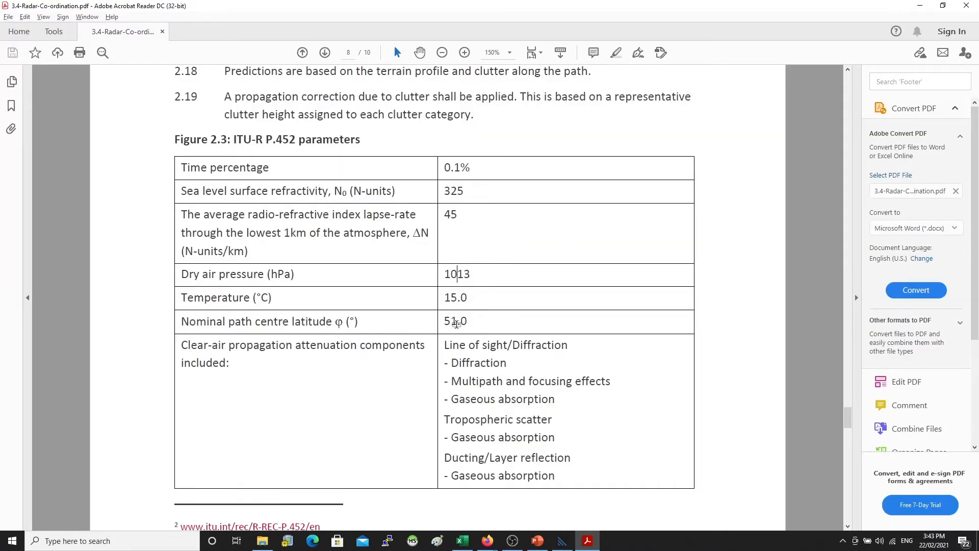
{"action": "key", "text": "alt+Tab"}
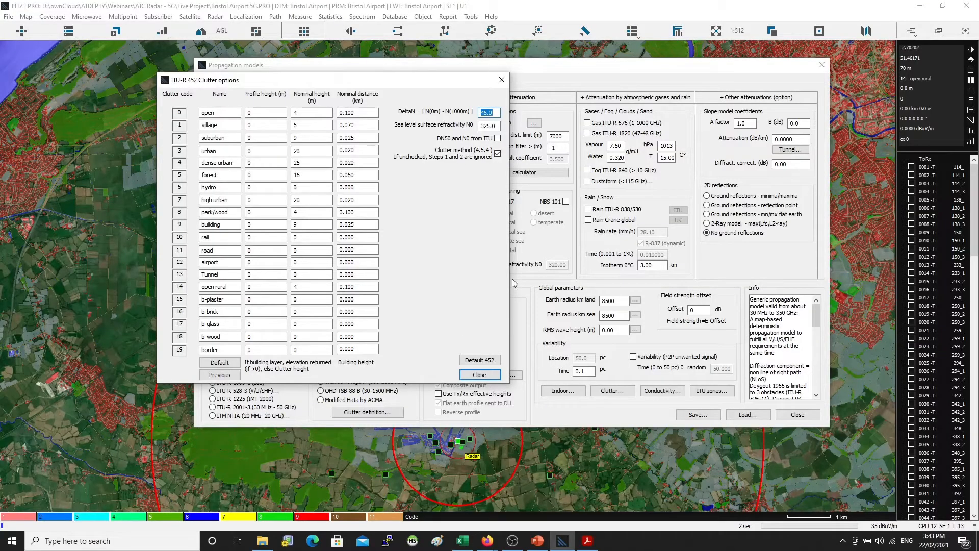
{"action": "key", "text": "alt+Tab"}
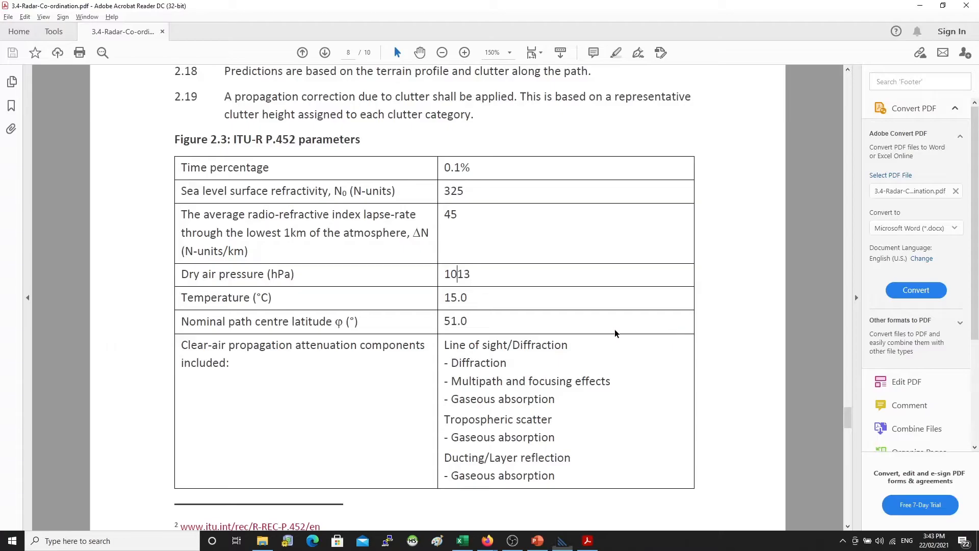
{"action": "scroll", "coordinate": [491, 289], "scroll_direction": "down", "scroll_amount": 1}
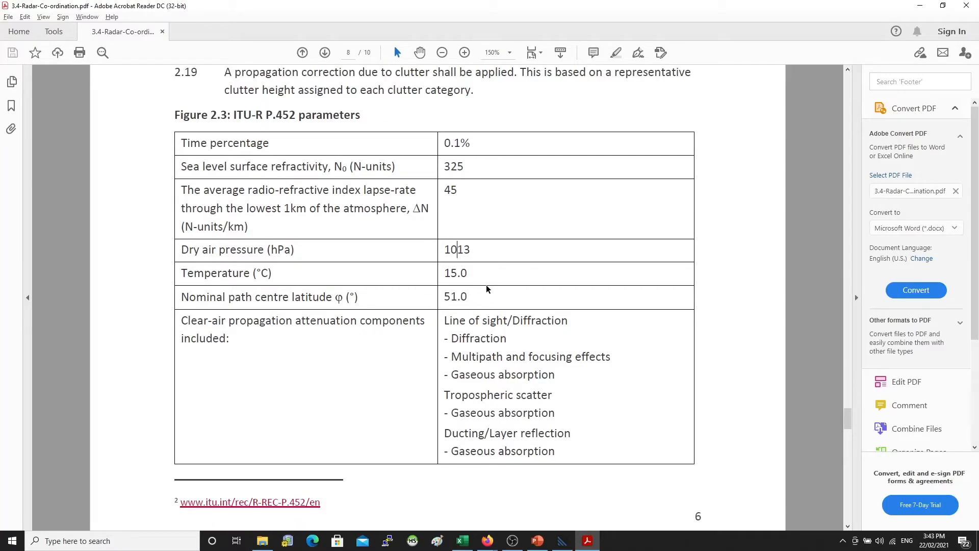
{"action": "key", "text": "alt+Tab"}
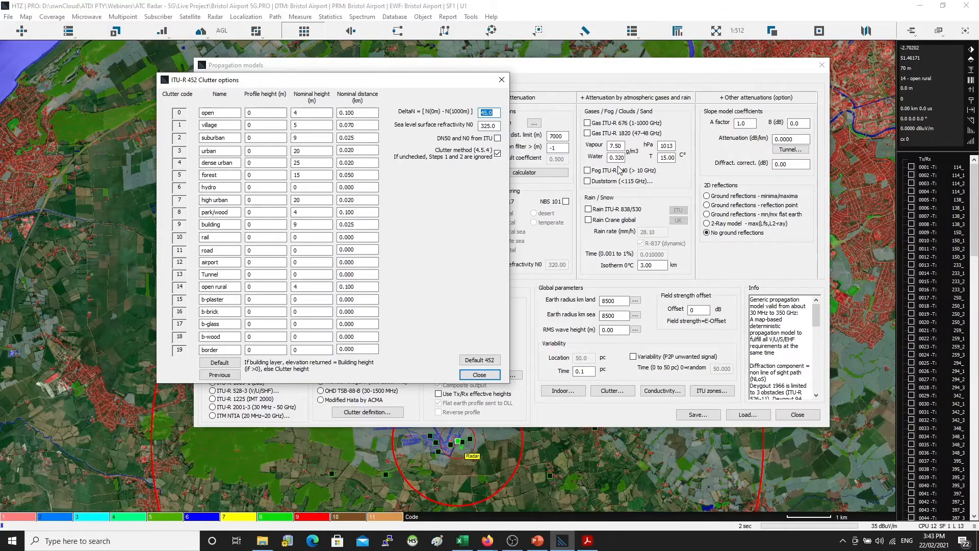
Go back to 3.4-Radar-Co-ordination.pdf and find the Infoterra clutter code mapping table in Figure 2.4
{"action": "key", "text": "alt+Tab"}
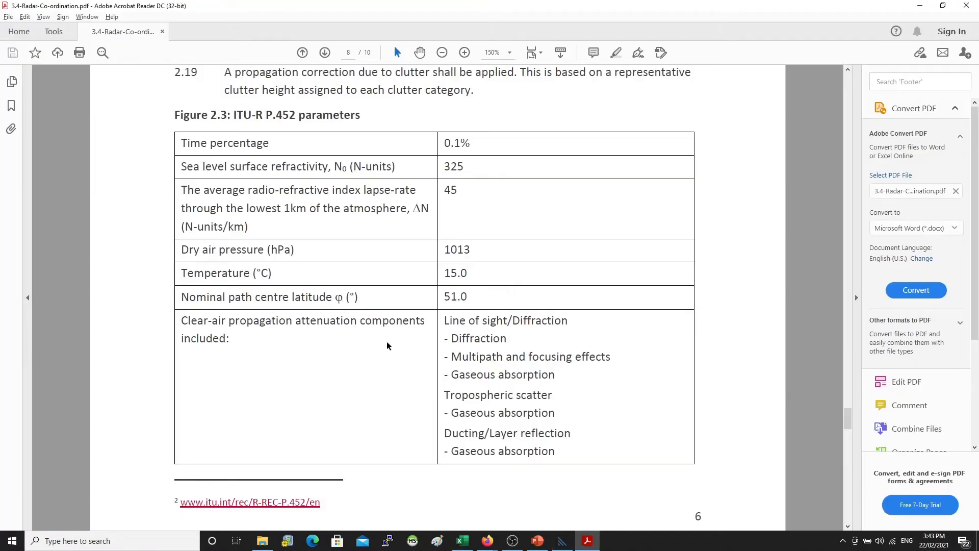
{"action": "scroll", "coordinate": [416, 334], "scroll_direction": "down", "scroll_amount": 1}
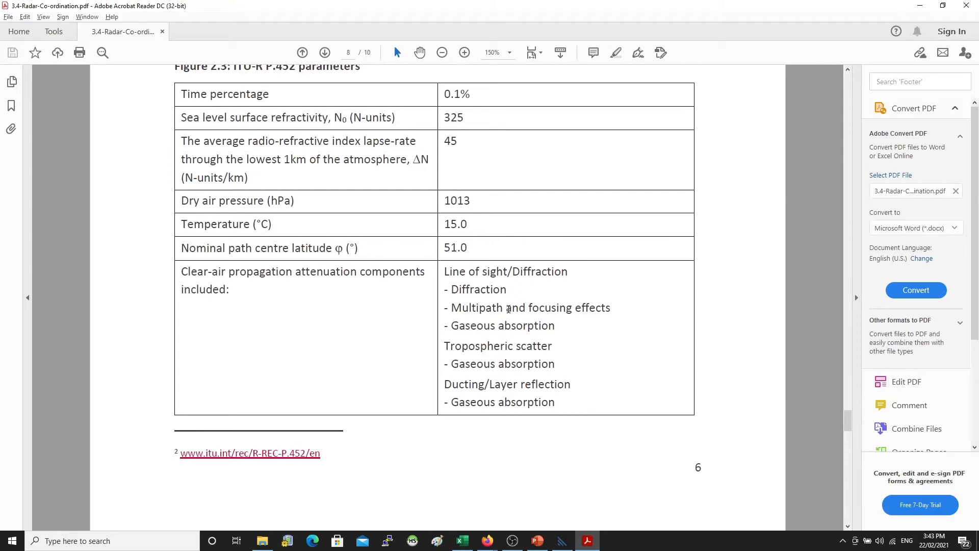
{"action": "scroll", "coordinate": [509, 309], "scroll_direction": "down", "scroll_amount": 5}
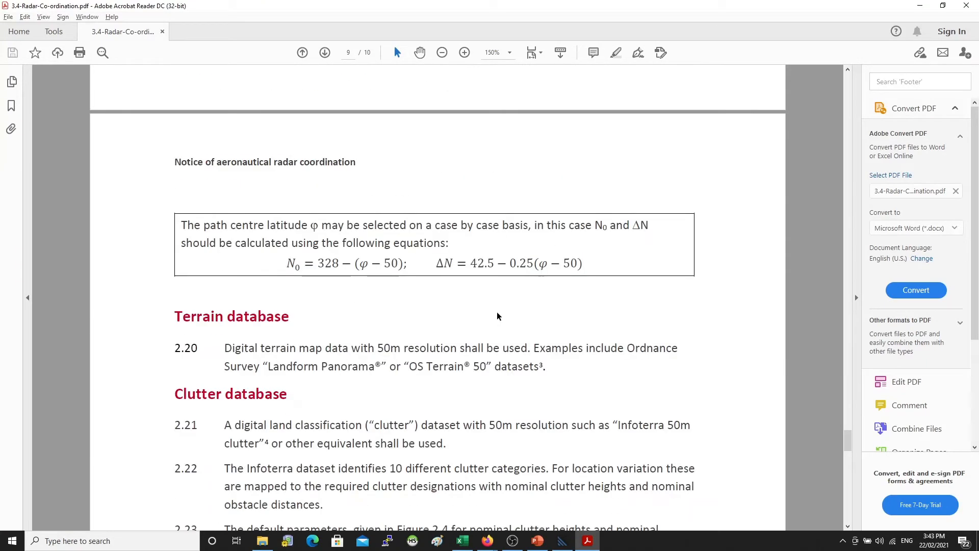
{"action": "scroll", "coordinate": [498, 316], "scroll_direction": "down", "scroll_amount": 4}
{"action": "scroll", "coordinate": [498, 316], "scroll_direction": "down", "scroll_amount": 4}
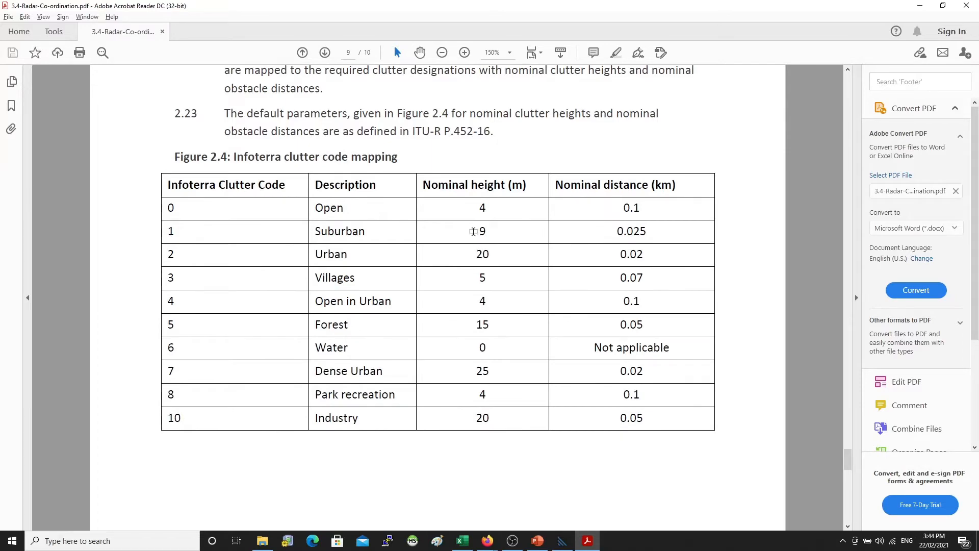
Compare the nominal heights and distances per clutter category in Figure 2.4 with the ITU-R 452 clutter options in HTZ
{"action": "key", "text": "alt+Tab"}
{"action": "left_click_drag", "start_coordinate": [361, 89], "coordinate": [513, 94]}
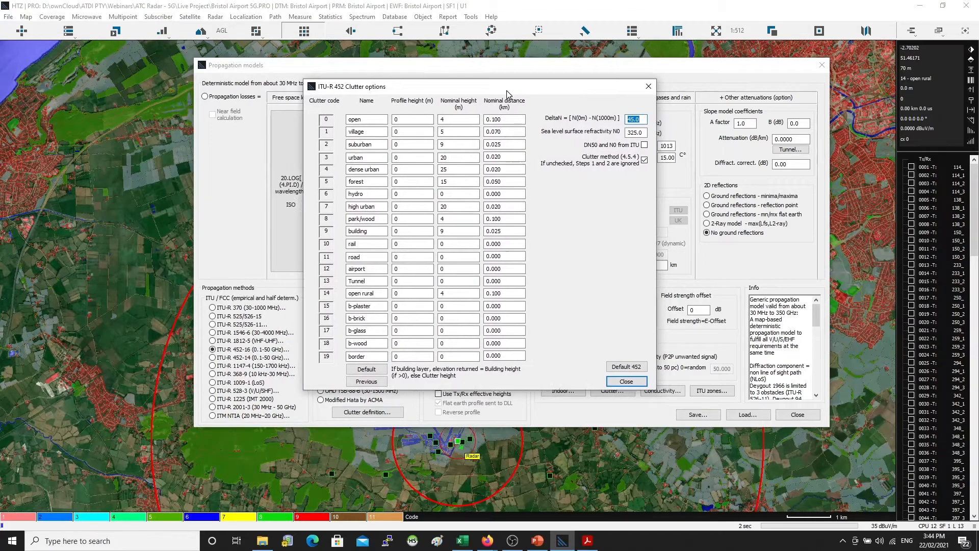
{"action": "key", "text": "alt+Tab"}
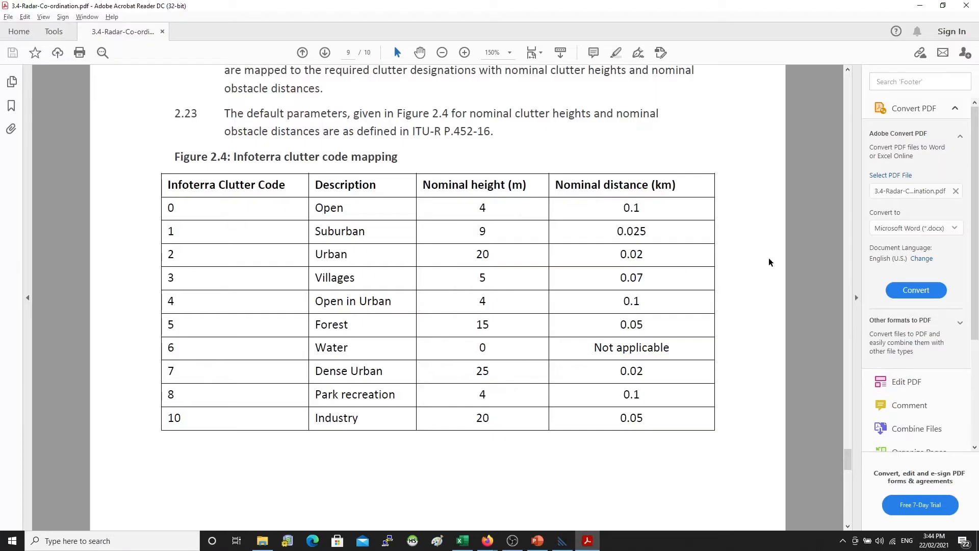
{"action": "key", "text": "alt+Tab"}
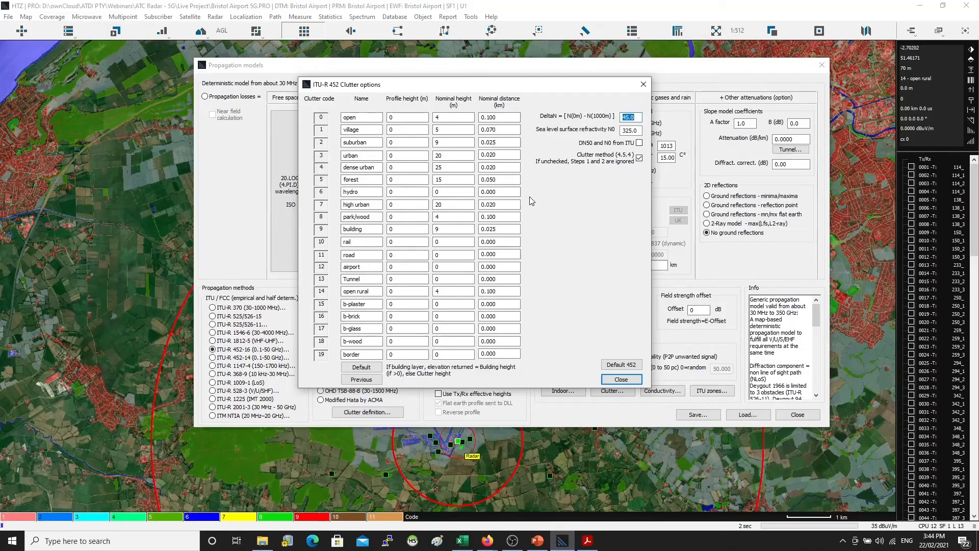
{"action": "key", "text": "alt+Tab"}
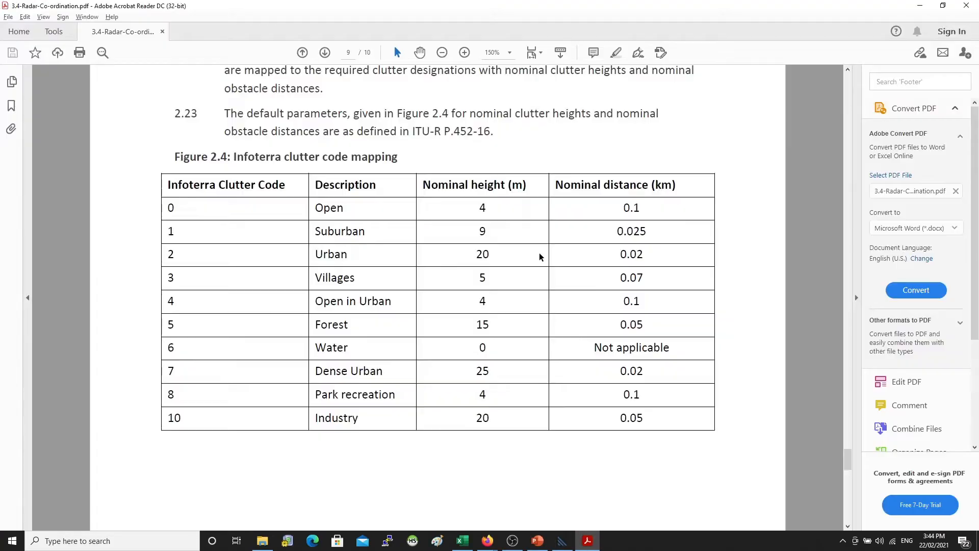
{"action": "key", "text": "alt+Tab"}
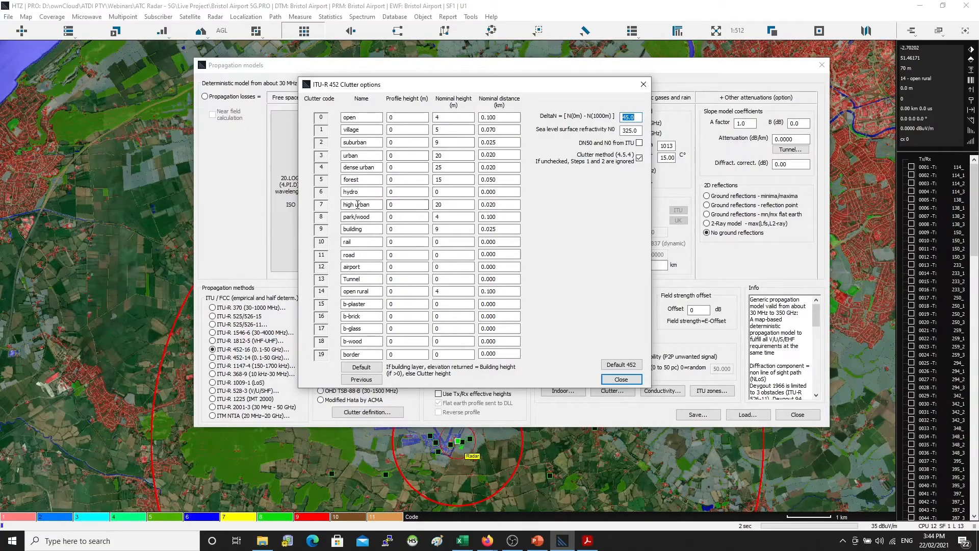
{"action": "key", "text": "alt+Tab"}
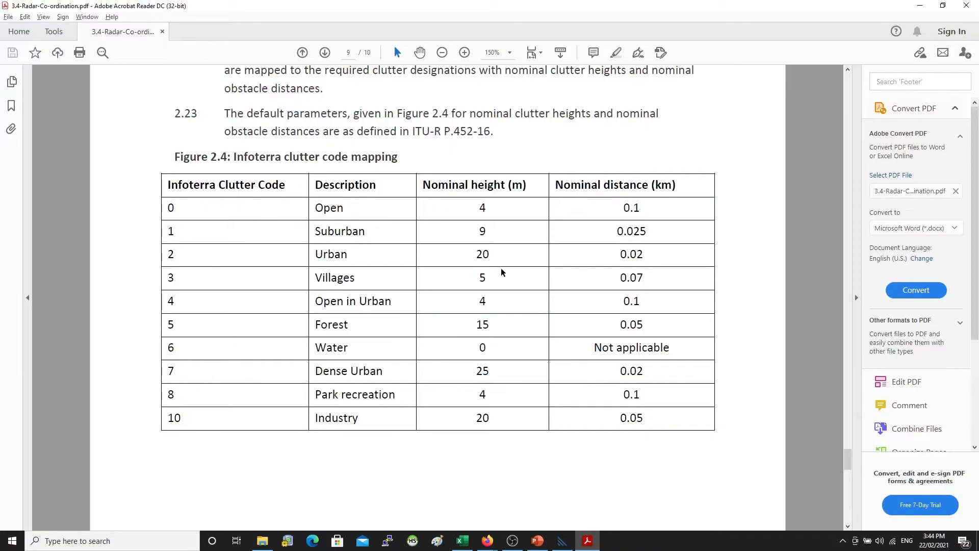
{"action": "key", "text": "alt+Tab"}
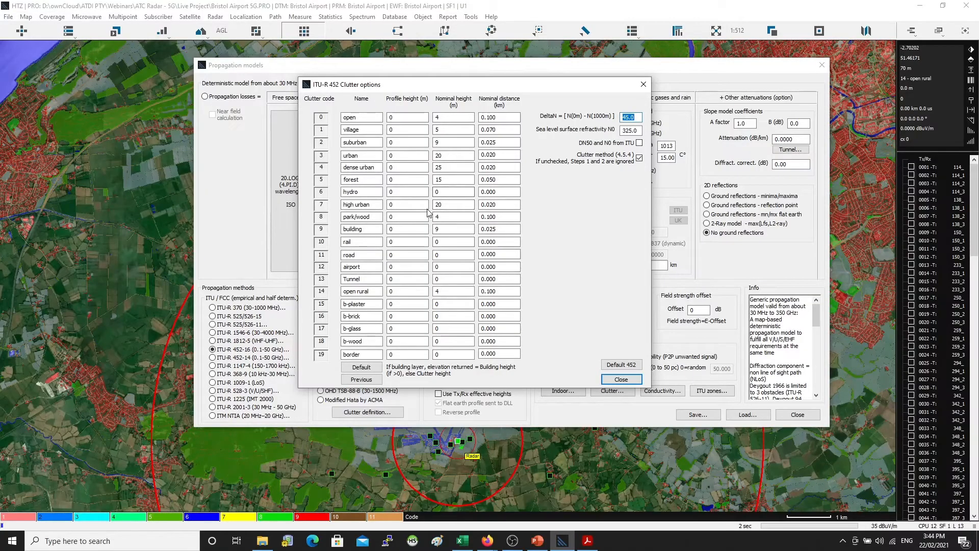
Close the ITU-R 452 clutter options and the propagation model dialogs, rechecking the PDF's clutter database section in between
{"action": "left_click", "coordinate": [620, 380]}
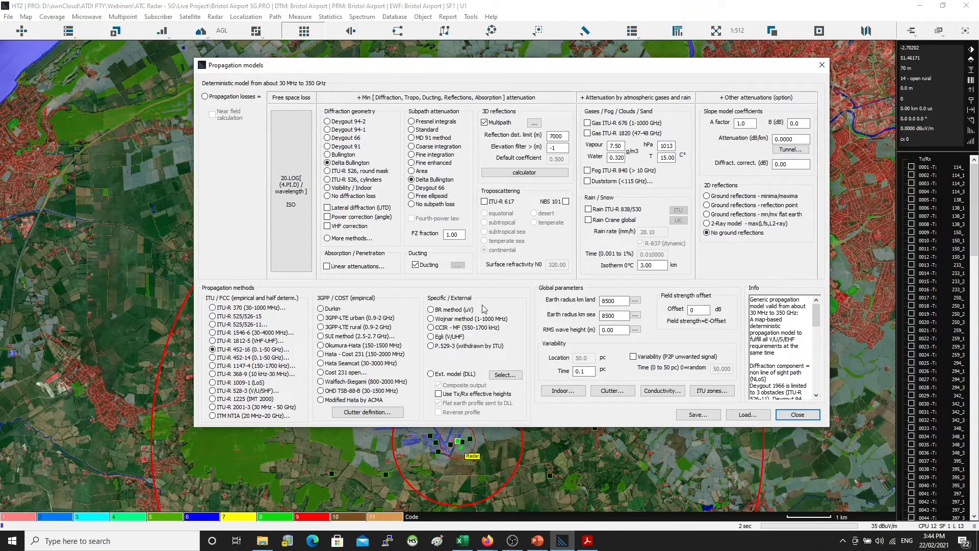
{"action": "key", "text": "alt+Tab"}
{"action": "scroll", "coordinate": [439, 295], "scroll_direction": "up", "scroll_amount": 5}
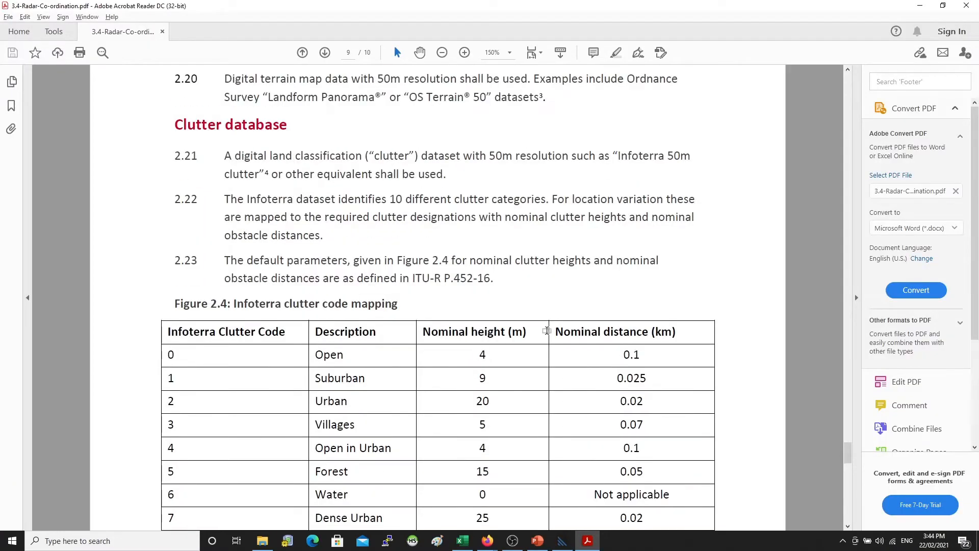
{"action": "key", "text": "alt+Tab"}
{"action": "left_click", "coordinate": [798, 415]}
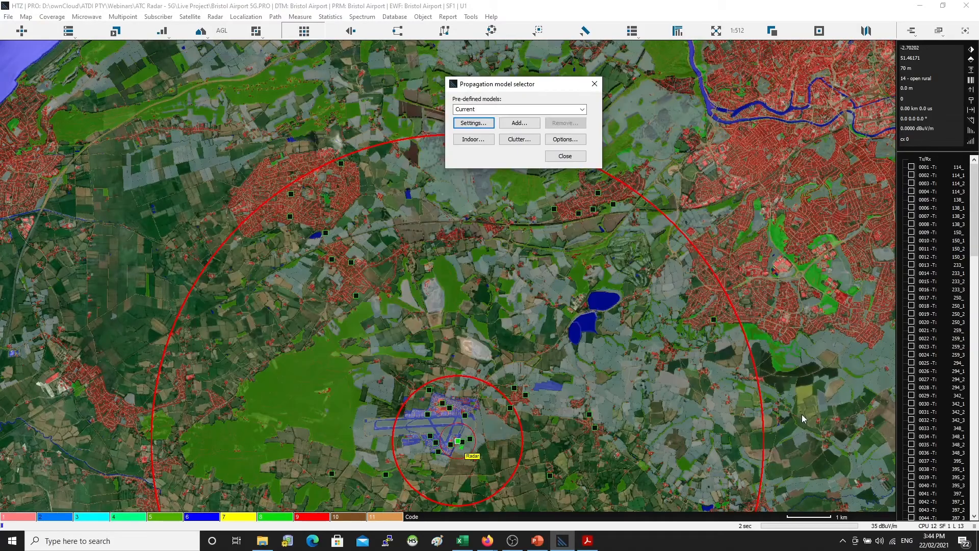
{"action": "left_click", "coordinate": [565, 156]}
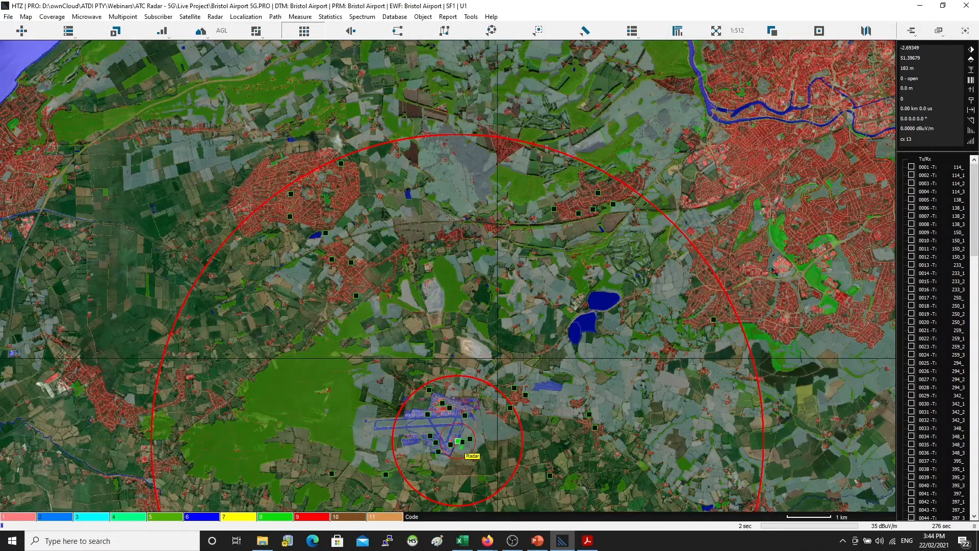
Start saving a parameter file (.PRM) and set its destination to the Live Project folder, using the path copied from File Explorer
{"action": "scroll", "coordinate": [498, 248], "scroll_direction": "down", "scroll_amount": 1}
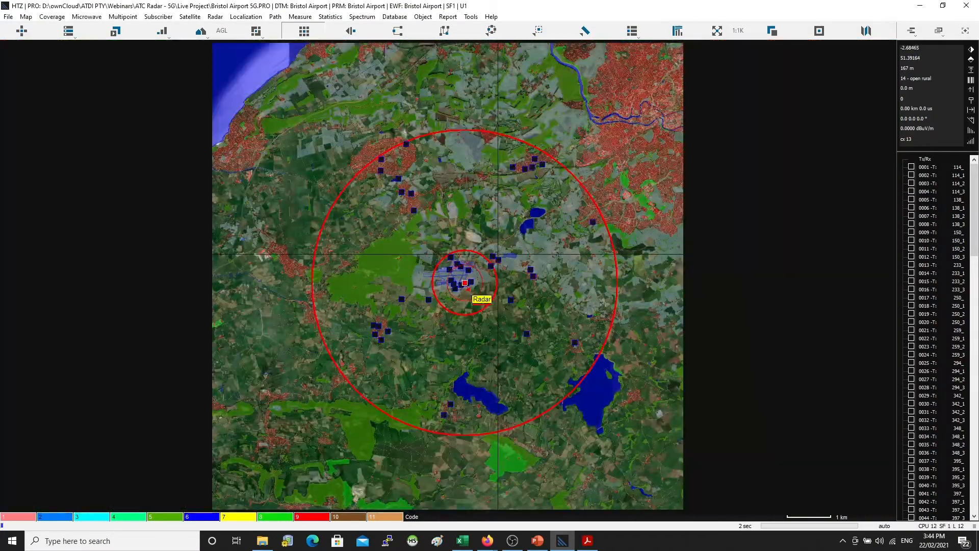
{"action": "left_click", "coordinate": [8, 17]}
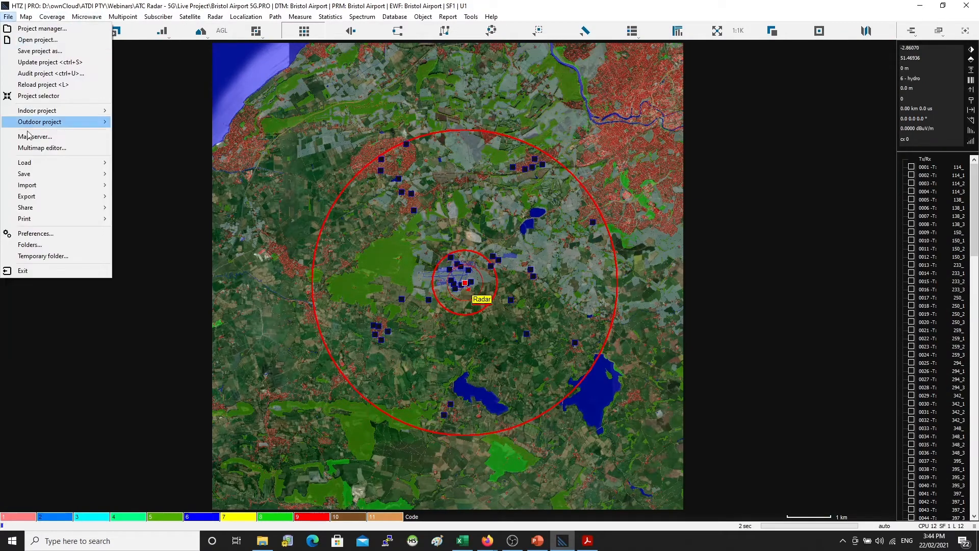
{"action": "mouse_move", "coordinate": [37, 176]}
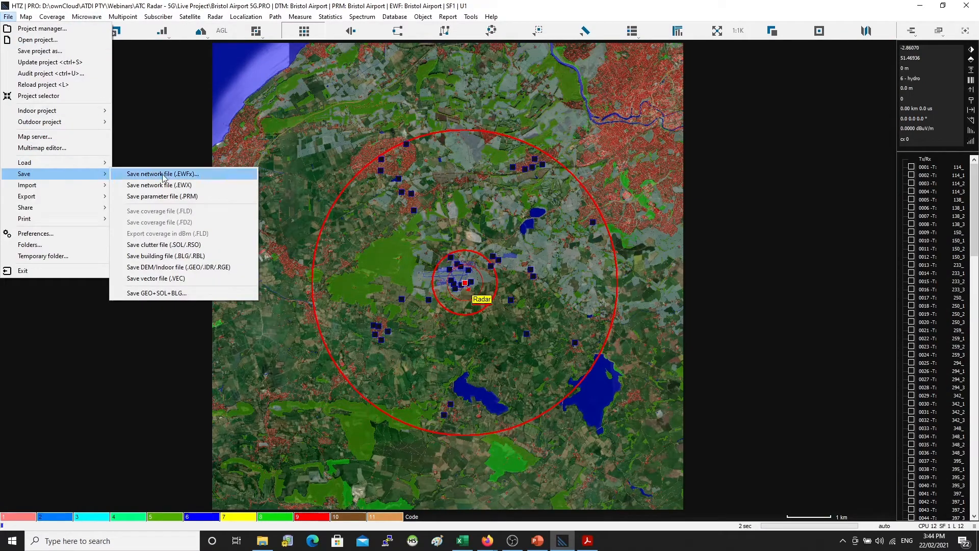
{"action": "left_click", "coordinate": [204, 198]}
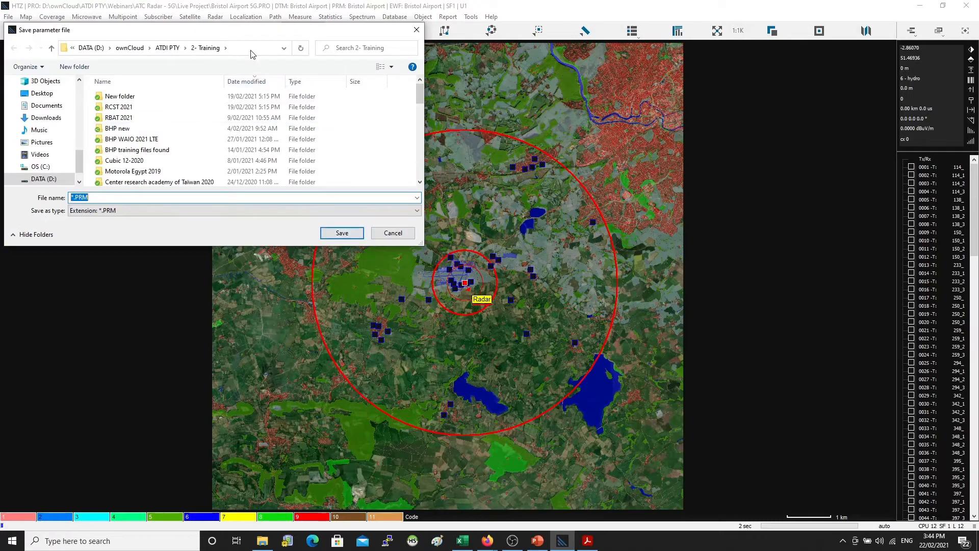
{"action": "left_click_drag", "start_coordinate": [242, 34], "coordinate": [376, 59]}
{"action": "key", "text": "ctrl+v"}
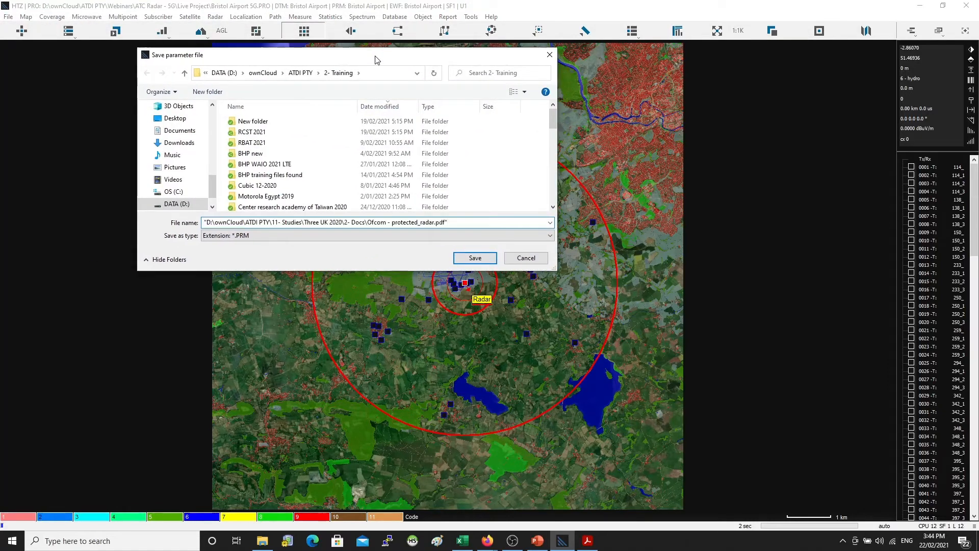
{"action": "key", "text": "alt+Tab"}
{"action": "key", "text": "Tab"}
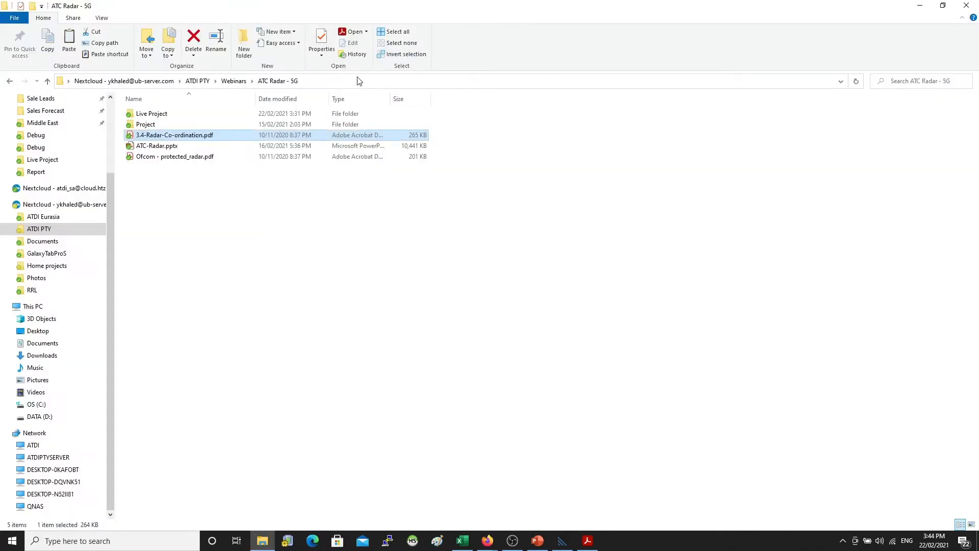
{"action": "double_click", "coordinate": [151, 113]}
{"action": "left_click", "coordinate": [375, 82]}
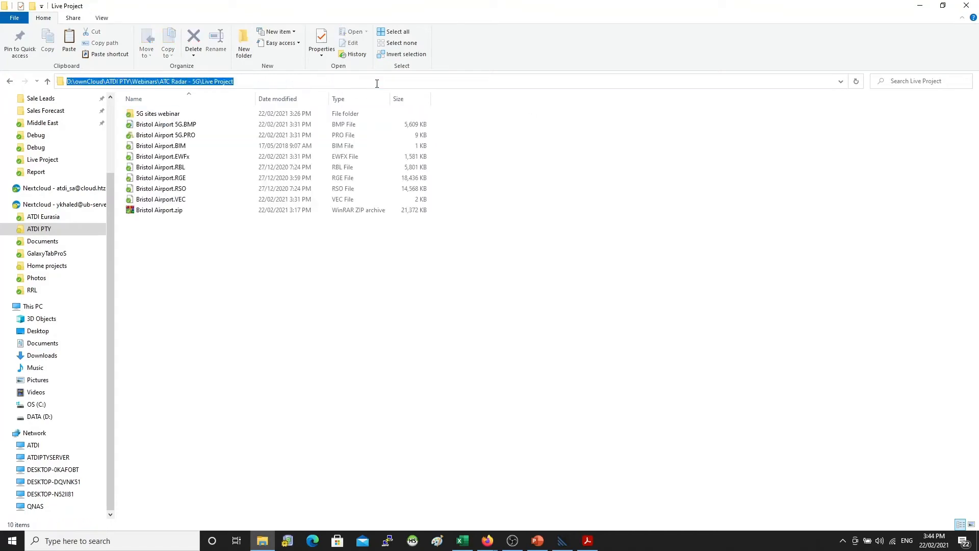
{"action": "key", "text": "ctrl+c"}
{"action": "key", "text": "alt+Tab"}
{"action": "key", "text": "ctrl+v"}
{"action": "key", "text": "Return"}
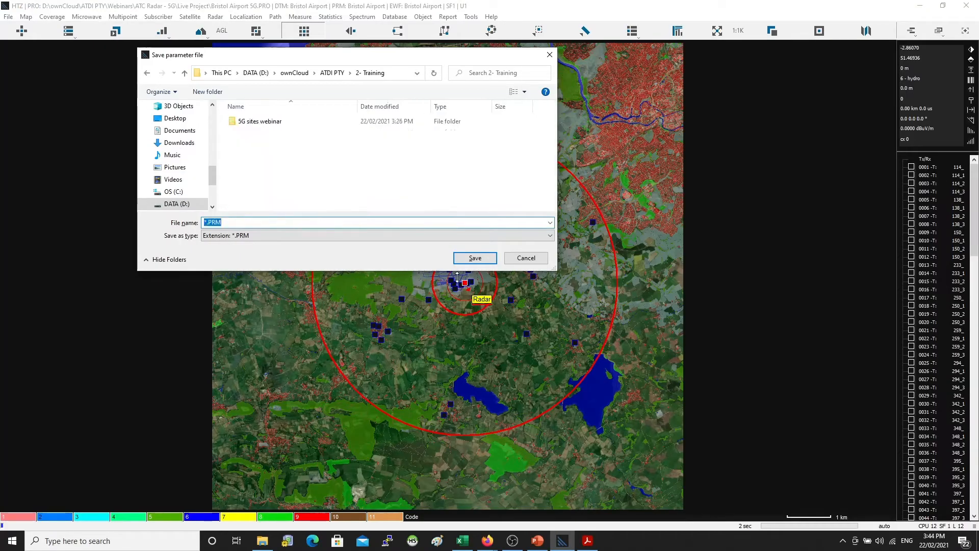
Name the parameter file Bristol Airport 5G.PRM, based on the existing project file, and save it
{"action": "left_click", "coordinate": [277, 236]}
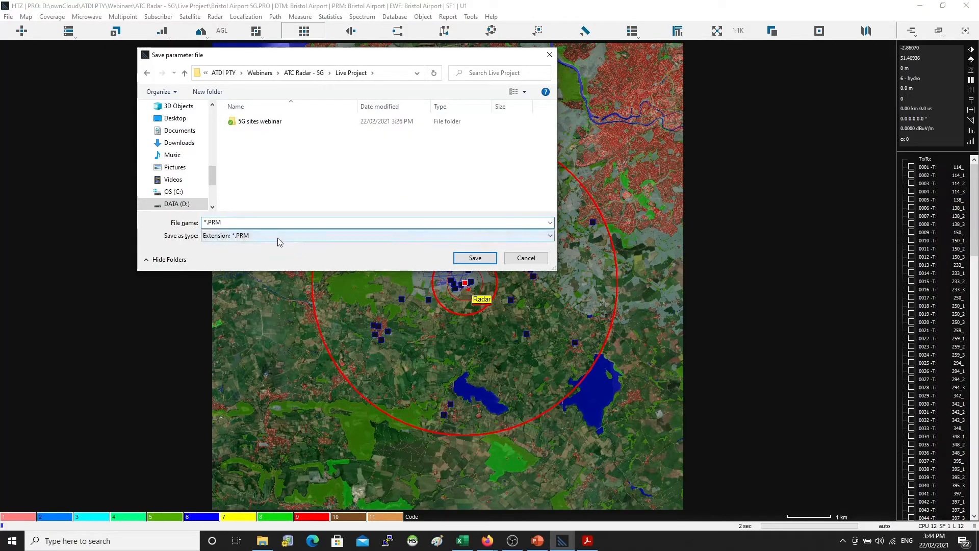
{"action": "left_click", "coordinate": [231, 252]}
{"action": "left_click", "coordinate": [268, 143]}
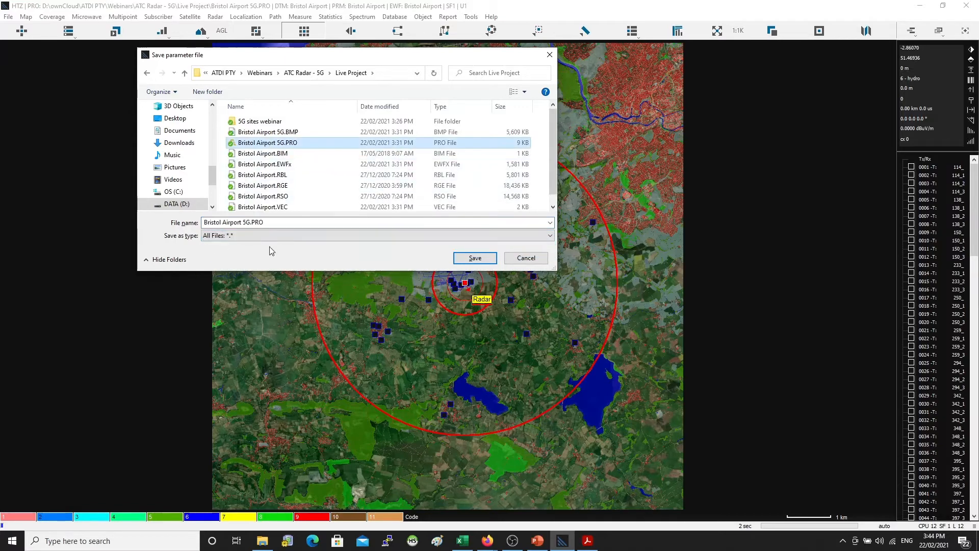
{"action": "left_click", "coordinate": [244, 236]}
{"action": "left_click", "coordinate": [226, 244]}
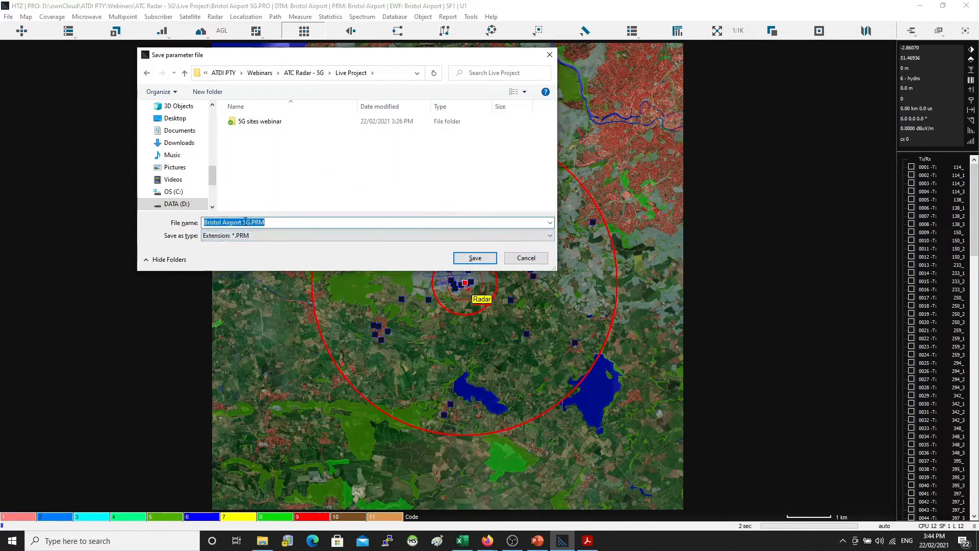
{"action": "left_click", "coordinate": [244, 222]}
{"action": "left_click", "coordinate": [474, 257]}
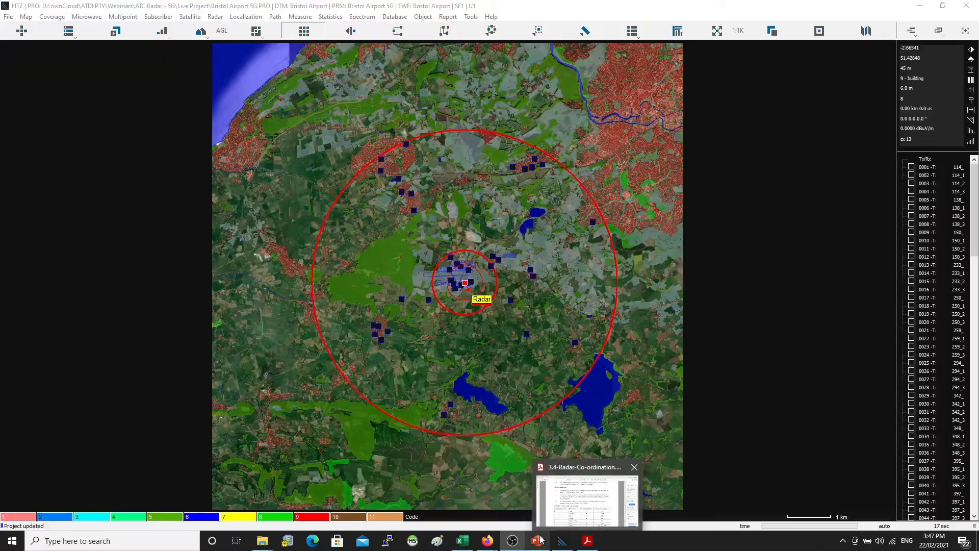
Switch to ATC-Radar.pptx in PowerPoint and present the Radar protection slide
{"action": "left_click", "coordinate": [539, 540]}
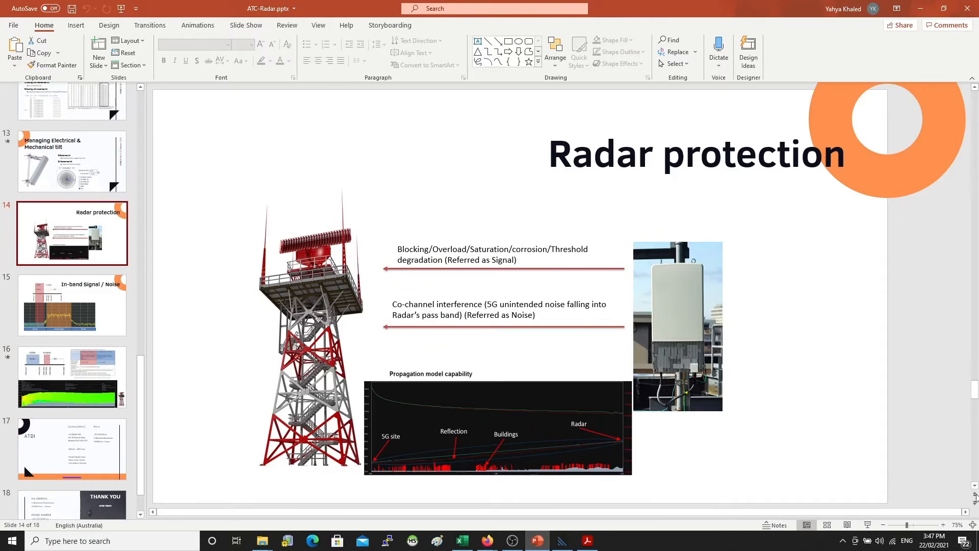
{"action": "left_click", "coordinate": [867, 525]}
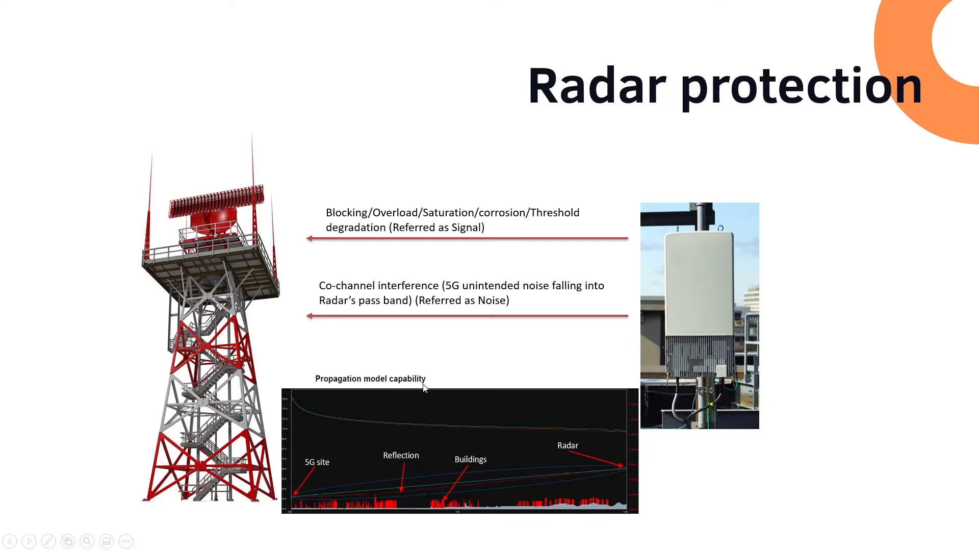
Review the propagation methods in HTZ's propagation model settings, close them and return to the Radar protection slide
{"action": "key", "text": "alt+Tab"}
{"action": "key", "text": "alt+Tab"}
{"action": "key", "text": "alt+Tab"}
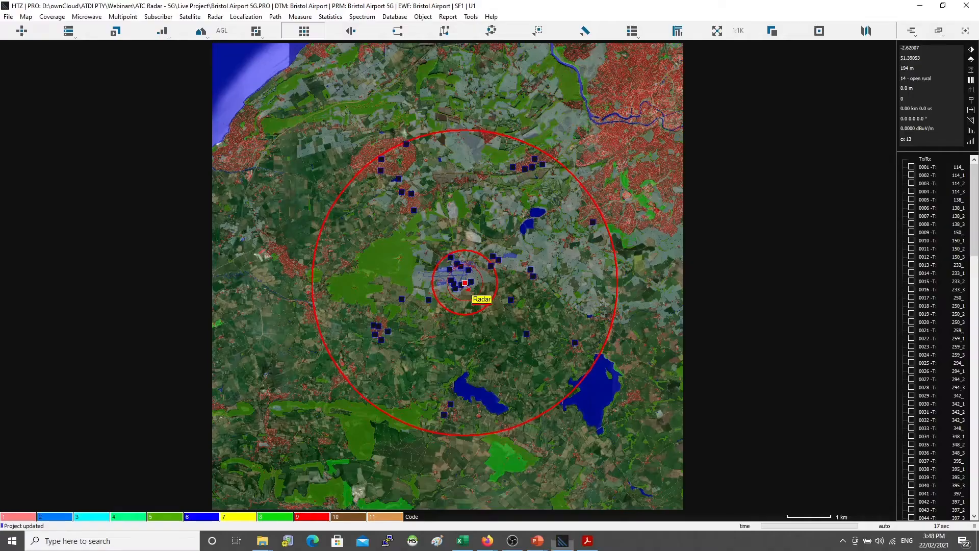
{"action": "left_click", "coordinate": [471, 17]}
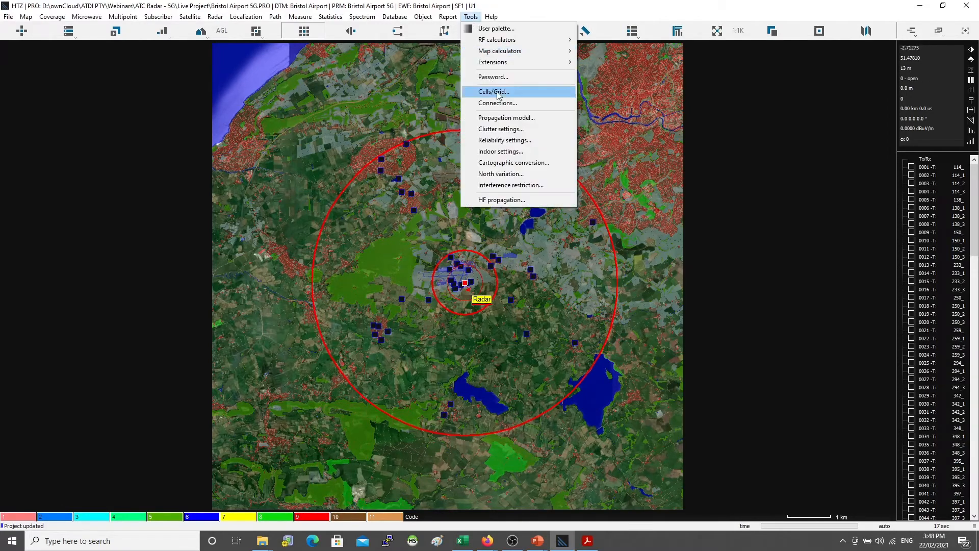
{"action": "left_click", "coordinate": [499, 121]}
{"action": "left_click", "coordinate": [509, 159]}
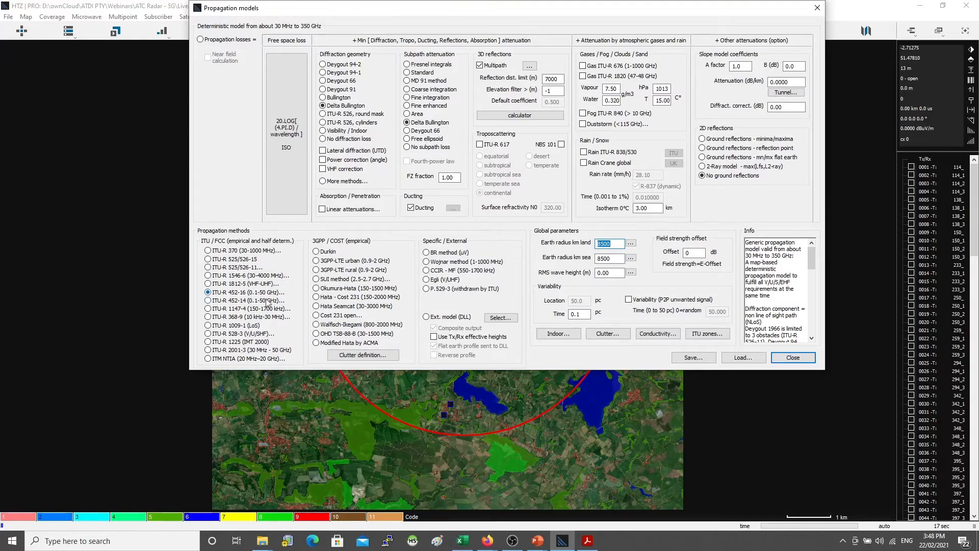
{"action": "key", "text": "Escape"}
{"action": "key", "text": "Escape"}
{"action": "key", "text": "alt+Tab"}
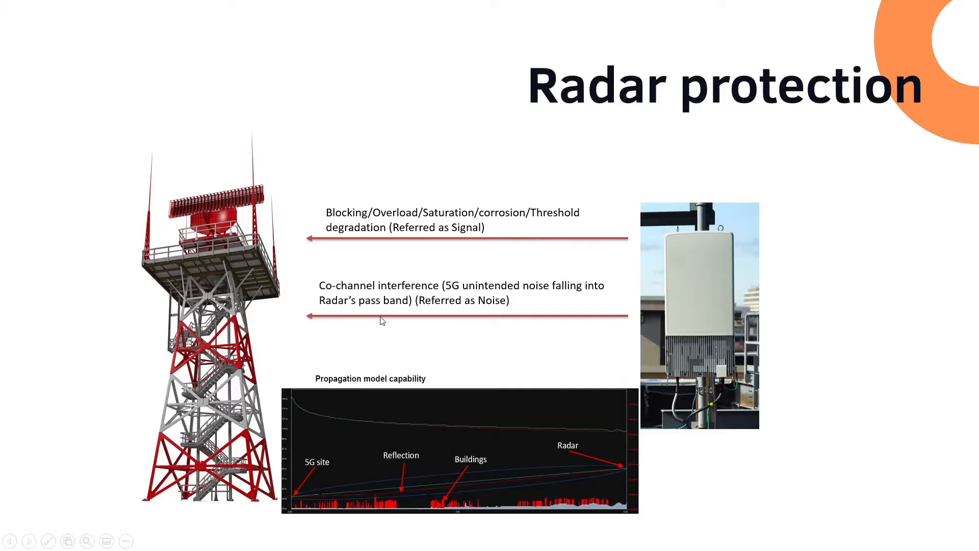
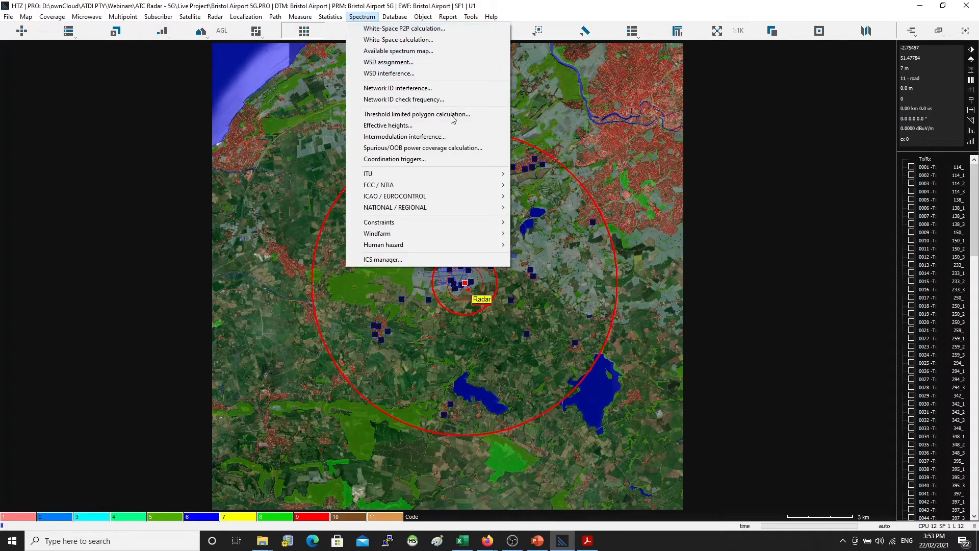
{"action": "mouse_move", "coordinate": [436, 174]}
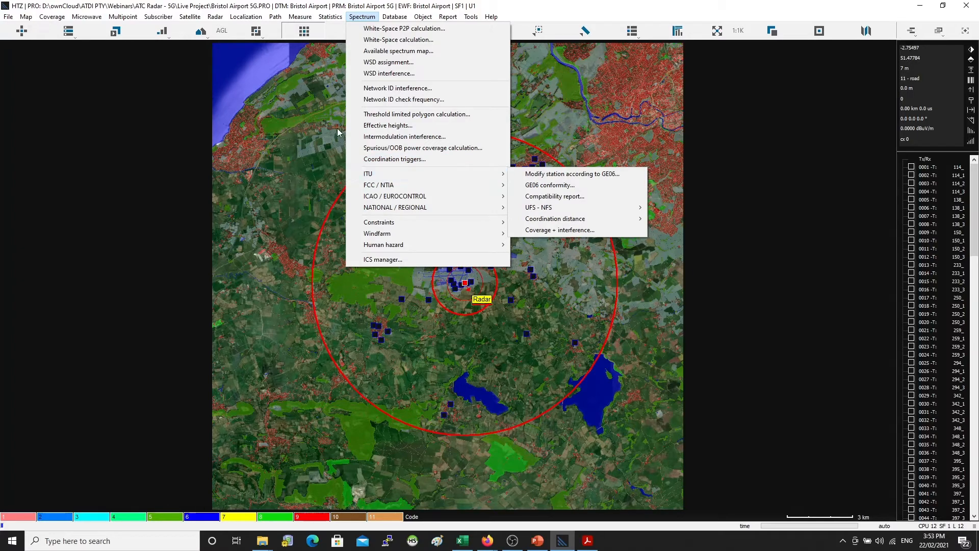
Open the Tx/Rx parameters of 5G station 138_ from the map and show its antenna patterns
{"action": "left_click", "coordinate": [220, 152]}
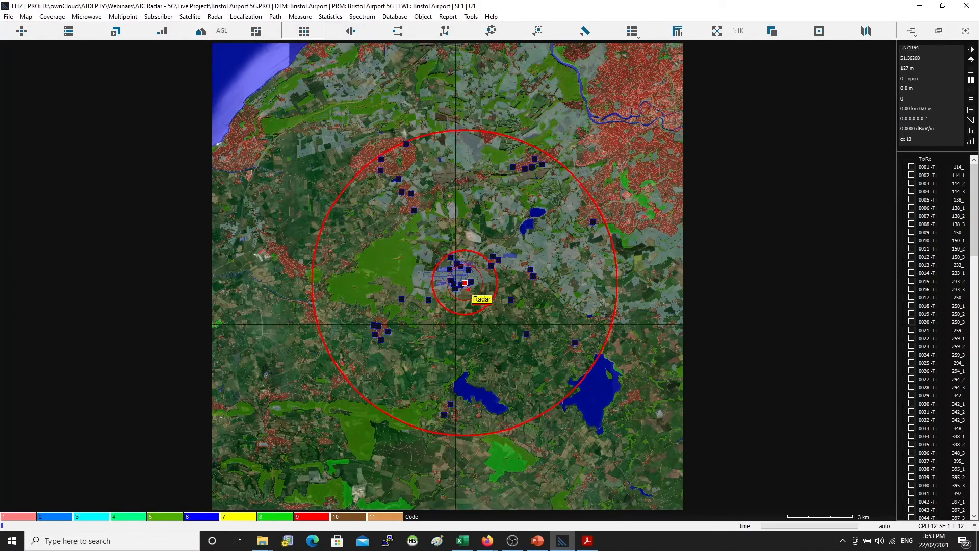
{"action": "left_click", "coordinate": [451, 405]}
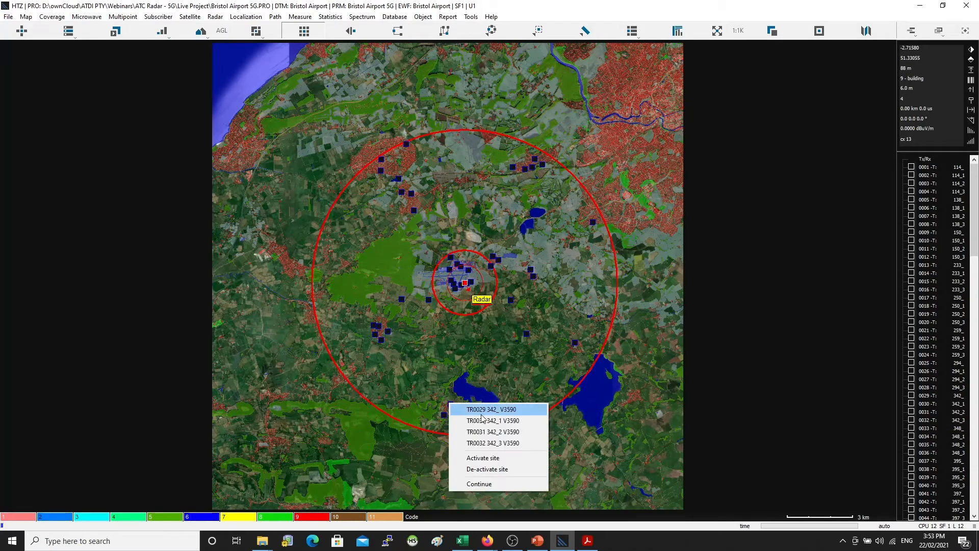
{"action": "left_click", "coordinate": [526, 335]}
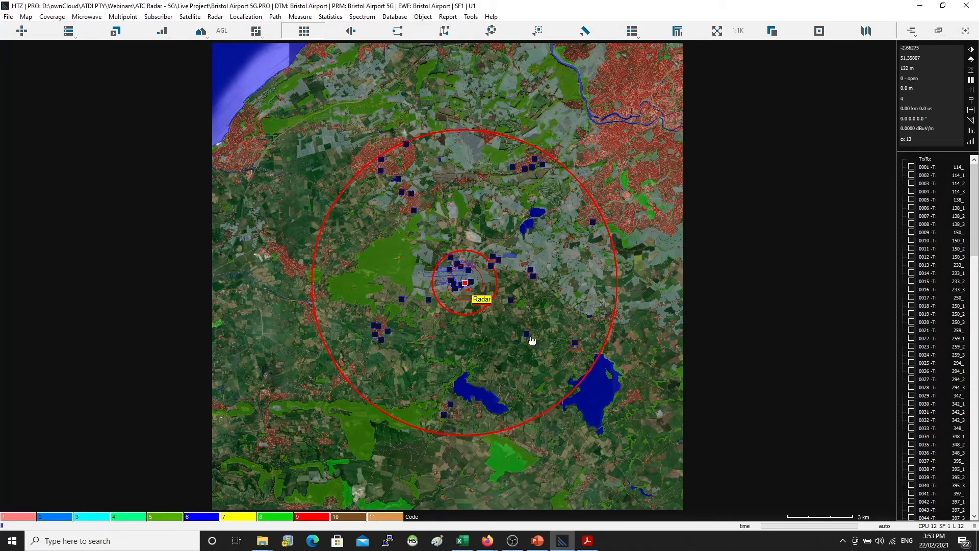
{"action": "left_click", "coordinate": [526, 332]}
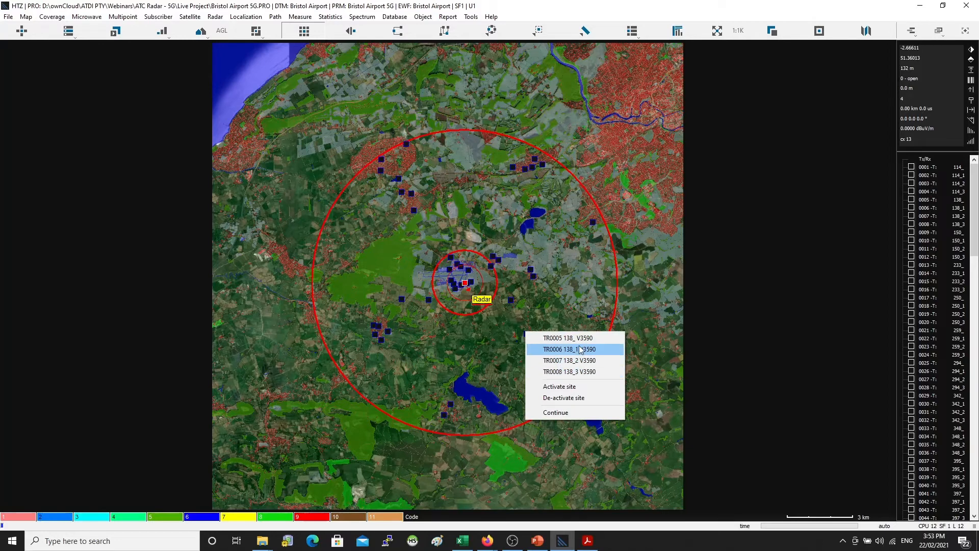
{"action": "left_click", "coordinate": [603, 339]}
{"action": "left_click", "coordinate": [582, 173]}
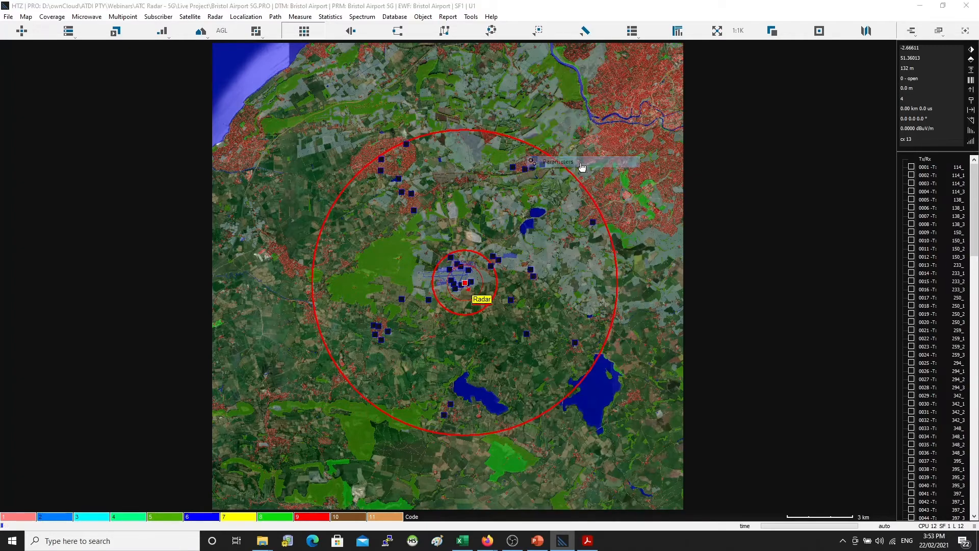
{"action": "left_click", "coordinate": [597, 113]}
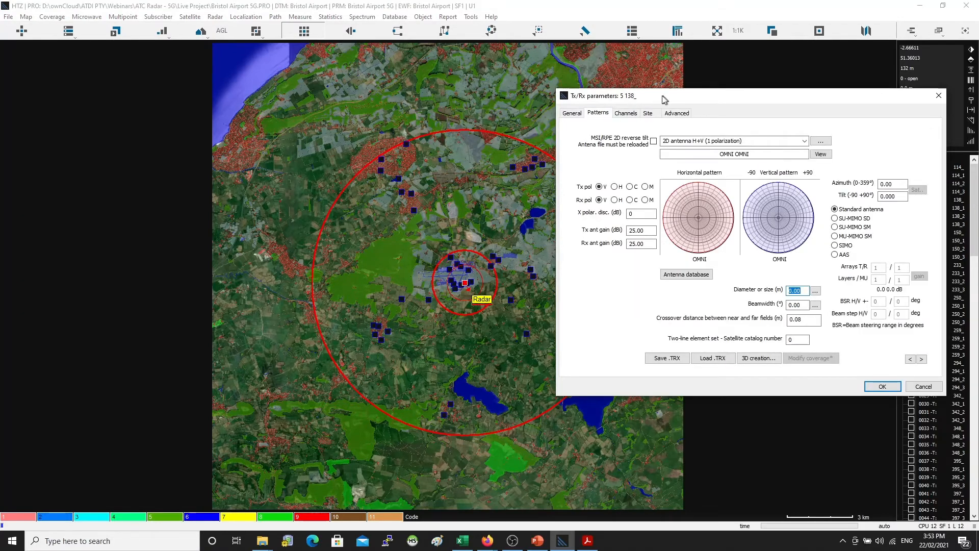
{"action": "left_click_drag", "start_coordinate": [670, 99], "coordinate": [232, 159]}
{"action": "left_click_drag", "start_coordinate": [294, 158], "coordinate": [400, 108]}
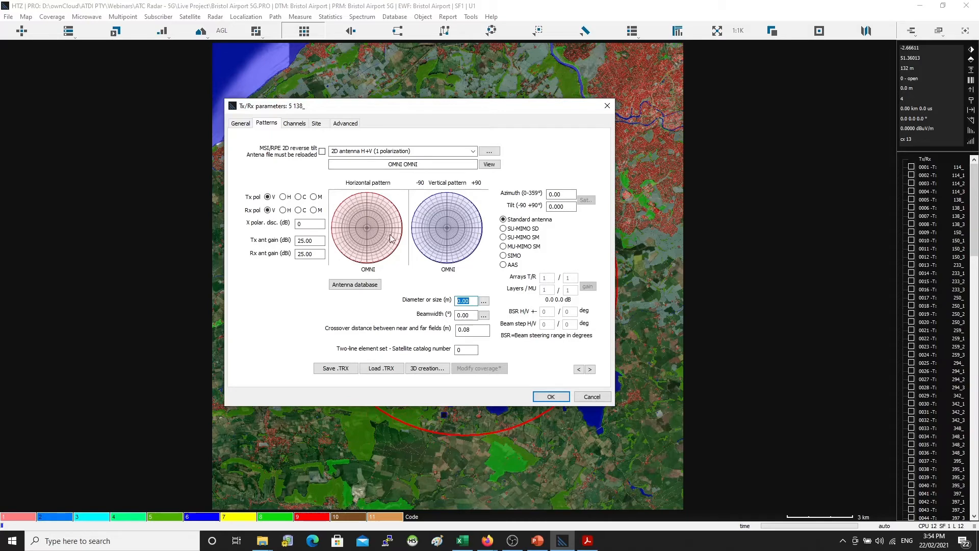
Review station 138_'s general settings, including power, antenna gain and bandwidth, alongside its antenna patterns
{"action": "left_click", "coordinate": [245, 122]}
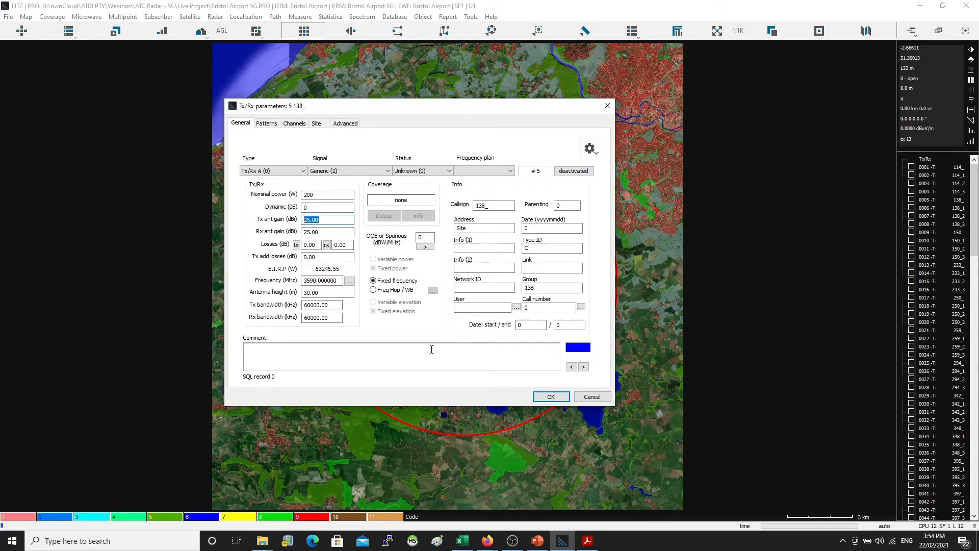
{"action": "left_click", "coordinate": [267, 125]}
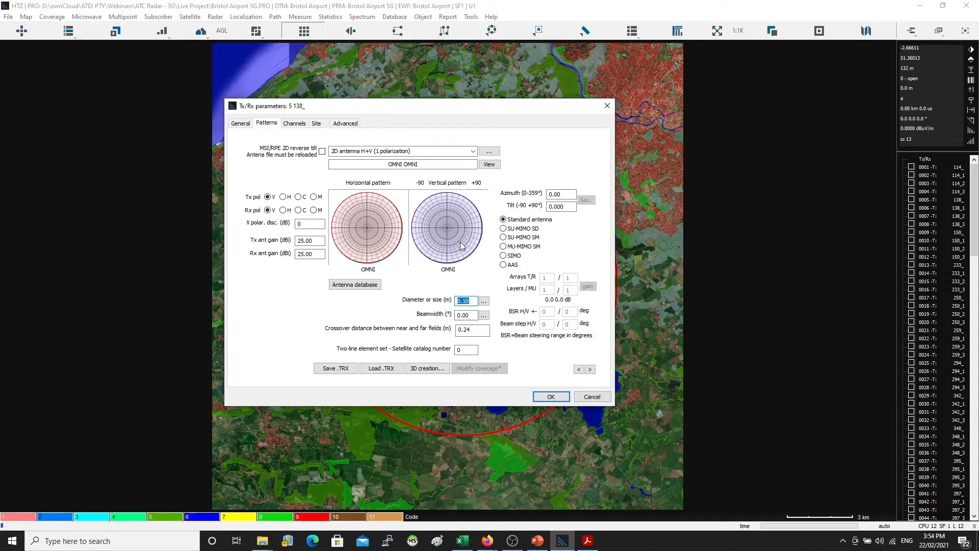
{"action": "left_click", "coordinate": [241, 123]}
{"action": "left_click_drag", "start_coordinate": [329, 220], "coordinate": [241, 221]}
{"action": "left_click", "coordinate": [267, 124]}
{"action": "left_click", "coordinate": [248, 124]}
{"action": "left_click", "coordinate": [264, 123]}
{"action": "left_click", "coordinate": [240, 124]}
{"action": "left_click_drag", "start_coordinate": [398, 109], "coordinate": [476, 117]}
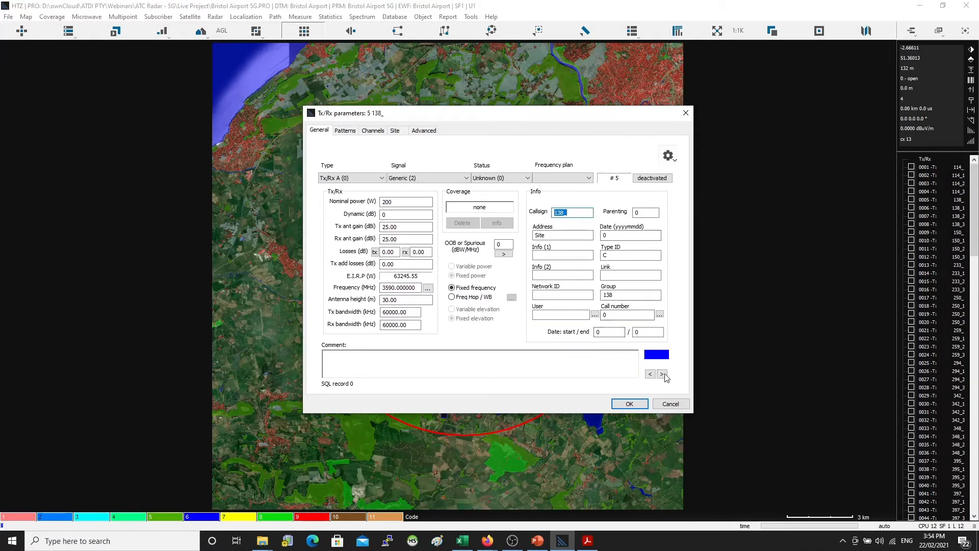
Compare station 138_'s antenna patterns with those of sector 138_1, cancel the parameters and check the transmitters at site 967
{"action": "left_click", "coordinate": [337, 129]}
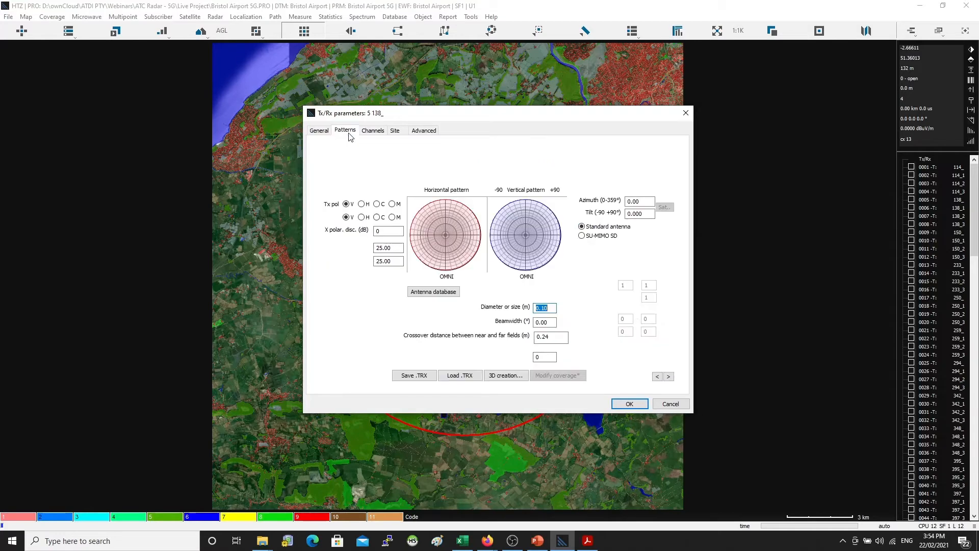
{"action": "left_click", "coordinate": [668, 377]}
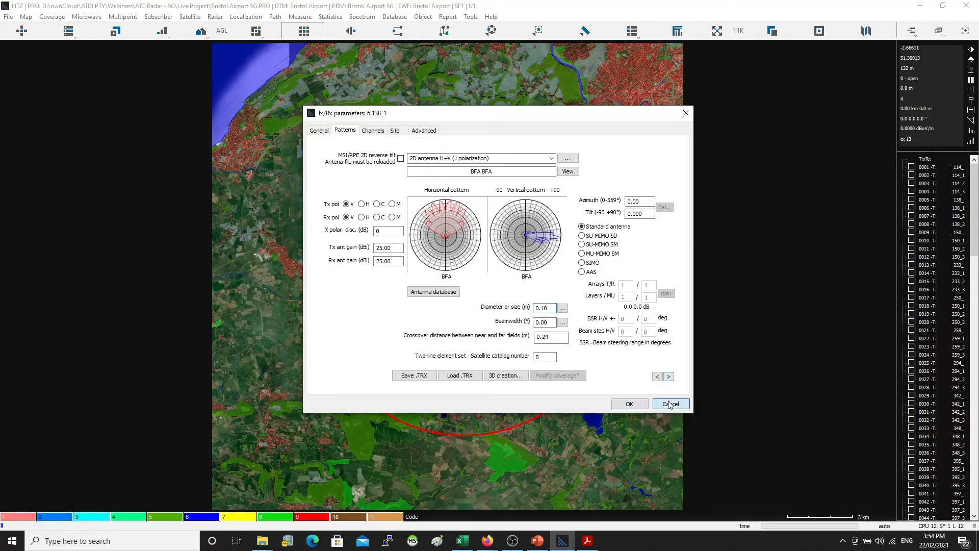
{"action": "left_click", "coordinate": [670, 403]}
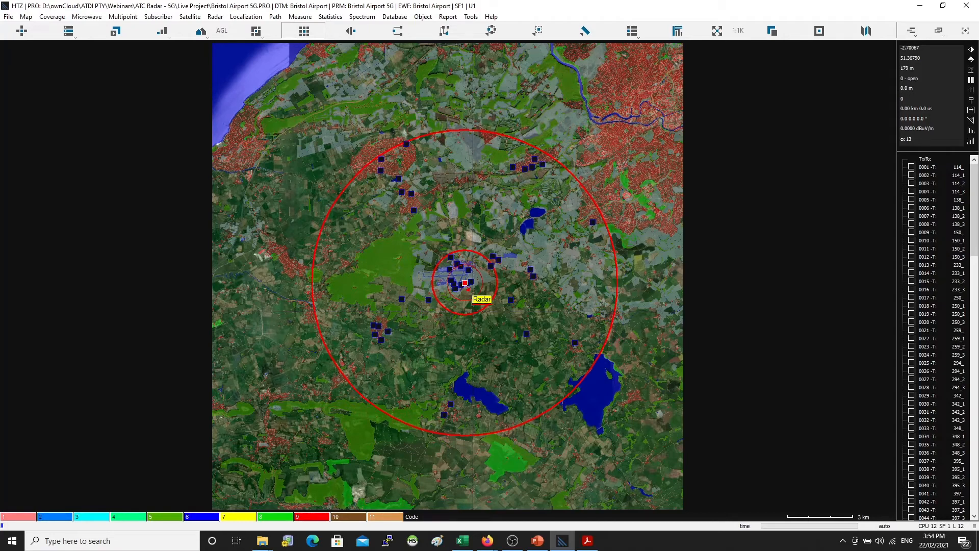
{"action": "right_click", "coordinate": [427, 301]}
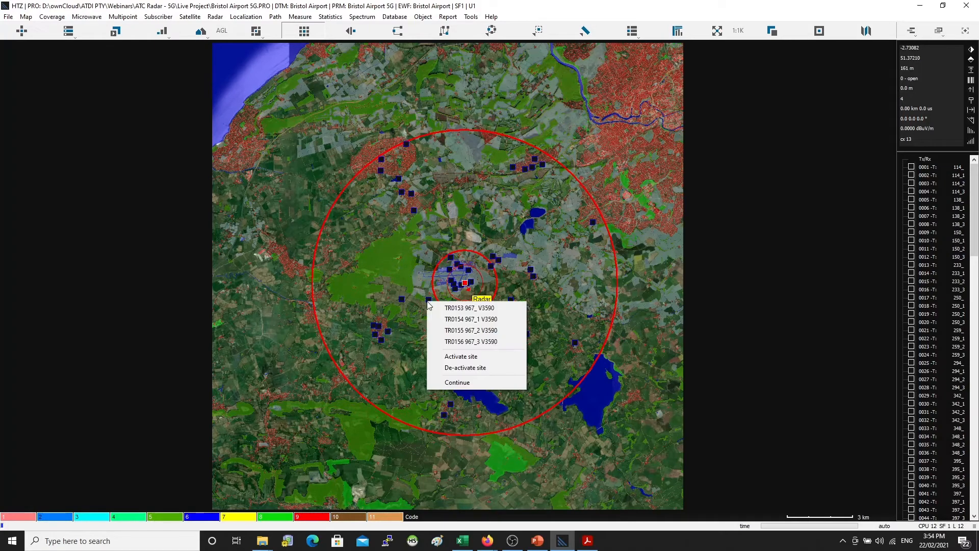
{"action": "left_click", "coordinate": [404, 283]}
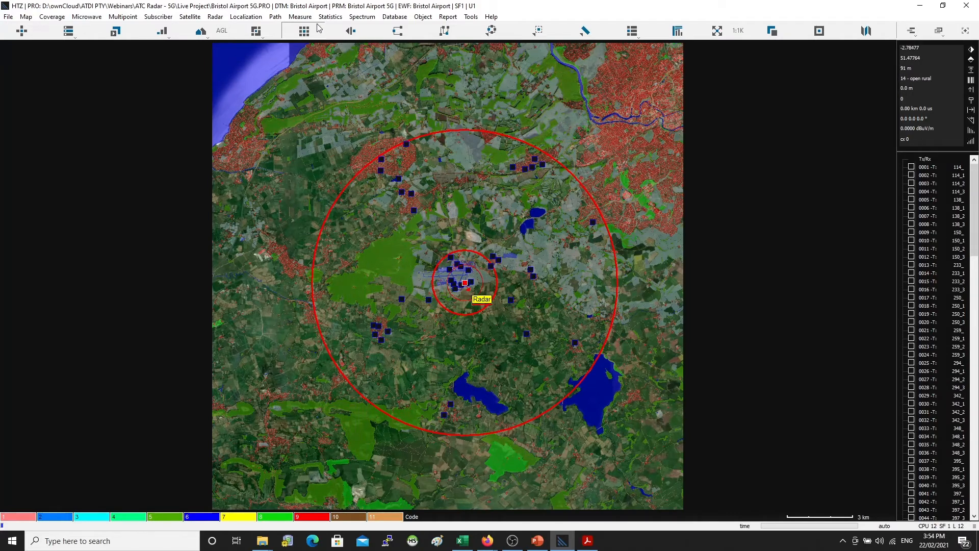
Look for the UK radar coordination function for the 2.7 and 3.4 GHz bands among the national and regional spectrum tools
{"action": "left_click", "coordinate": [362, 16]}
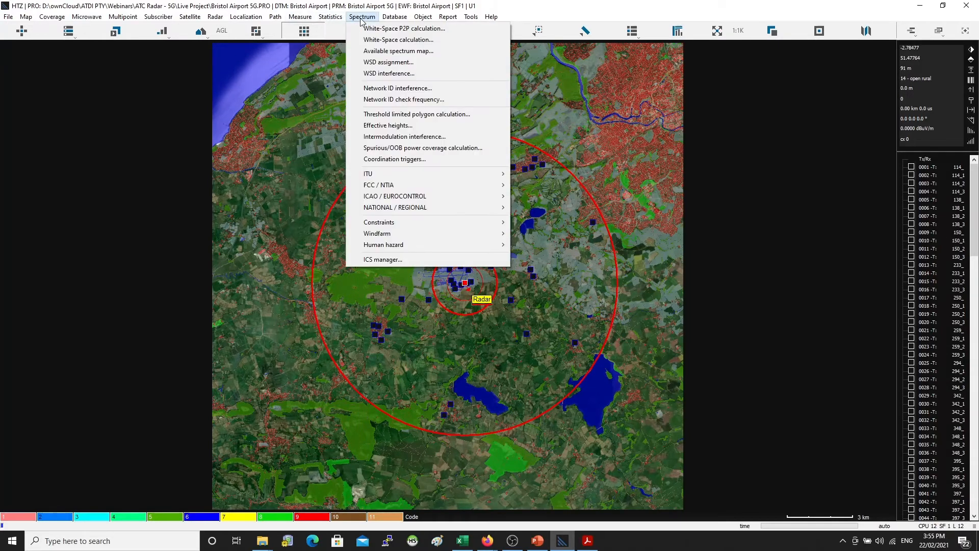
{"action": "mouse_move", "coordinate": [434, 209]}
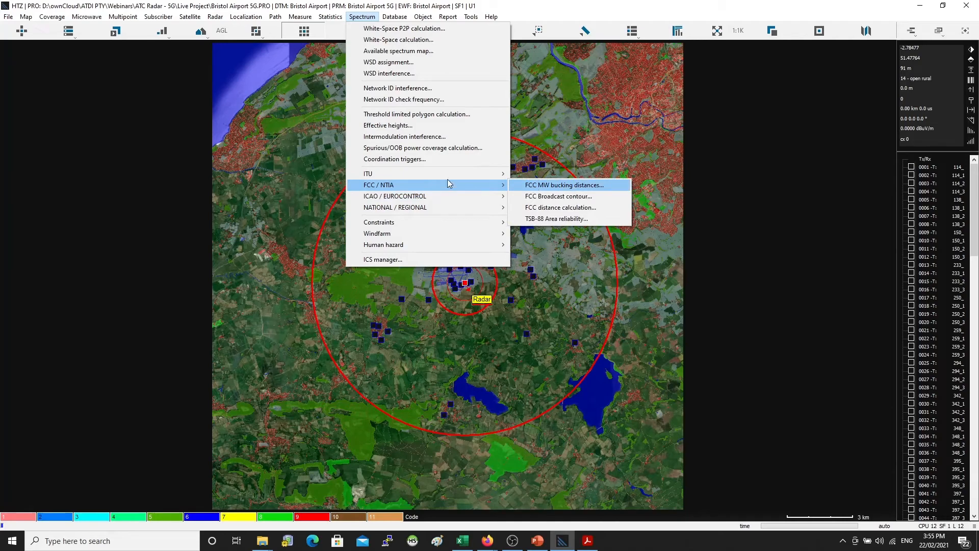
{"action": "mouse_move", "coordinate": [448, 174]}
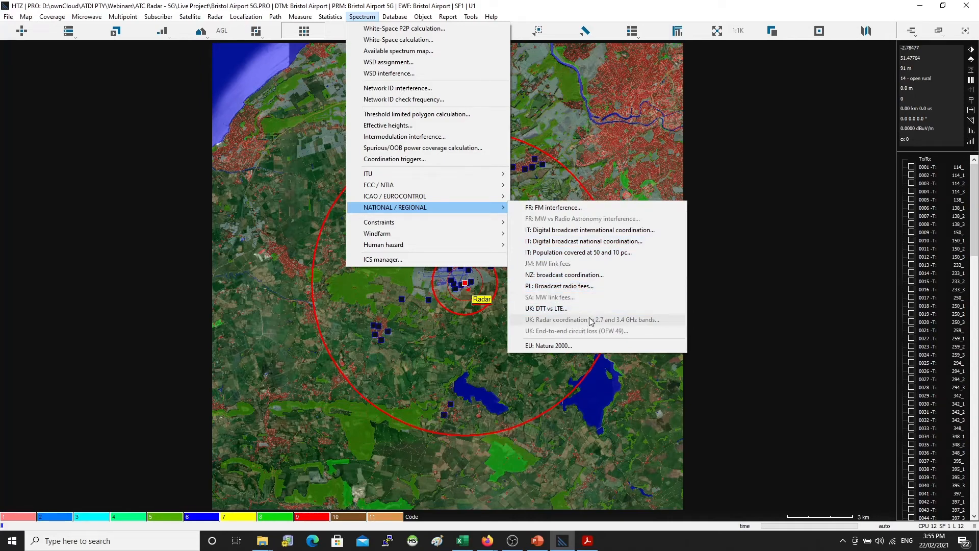
{"action": "left_click", "coordinate": [464, 306]}
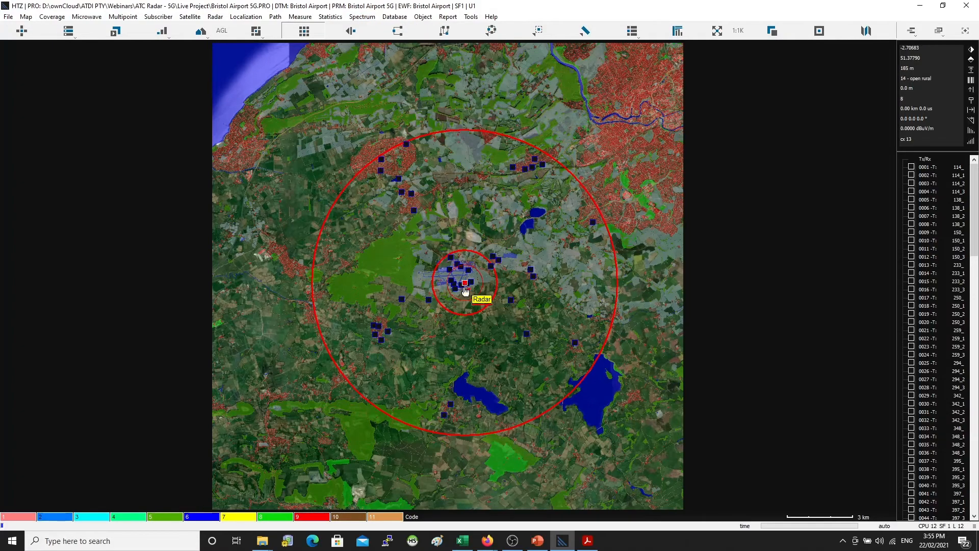
Change the type of the airport's Radar station to Radar A (4) and apply it
{"action": "scroll", "coordinate": [462, 291], "scroll_direction": "up", "scroll_amount": 1}
{"action": "right_click", "coordinate": [460, 276]}
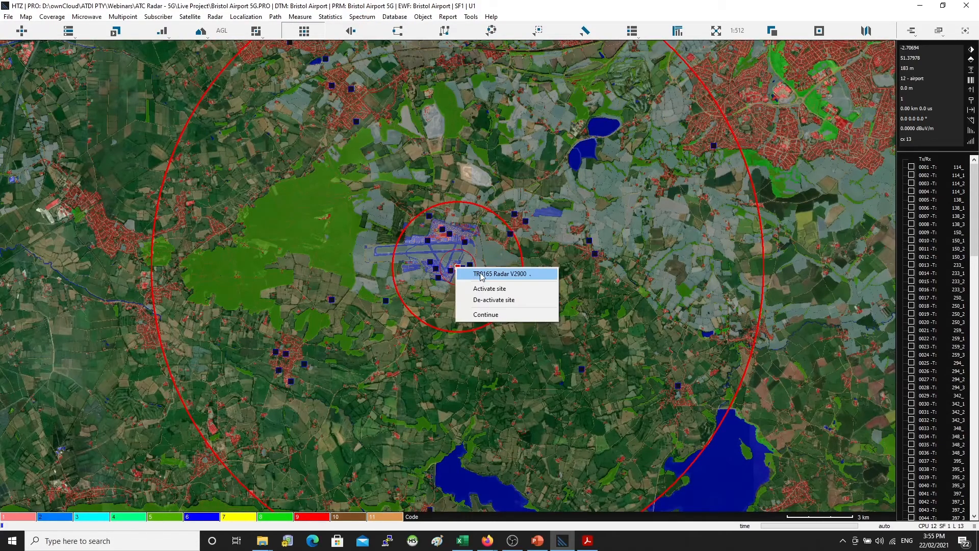
{"action": "left_click", "coordinate": [479, 273]}
{"action": "left_click", "coordinate": [482, 161]}
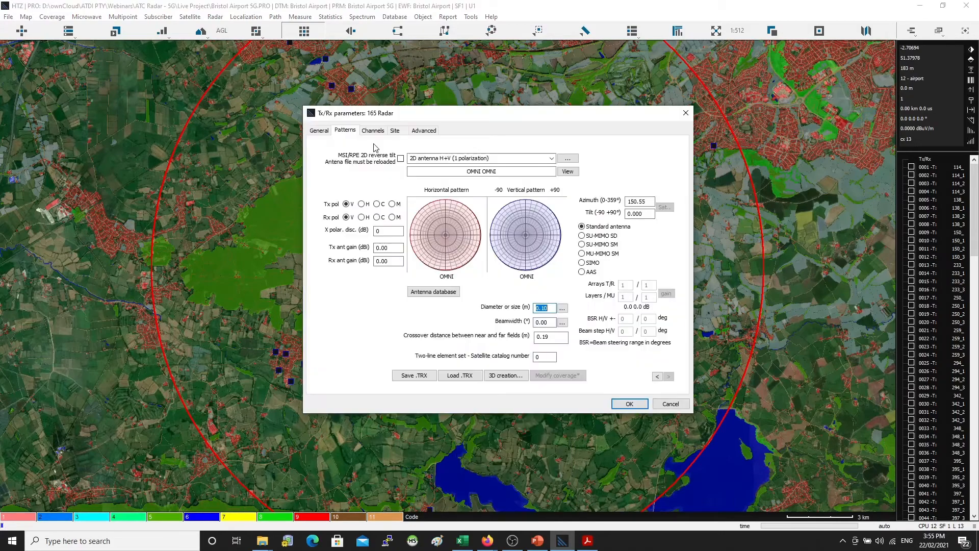
{"action": "left_click", "coordinate": [319, 131]}
{"action": "left_click", "coordinate": [352, 177]}
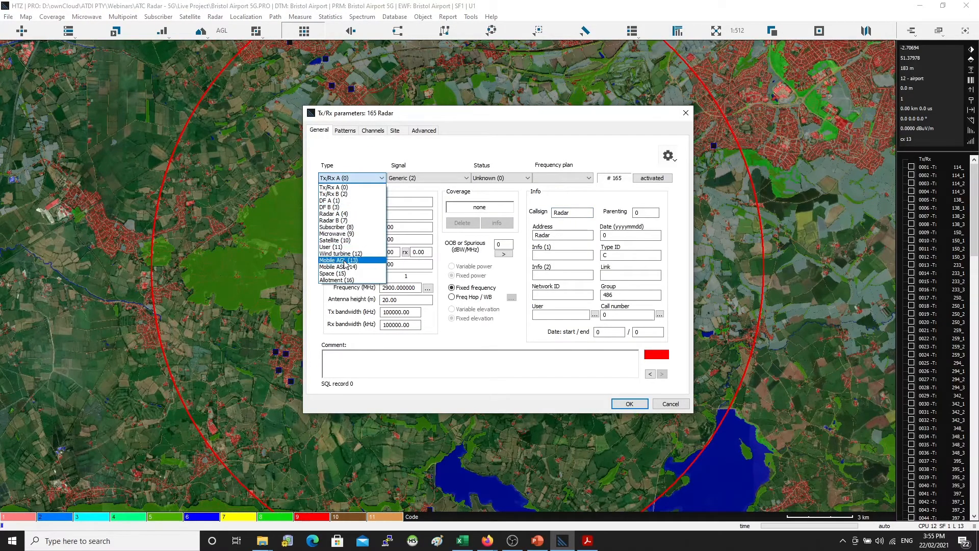
{"action": "left_click", "coordinate": [341, 214]}
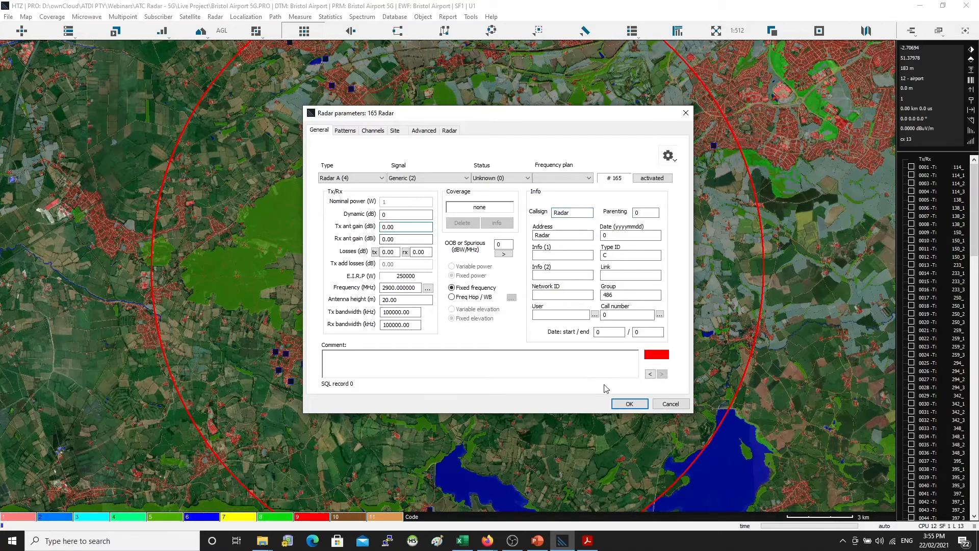
{"action": "left_click", "coordinate": [630, 403]}
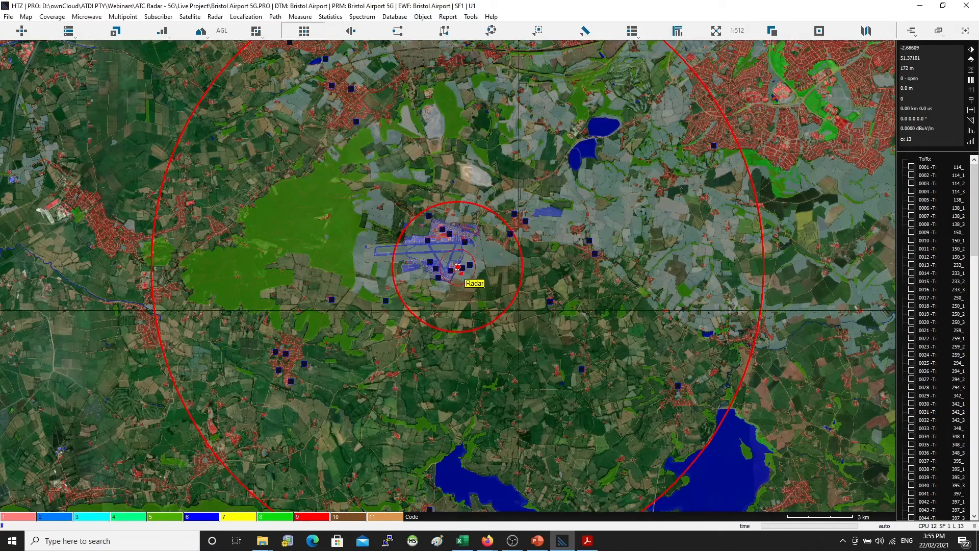
Start the UK radar coordination in the 2.7 and 3.4 GHz bands and set the reference bandwidth to 60 MHz
{"action": "left_click", "coordinate": [362, 16]}
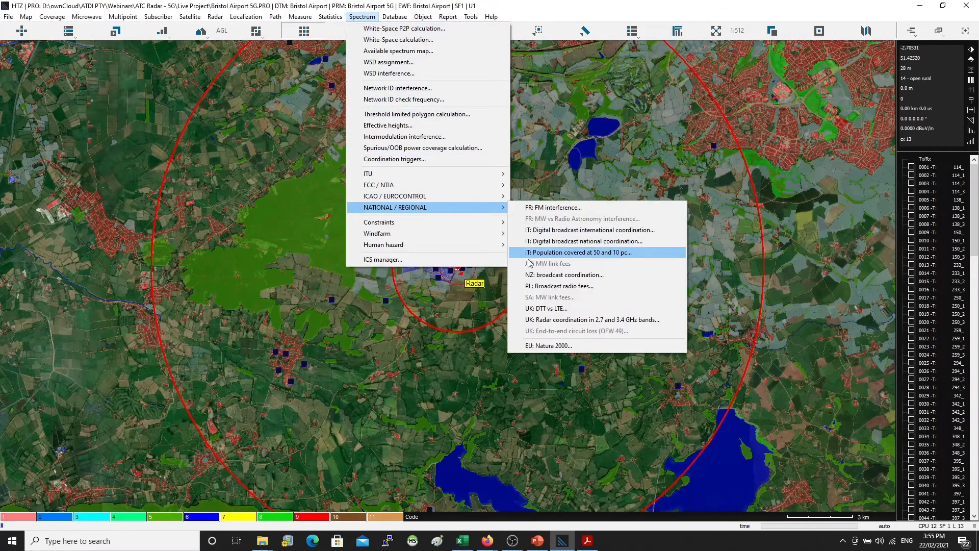
{"action": "left_click", "coordinate": [633, 321]}
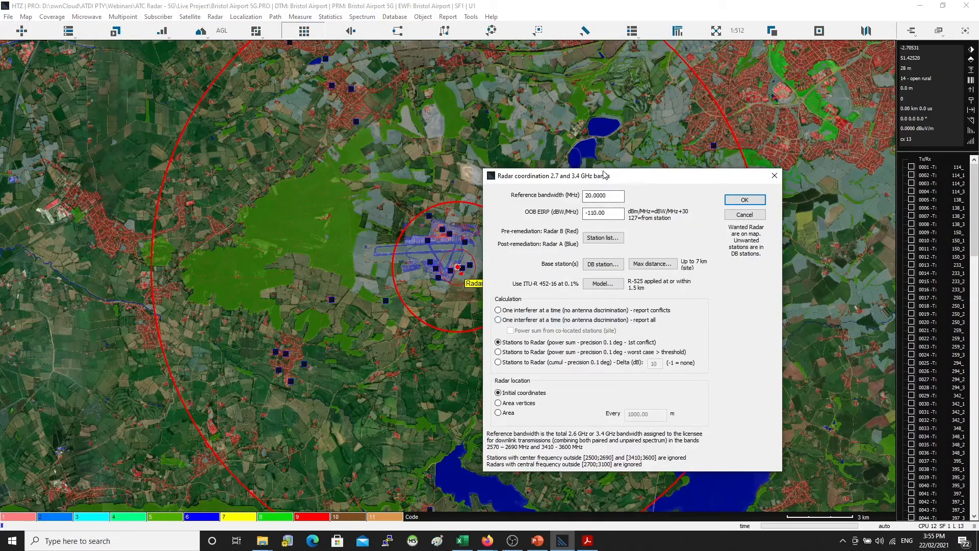
{"action": "left_click_drag", "start_coordinate": [609, 176], "coordinate": [445, 105]}
{"action": "double_click", "coordinate": [447, 127]}
{"action": "type", "text": "60"}
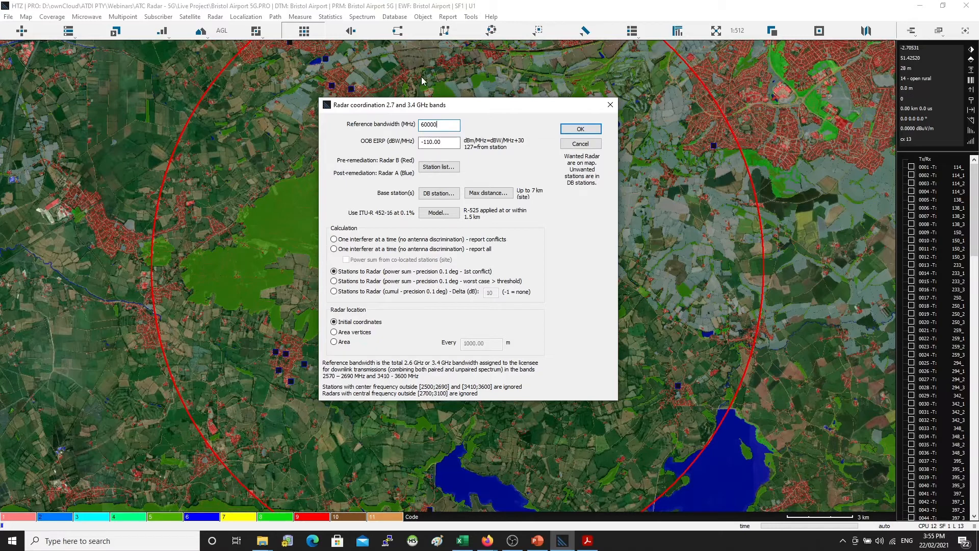
{"action": "double_click", "coordinate": [447, 124]}
{"action": "type", "text": "60"}
{"action": "left_click_drag", "start_coordinate": [437, 105], "coordinate": [606, 107]}
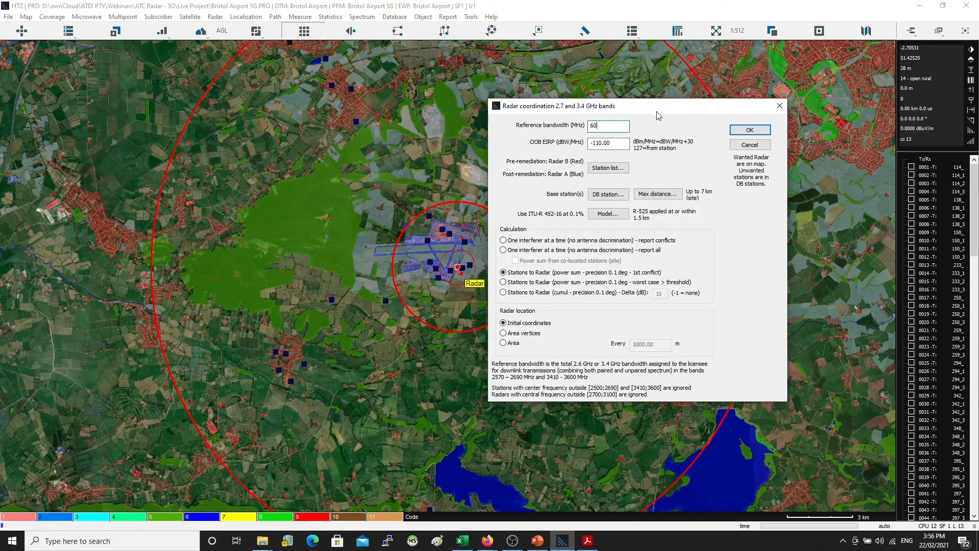
Consult 3.4-Radar-Co-ordination.pdf in Acrobat Reader, return to HTZ and review the station list from the radar coordination settings
{"action": "key", "text": "alt+Tab"}
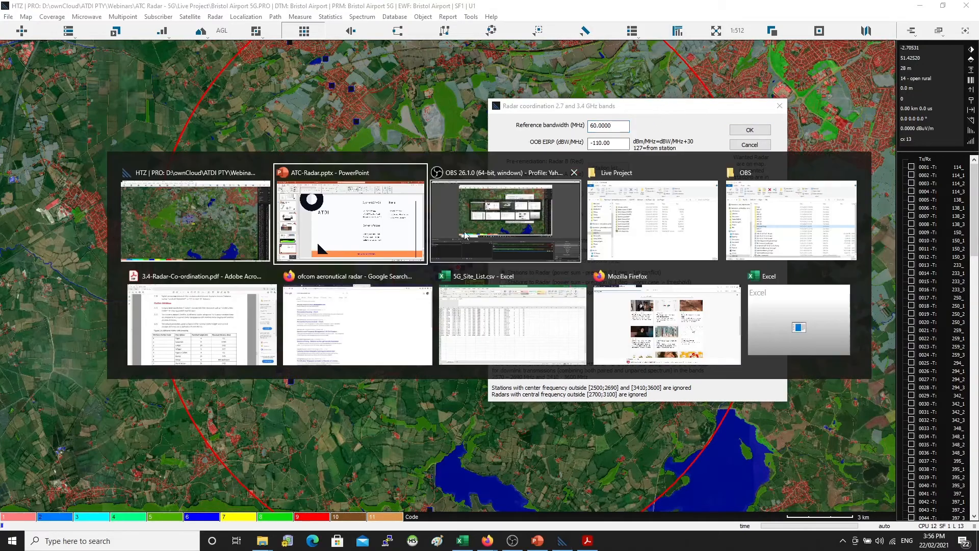
{"action": "left_click", "coordinate": [236, 322]}
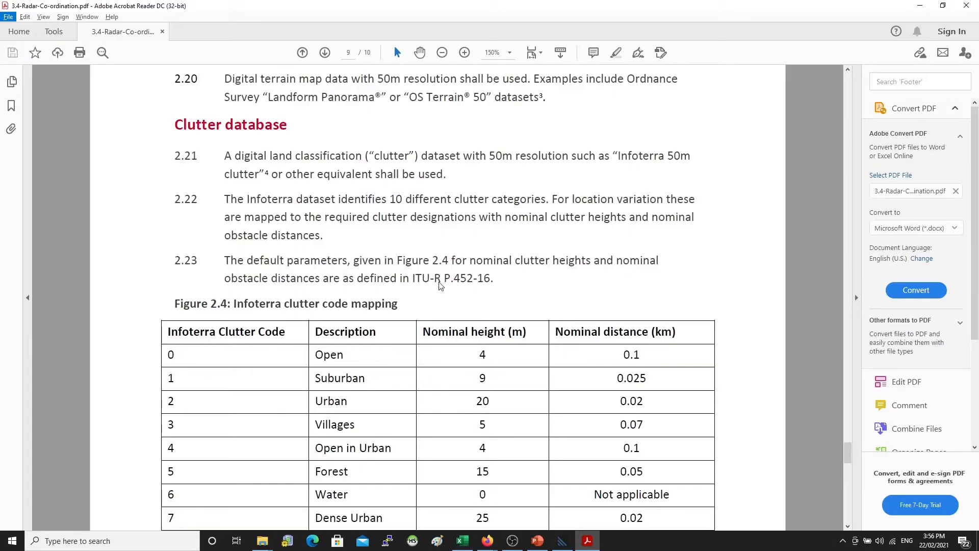
{"action": "key", "text": "alt+Tab"}
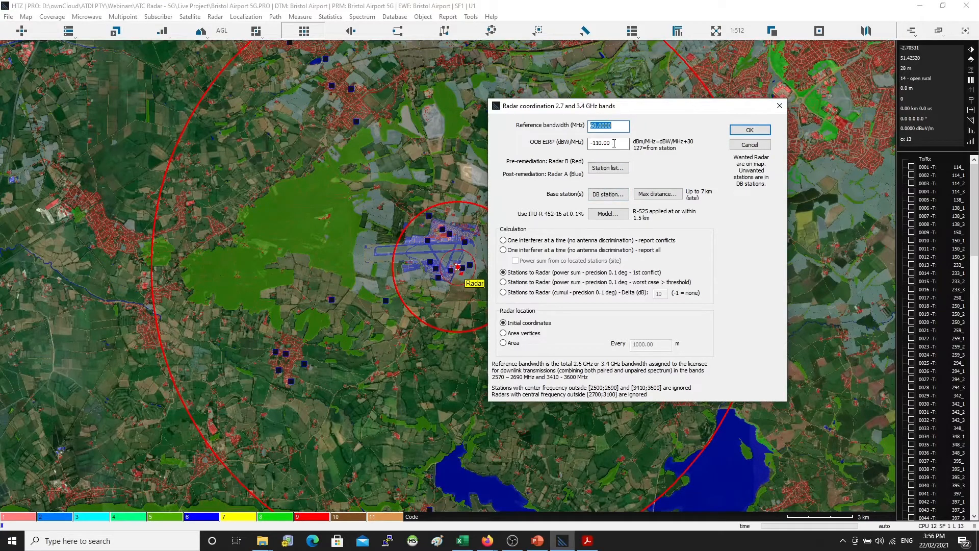
{"action": "key", "text": "Tab"}
{"action": "left_click", "coordinate": [617, 170]}
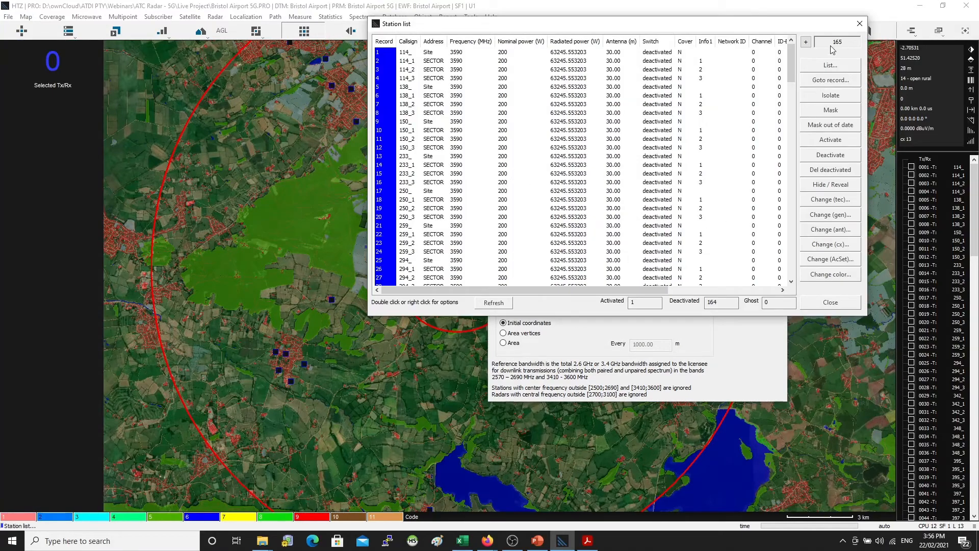
{"action": "left_click", "coordinate": [860, 24]}
Choose the Live5GSites database for the base stations and select all its records
{"action": "left_click", "coordinate": [610, 196]}
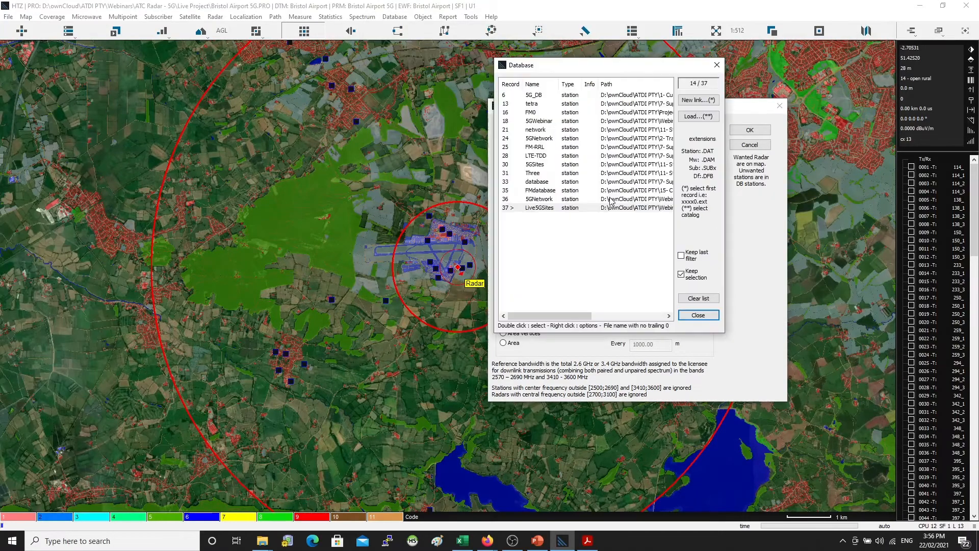
{"action": "double_click", "coordinate": [598, 209]}
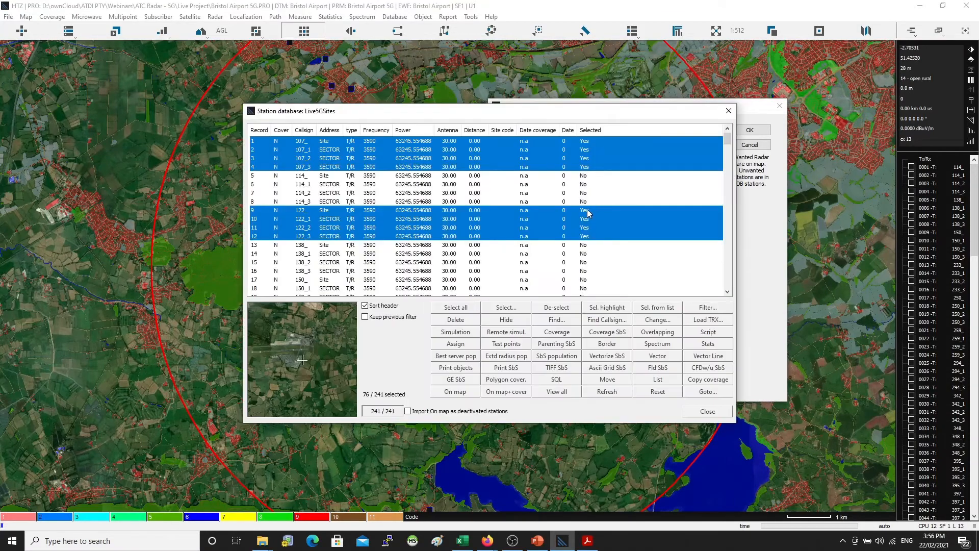
{"action": "left_click", "coordinate": [451, 306]}
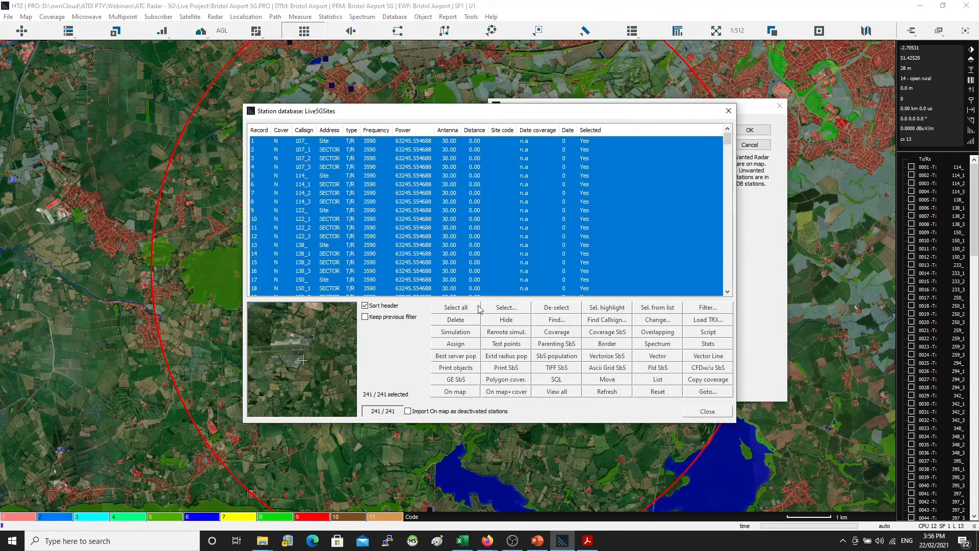
Confirm the full Live5GSites selection for the base stations and accept the 7 km limit distance
{"action": "left_click", "coordinate": [707, 411]}
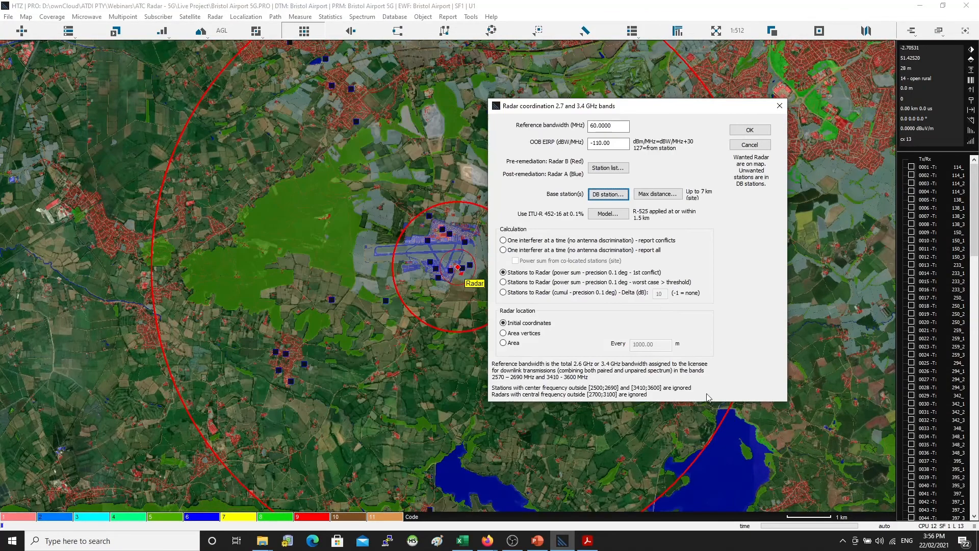
{"action": "left_click", "coordinate": [636, 195]}
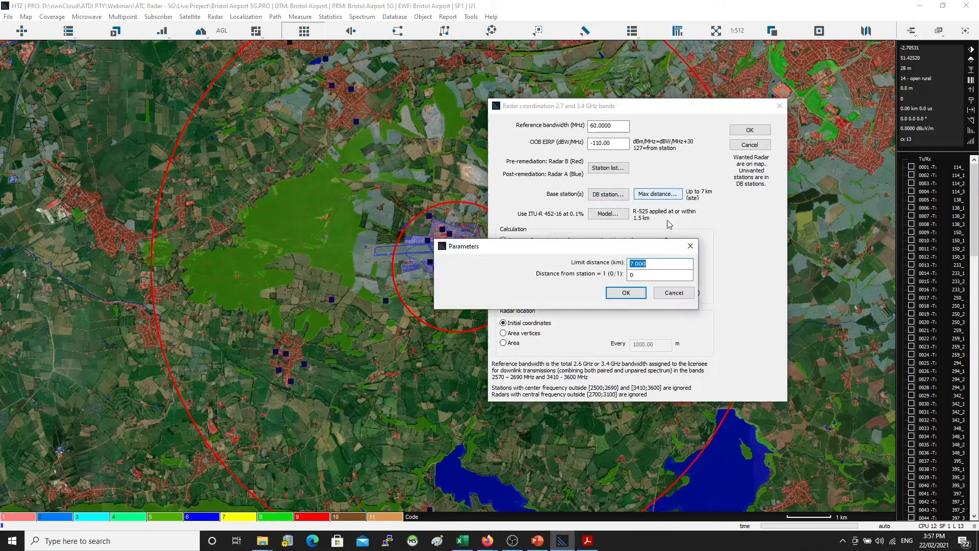
{"action": "left_click", "coordinate": [627, 293]}
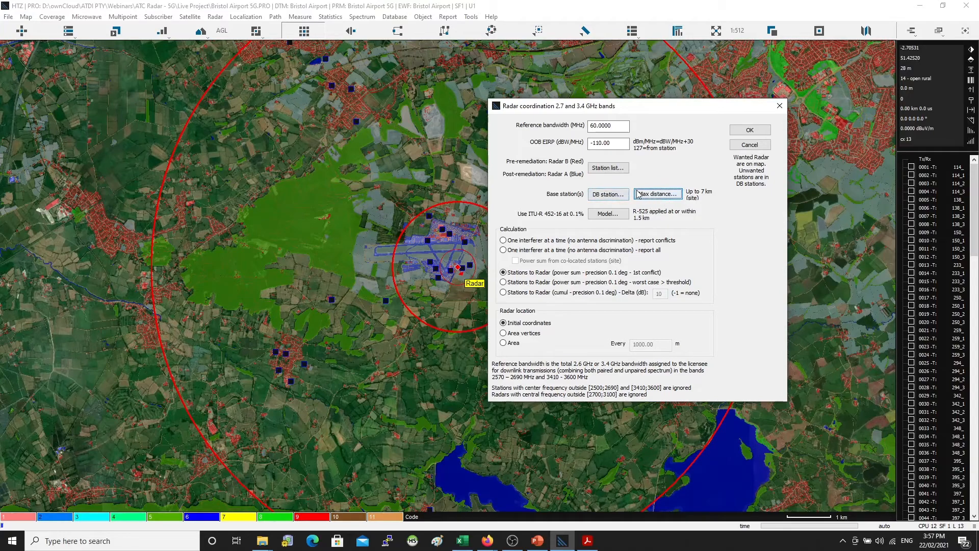
{"action": "left_click", "coordinate": [604, 198]}
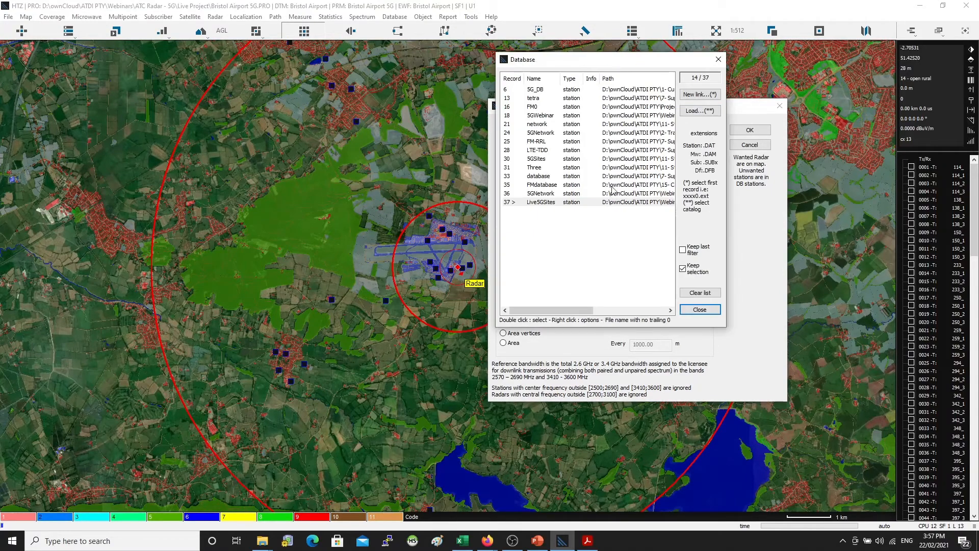
{"action": "double_click", "coordinate": [601, 203]}
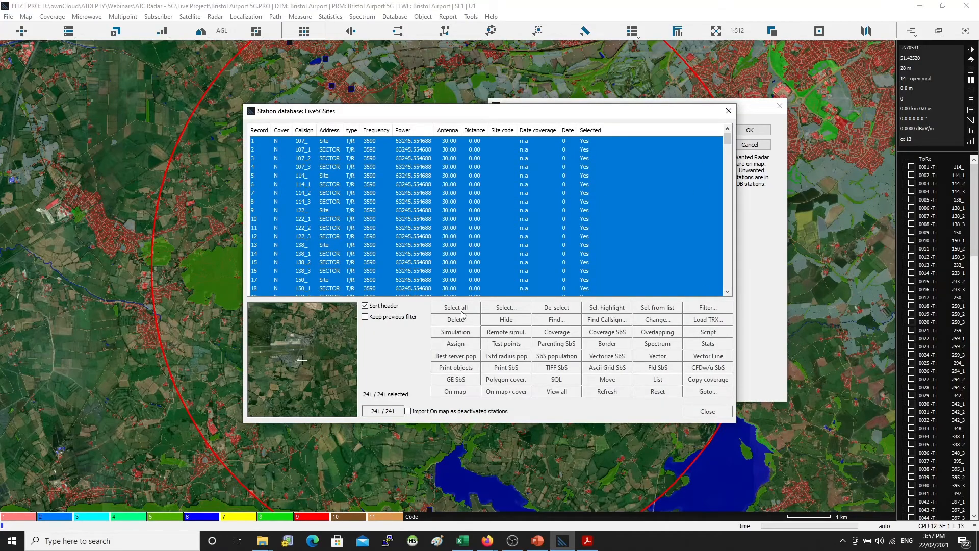
{"action": "left_click", "coordinate": [713, 413]}
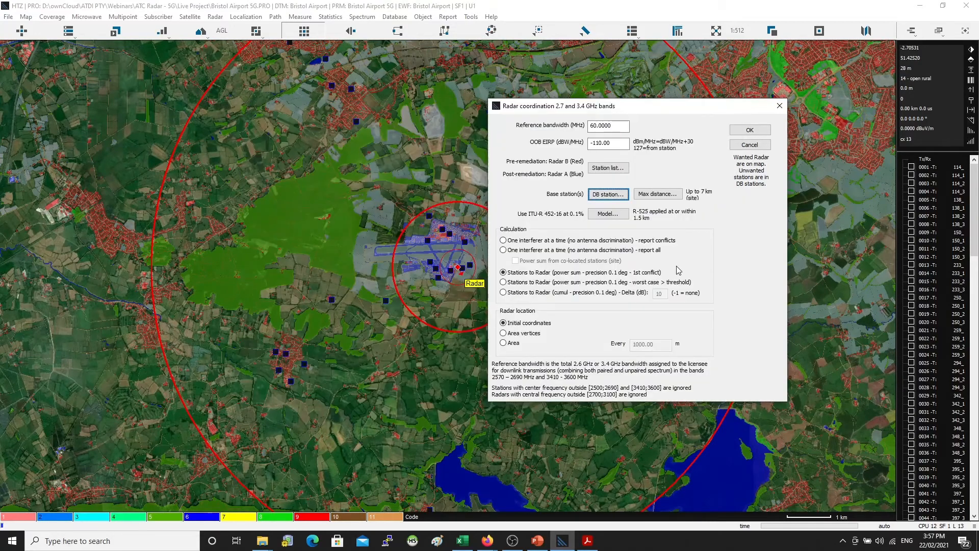
{"action": "left_click", "coordinate": [676, 196]}
{"action": "left_click", "coordinate": [627, 291]}
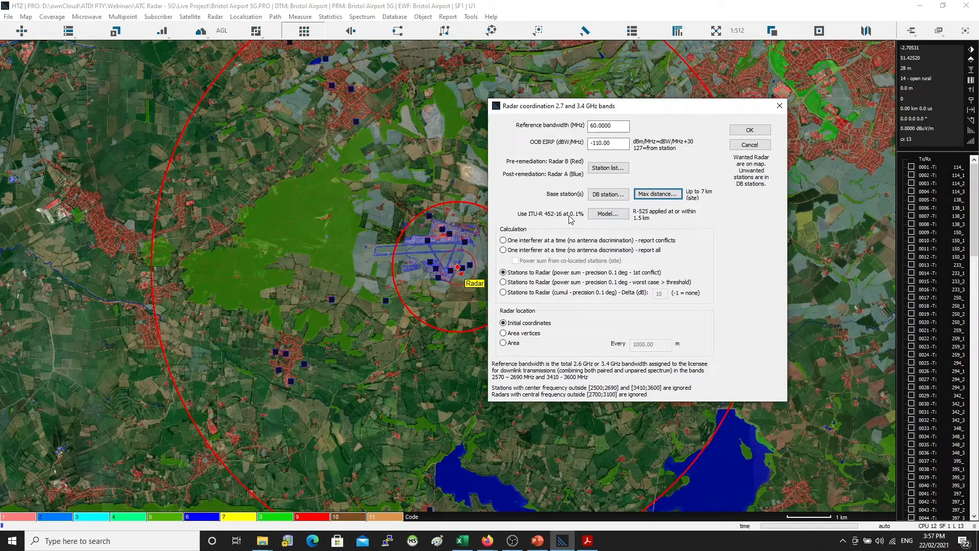
Check the ITU-R 452-16 propagation model and its time percentage for the coordination calculation
{"action": "left_click", "coordinate": [608, 214]}
{"action": "left_click", "coordinate": [570, 210]}
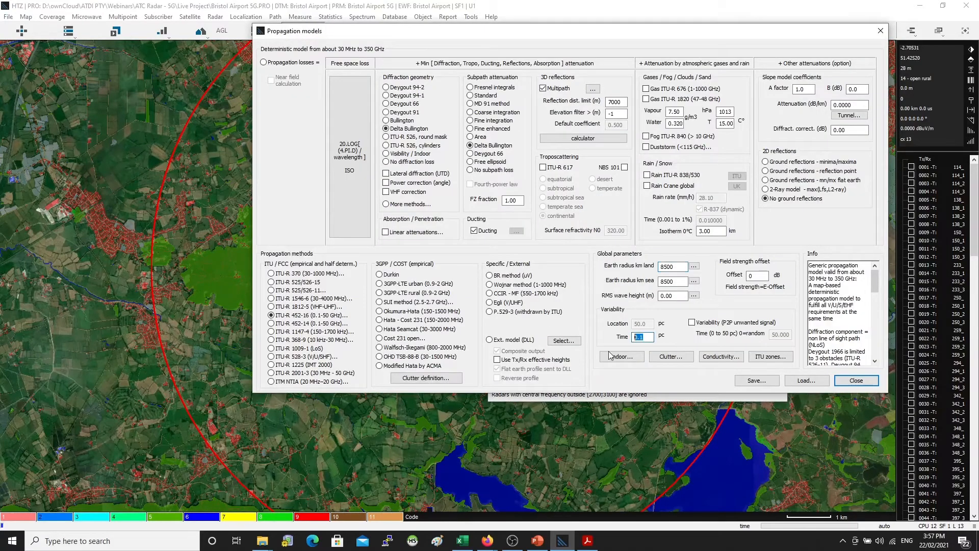
{"action": "left_click", "coordinate": [865, 380]}
{"action": "left_click", "coordinate": [667, 245]}
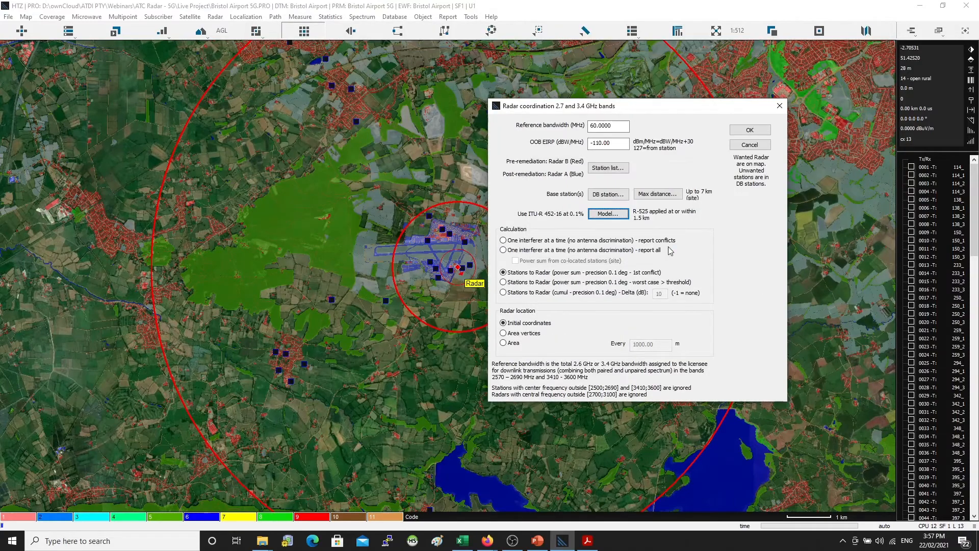
Run the coordination with one interferer at a time reporting all, without the co-located power sum, and decline selecting the unwanted stations
{"action": "left_click", "coordinate": [561, 251]}
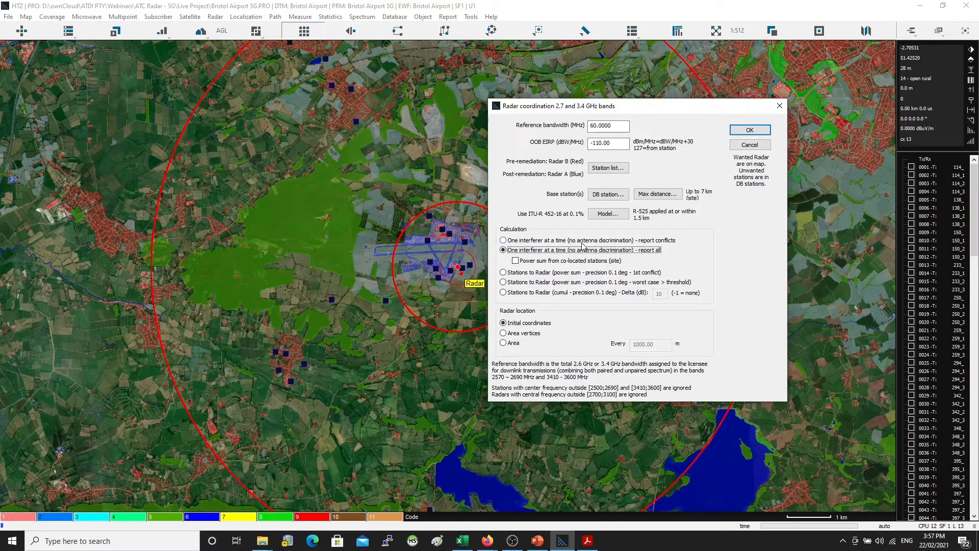
{"action": "left_click", "coordinate": [557, 262]}
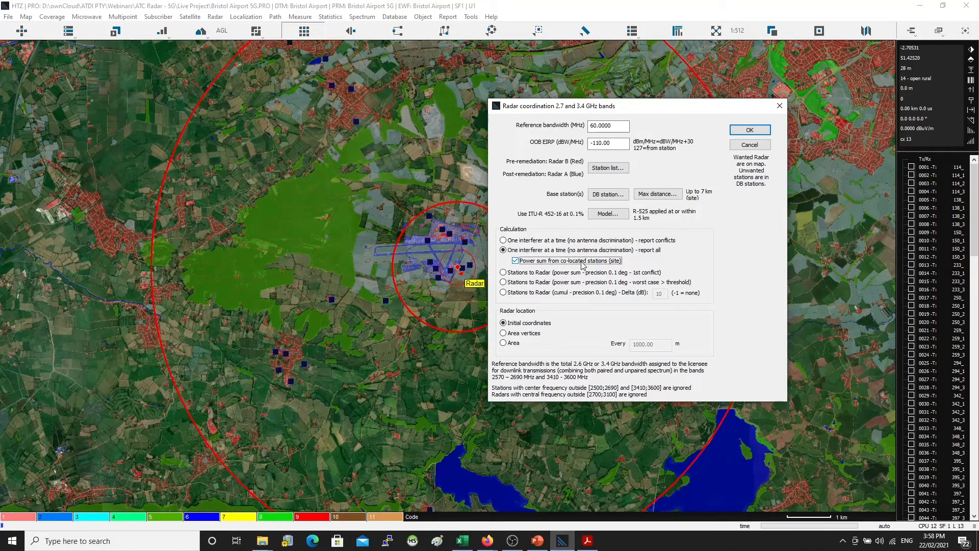
{"action": "left_click", "coordinate": [556, 261]}
{"action": "left_click", "coordinate": [750, 129]}
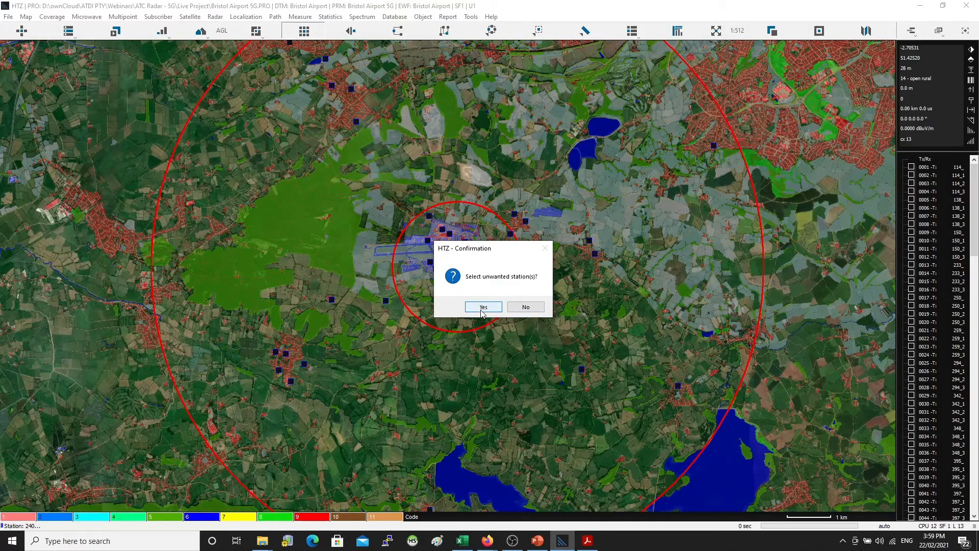
{"action": "left_click", "coordinate": [529, 308]}
Switch to the jtemp1000_609.csv results in Excel and delete the two rows above the header row
{"action": "key", "text": "alt+Tab"}
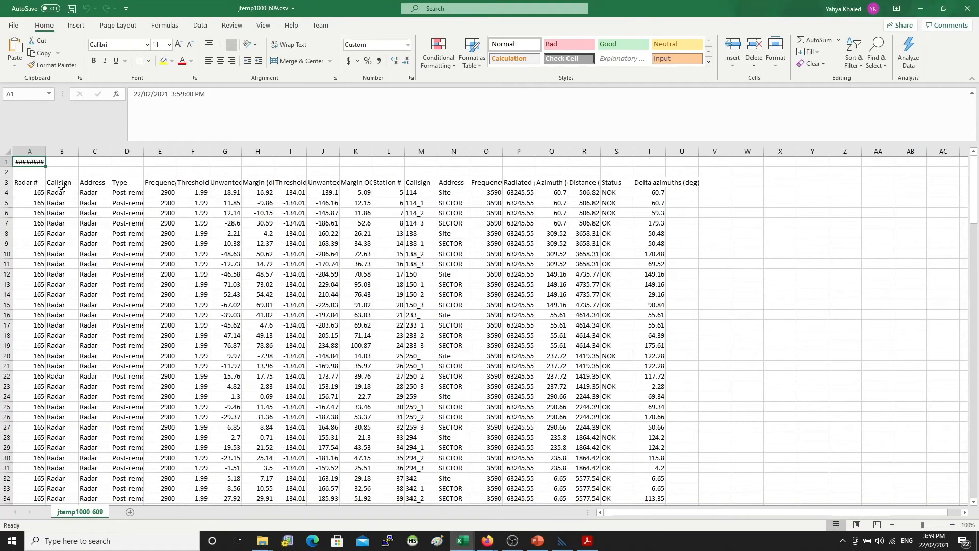
{"action": "left_click", "coordinate": [3, 162]}
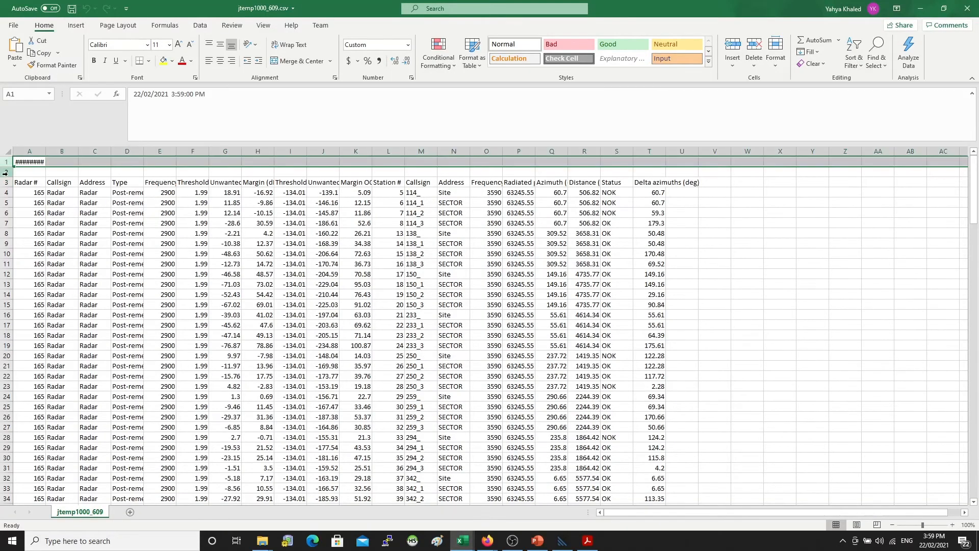
{"action": "left_click", "coordinate": [6, 172], "text": "shift"}
{"action": "right_click", "coordinate": [6, 172]}
{"action": "left_click", "coordinate": [33, 270]}
{"action": "left_click", "coordinate": [323, 243]}
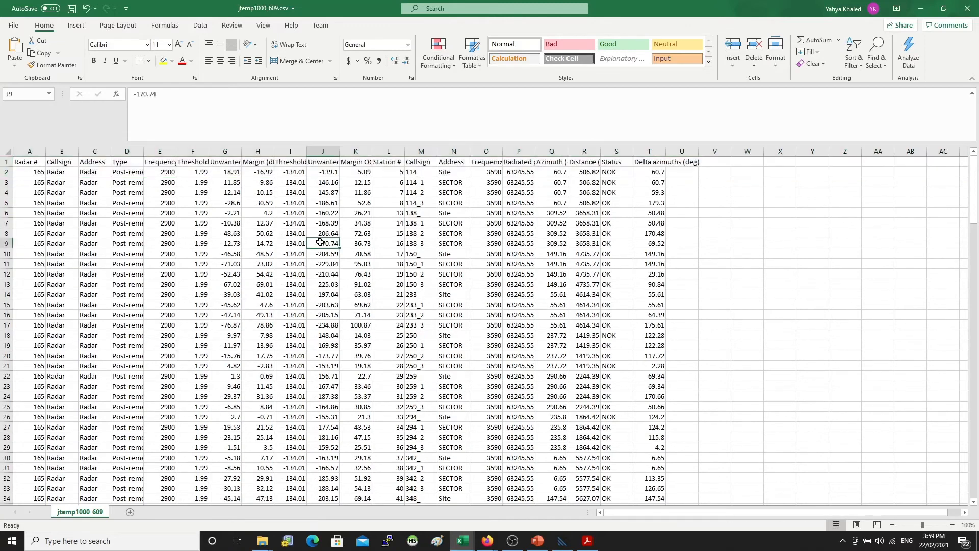
Add filters to the whole results table and sort it by distance from smallest to largest
{"action": "key", "text": "ctrl+a"}
{"action": "left_click", "coordinate": [200, 25]}
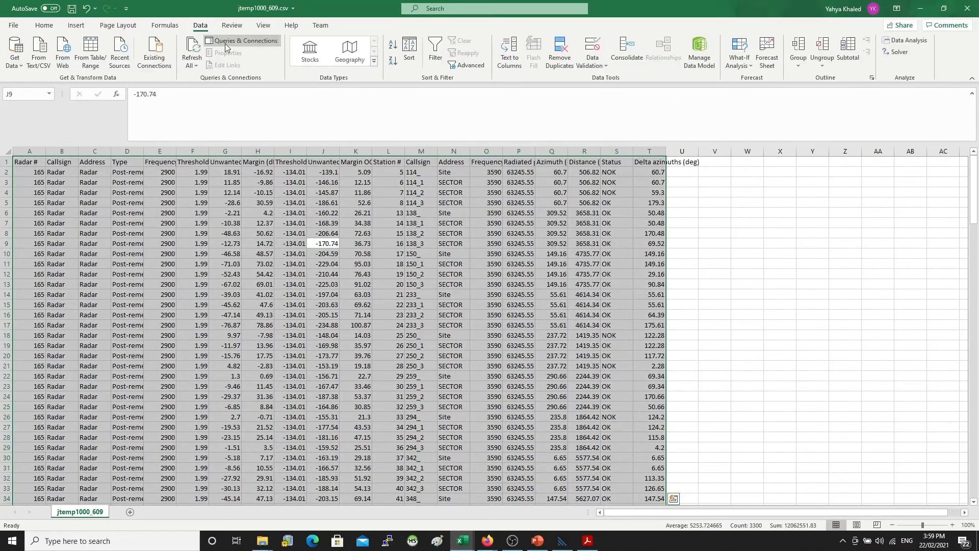
{"action": "left_click", "coordinate": [435, 46]}
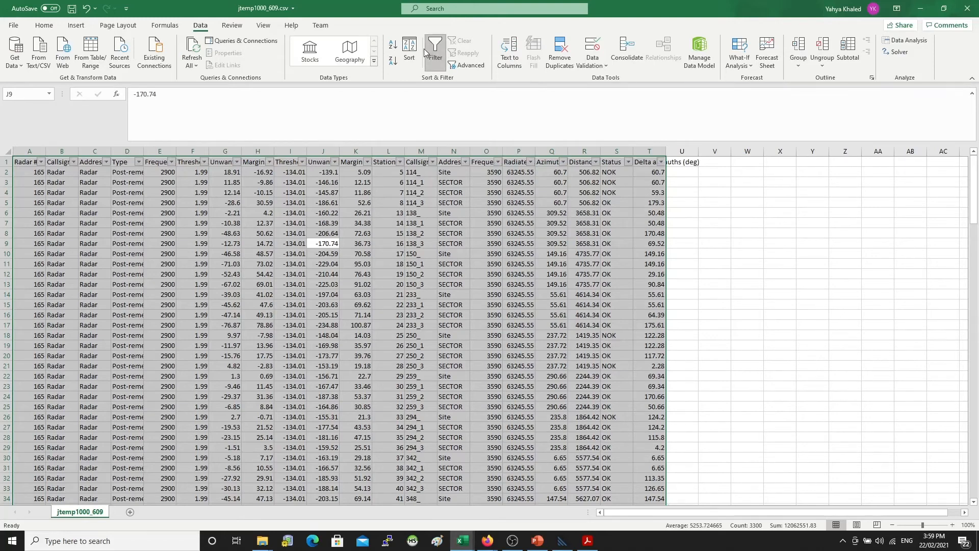
{"action": "left_click", "coordinate": [595, 161]}
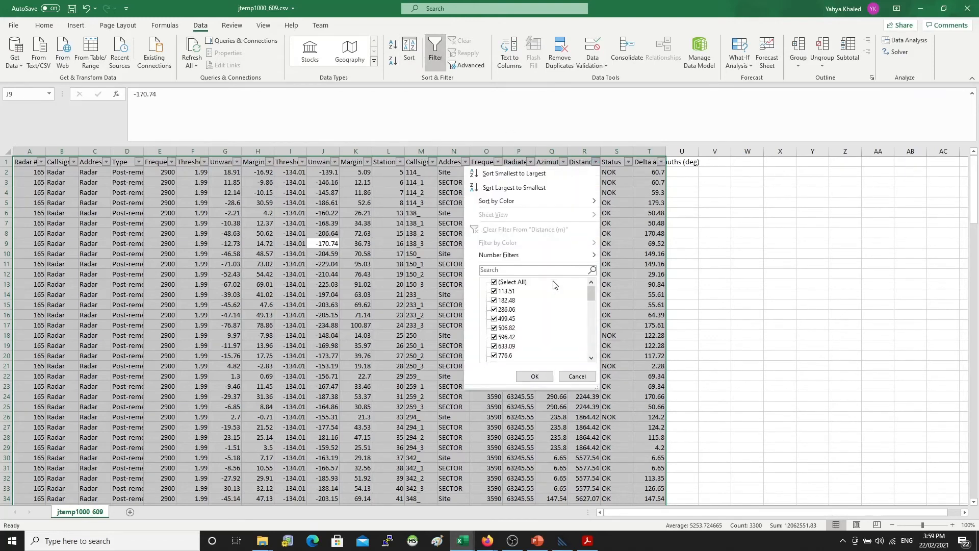
{"action": "left_click", "coordinate": [535, 173]}
{"action": "left_click", "coordinate": [714, 222]}
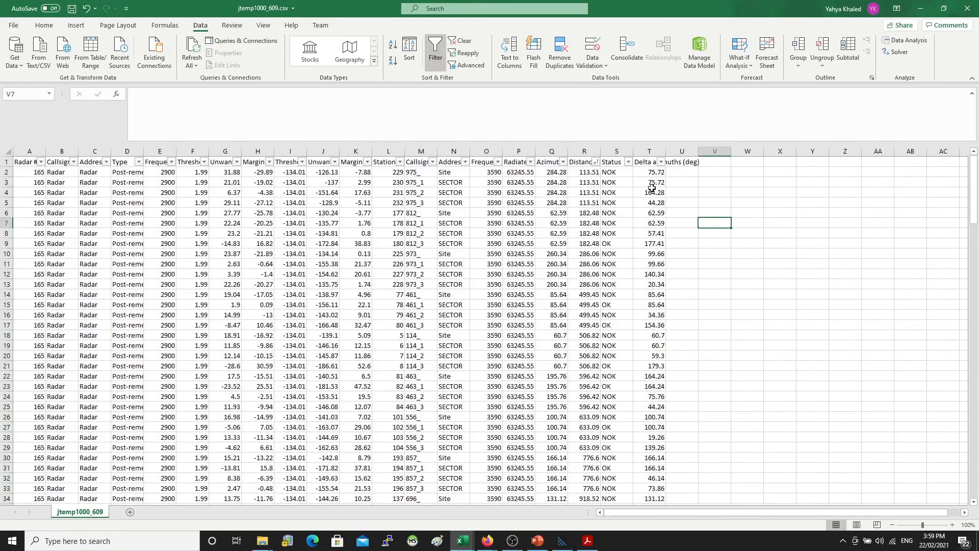
Examine the OK/NOK status of the stations nearest the radar and compare the site and sector rows of callsign 975
{"action": "left_click_drag", "start_coordinate": [630, 235], "coordinate": [624, 171]}
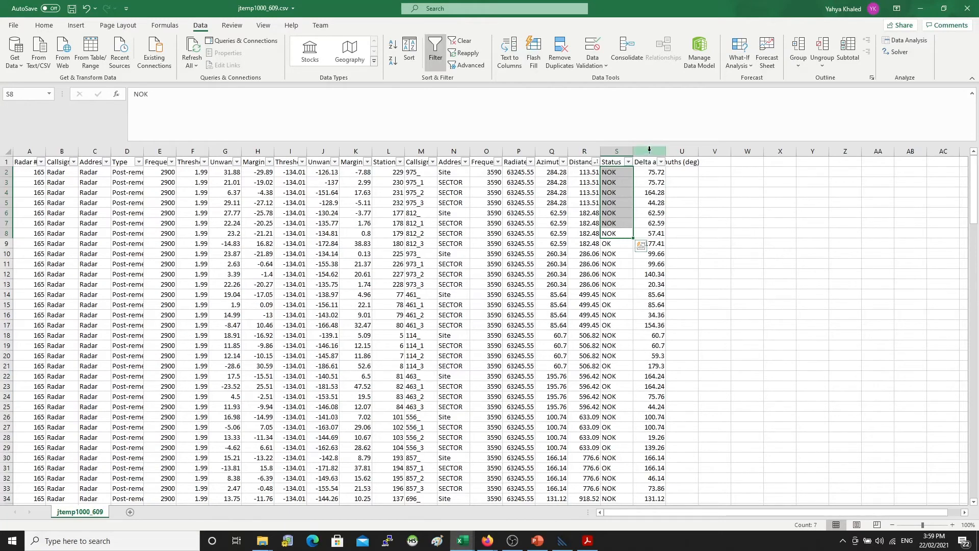
{"action": "left_click", "coordinate": [591, 194]}
{"action": "left_click_drag", "start_coordinate": [611, 176], "coordinate": [615, 236]}
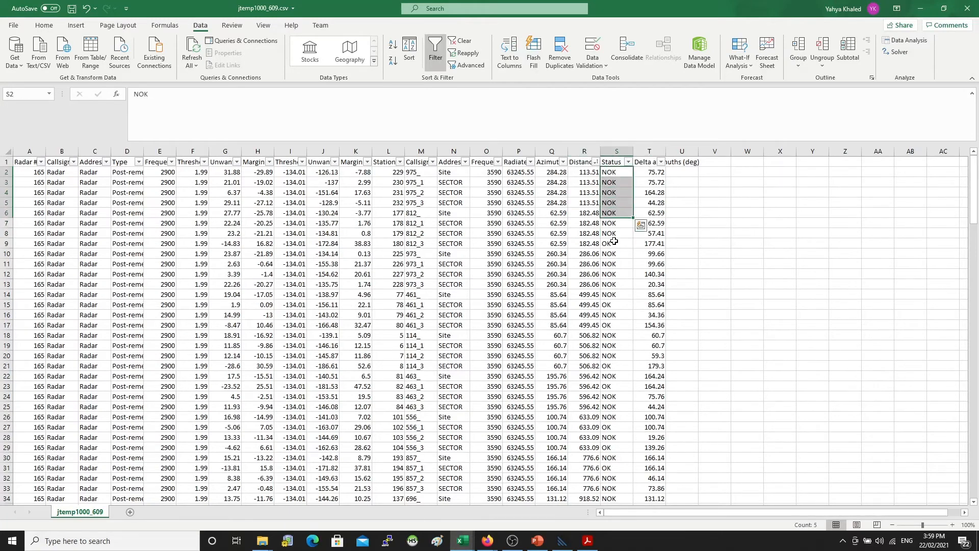
{"action": "left_click", "coordinate": [615, 243]}
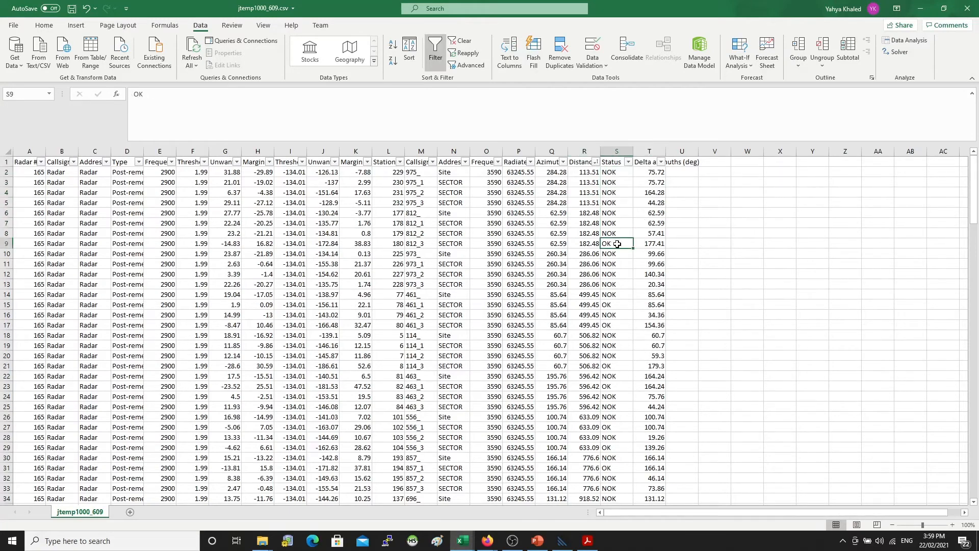
{"action": "left_click", "coordinate": [422, 172]}
{"action": "left_click_drag", "start_coordinate": [421, 171], "coordinate": [426, 202]}
{"action": "left_click", "coordinate": [425, 172]}
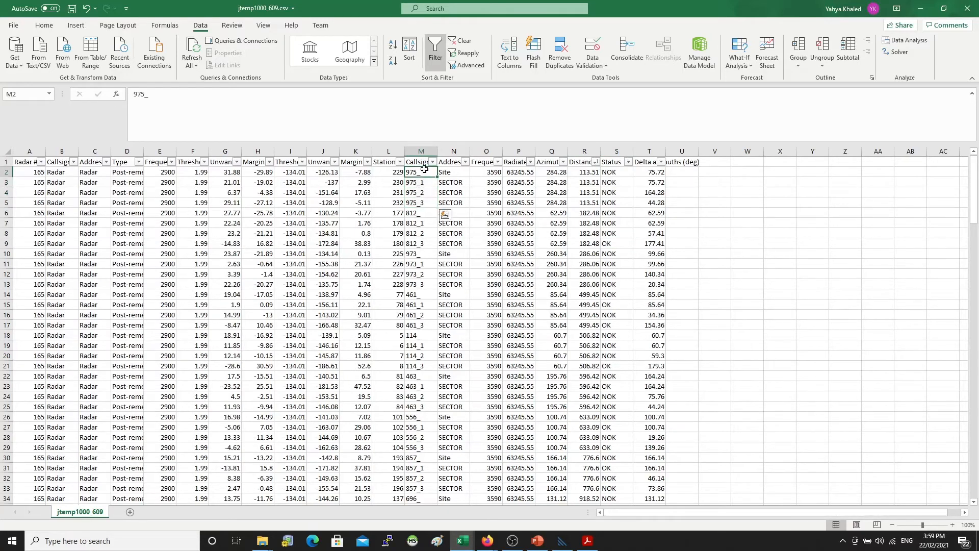
{"action": "double_click", "coordinate": [430, 173]}
{"action": "double_click", "coordinate": [429, 172]}
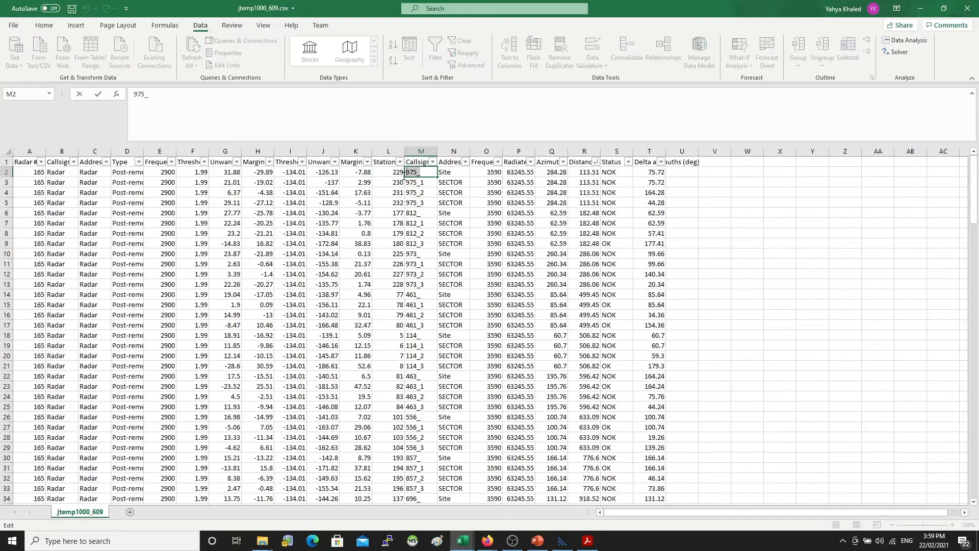
{"action": "left_click_drag", "start_coordinate": [422, 183], "coordinate": [422, 203]}
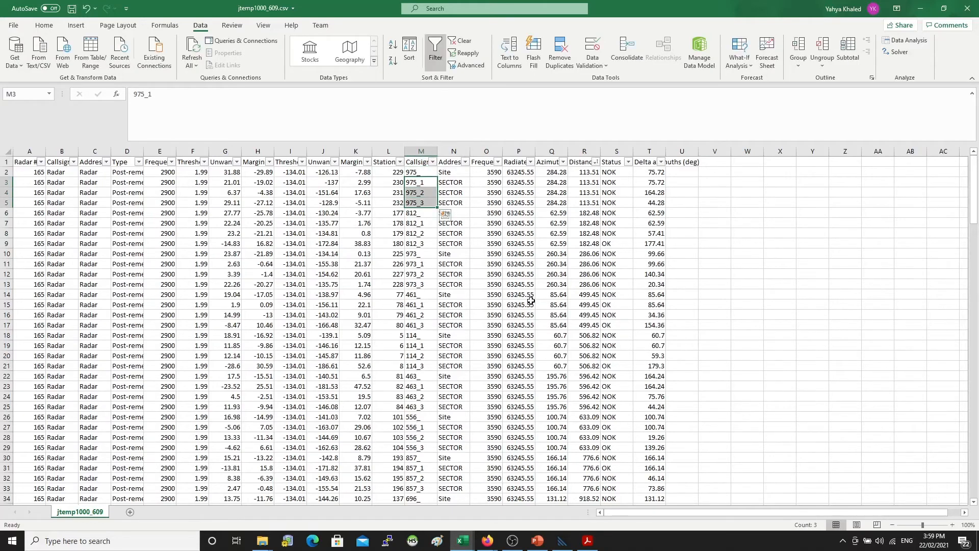
{"action": "left_click", "coordinate": [423, 172]}
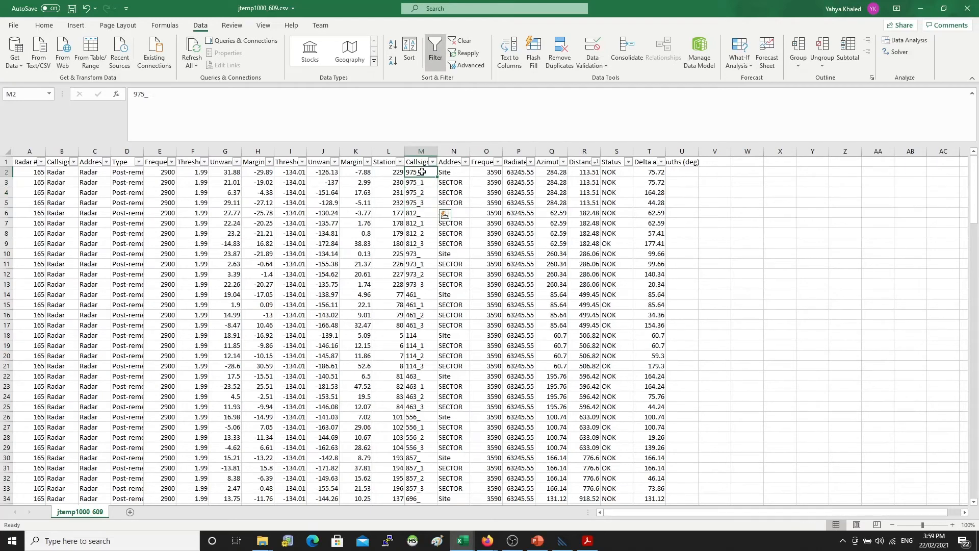
{"action": "key", "text": "Down"}
{"action": "key", "text": "Down"}
{"action": "key", "text": "Down"}
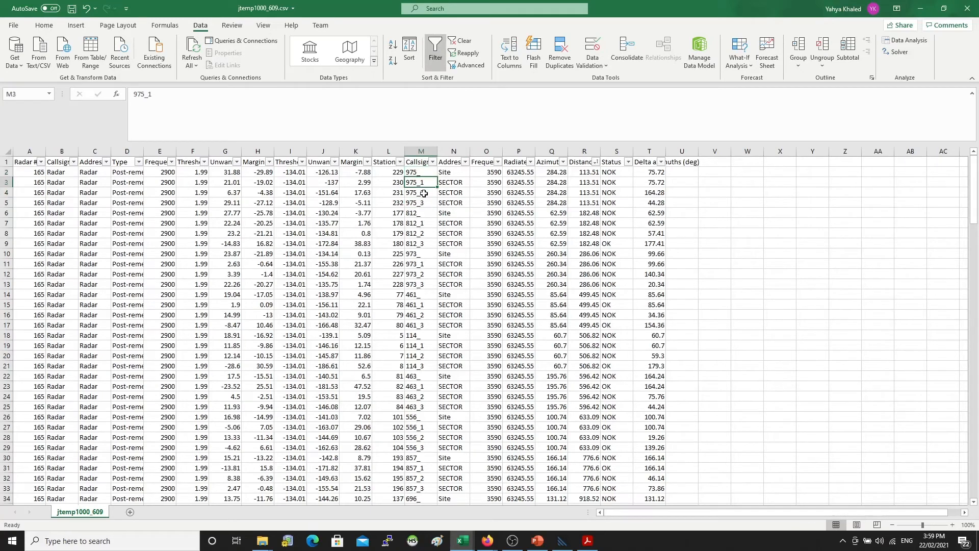
{"action": "left_click_drag", "start_coordinate": [421, 172], "coordinate": [640, 202]}
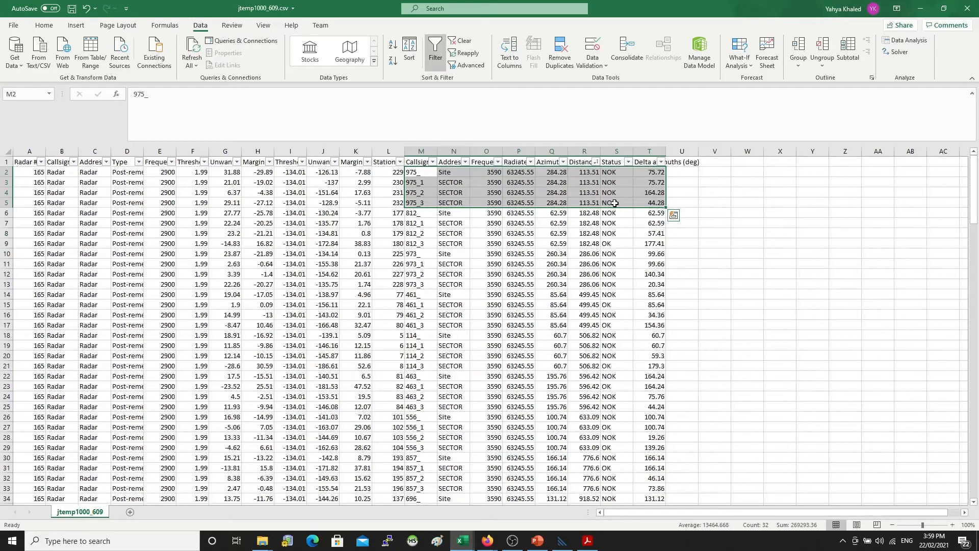
{"action": "left_click", "coordinate": [564, 243]}
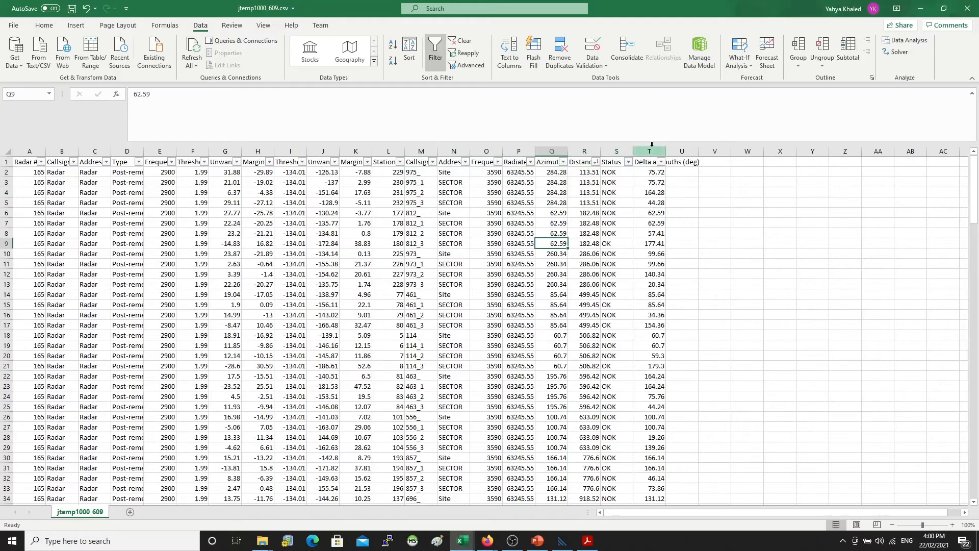
Insert an empty column between the Status and Delta azimuths columns
{"action": "right_click", "coordinate": [651, 144]}
{"action": "left_click", "coordinate": [683, 235]}
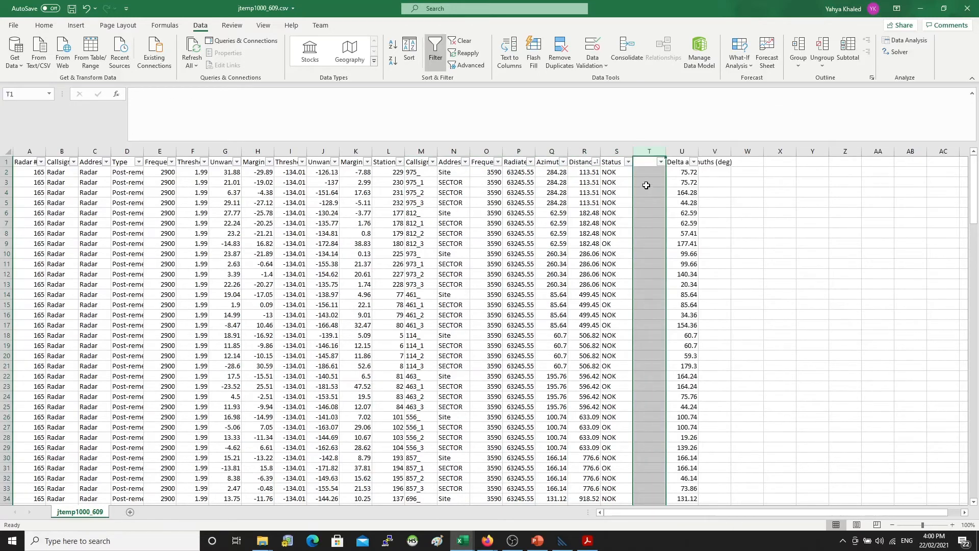
{"action": "left_click", "coordinate": [646, 185]}
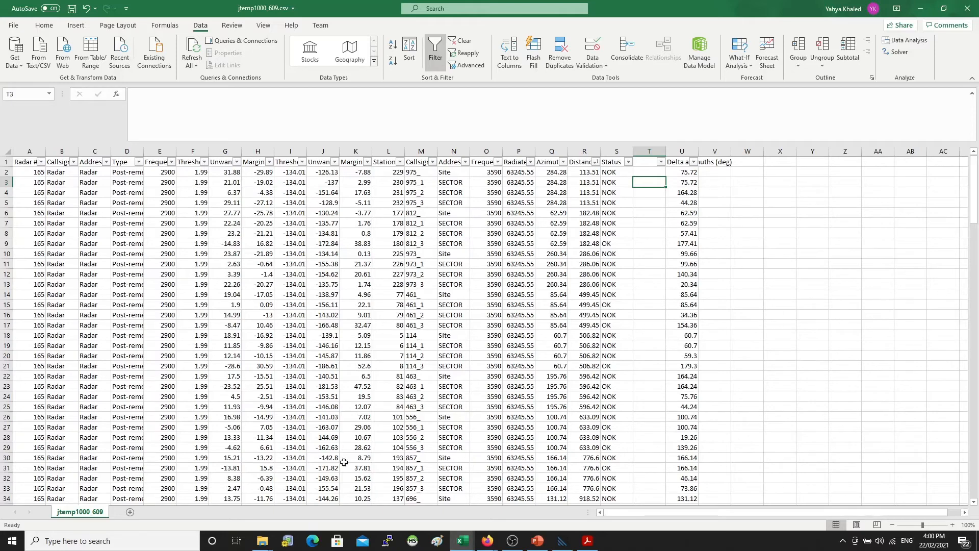
Open Analysis.xlsx from the Project folder under ATC Radar - 5G in File Explorer
{"action": "left_click", "coordinate": [262, 541]}
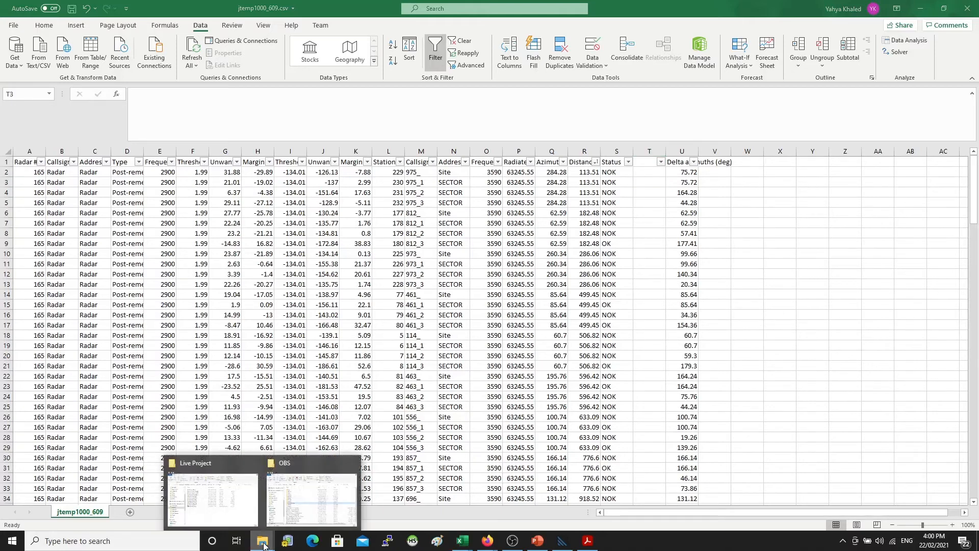
{"action": "left_click", "coordinate": [219, 497]}
{"action": "left_click", "coordinate": [573, 202]}
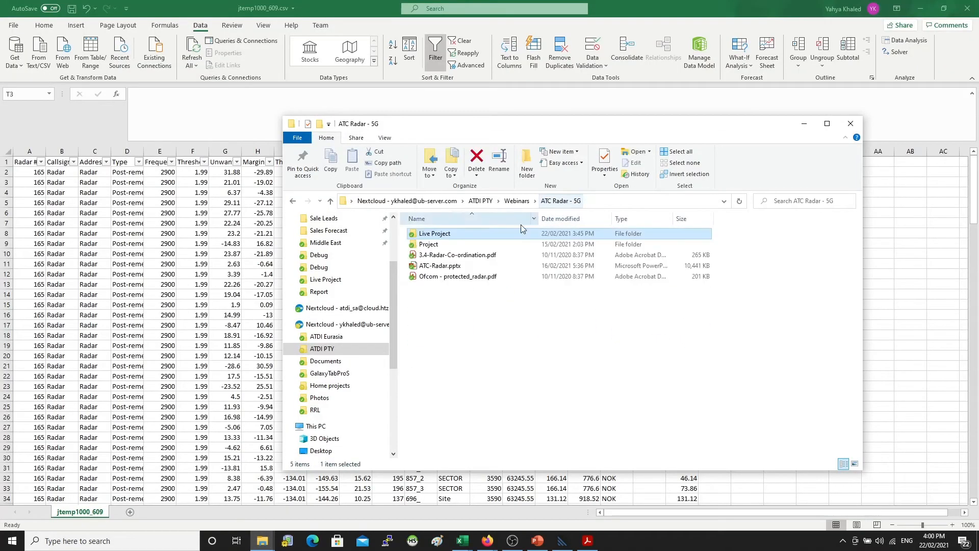
{"action": "double_click", "coordinate": [439, 245]}
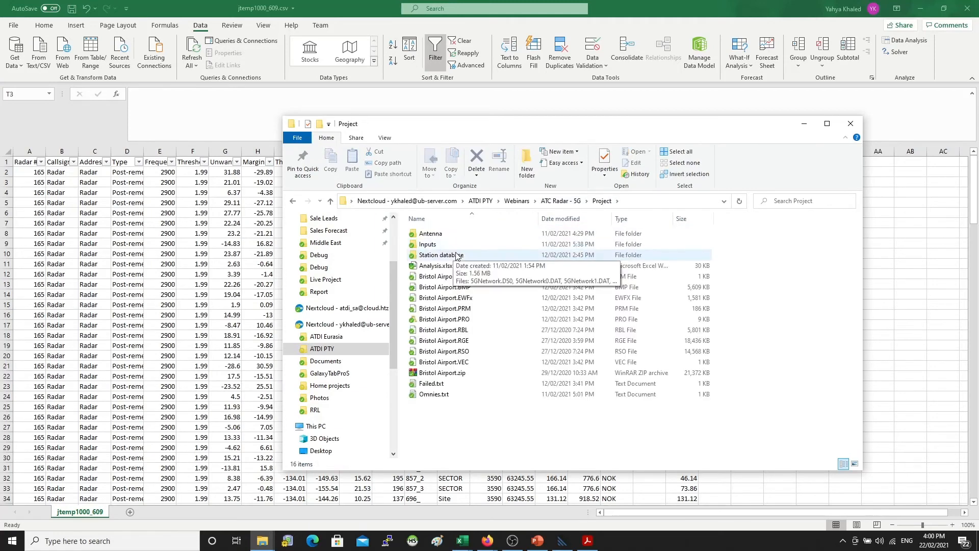
{"action": "double_click", "coordinate": [436, 266]}
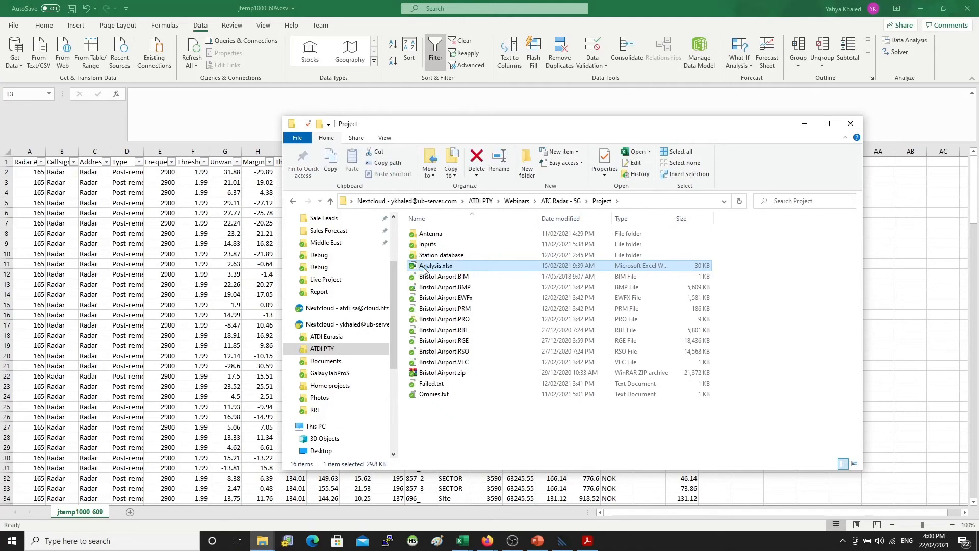
Copy the Recommendation column with its colour coding from Analysis.xlsx into the empty column T of the jtemp1000_609 sheet
{"action": "left_click_drag", "start_coordinate": [339, 5], "coordinate": [459, 69]}
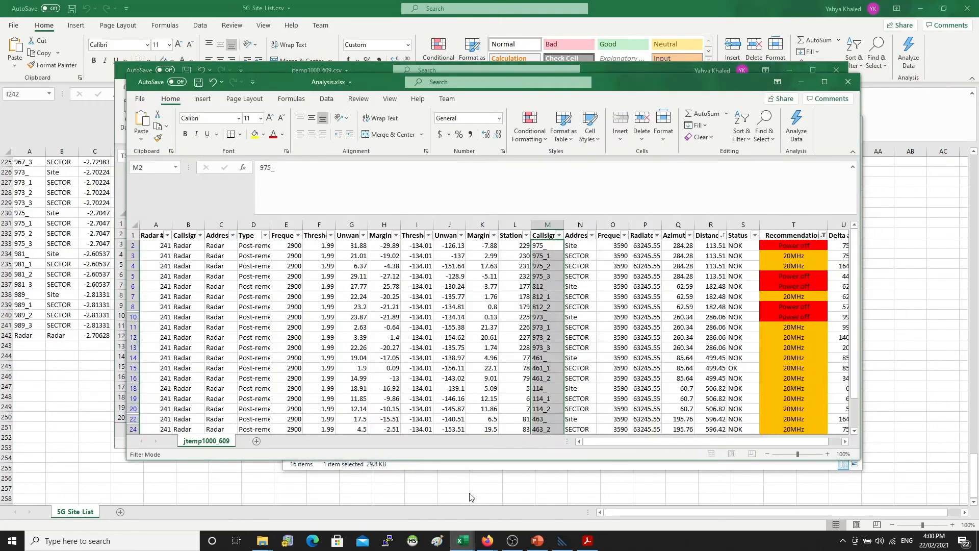
{"action": "left_click_drag", "start_coordinate": [580, 84], "coordinate": [978, 135]}
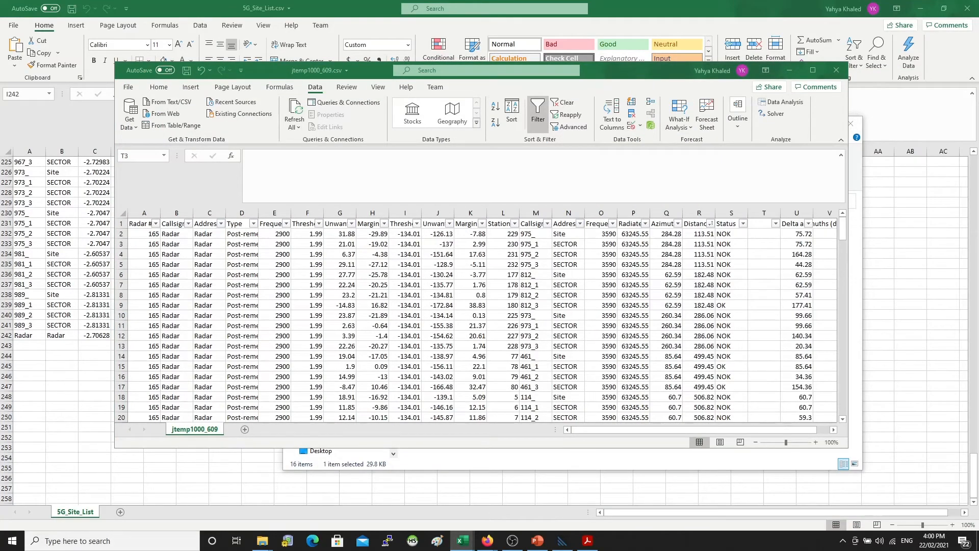
{"action": "left_click", "coordinate": [812, 70]}
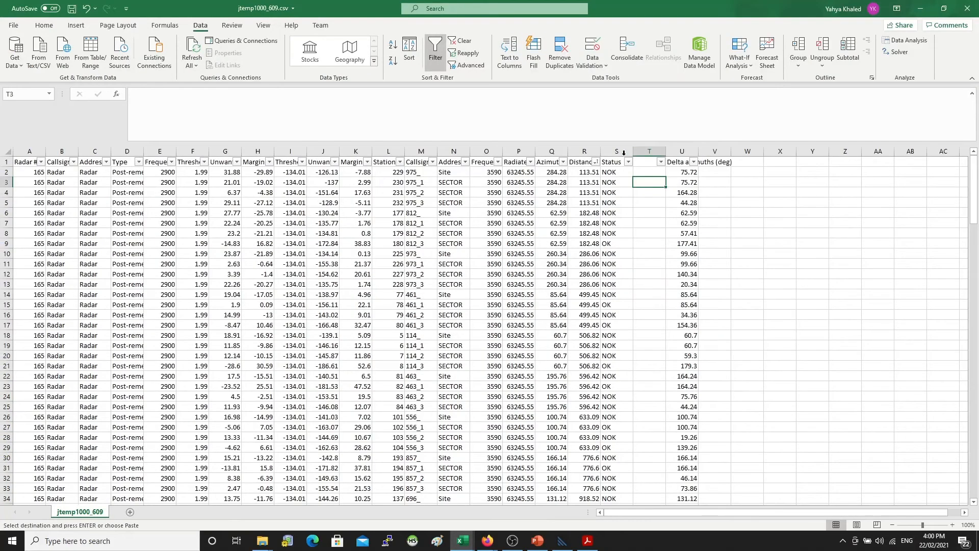
{"action": "left_click", "coordinate": [649, 149]}
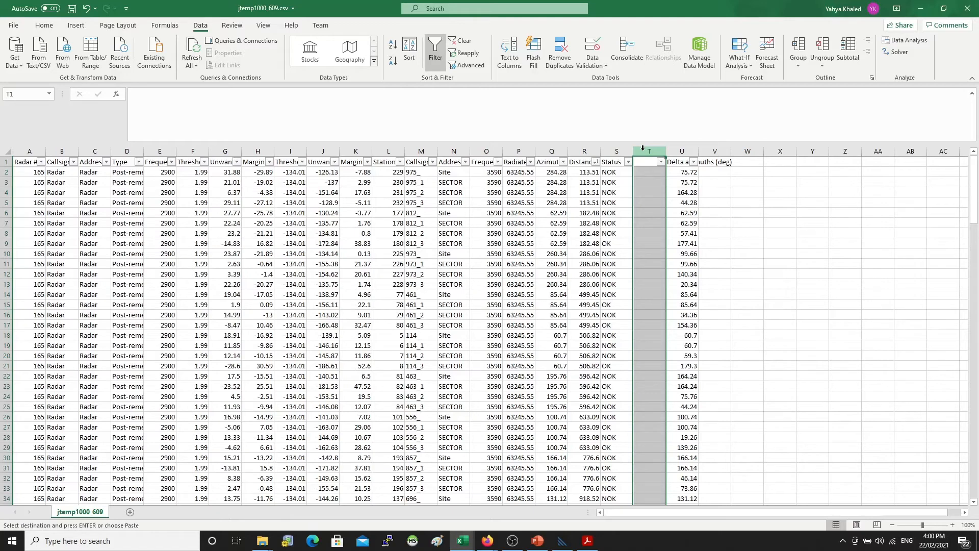
{"action": "key", "text": "ctrl+v"}
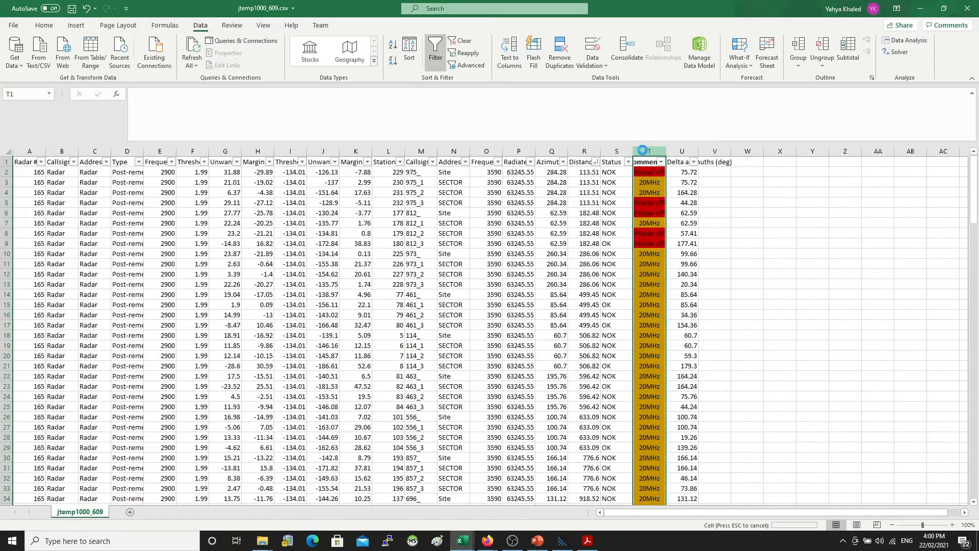
{"action": "left_click", "coordinate": [747, 212]}
Replace the pasted value in T2 with the formula =IF(K2<= 1,"Power off",IF(H2<=1,"20MHz","Passed"))
{"action": "left_click", "coordinate": [656, 172]}
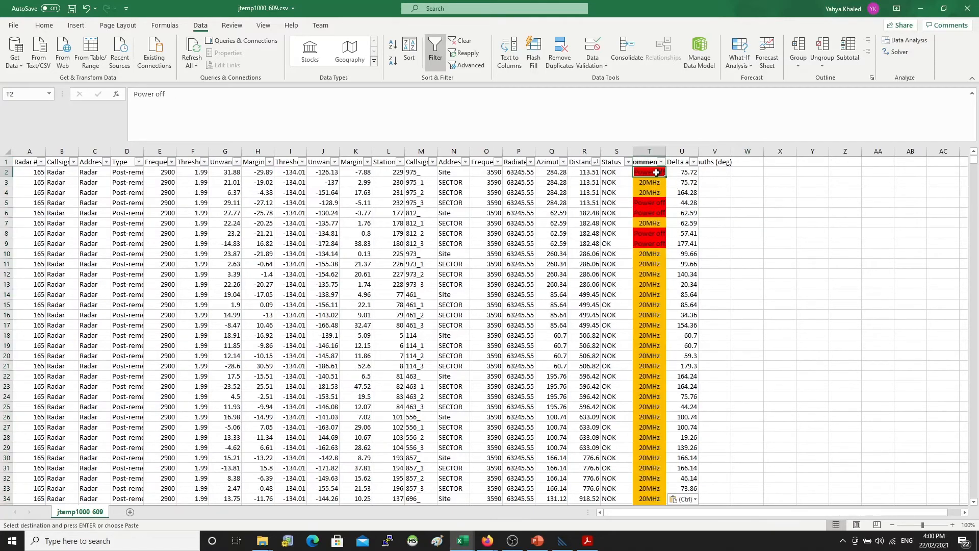
{"action": "left_click", "coordinate": [651, 182]}
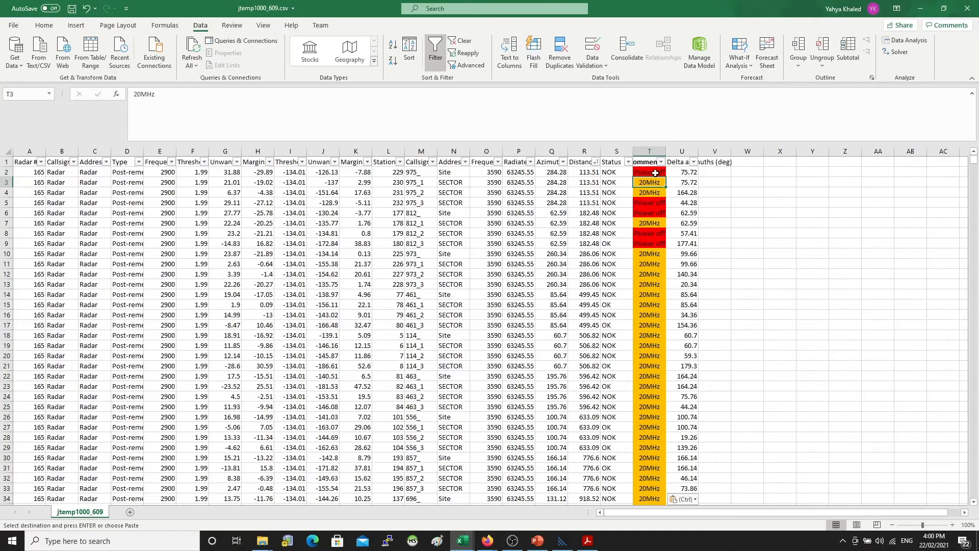
{"action": "left_click", "coordinate": [650, 231]}
{"action": "left_click", "coordinate": [651, 283]}
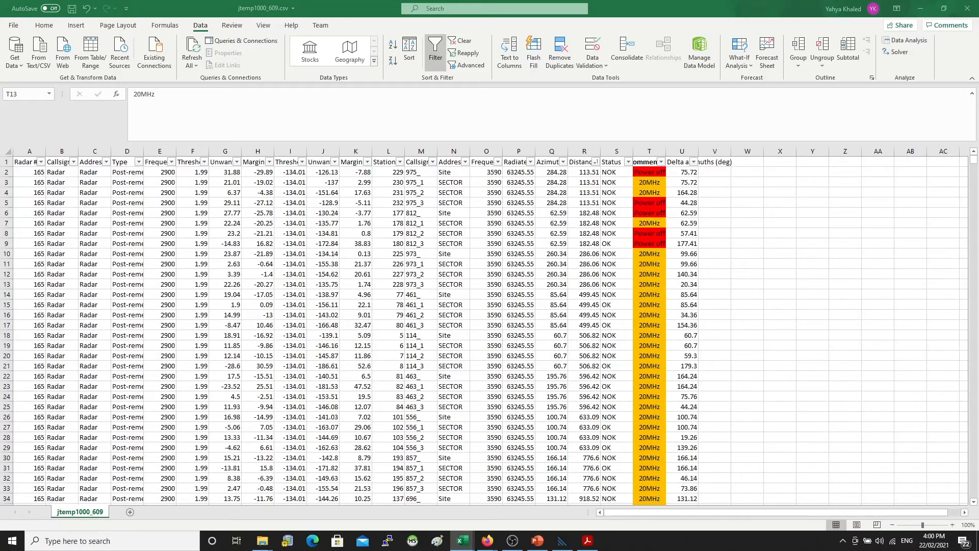
{"action": "left_click", "coordinate": [652, 172]}
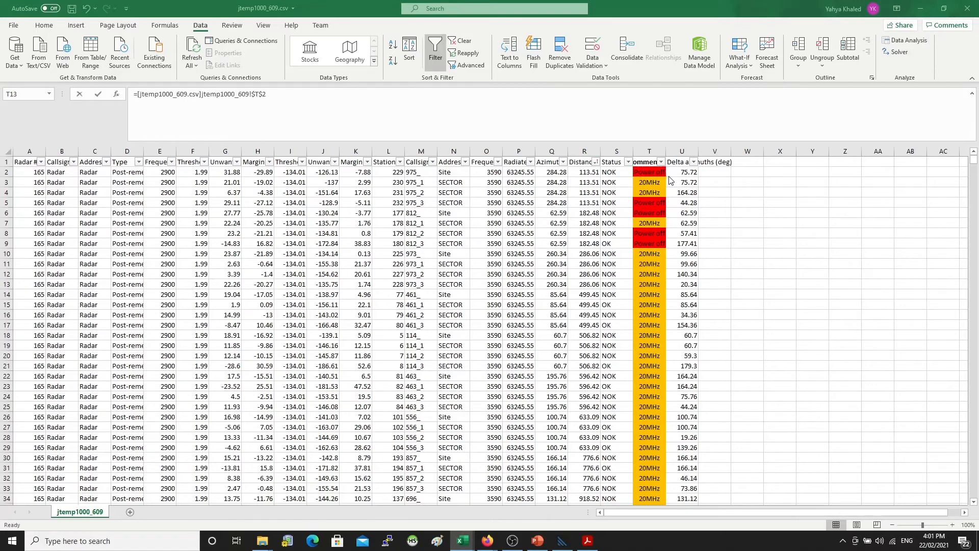
{"action": "key", "text": "Return"}
{"action": "left_click", "coordinate": [175, 92]}
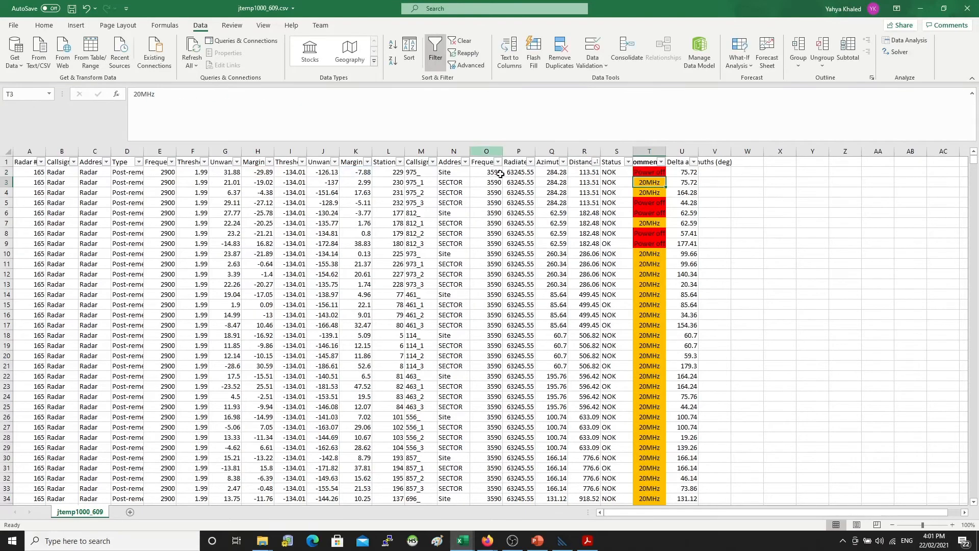
{"action": "left_click", "coordinate": [652, 172]}
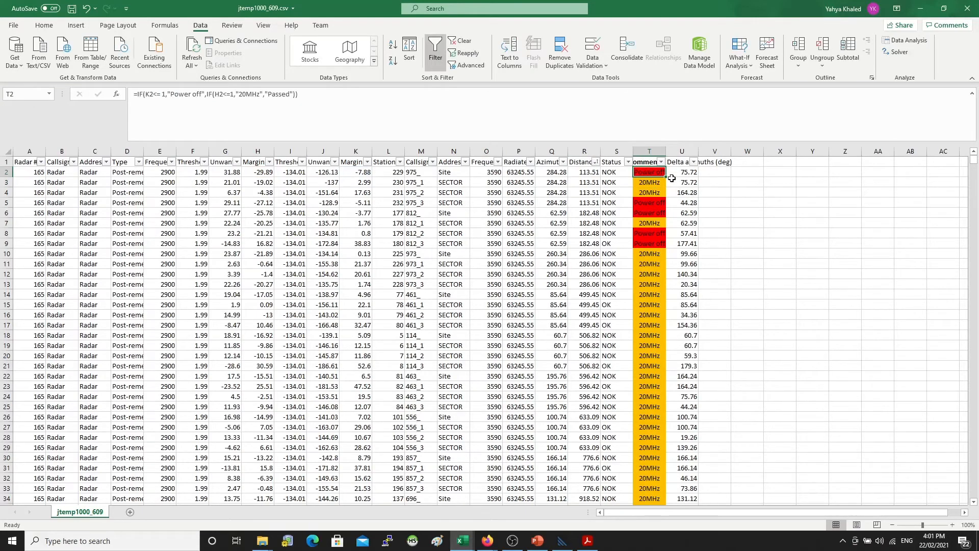
Fill the T2 formula down to the last data row and widen the Recommendation column to fit its heading
{"action": "left_click_drag", "start_coordinate": [667, 176], "coordinate": [654, 486]}
{"action": "scroll", "coordinate": [688, 255], "scroll_direction": "up", "scroll_amount": 20}
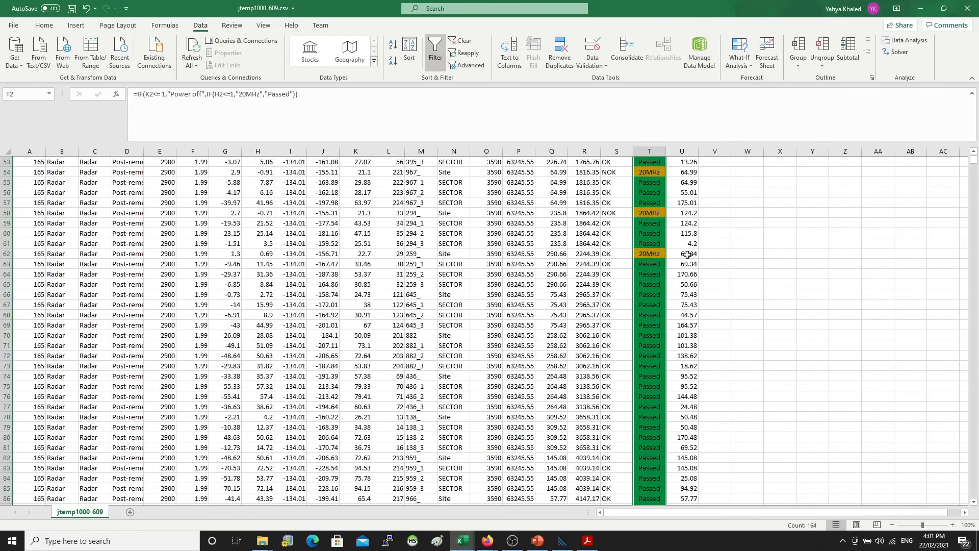
{"action": "scroll", "coordinate": [919, 351], "scroll_direction": "up", "scroll_amount": 8}
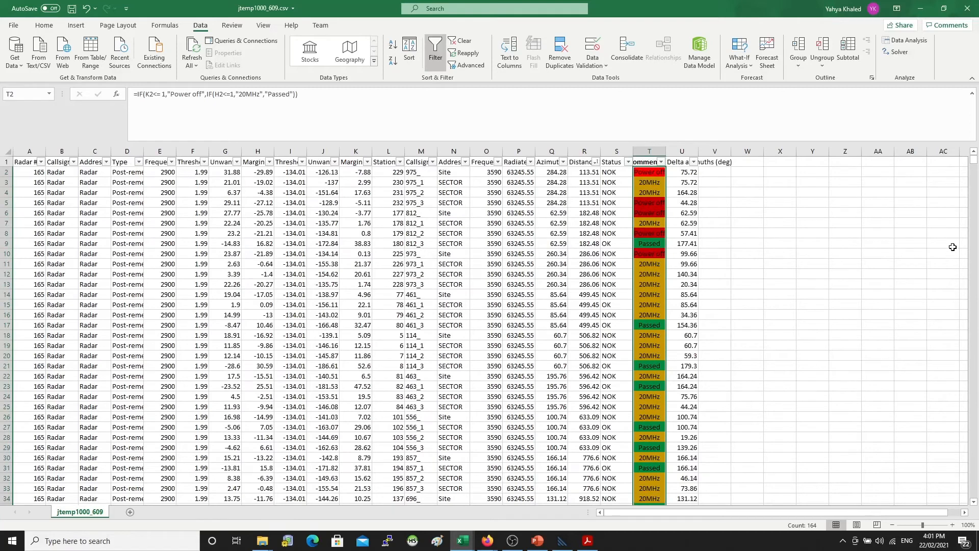
{"action": "left_click", "coordinate": [795, 227]}
{"action": "left_click_drag", "start_coordinate": [664, 151], "coordinate": [701, 151]}
{"action": "left_click", "coordinate": [678, 177]}
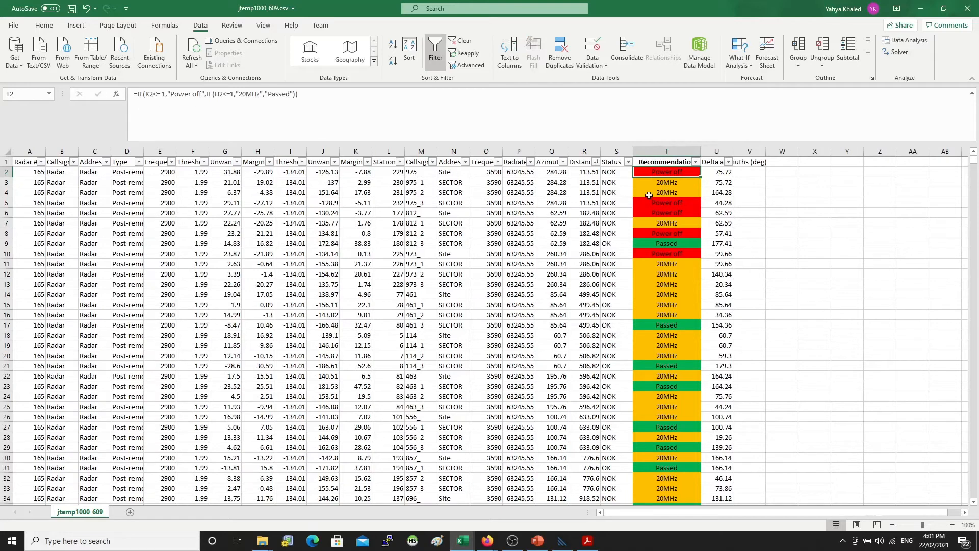
Apply the Bad cell style to the two columns the recommendation formula uses, Margin OOB (dB) and Margin (dB)
{"action": "double_click", "coordinate": [666, 177]}
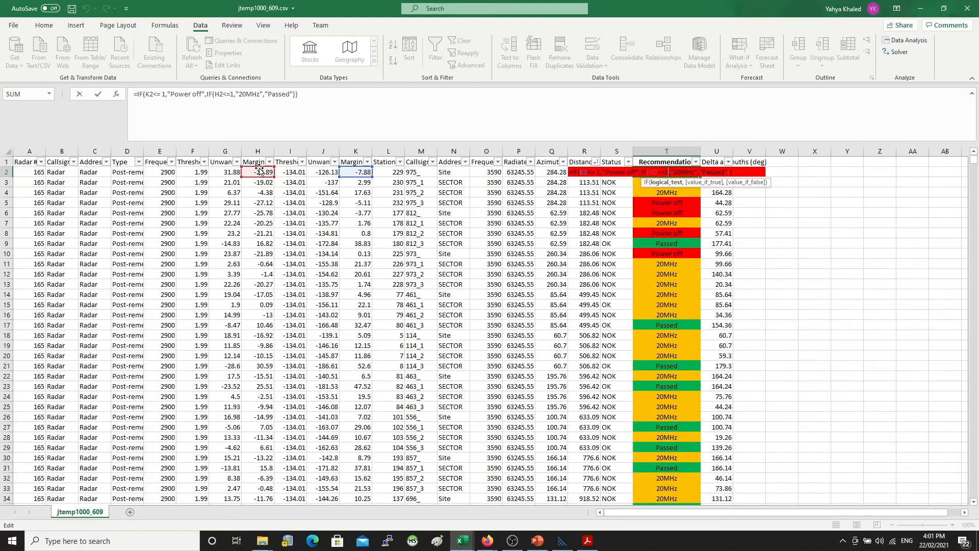
{"action": "left_click", "coordinate": [257, 162]}
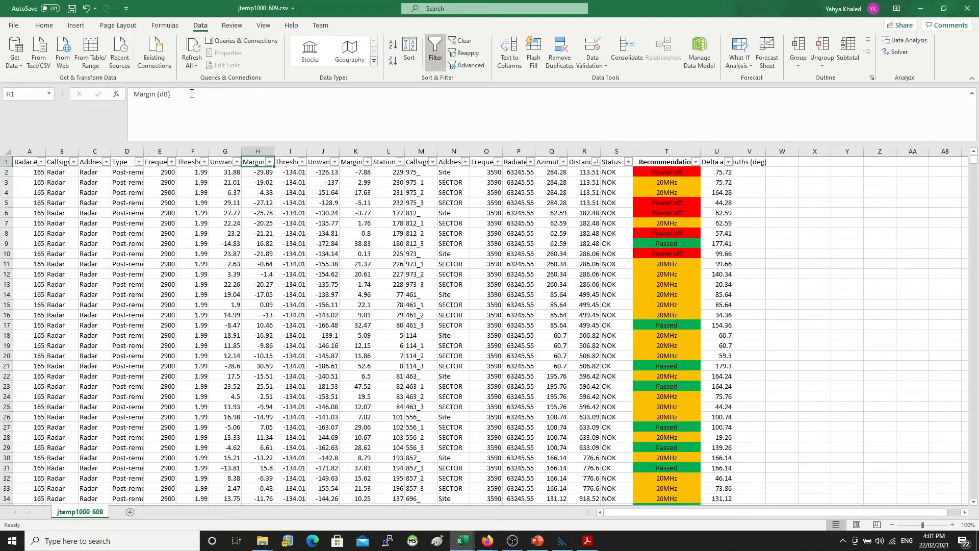
{"action": "left_click", "coordinate": [353, 161]}
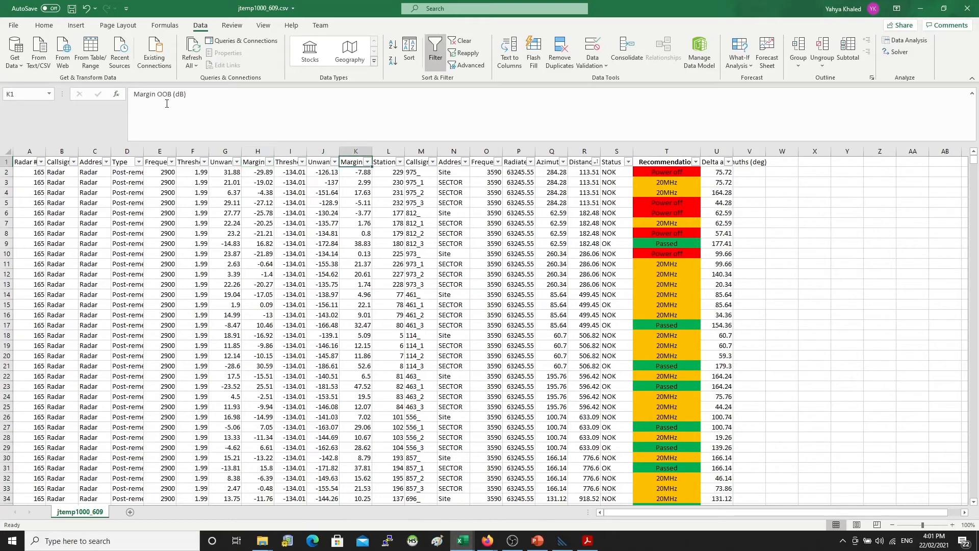
{"action": "left_click", "coordinate": [355, 151]}
{"action": "left_click", "coordinate": [44, 25]}
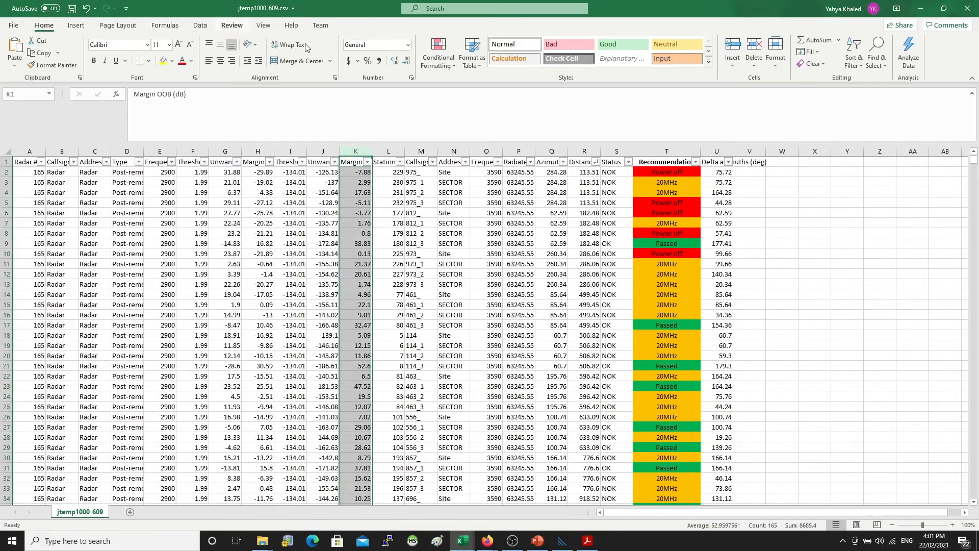
{"action": "left_click", "coordinate": [561, 44]}
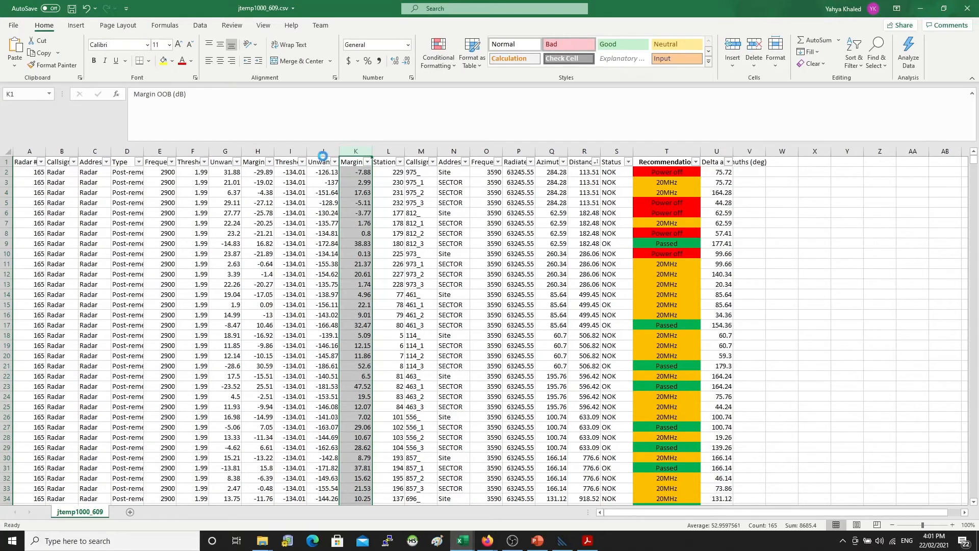
{"action": "left_click", "coordinate": [258, 151]}
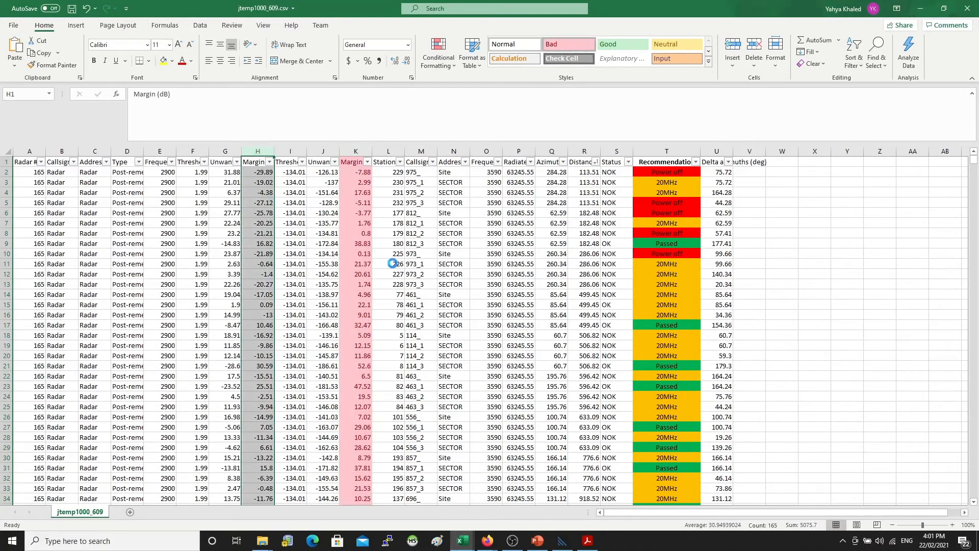
Examine the Margin (dB) values of the nearest stations and the conditions of the recommendation formula in T2
{"action": "left_click", "coordinate": [267, 174]}
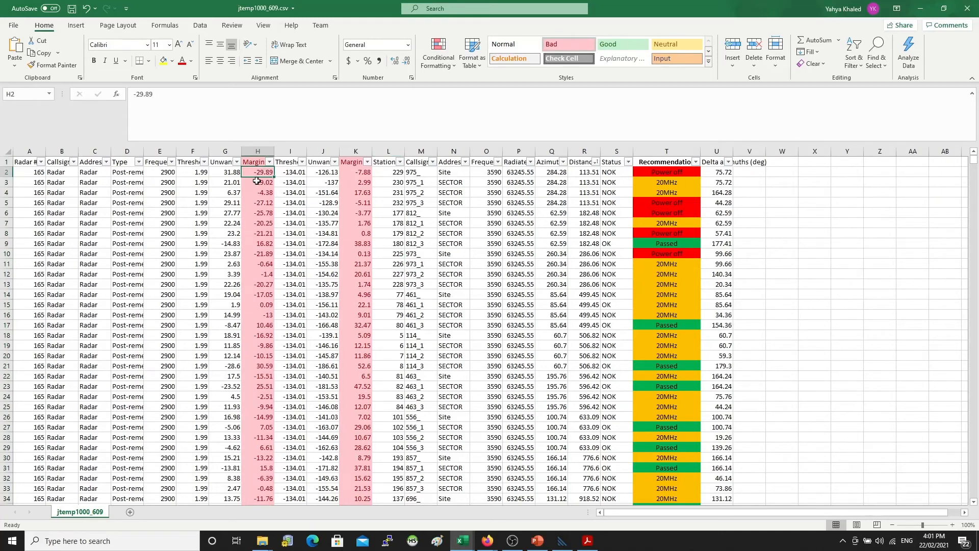
{"action": "left_click_drag", "start_coordinate": [265, 172], "coordinate": [270, 255]}
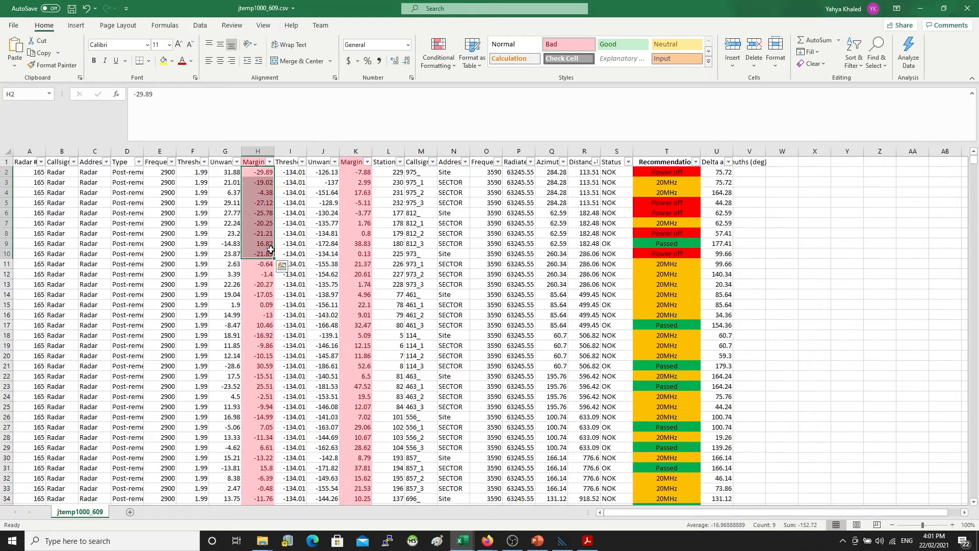
{"action": "scroll", "coordinate": [282, 262], "scroll_direction": "down", "scroll_amount": 3}
{"action": "scroll", "coordinate": [283, 258], "scroll_direction": "up", "scroll_amount": 3}
{"action": "left_click", "coordinate": [462, 223]}
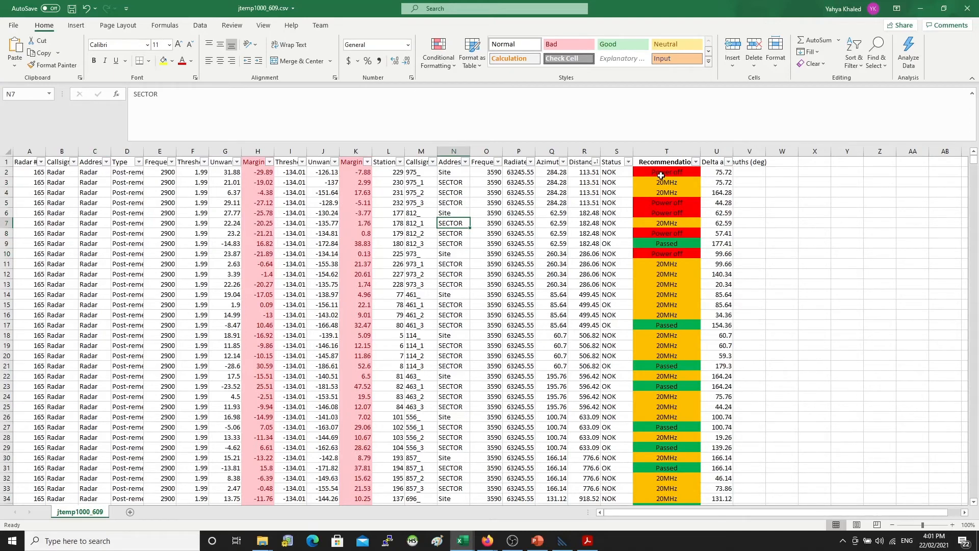
{"action": "left_click", "coordinate": [671, 173]}
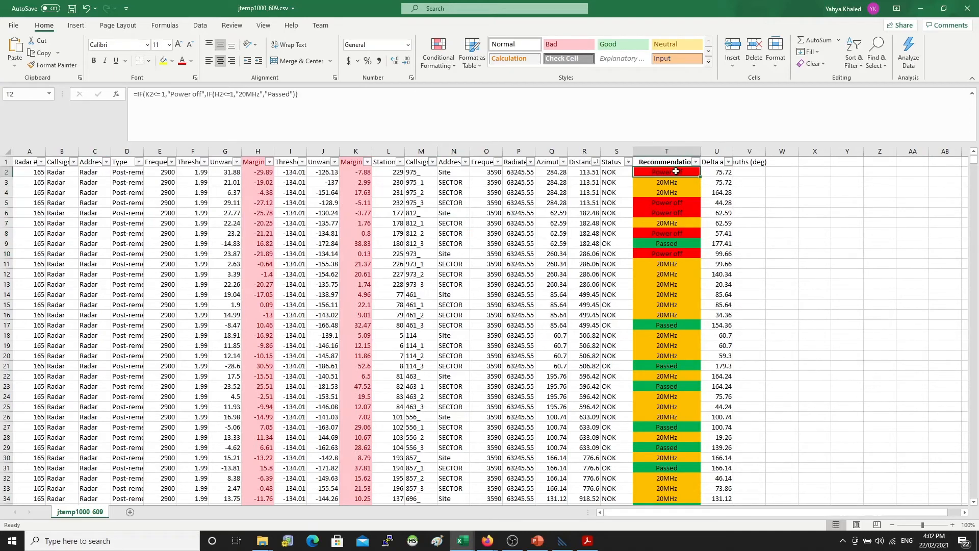
{"action": "double_click", "coordinate": [673, 173]}
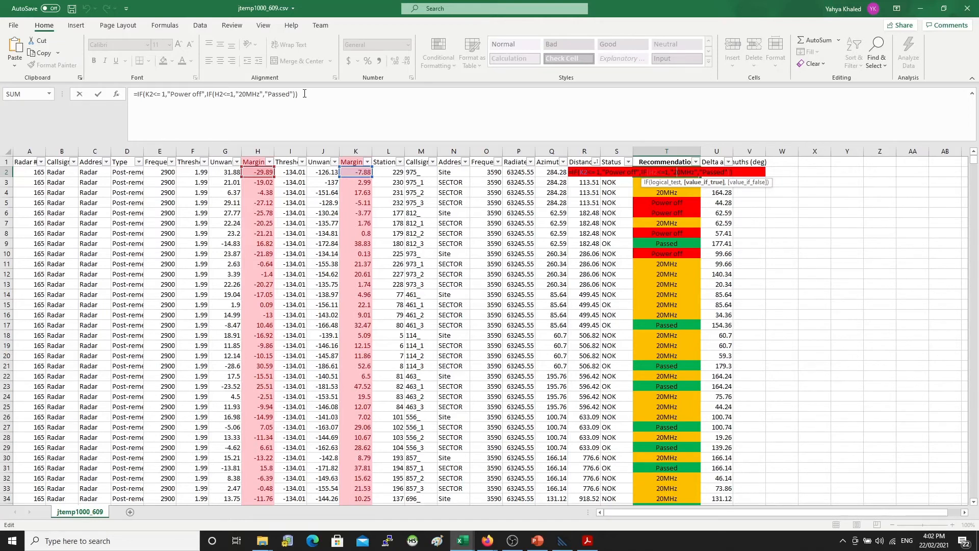
{"action": "key", "text": "ctrl+Return"}
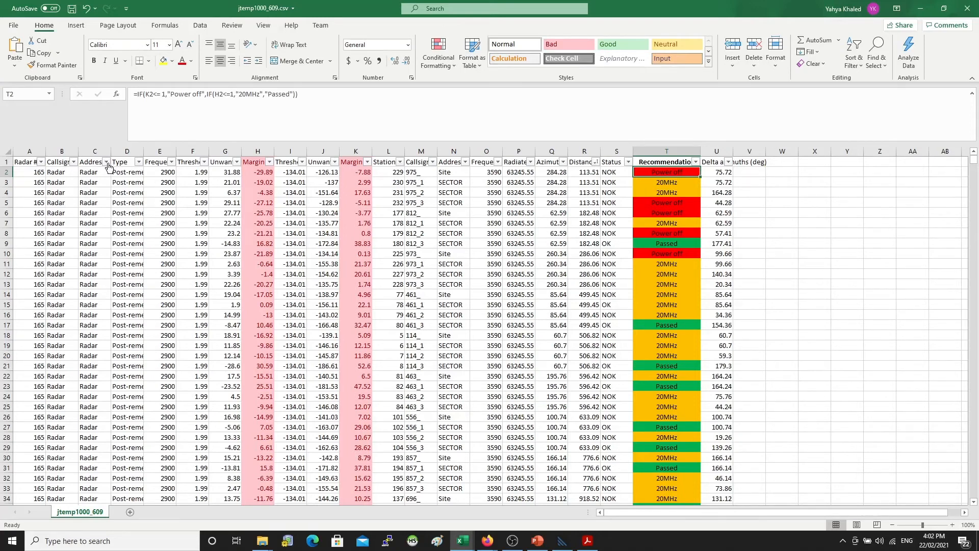
Review the radar's callsign, frequency and threshold columns and the 5G stations' callsign, address, frequency and radiated power columns
{"action": "left_click_drag", "start_coordinate": [65, 174], "coordinate": [68, 255]}
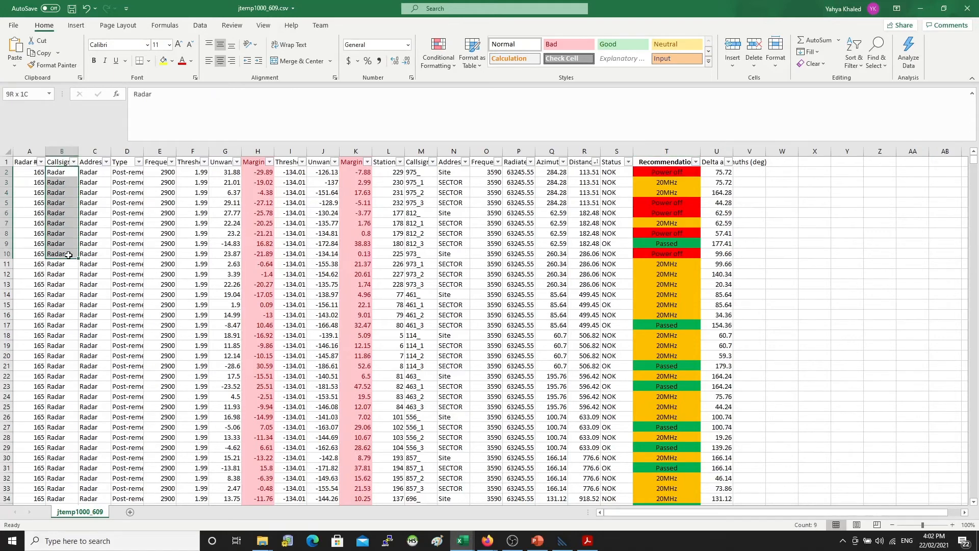
{"action": "left_click", "coordinate": [62, 151]}
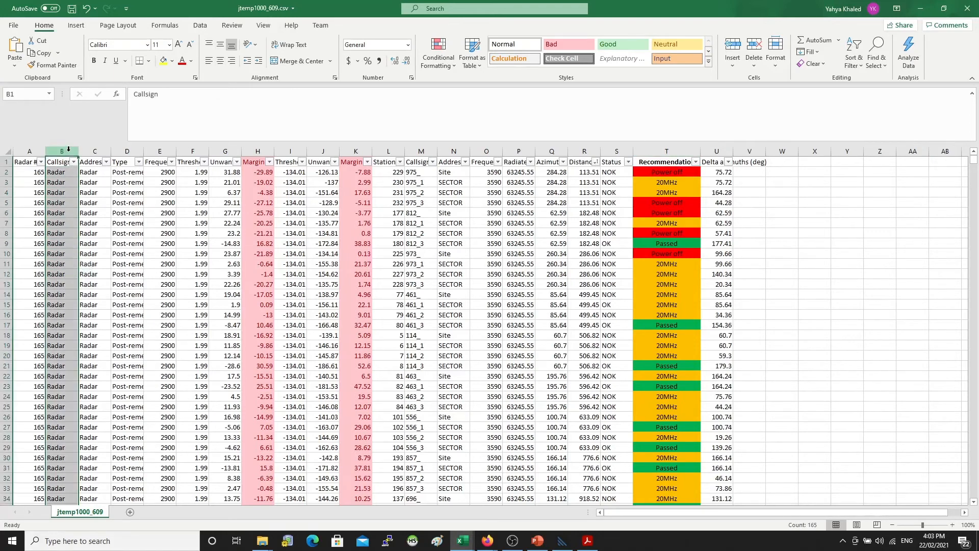
{"action": "left_click", "coordinate": [162, 148]}
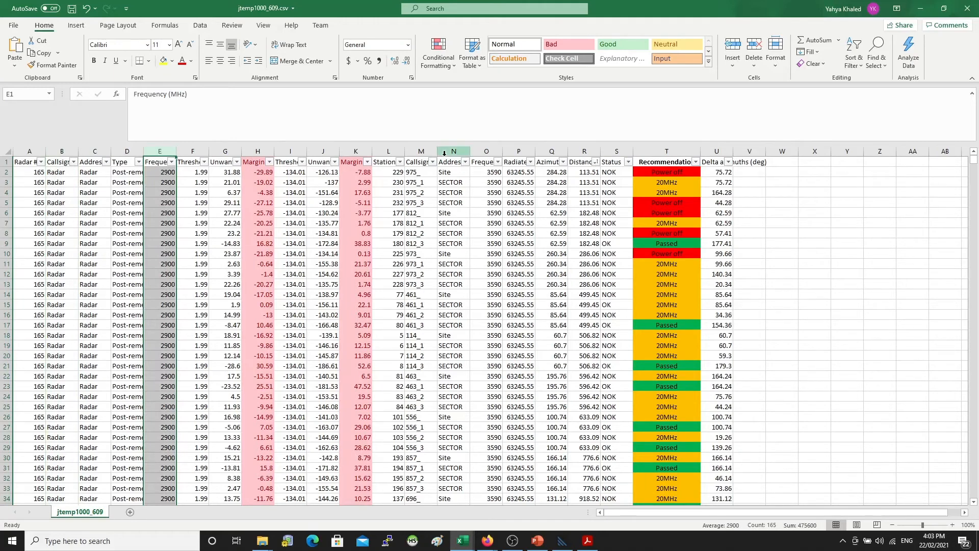
{"action": "left_click", "coordinate": [421, 151]}
{"action": "left_click", "coordinate": [421, 161]}
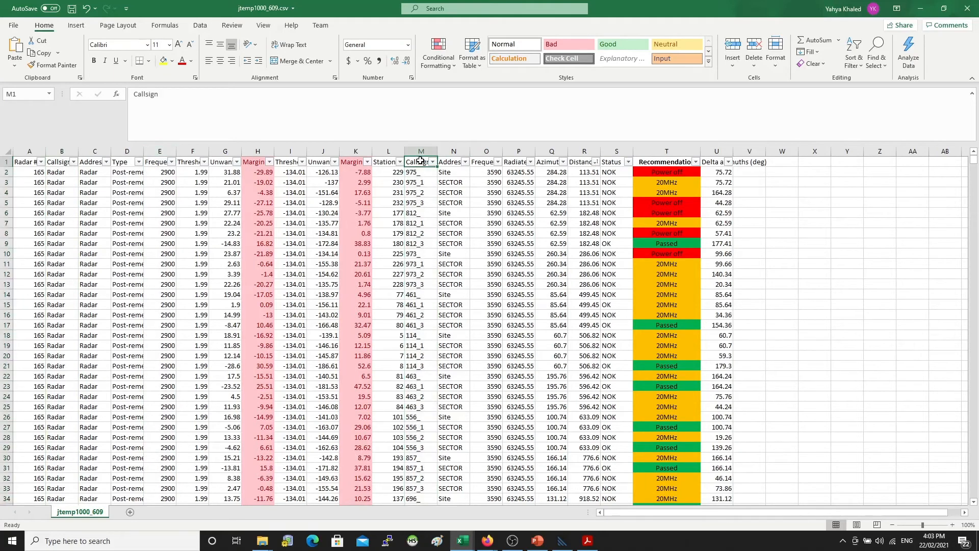
{"action": "left_click_drag", "start_coordinate": [421, 172], "coordinate": [420, 203]}
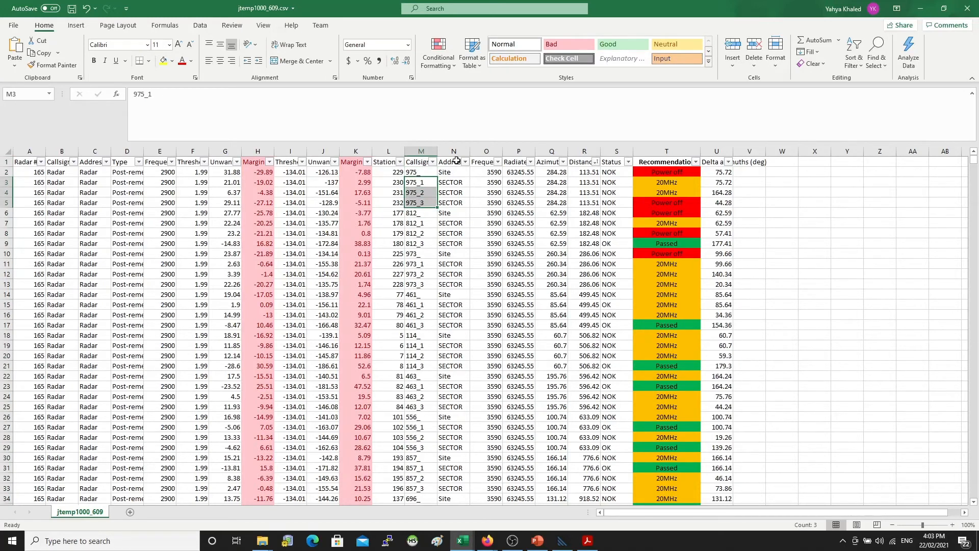
{"action": "left_click_drag", "start_coordinate": [454, 160], "coordinate": [453, 203]}
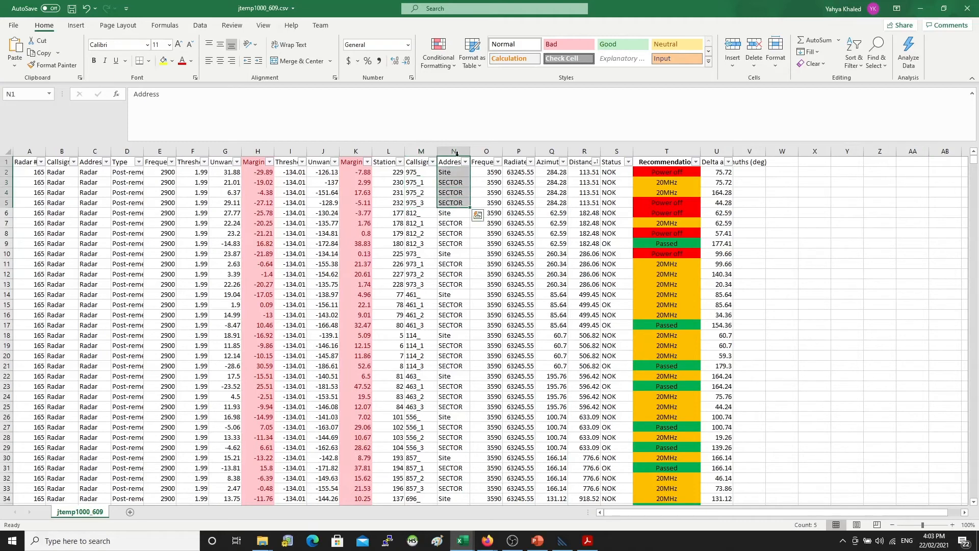
{"action": "left_click", "coordinate": [454, 172]}
{"action": "left_click", "coordinate": [453, 185]}
{"action": "left_click", "coordinate": [485, 180]}
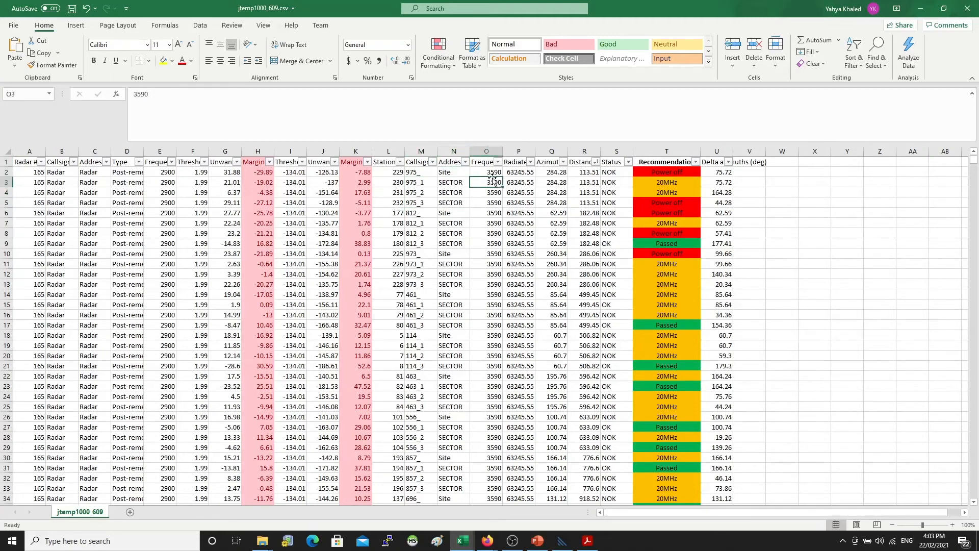
{"action": "left_click", "coordinate": [514, 162]}
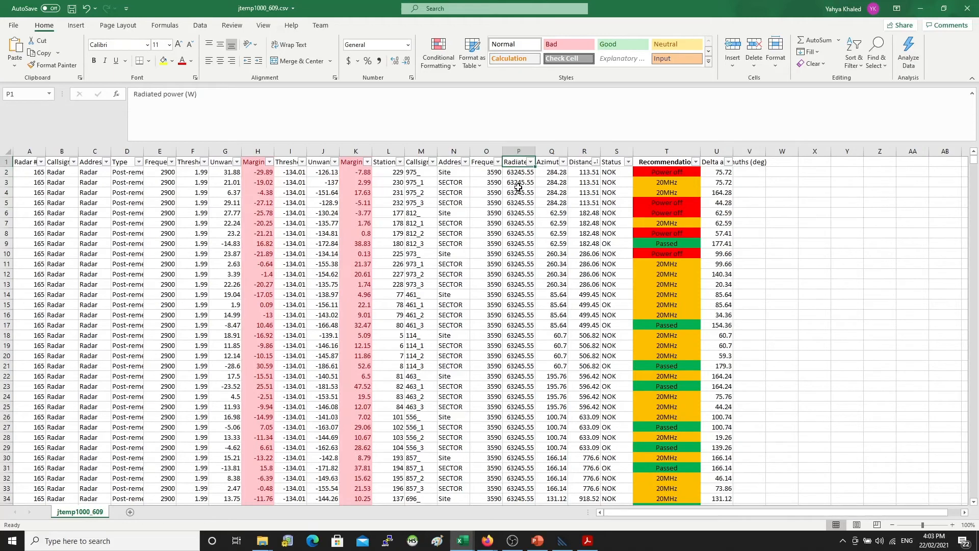
{"action": "left_click", "coordinate": [193, 163]}
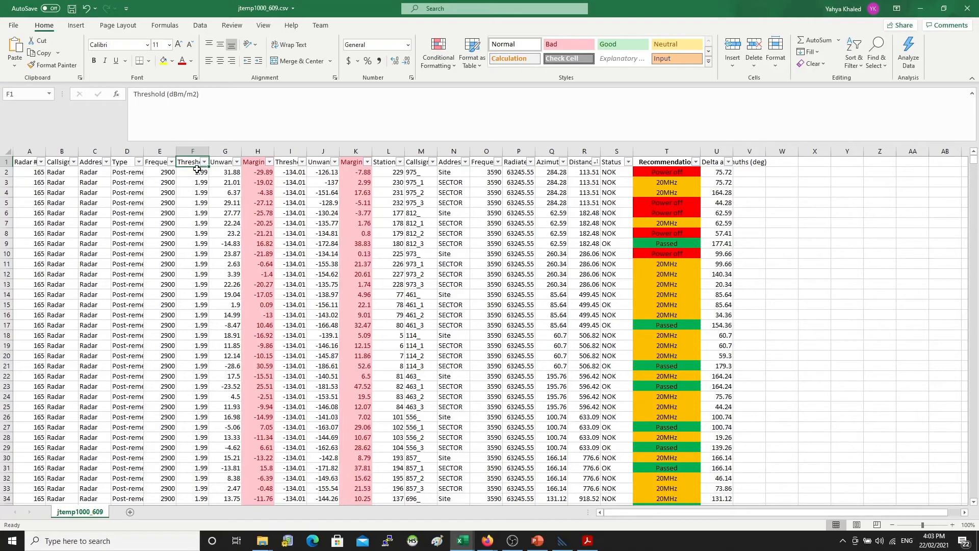
Compare the radar's Threshold, Unwanted signal (dBm/m2) and Margin (dB) values for the nearest stations
{"action": "left_click_drag", "start_coordinate": [195, 175], "coordinate": [199, 238]}
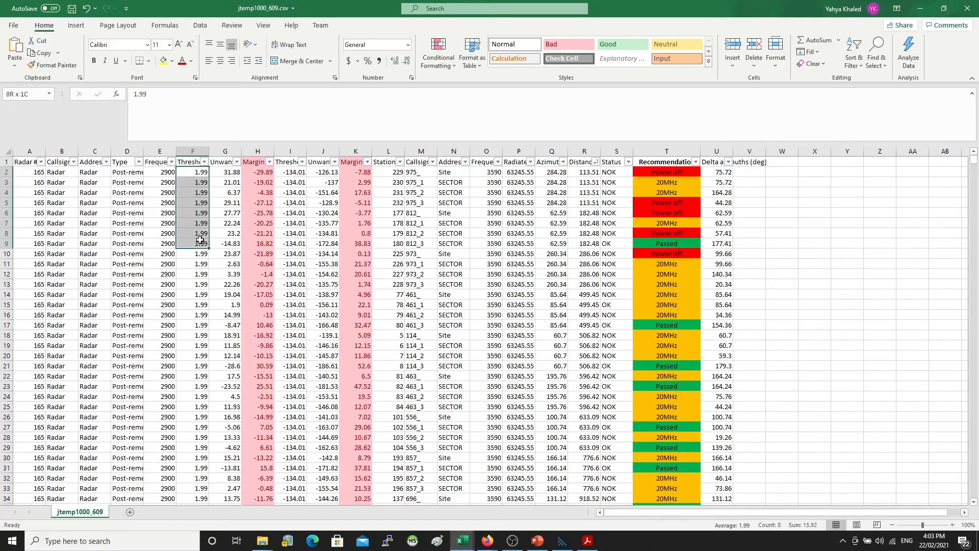
{"action": "left_click", "coordinate": [199, 173]}
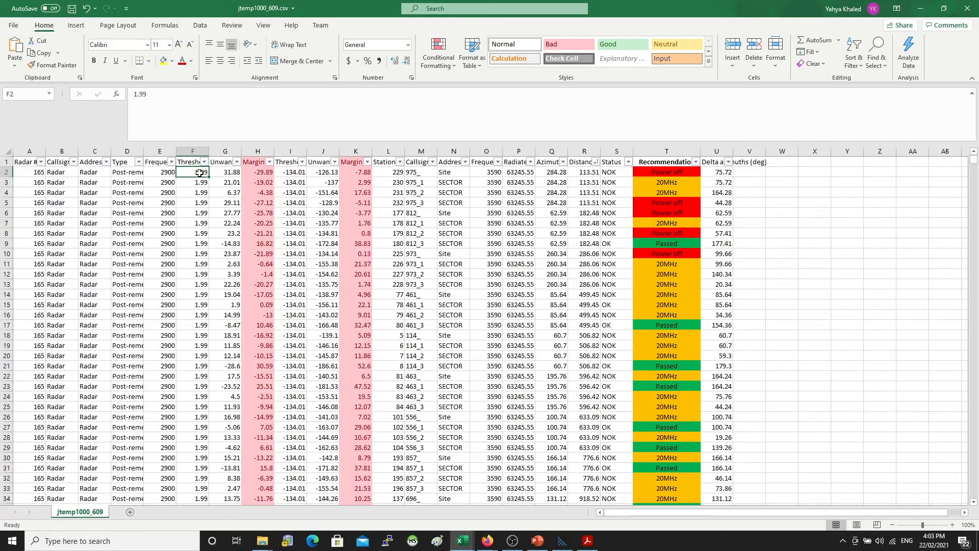
{"action": "left_click", "coordinate": [228, 172]}
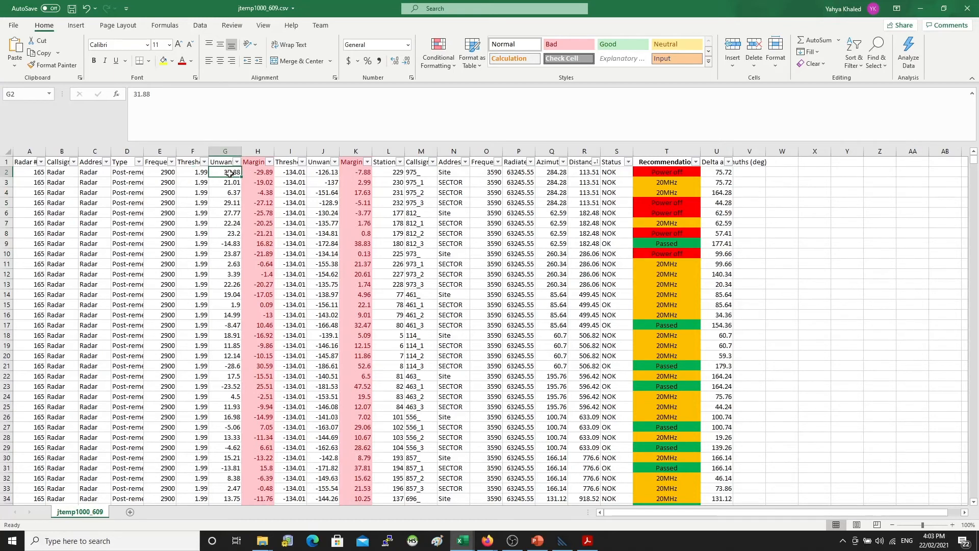
{"action": "left_click", "coordinate": [219, 159]}
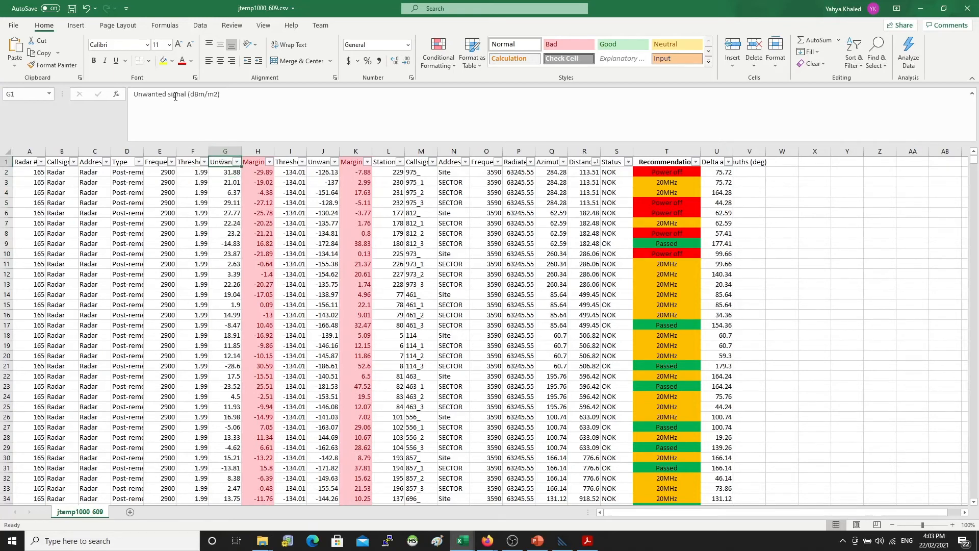
{"action": "left_click", "coordinate": [223, 174]}
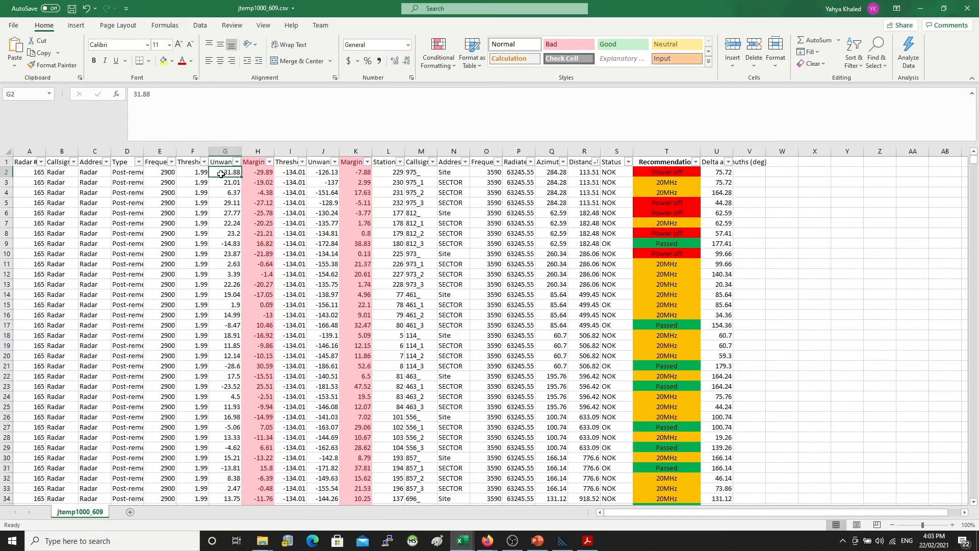
{"action": "left_click", "coordinate": [196, 173]}
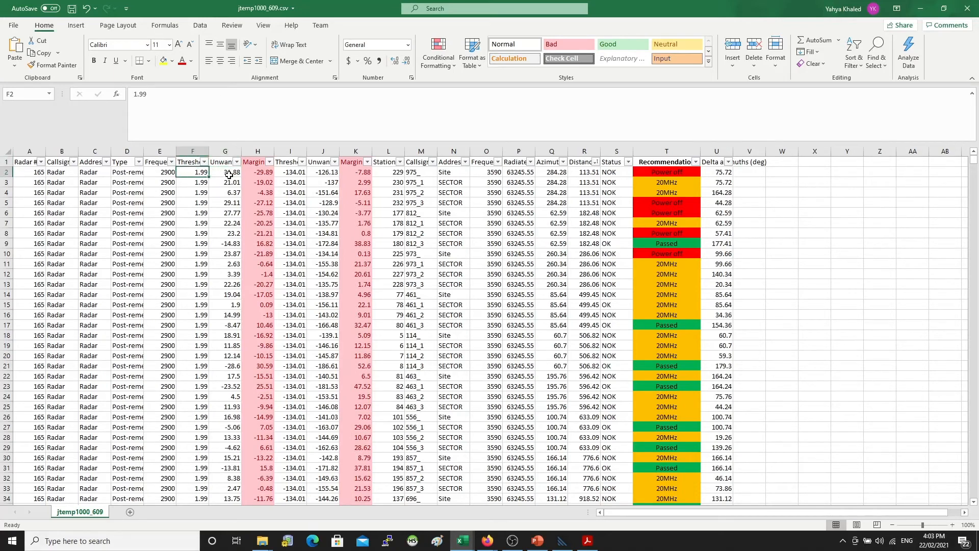
{"action": "left_click_drag", "start_coordinate": [229, 175], "coordinate": [196, 173]}
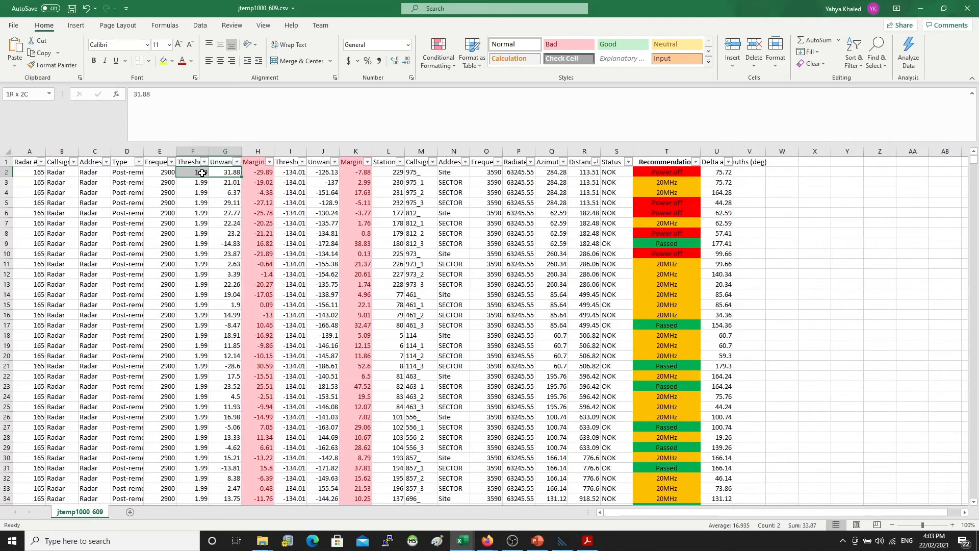
{"action": "left_click", "coordinate": [223, 192]}
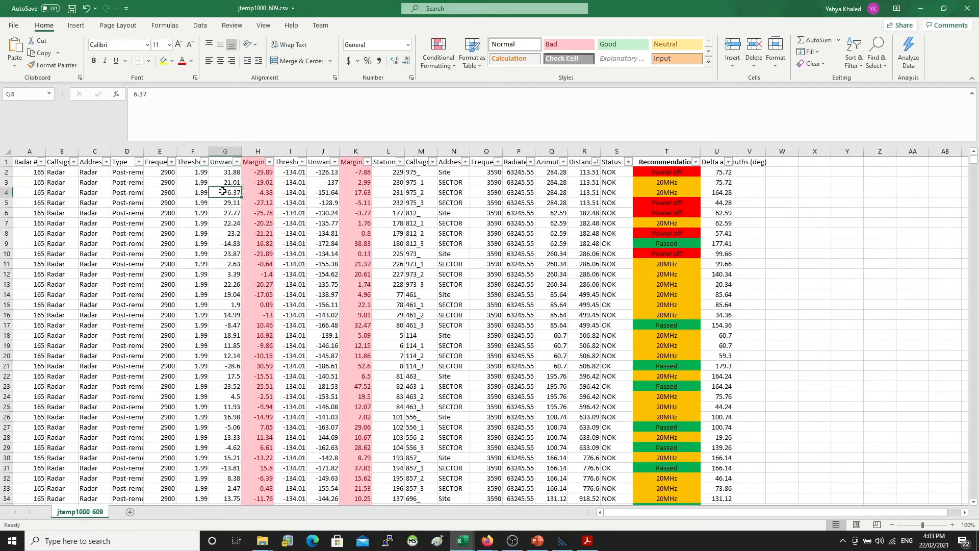
{"action": "left_click", "coordinate": [268, 175]}
{"action": "left_click", "coordinate": [200, 173]}
{"action": "left_click", "coordinate": [226, 172]}
{"action": "left_click", "coordinate": [262, 174]}
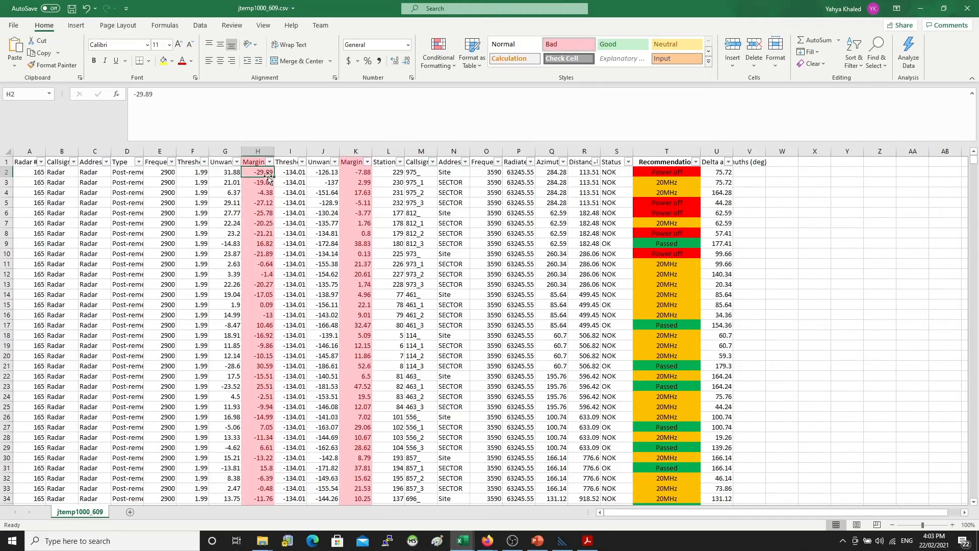
Compare the Threshold OOB, Unwanted signal OOB and Margin OOB values for the nearest station
{"action": "left_click", "coordinate": [293, 172]}
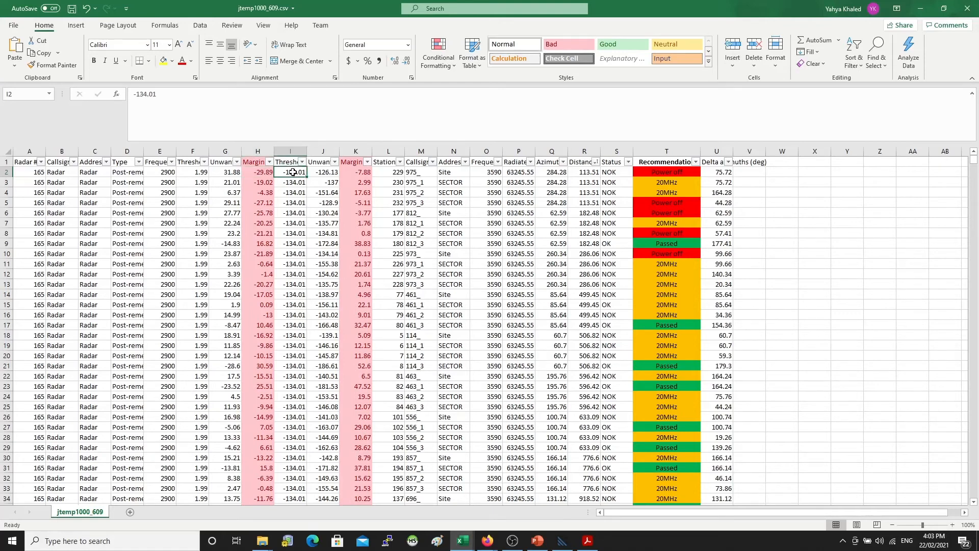
{"action": "left_click", "coordinate": [286, 161]}
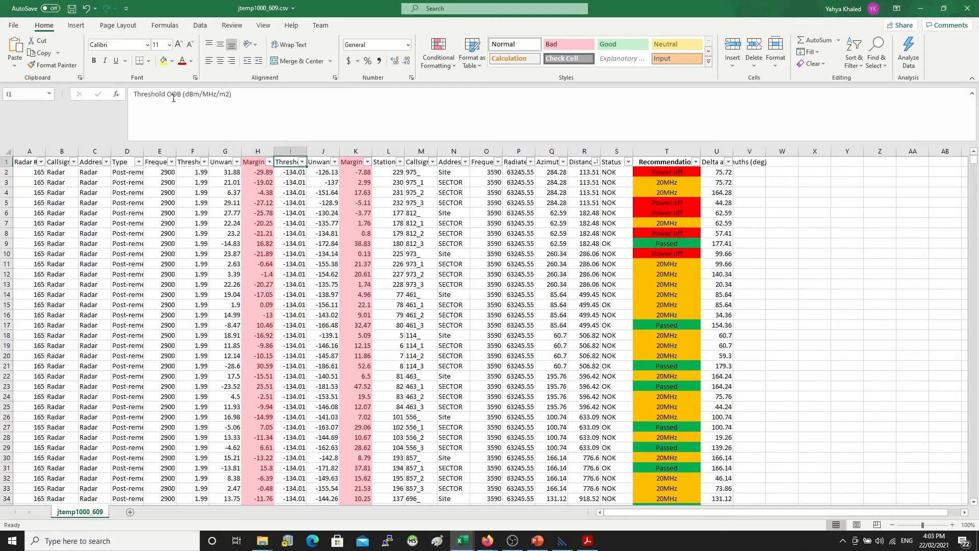
{"action": "left_click", "coordinate": [320, 161]}
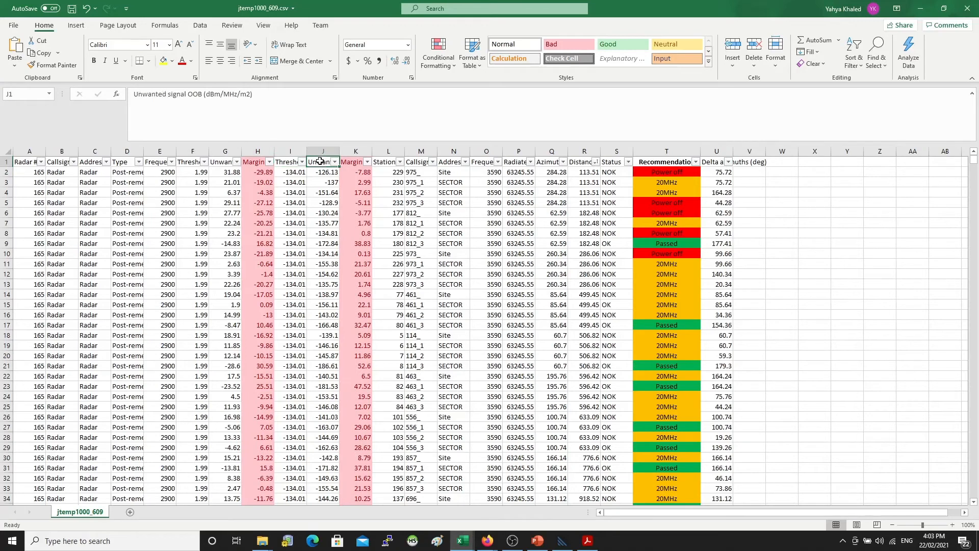
{"action": "left_click", "coordinate": [353, 158]}
{"action": "left_click", "coordinate": [354, 173]}
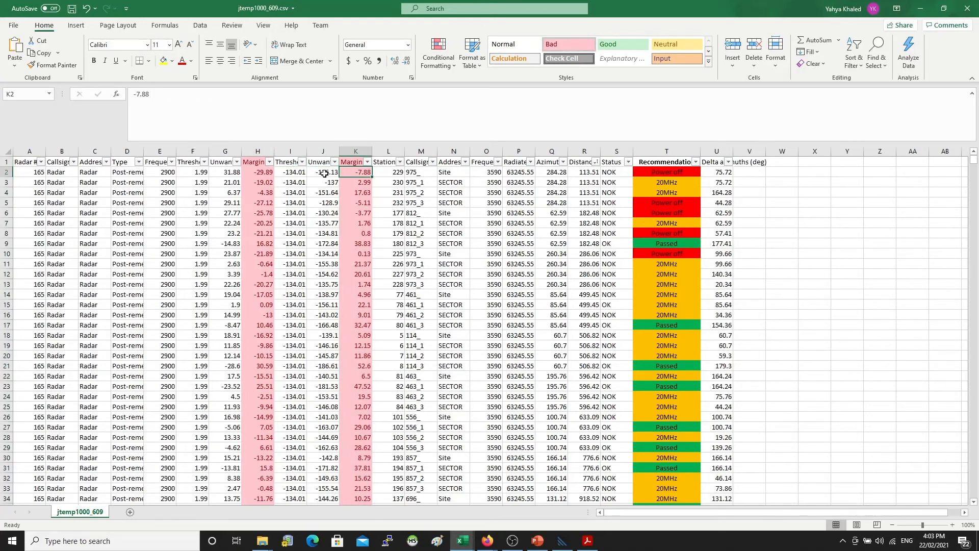
{"action": "left_click", "coordinate": [296, 173]}
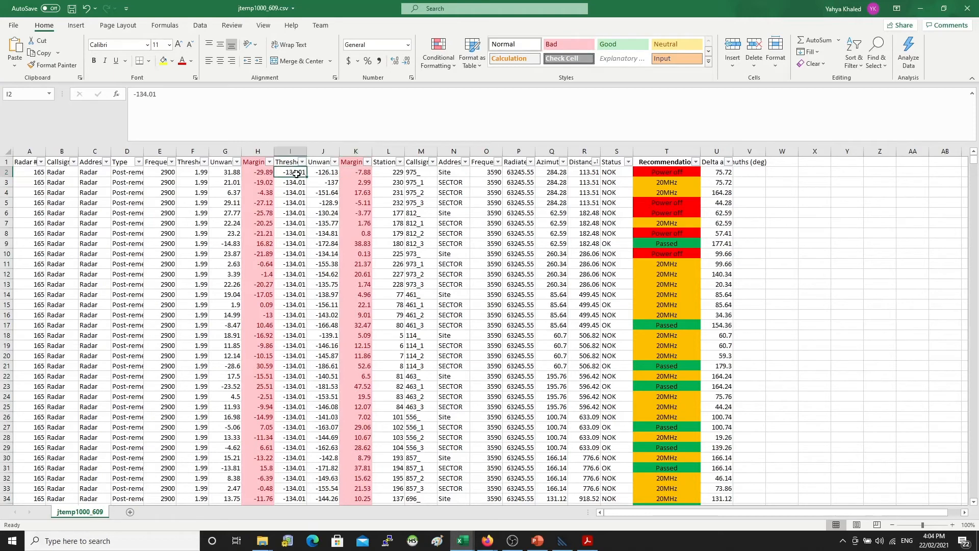
{"action": "left_click", "coordinate": [327, 172]}
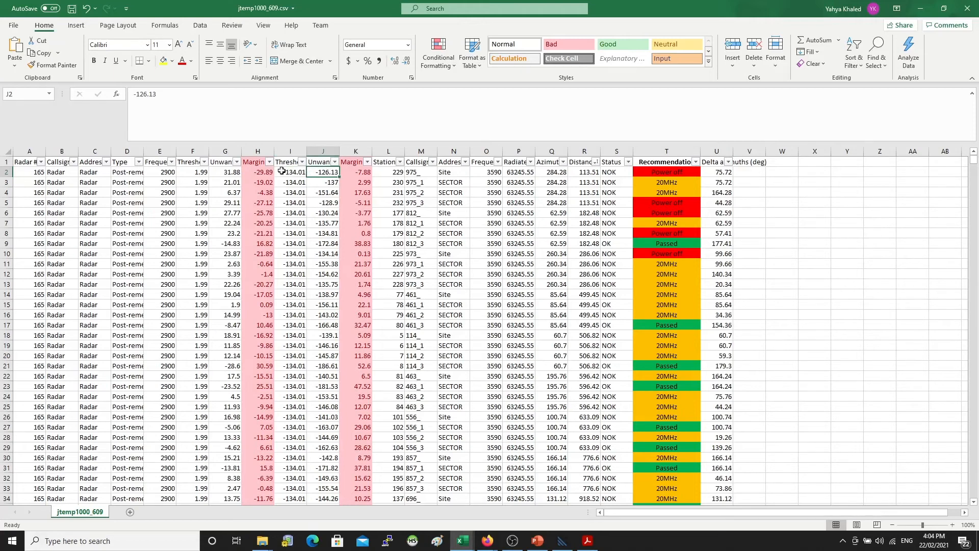
{"action": "left_click", "coordinate": [360, 173]}
Review the callsigns, azimuths, distances, statuses and recommendations of the nearest stations, including the formula in T2
{"action": "left_click_drag", "start_coordinate": [416, 173], "coordinate": [417, 193]}
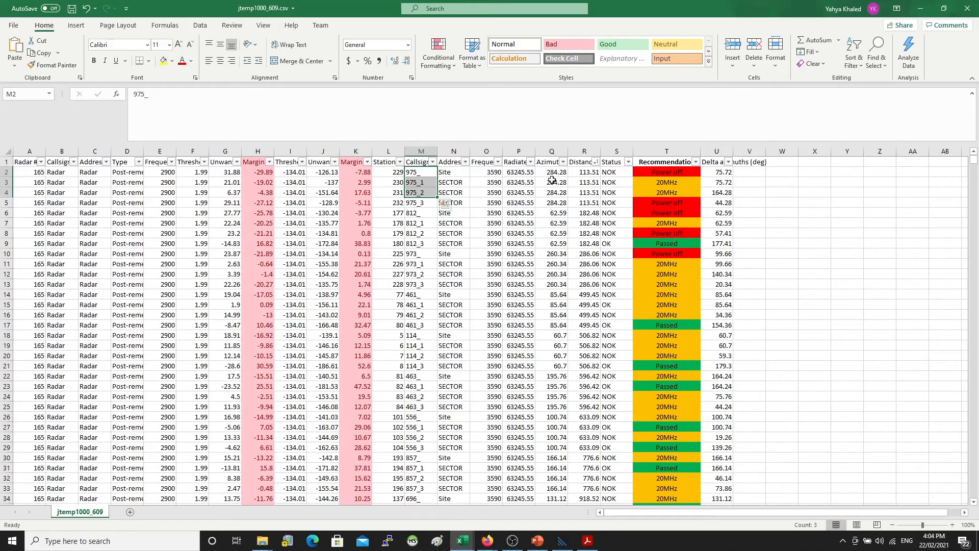
{"action": "left_click_drag", "start_coordinate": [553, 173], "coordinate": [553, 204]}
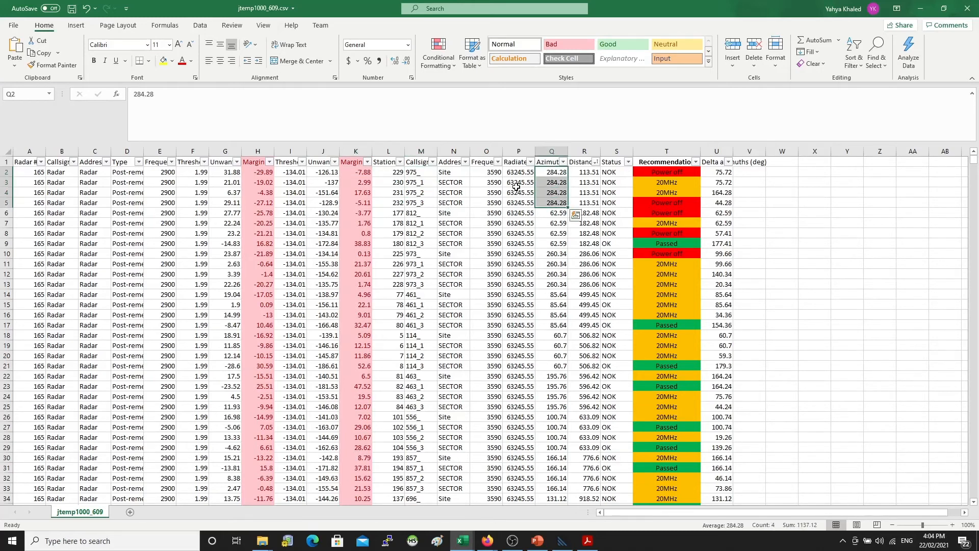
{"action": "left_click_drag", "start_coordinate": [584, 172], "coordinate": [588, 213]}
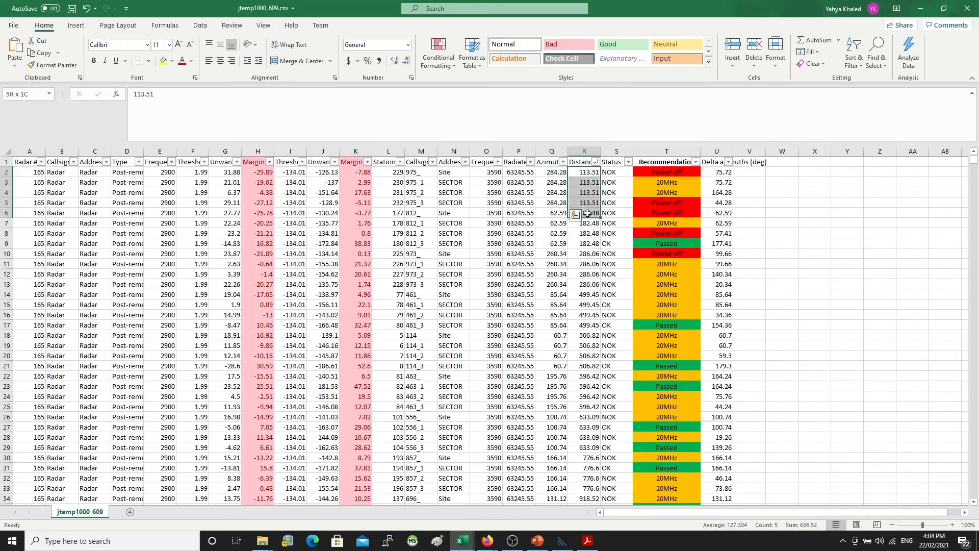
{"action": "left_click_drag", "start_coordinate": [614, 174], "coordinate": [612, 210]}
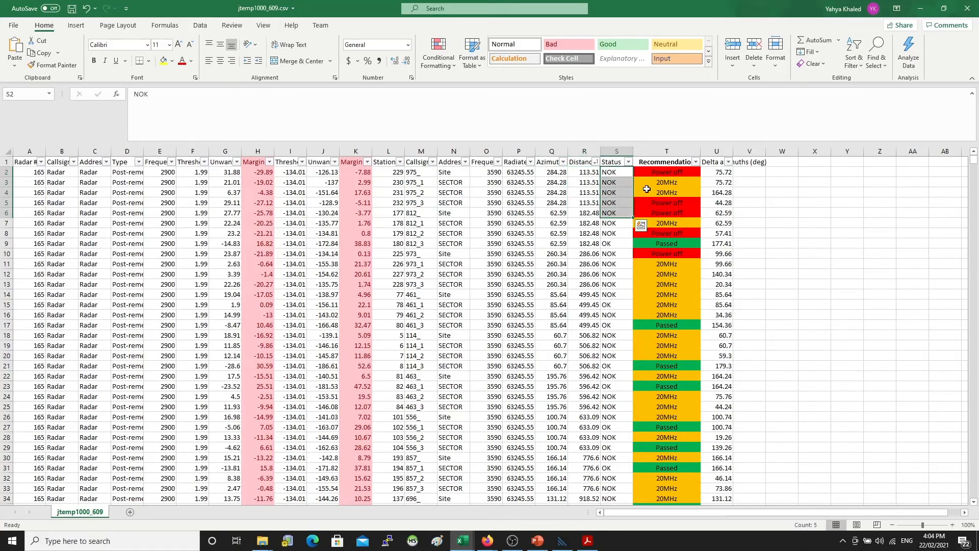
{"action": "left_click_drag", "start_coordinate": [679, 172], "coordinate": [678, 224]}
{"action": "left_click", "coordinate": [780, 202]}
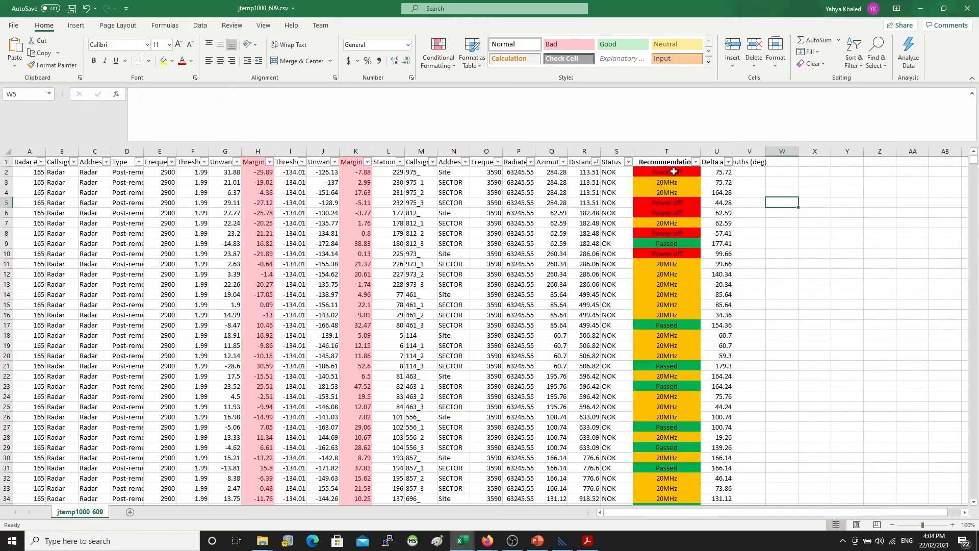
{"action": "left_click", "coordinate": [673, 172]}
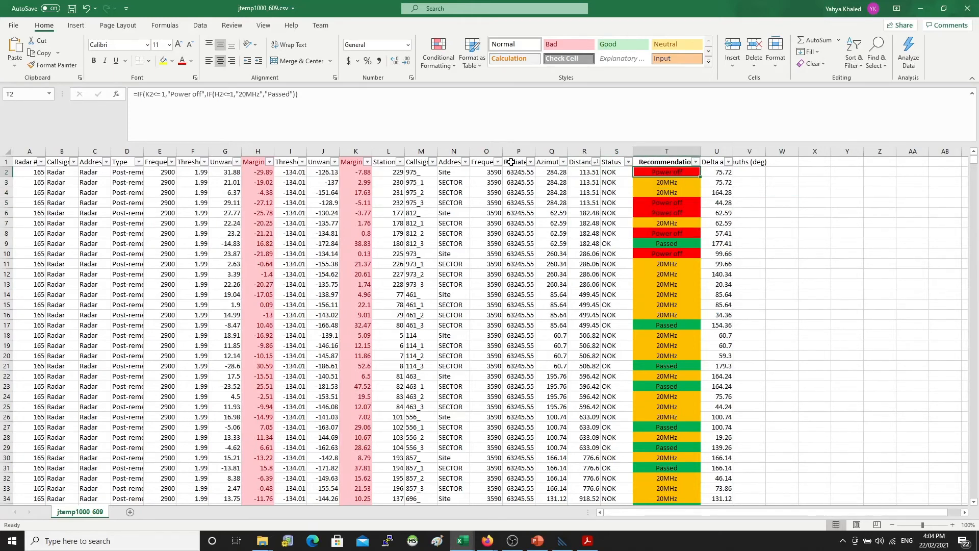
Filter the Address column to SECTOR only and examine the recommendations for sectors 975_1, 975_2 and 975_3
{"action": "left_click", "coordinate": [464, 161]}
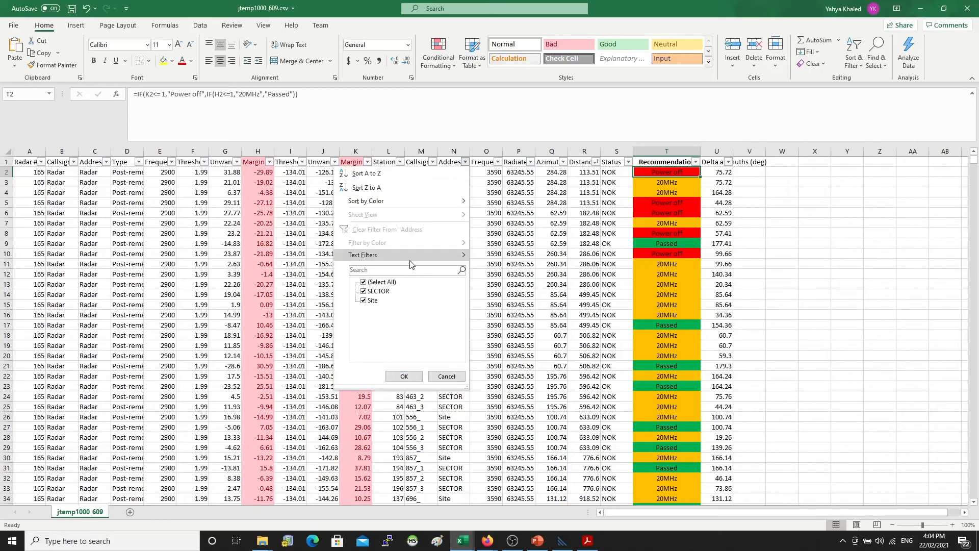
{"action": "left_click", "coordinate": [363, 282]}
{"action": "left_click", "coordinate": [362, 291]}
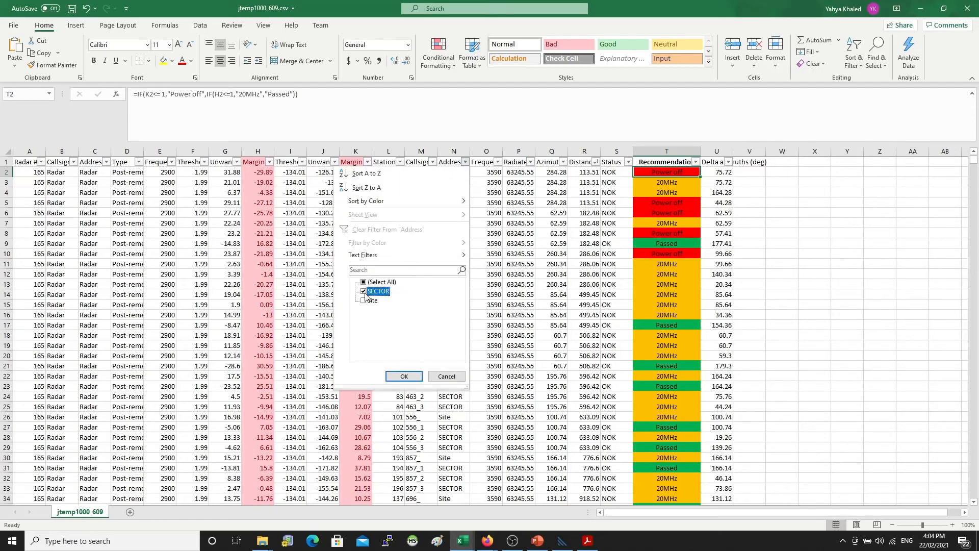
{"action": "left_click", "coordinate": [403, 375]}
{"action": "left_click", "coordinate": [740, 225]}
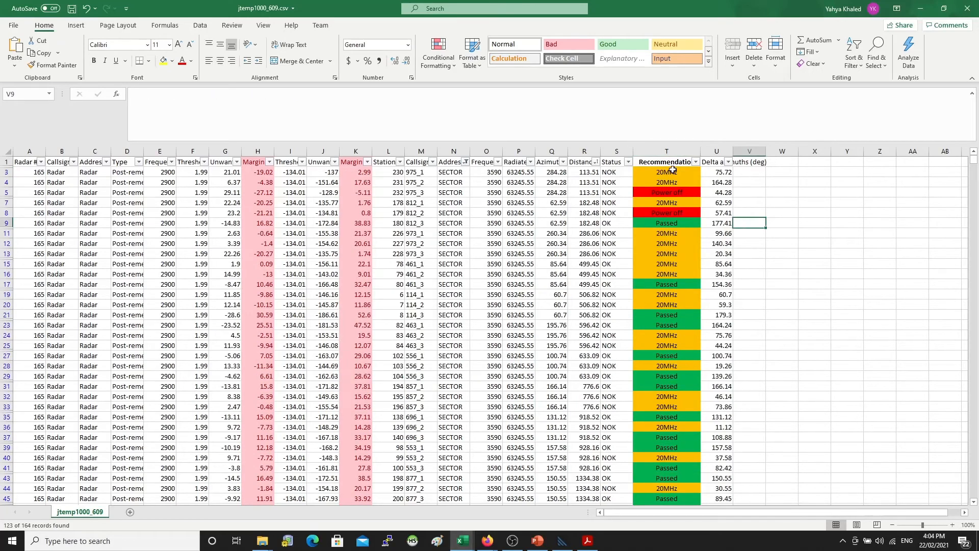
{"action": "left_click_drag", "start_coordinate": [677, 169], "coordinate": [393, 183]}
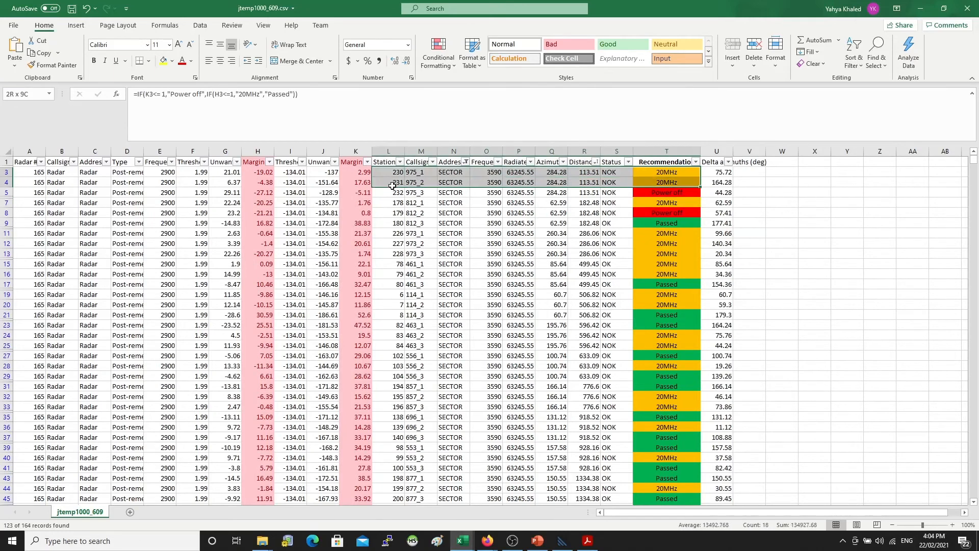
{"action": "left_click_drag", "start_coordinate": [668, 193], "coordinate": [413, 194]}
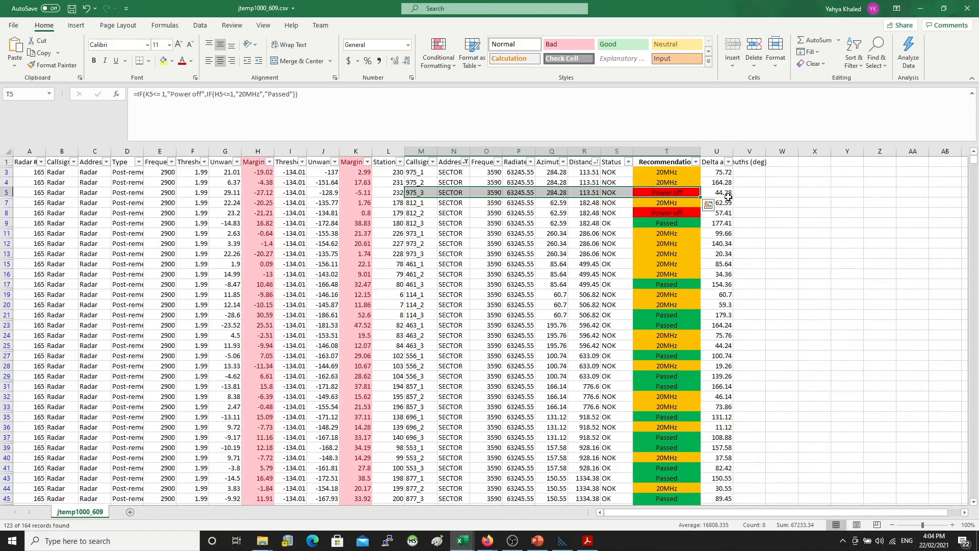
Clear the filter from the Address column
{"action": "left_click", "coordinate": [696, 162]}
{"action": "key", "text": "Escape"}
{"action": "left_click", "coordinate": [466, 162]}
{"action": "left_click", "coordinate": [388, 233]}
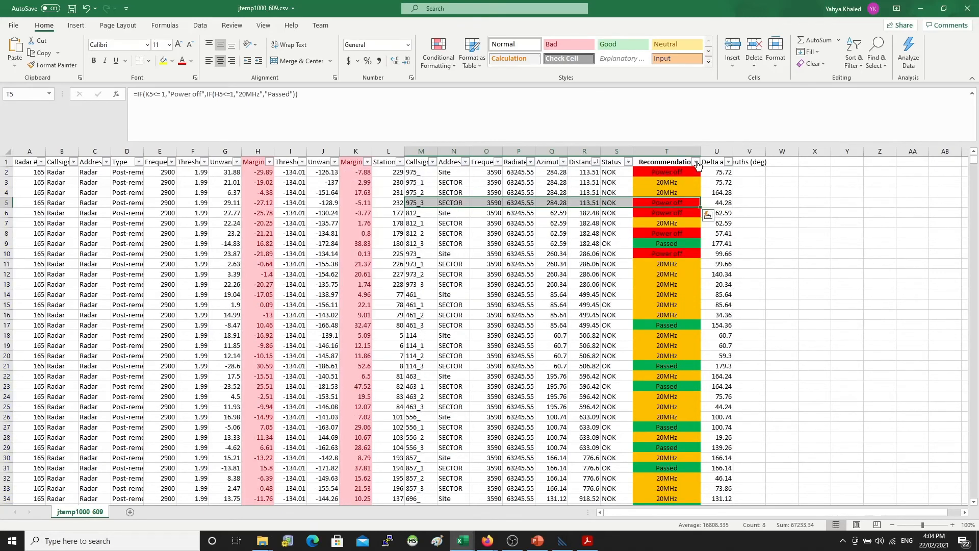
Filter the Recommendation column to keep only the 20MHz and Power off rows, excluding Passed
{"action": "left_click", "coordinate": [696, 161]}
{"action": "left_click", "coordinate": [594, 292]}
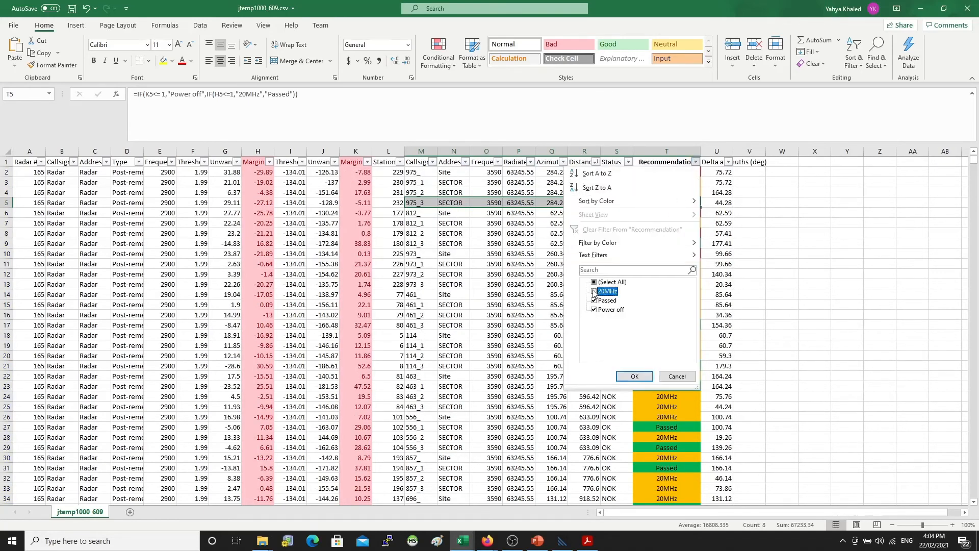
{"action": "left_click", "coordinate": [594, 301]}
{"action": "left_click", "coordinate": [594, 291]}
{"action": "left_click", "coordinate": [634, 377]}
{"action": "left_click", "coordinate": [791, 274]}
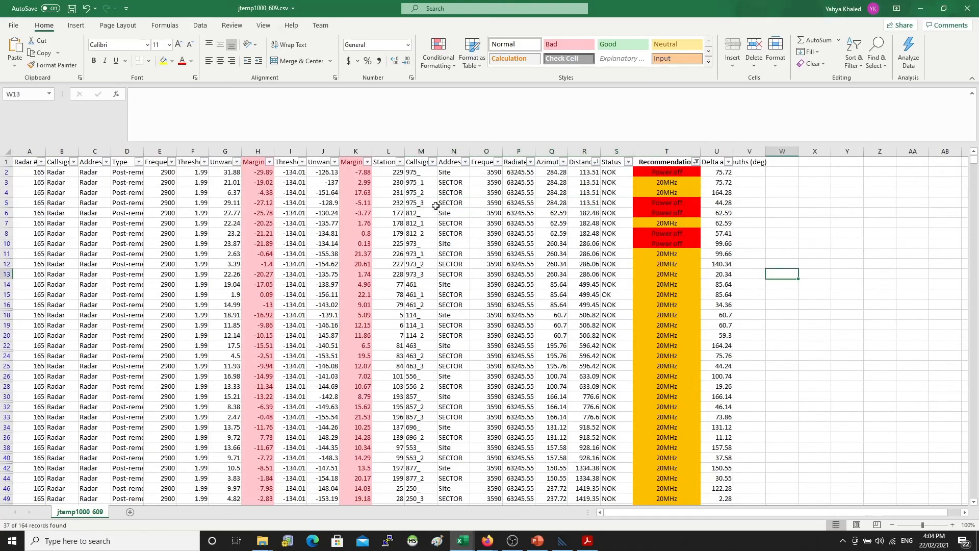
Copy the callsigns of all filtered stations in column M, from 975_ down to 259_
{"action": "left_click_drag", "start_coordinate": [413, 174], "coordinate": [409, 458]}
{"action": "scroll", "coordinate": [411, 454], "scroll_direction": "down", "scroll_amount": 4}
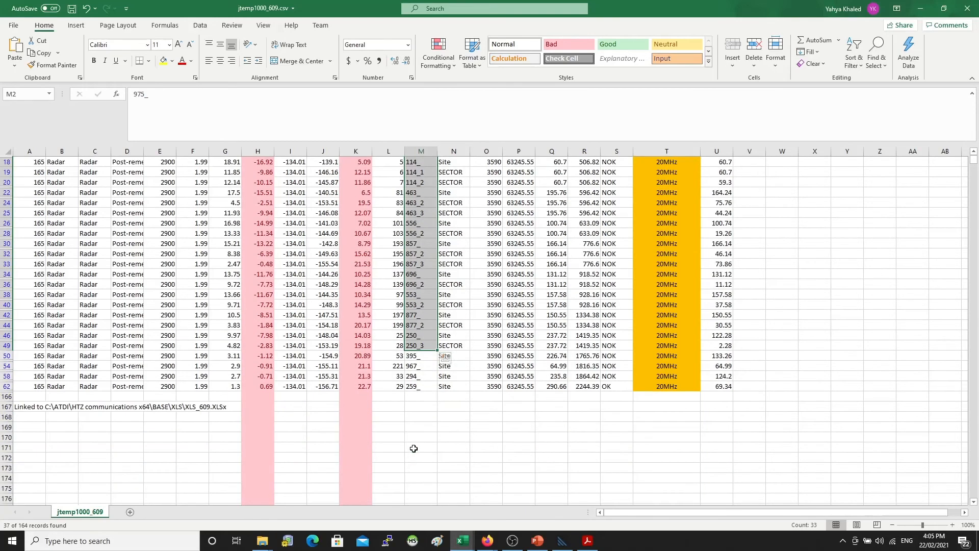
{"action": "left_click", "coordinate": [420, 387], "text": "shift"}
{"action": "scroll", "coordinate": [607, 342], "scroll_direction": "up", "scroll_amount": 5}
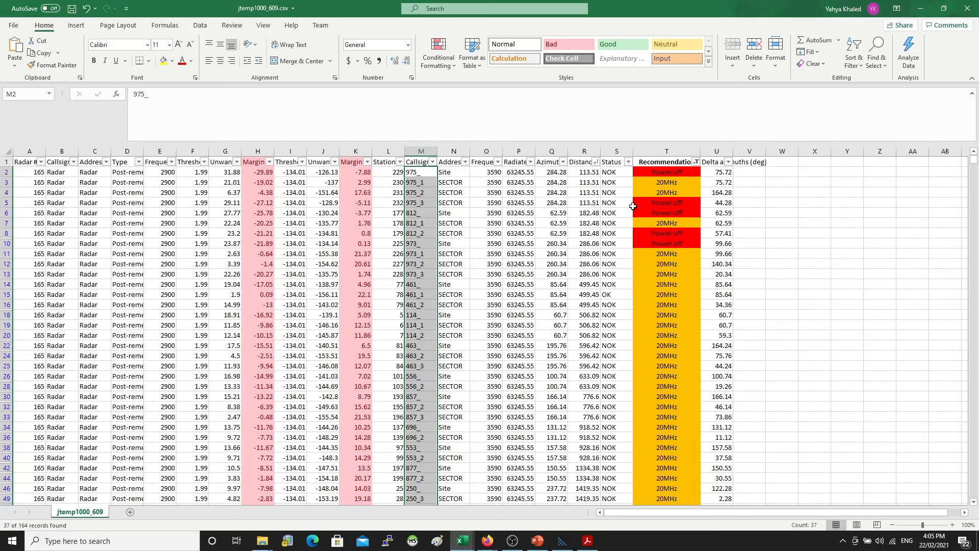
{"action": "scroll", "coordinate": [674, 254], "scroll_direction": "down", "scroll_amount": 2}
{"action": "scroll", "coordinate": [674, 254], "scroll_direction": "up", "scroll_amount": 2}
{"action": "key", "text": "ctrl+c"}
Switch to File Explorer and open the Live Project folder inside ATC Radar - 5G
{"action": "key", "text": "alt+Tab"}
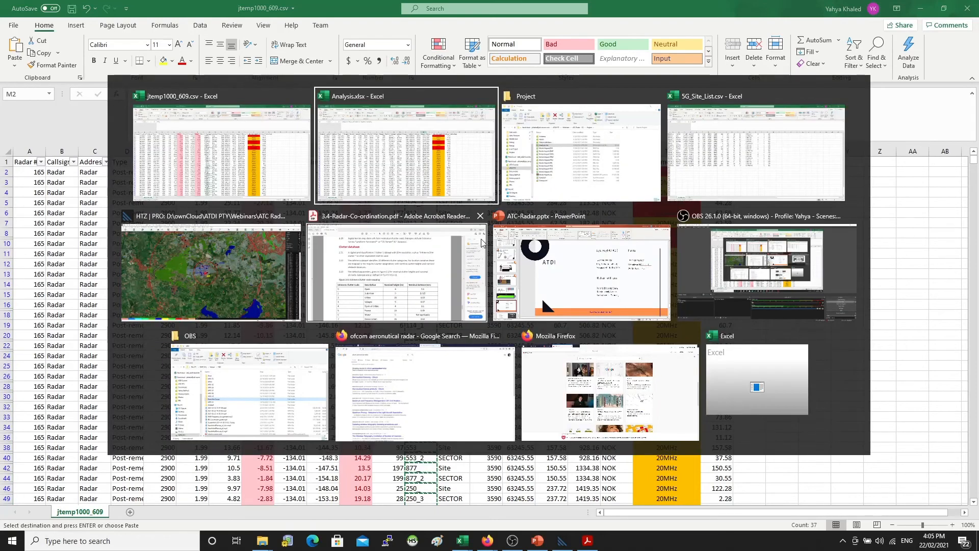
{"action": "key", "text": "alt+Tab"}
{"action": "left_click", "coordinate": [564, 202]}
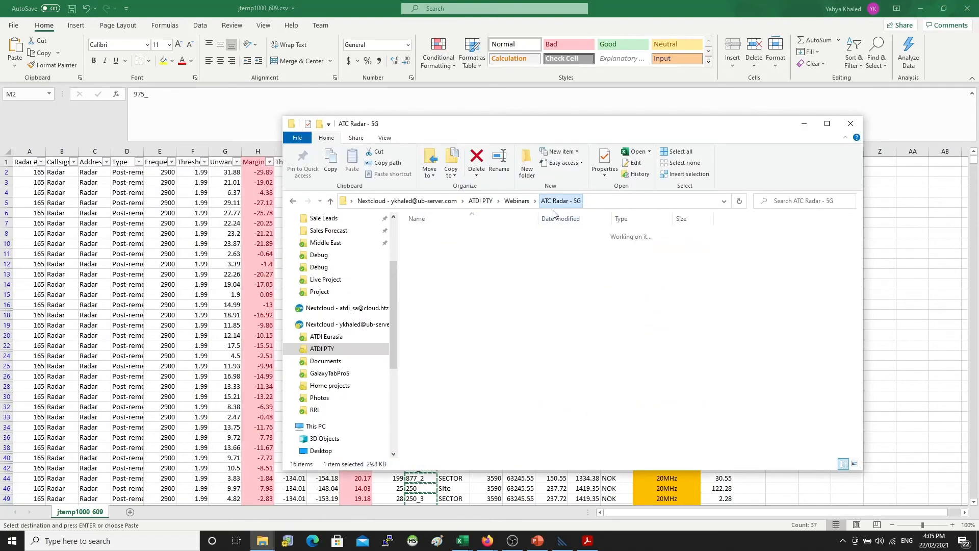
{"action": "double_click", "coordinate": [433, 234]}
Create a text document named Failed.txt in the Live Project folder and paste the copied callsigns into it
{"action": "right_click", "coordinate": [445, 359]}
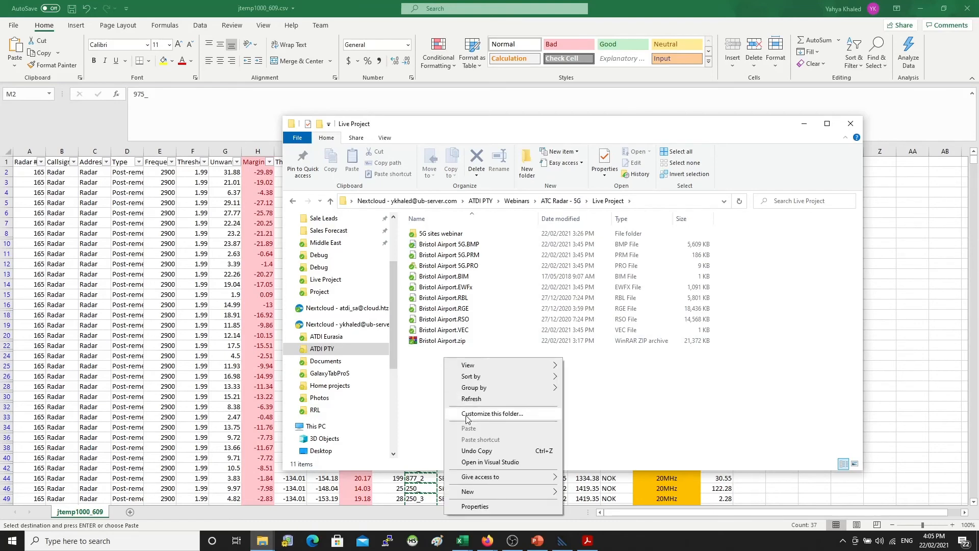
{"action": "mouse_move", "coordinate": [484, 492]}
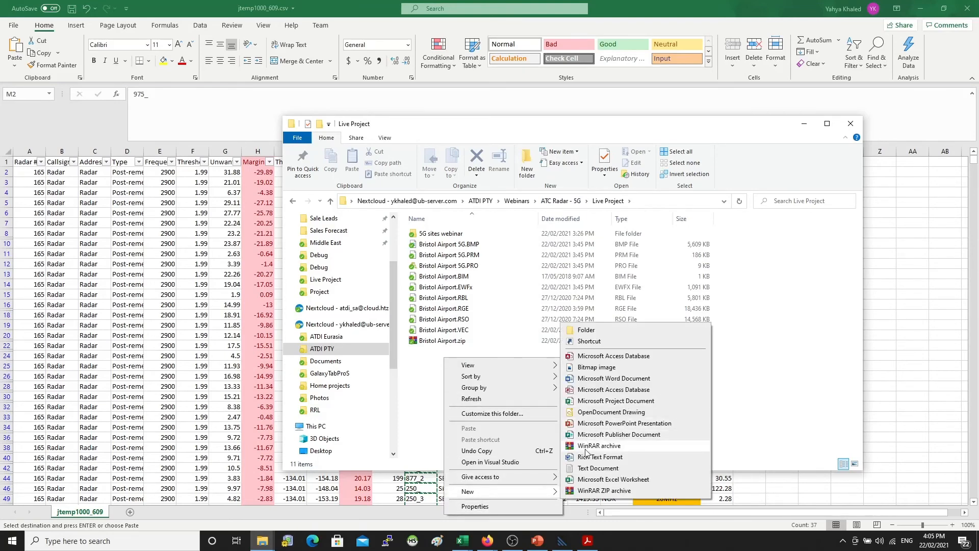
{"action": "left_click", "coordinate": [585, 468]}
{"action": "type", "text": "Failed.txt"}
{"action": "key", "text": "Return"}
{"action": "key", "text": "Return"}
{"action": "key", "text": "ctrl+v"}
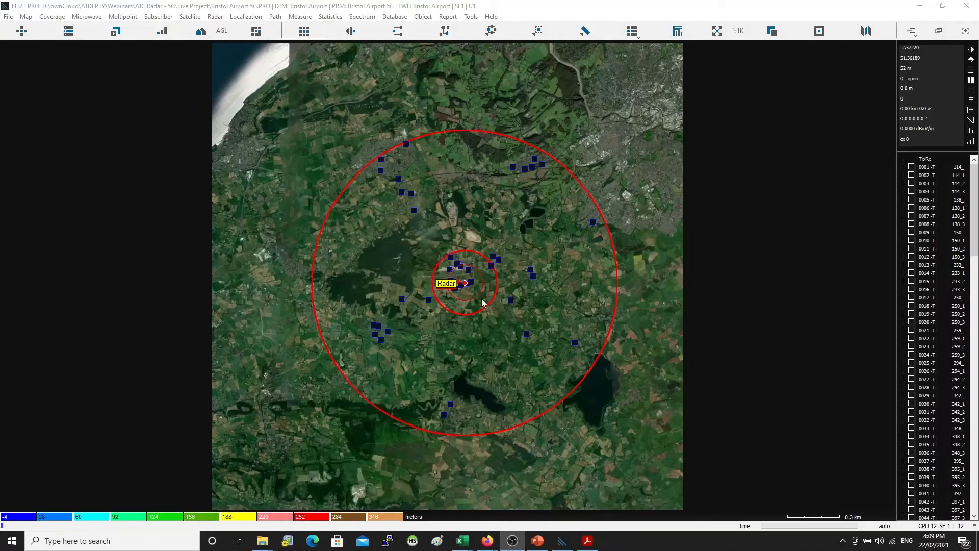
In HTZ, activate all stations on the map and start isolating stations from a file list
{"action": "left_click", "coordinate": [429, 239]}
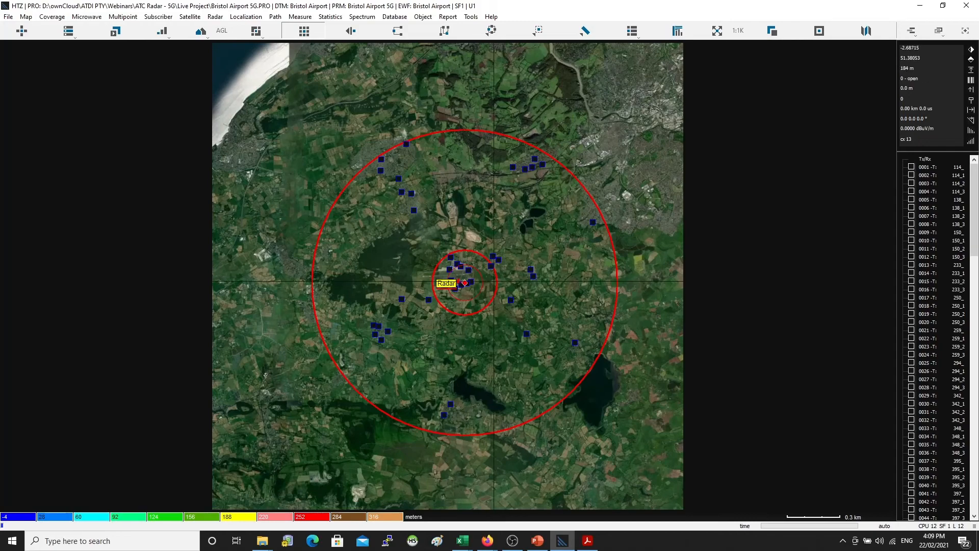
{"action": "key", "text": "F5"}
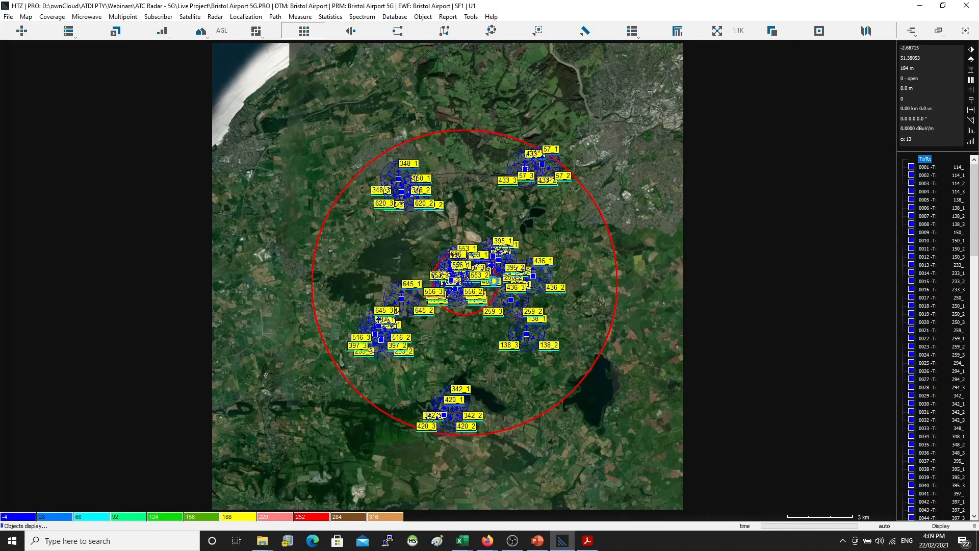
{"action": "left_click", "coordinate": [422, 17]}
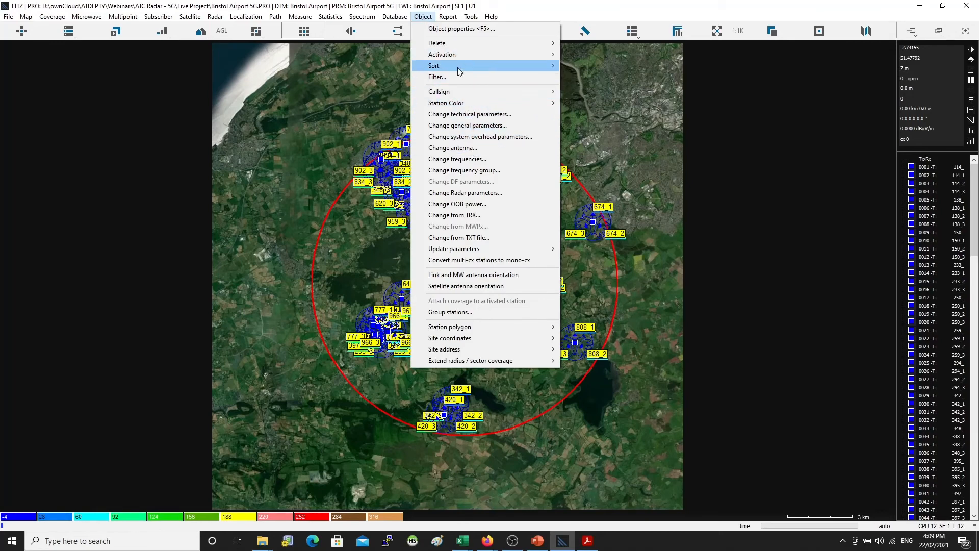
{"action": "mouse_move", "coordinate": [462, 56]}
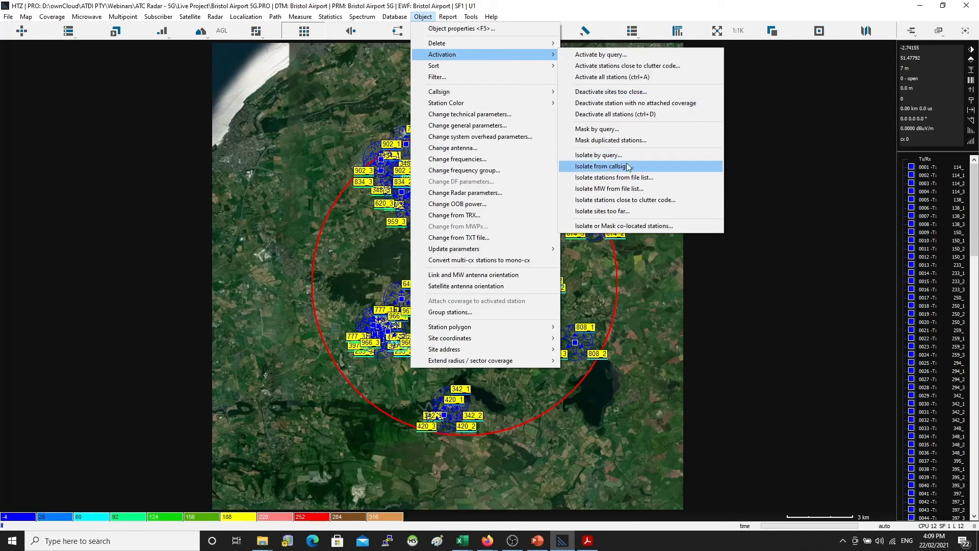
{"action": "left_click", "coordinate": [645, 182]}
{"action": "scroll", "coordinate": [199, 161], "scroll_direction": "up", "scroll_amount": 3}
{"action": "scroll", "coordinate": [198, 159], "scroll_direction": "down", "scroll_amount": 3}
{"action": "scroll", "coordinate": [196, 156], "scroll_direction": "up", "scroll_amount": 3}
{"action": "scroll", "coordinate": [195, 153], "scroll_direction": "up", "scroll_amount": 8}
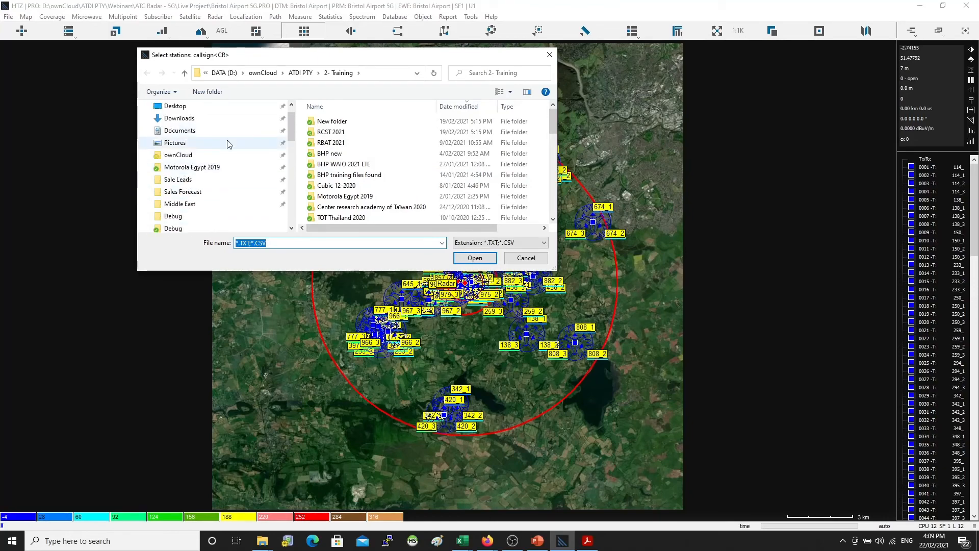
Switch to File Explorer and copy the full path of the Live Project folder
{"action": "key", "text": "alt+Tab"}
{"action": "key", "text": "alt+Tab"}
{"action": "key", "text": "alt+Tab"}
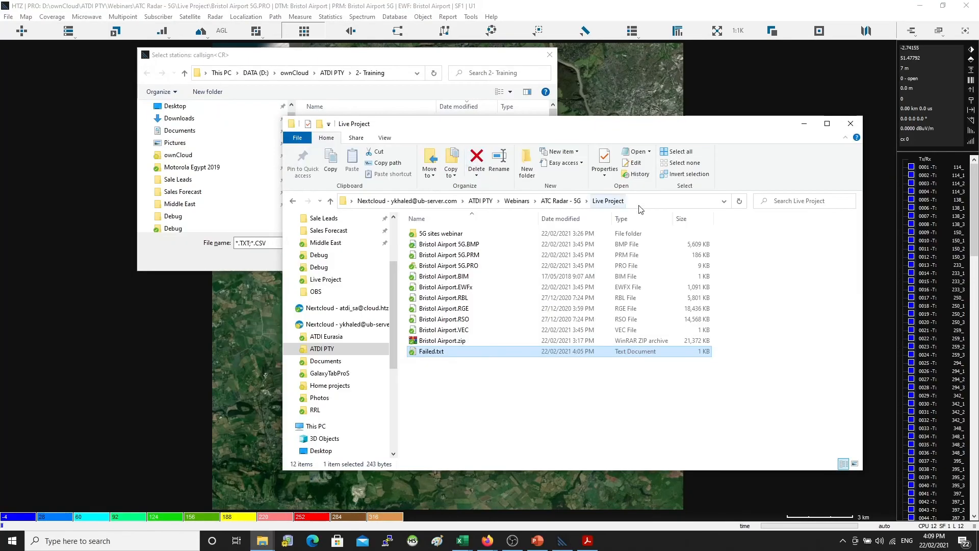
{"action": "left_click", "coordinate": [643, 203]}
{"action": "key", "text": "ctrl+c"}
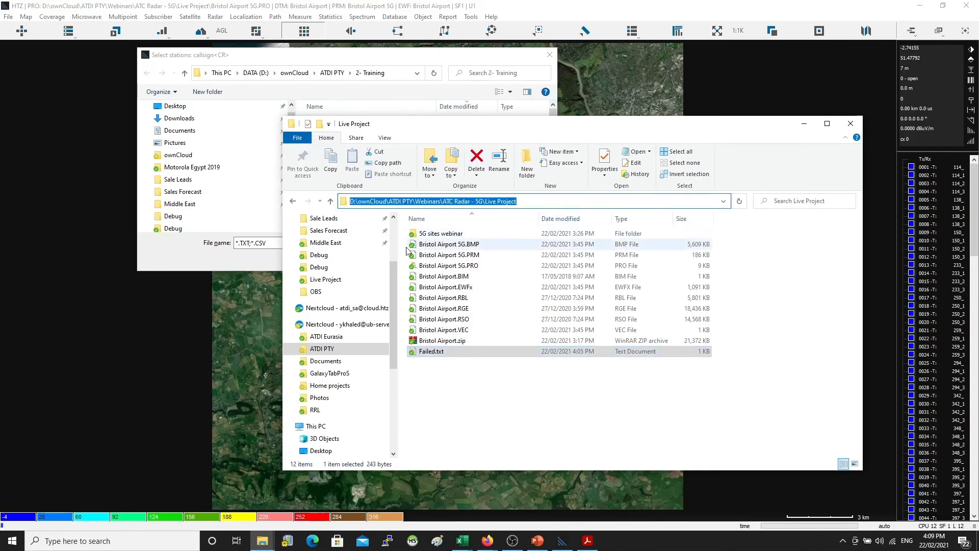
Load Failed.txt from the copied Live Project path to isolate its stations, accepting the default callsign filter
{"action": "left_click", "coordinate": [258, 243]}
{"action": "key", "text": "ctrl+v"}
{"action": "key", "text": "Return"}
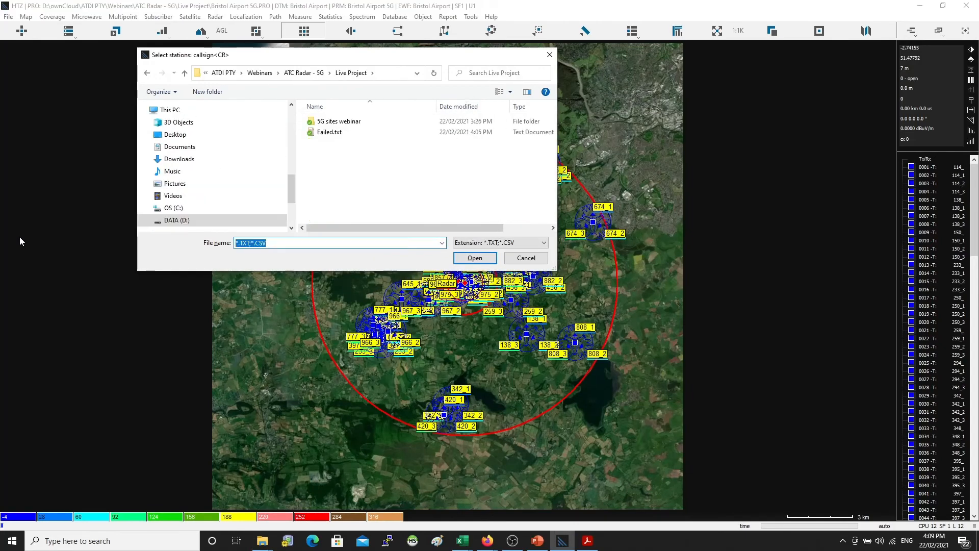
{"action": "double_click", "coordinate": [329, 137]}
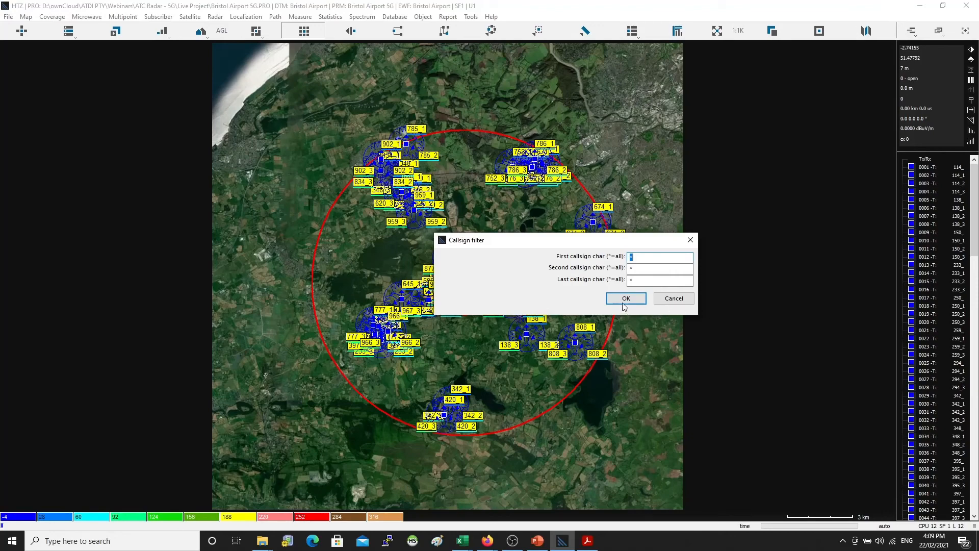
{"action": "left_click", "coordinate": [625, 298]}
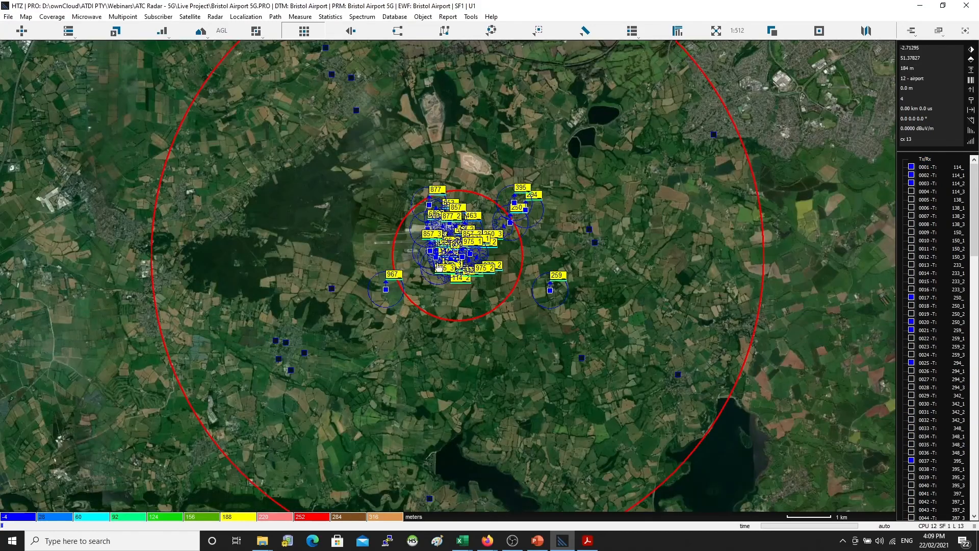
Change the color of the isolated stations to red and activate all stations again
{"action": "scroll", "coordinate": [494, 294], "scroll_direction": "up", "scroll_amount": 1}
{"action": "scroll", "coordinate": [494, 295], "scroll_direction": "down", "scroll_amount": 2}
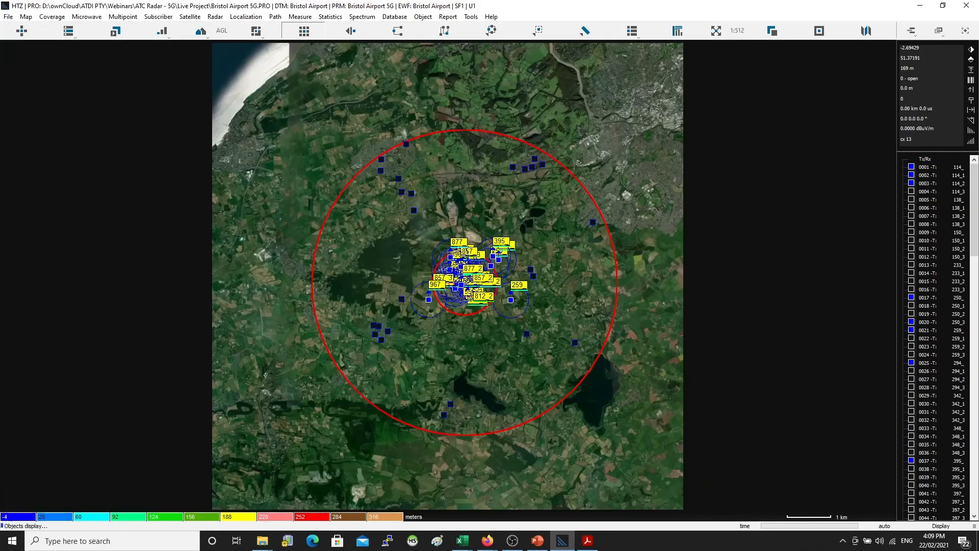
{"action": "scroll", "coordinate": [460, 293], "scroll_direction": "up", "scroll_amount": 1}
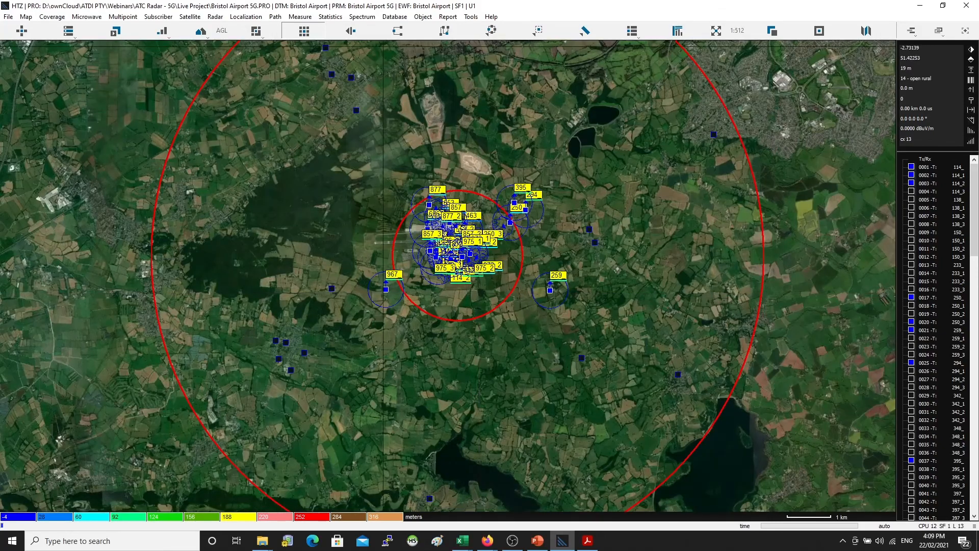
{"action": "left_click", "coordinate": [423, 16]}
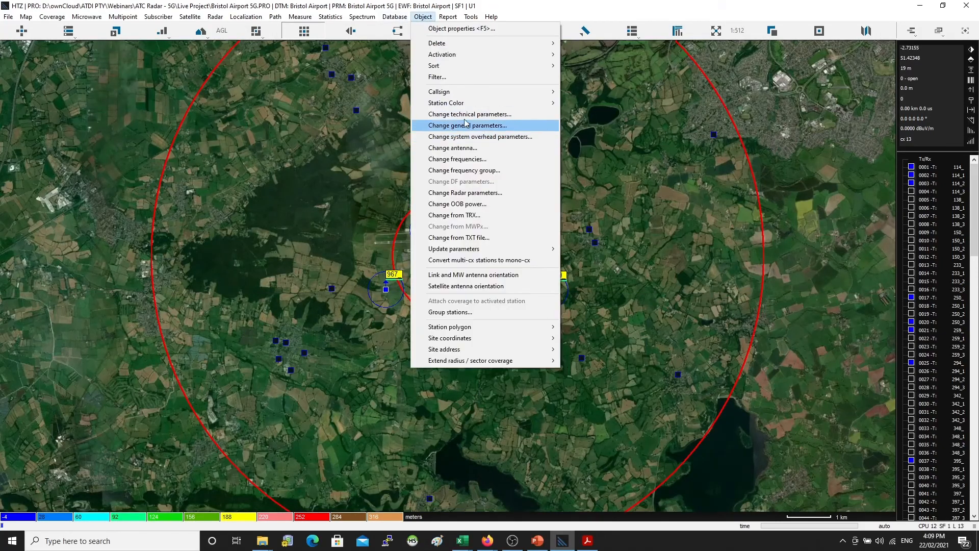
{"action": "mouse_move", "coordinate": [466, 105]}
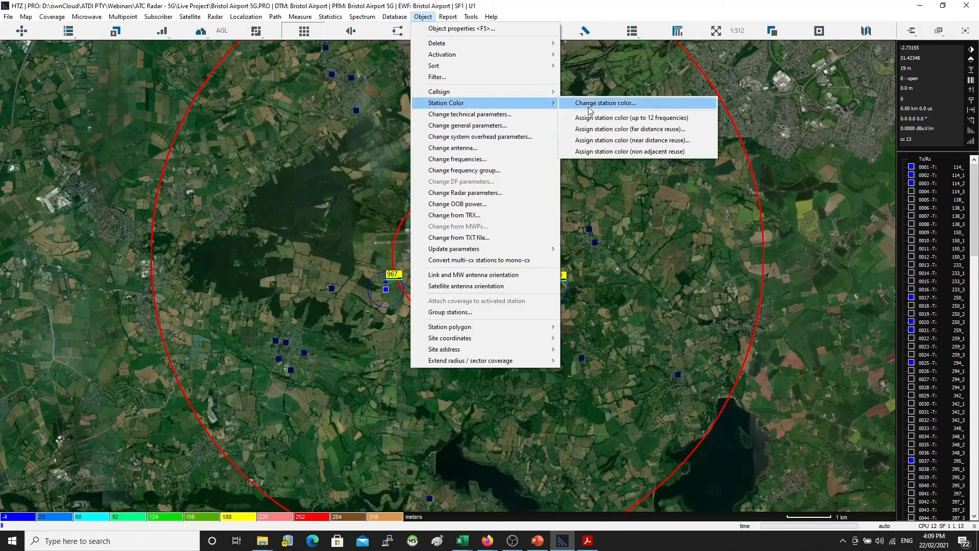
{"action": "left_click", "coordinate": [647, 105]}
{"action": "left_click", "coordinate": [486, 271]}
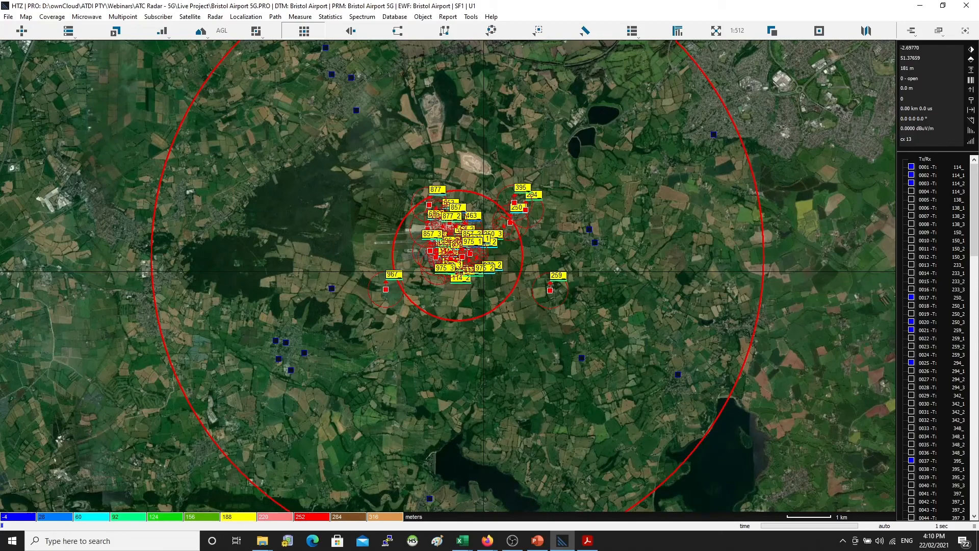
{"action": "key", "text": "ctrl+a"}
Examine the red and blue sectors of the sites near the radar, including 975, 973, 812, 114, 461 and 556
{"action": "scroll", "coordinate": [431, 265], "scroll_direction": "down", "scroll_amount": 1}
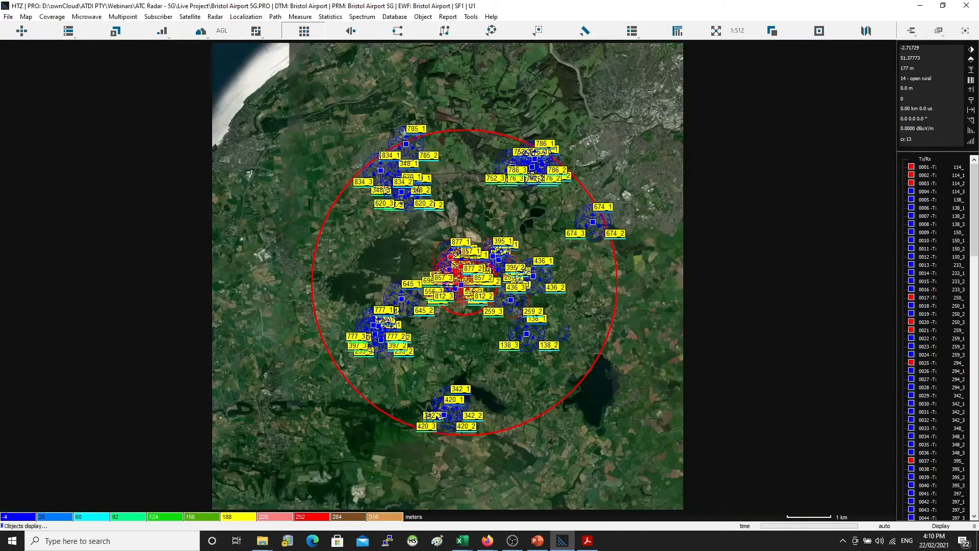
{"action": "scroll", "coordinate": [445, 287], "scroll_direction": "up", "scroll_amount": 3}
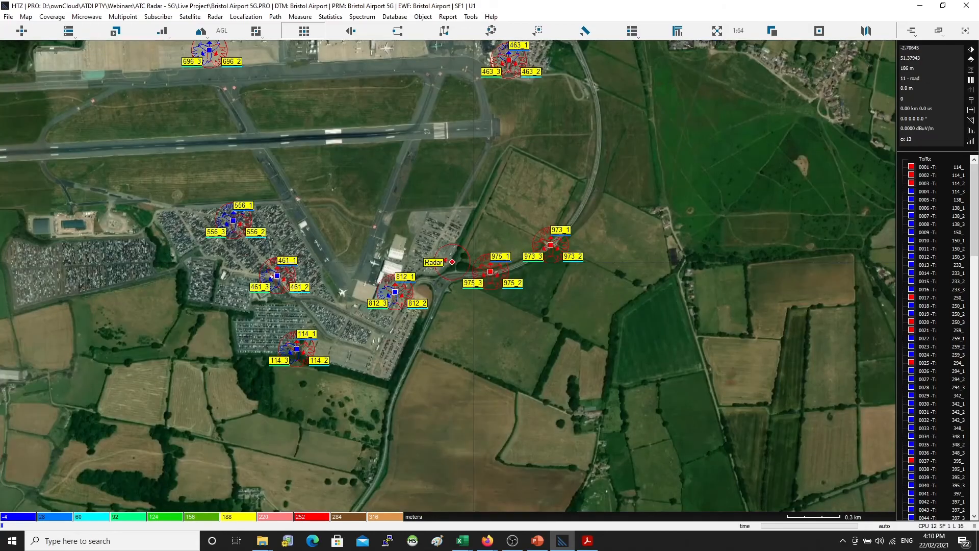
{"action": "scroll", "coordinate": [466, 200], "scroll_direction": "up", "scroll_amount": 1}
{"action": "left_click_drag", "start_coordinate": [466, 199], "coordinate": [430, 209]}
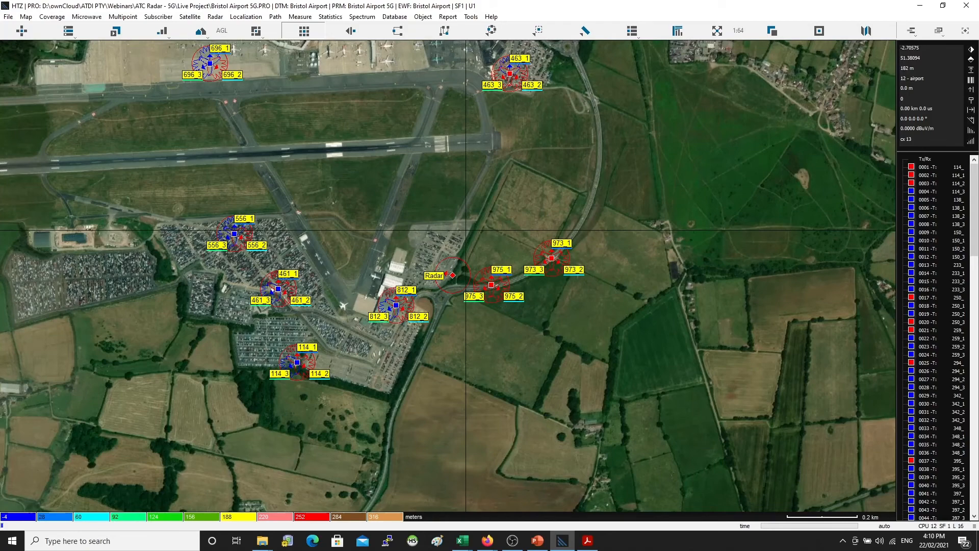
{"action": "scroll", "coordinate": [462, 302], "scroll_direction": "up", "scroll_amount": 1}
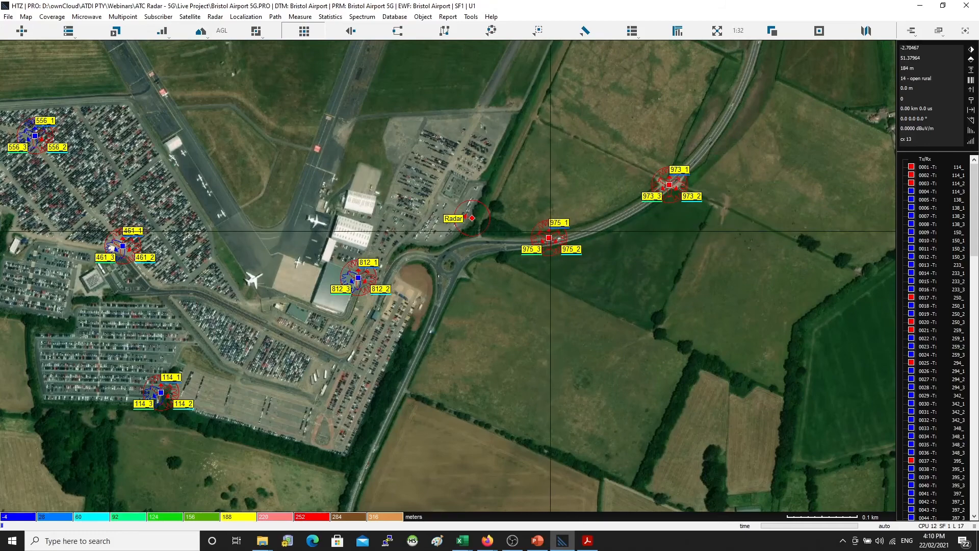
{"action": "left_click_drag", "start_coordinate": [376, 275], "coordinate": [456, 251]}
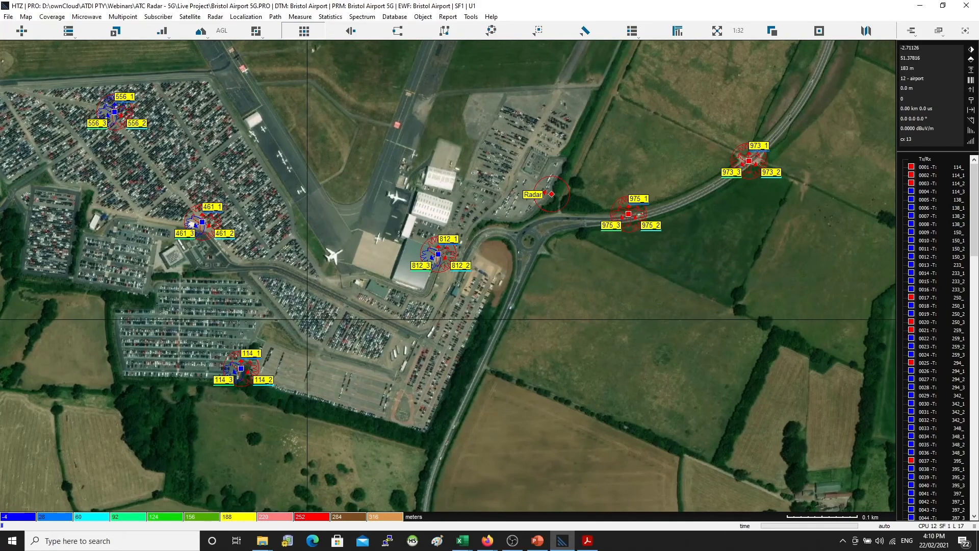
{"action": "left_click_drag", "start_coordinate": [308, 368], "coordinate": [459, 313]}
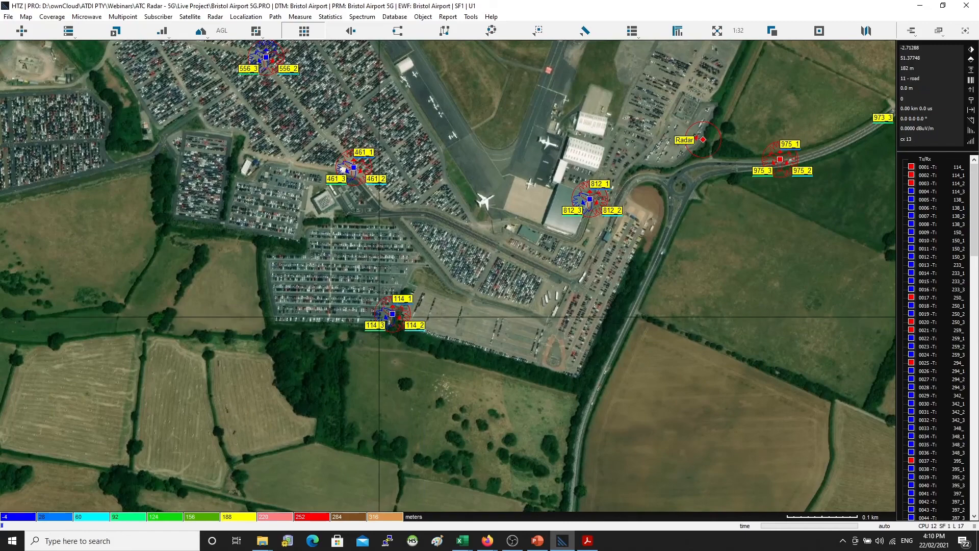
{"action": "left_click_drag", "start_coordinate": [355, 217], "coordinate": [404, 363]}
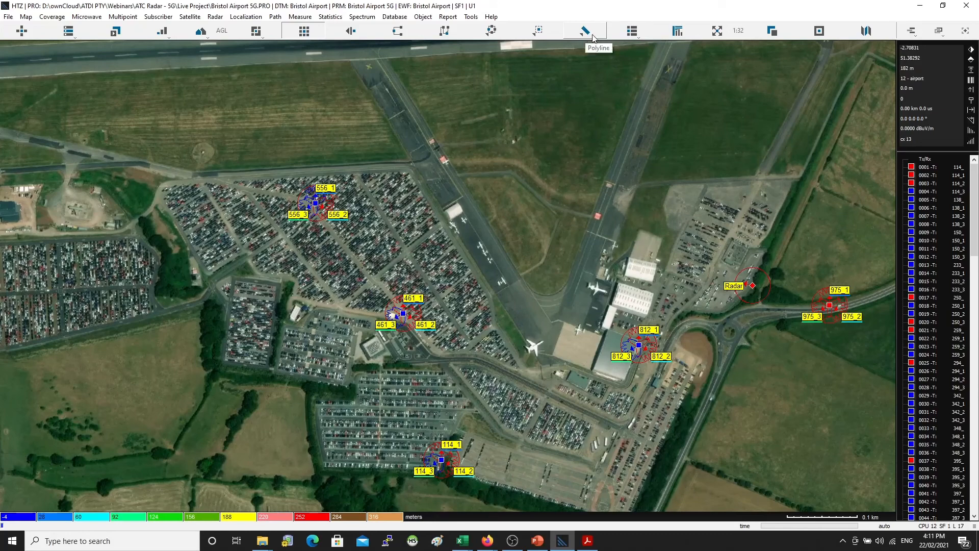
Display the path profile from station 556_2 to the Radar station and close it
{"action": "left_click", "coordinate": [670, 34]}
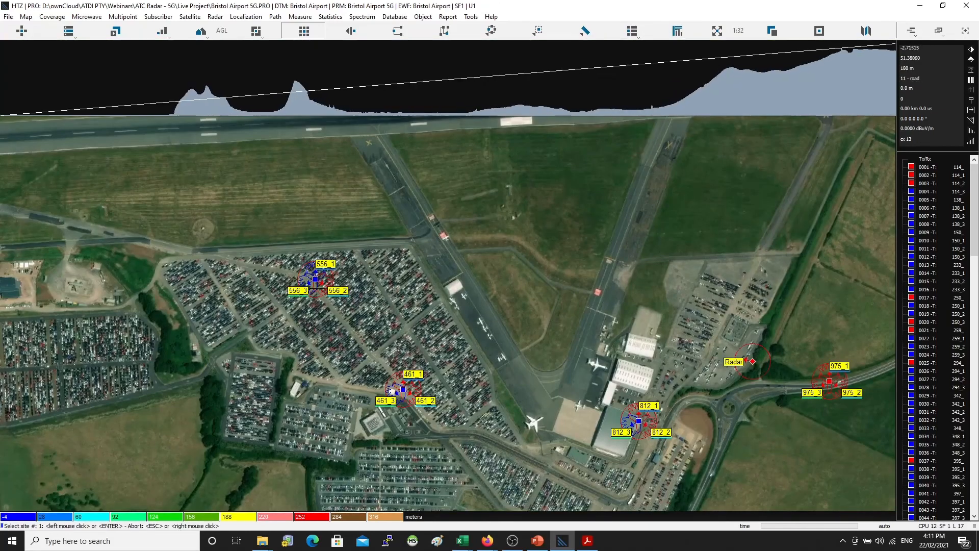
{"action": "left_click", "coordinate": [315, 278]}
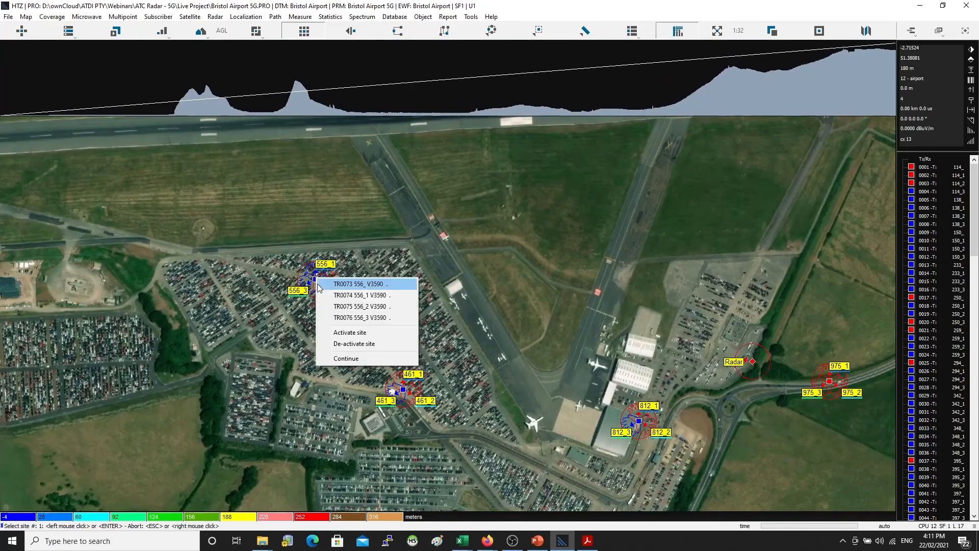
{"action": "left_click", "coordinate": [354, 306]}
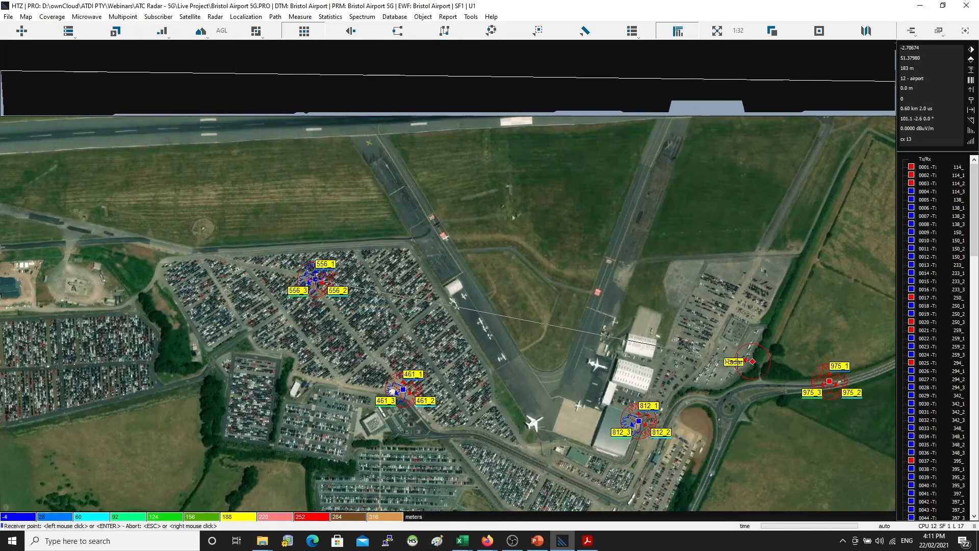
{"action": "left_click", "coordinate": [753, 361]}
{"action": "left_click", "coordinate": [780, 368]}
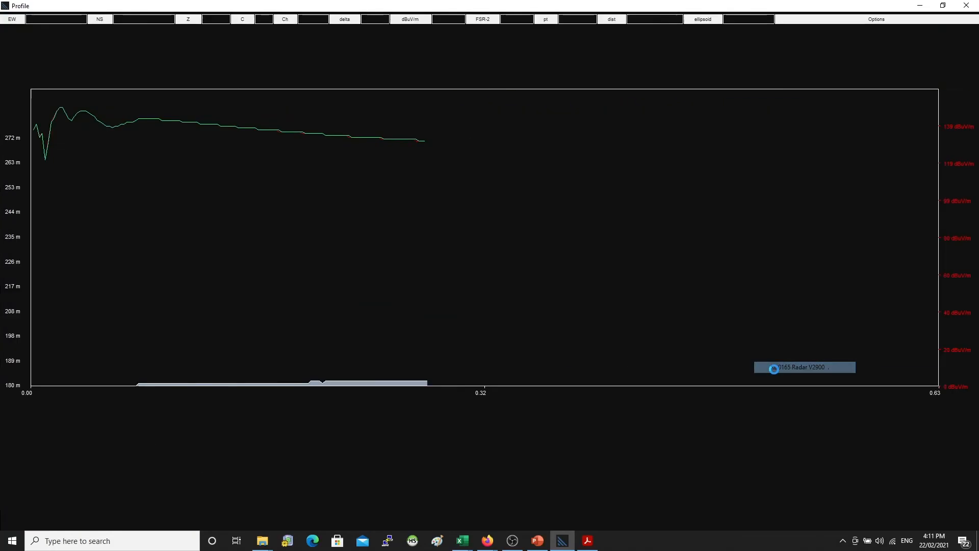
{"action": "key", "text": "Escape"}
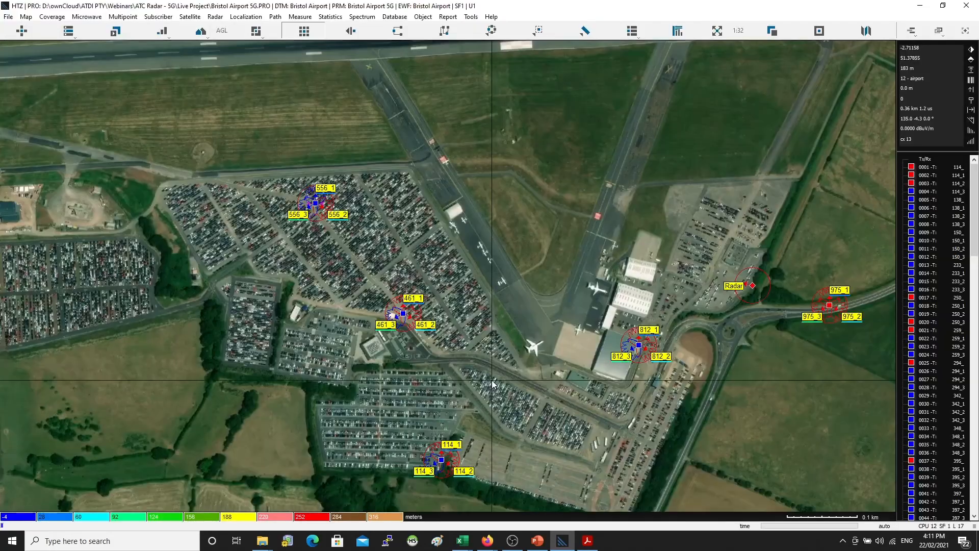
Examine the red and blue stations inside the red circle around the Radar station on the map
{"action": "scroll", "coordinate": [492, 381], "scroll_direction": "down", "scroll_amount": 2}
{"action": "left_click_drag", "start_coordinate": [497, 275], "coordinate": [461, 373]}
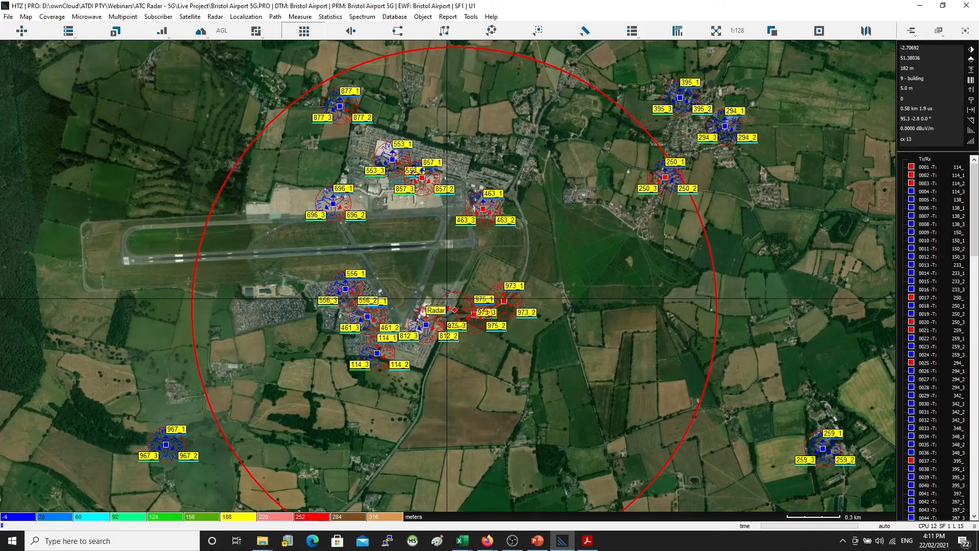
{"action": "scroll", "coordinate": [446, 299], "scroll_direction": "down", "scroll_amount": 2}
{"action": "scroll", "coordinate": [446, 283], "scroll_direction": "up", "scroll_amount": 2}
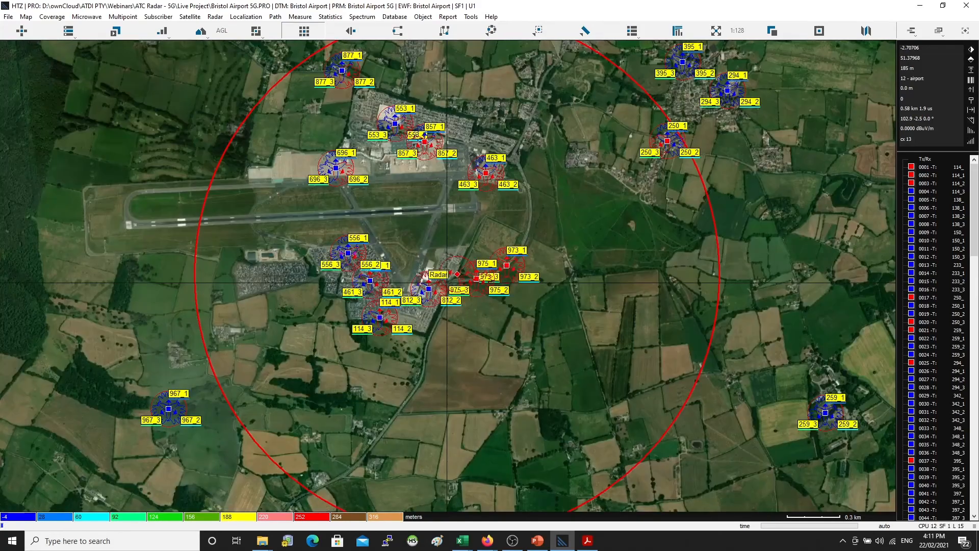
{"action": "left_click_drag", "start_coordinate": [415, 226], "coordinate": [483, 262]}
Switch to jtemp1000_609.csv in Excel and examine the margins and recommendations of sectors 975_1 to 975_3 and the remaining stations
{"action": "key", "text": "alt+Tab"}
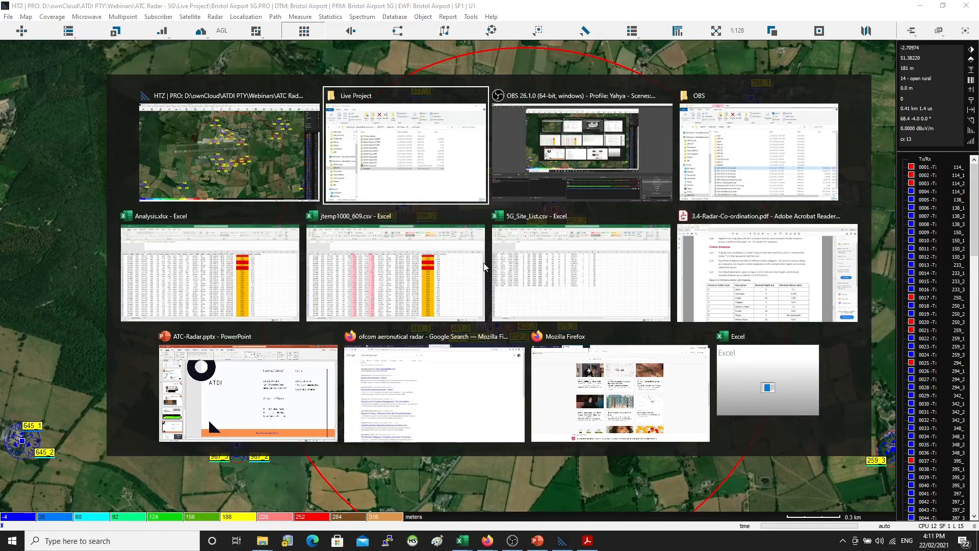
{"action": "left_click", "coordinate": [357, 283]}
{"action": "key", "text": "ctrl+space"}
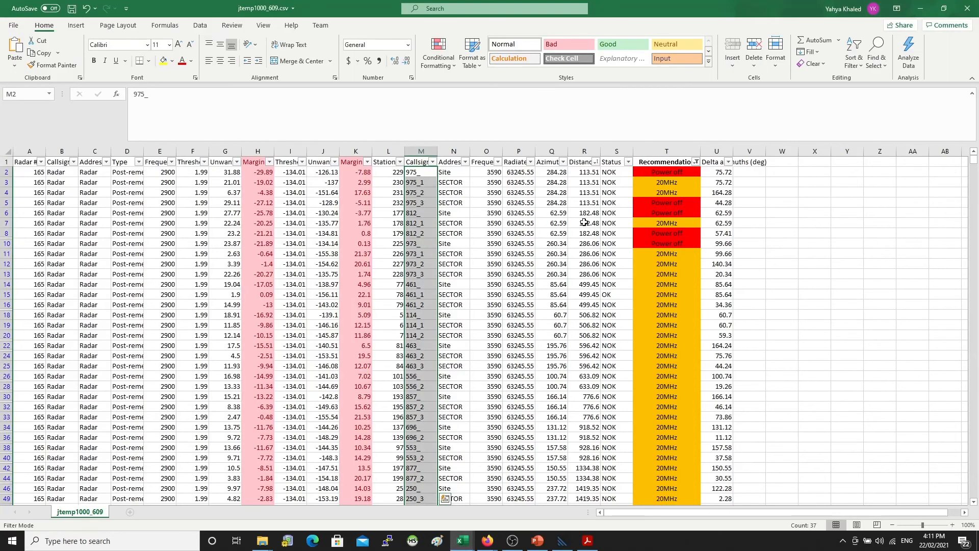
{"action": "left_click", "coordinate": [564, 223]}
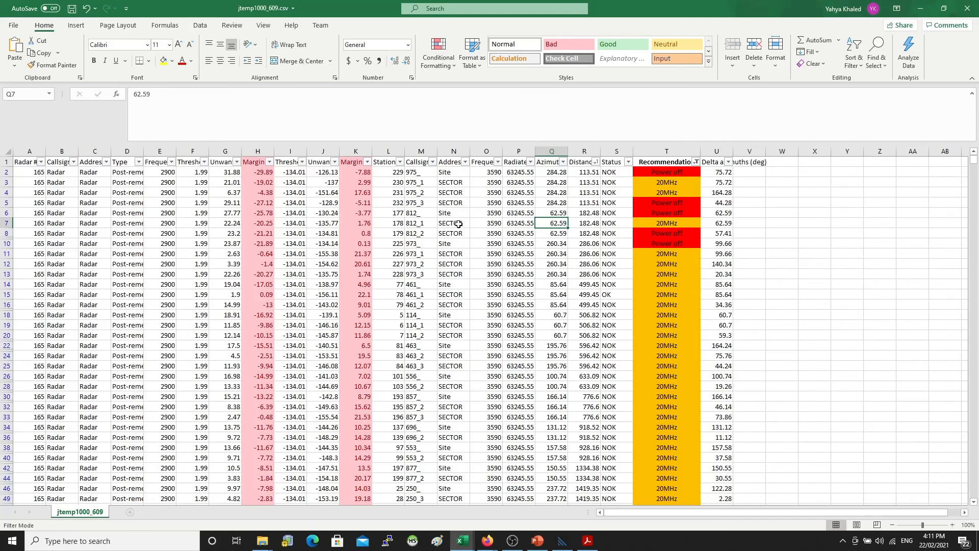
{"action": "left_click_drag", "start_coordinate": [456, 182], "coordinate": [482, 205]}
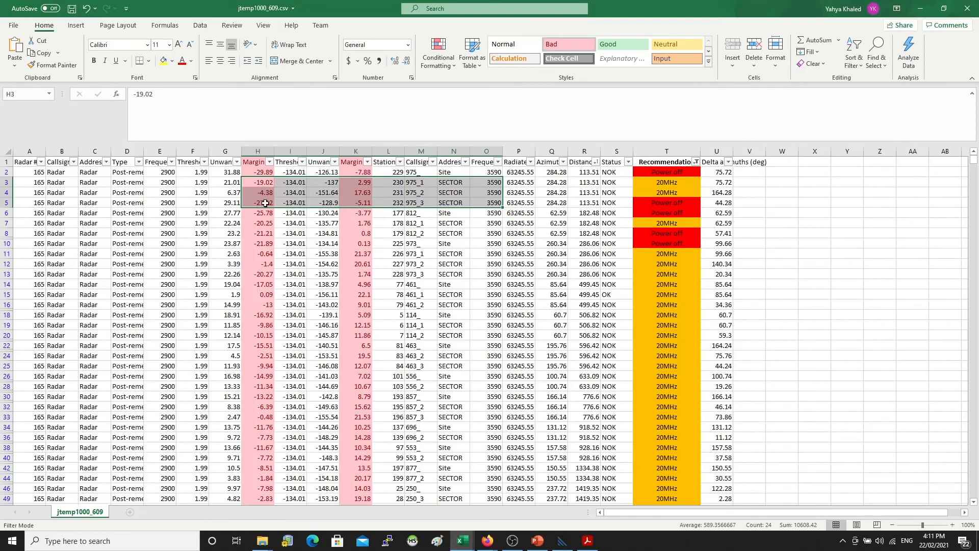
{"action": "scroll", "coordinate": [437, 246], "scroll_direction": "down", "scroll_amount": 2}
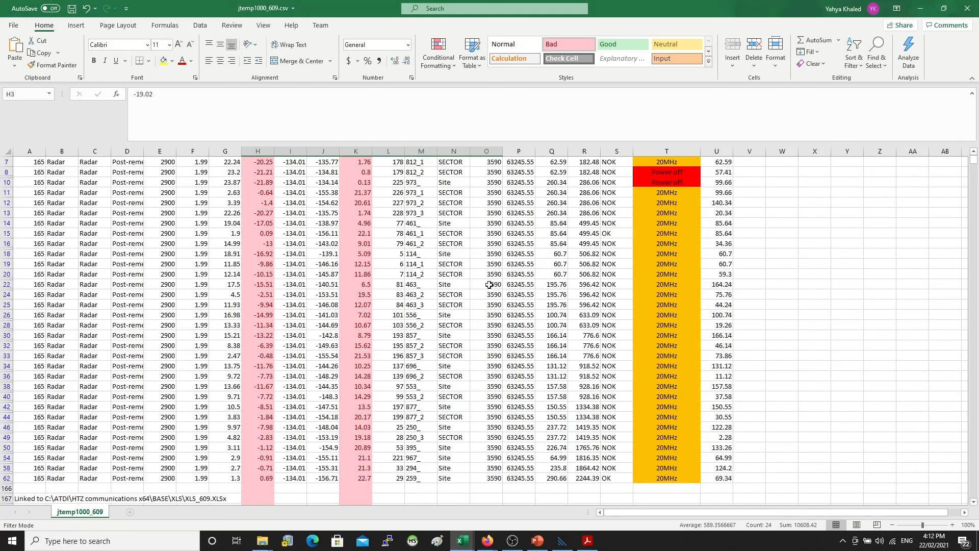
{"action": "scroll", "coordinate": [489, 285], "scroll_direction": "up", "scroll_amount": 2}
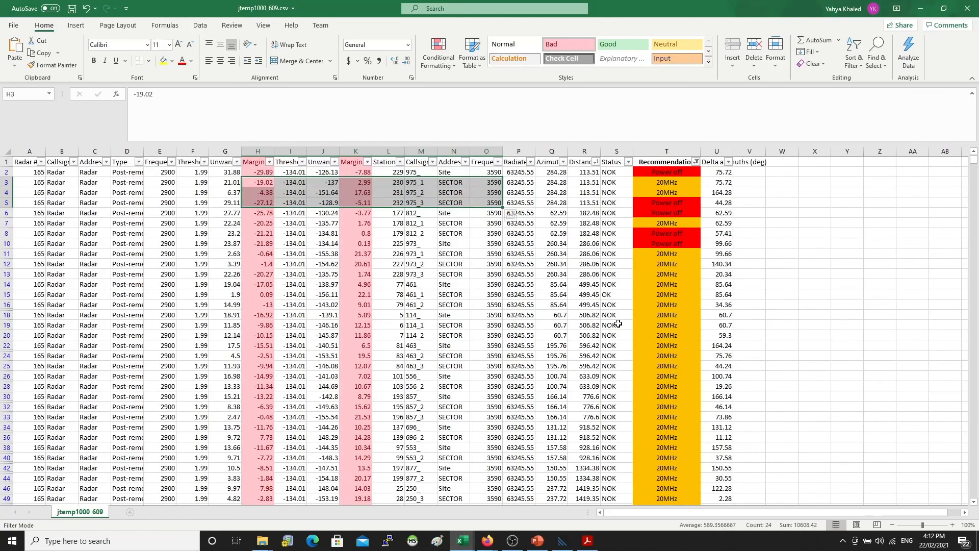
After a look at the HTZ map, switch to ATC-Radar.pptx in PowerPoint and display the "Overview – band configuration" slide
{"action": "key", "text": "alt+Tab"}
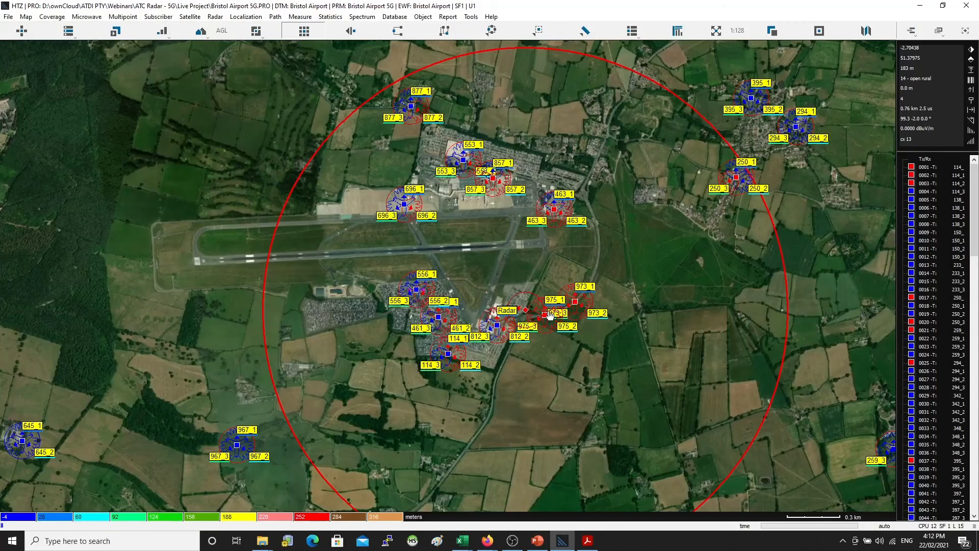
{"action": "scroll", "coordinate": [546, 306], "scroll_direction": "down", "scroll_amount": 1}
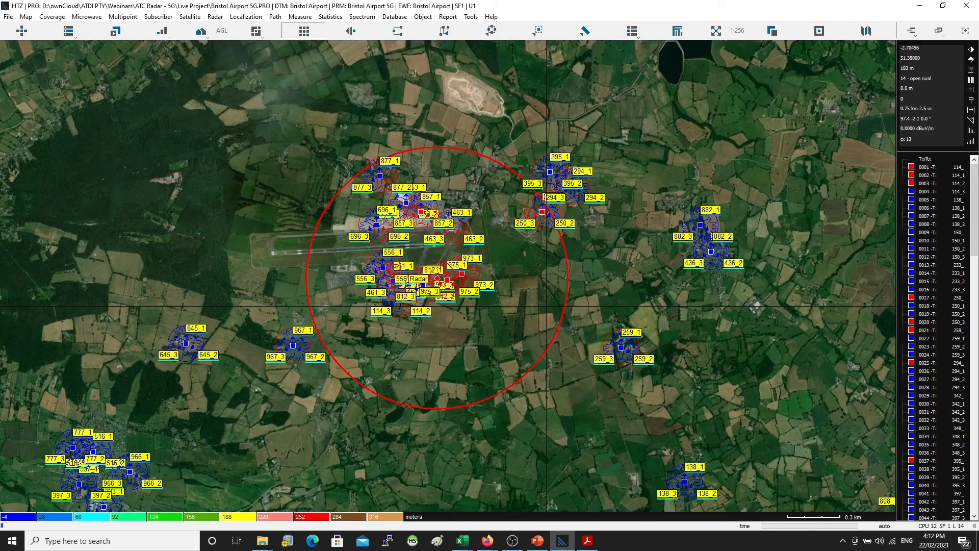
{"action": "key", "text": "alt+Tab"}
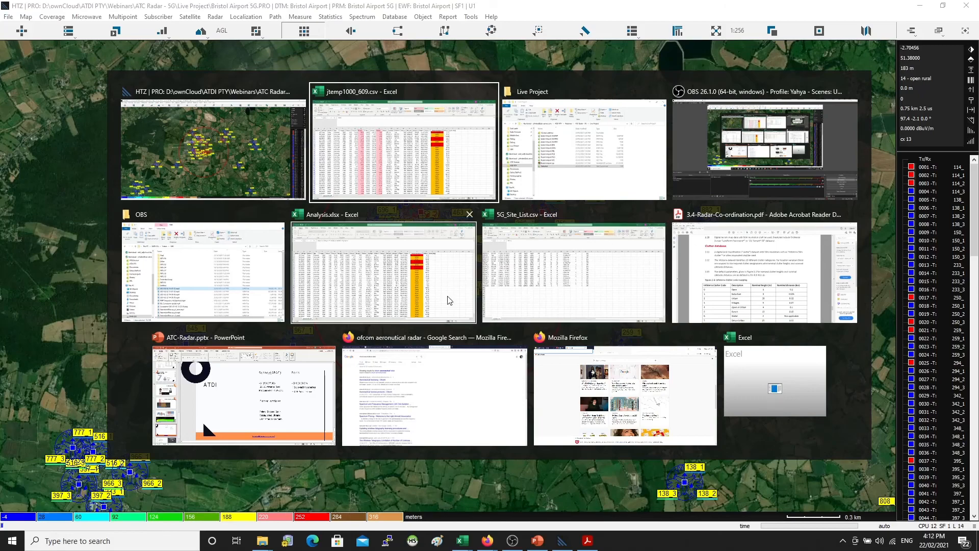
{"action": "left_click", "coordinate": [273, 367]}
{"action": "scroll", "coordinate": [69, 253], "scroll_direction": "up", "scroll_amount": 15}
{"action": "scroll", "coordinate": [68, 224], "scroll_direction": "down", "scroll_amount": 6}
{"action": "left_click", "coordinate": [72, 237]}
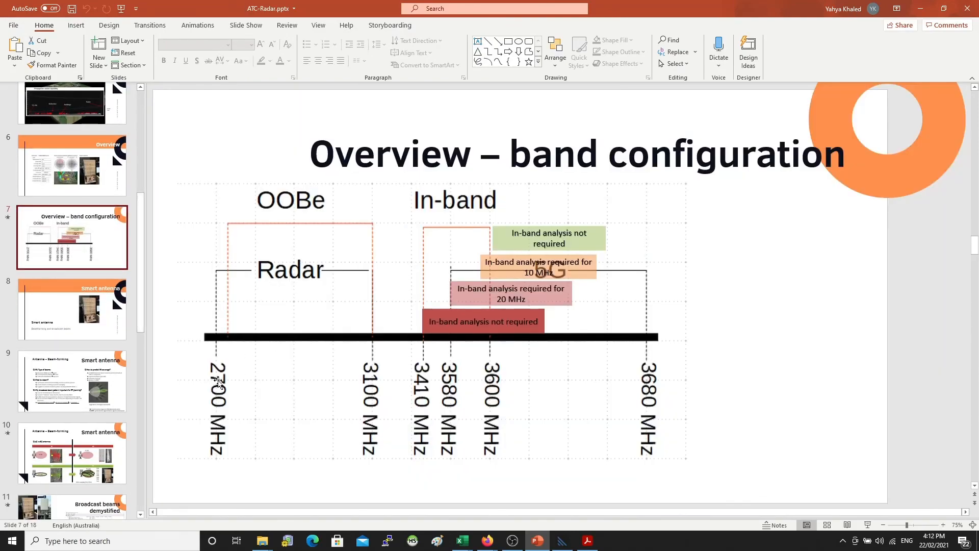
Switch back to HTZ and view the stations between the inner and outer red circles around the Radar
{"action": "key", "text": "alt+Tab"}
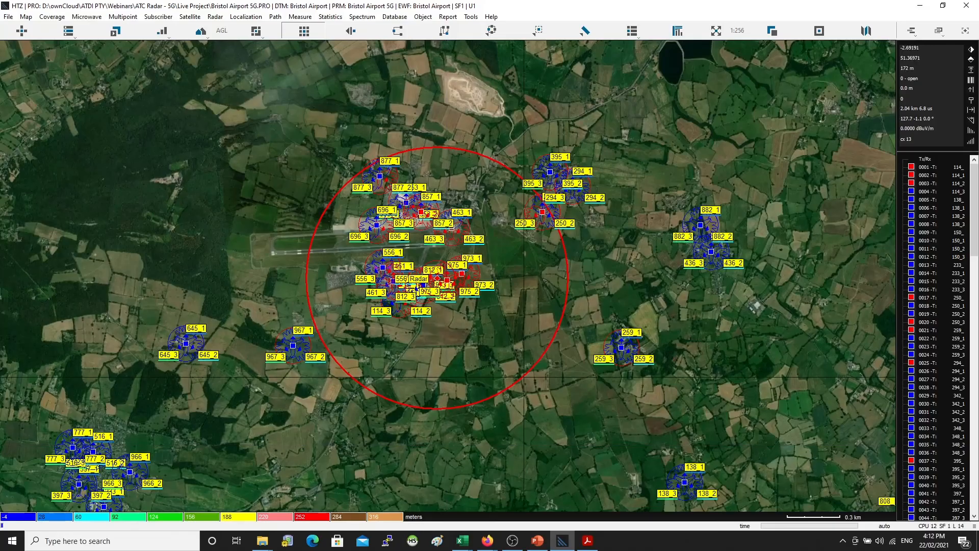
{"action": "left_click_drag", "start_coordinate": [521, 289], "coordinate": [565, 274]}
{"action": "scroll", "coordinate": [473, 257], "scroll_direction": "down", "scroll_amount": 5}
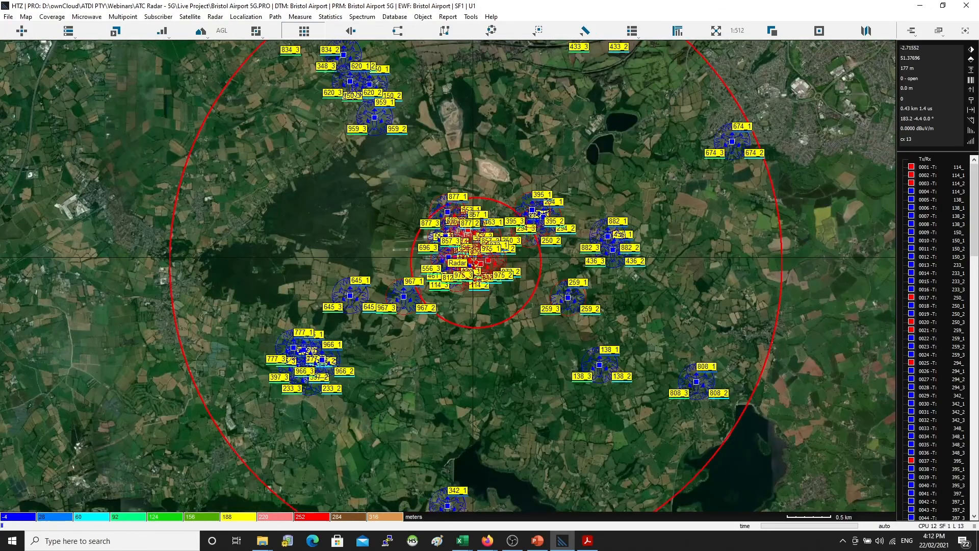
{"action": "left_click_drag", "start_coordinate": [550, 283], "coordinate": [542, 324]}
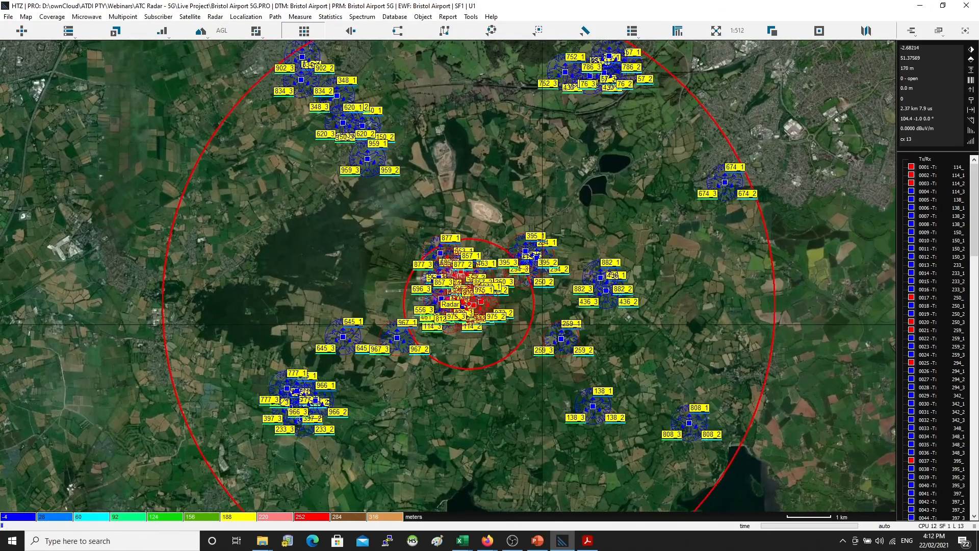
Switch to jtemp1000_609.csv in Excel and select recommendations T2:T10 for the stations nearest the radar
{"action": "key", "text": "alt+Tab"}
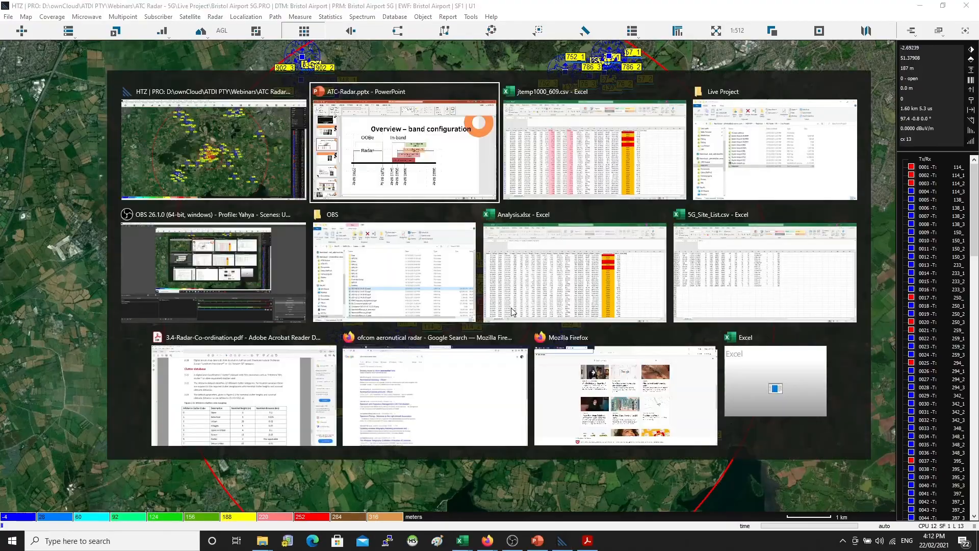
{"action": "key", "text": "alt+Tab"}
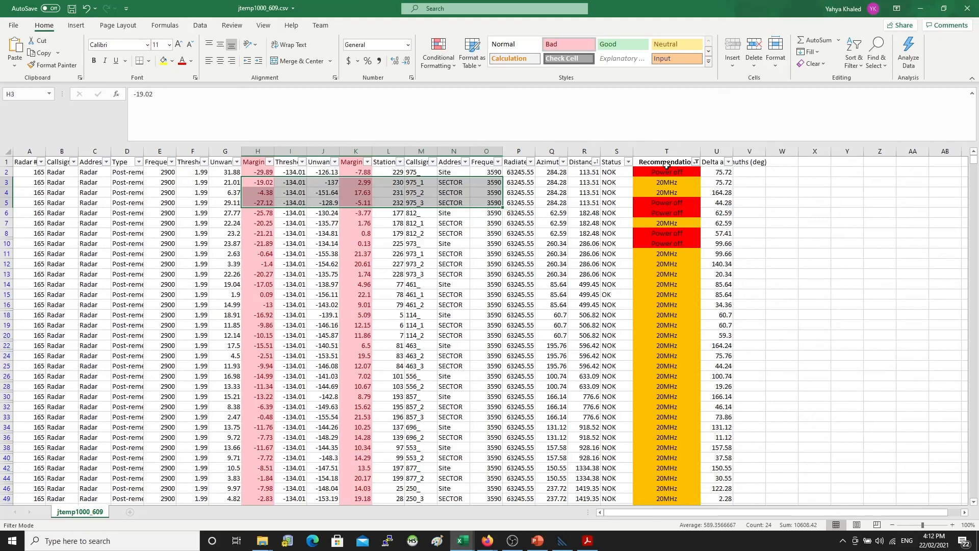
{"action": "left_click_drag", "start_coordinate": [656, 172], "coordinate": [659, 245]}
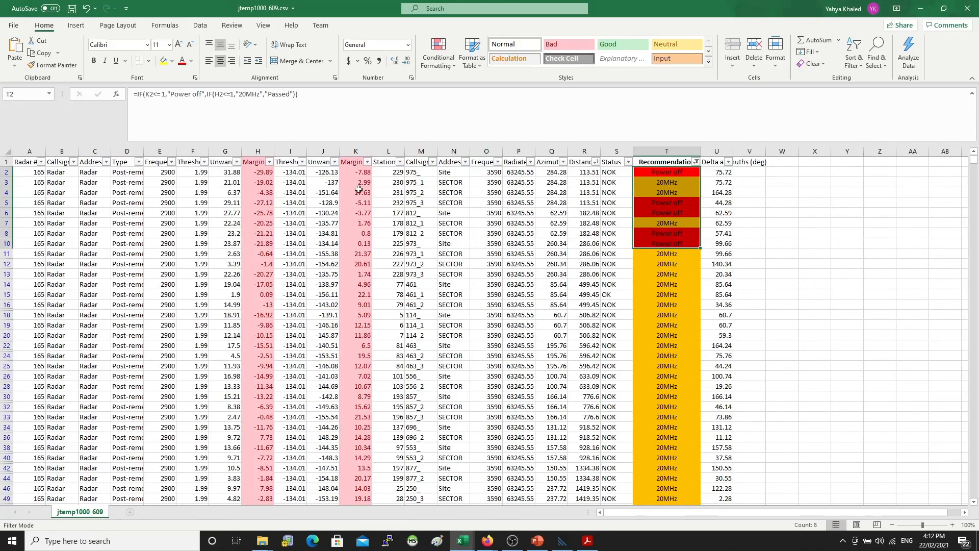
Close jtemp1000_609.csv without saving its changes and return to HTZ
{"action": "key", "text": "alt+Tab"}
{"action": "key", "text": "alt+Tab"}
{"action": "left_click", "coordinate": [967, 9]}
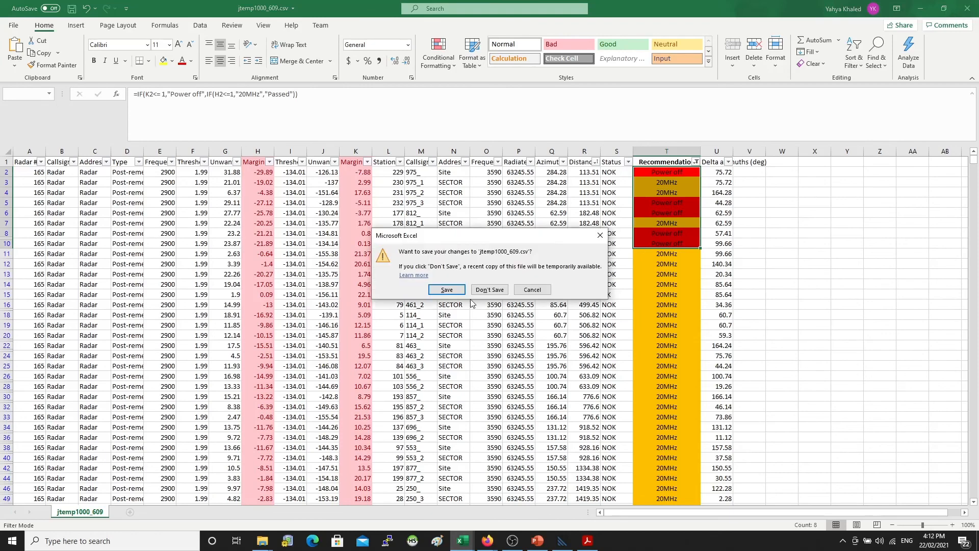
{"action": "left_click", "coordinate": [490, 289]}
{"action": "key", "text": "alt+Tab"}
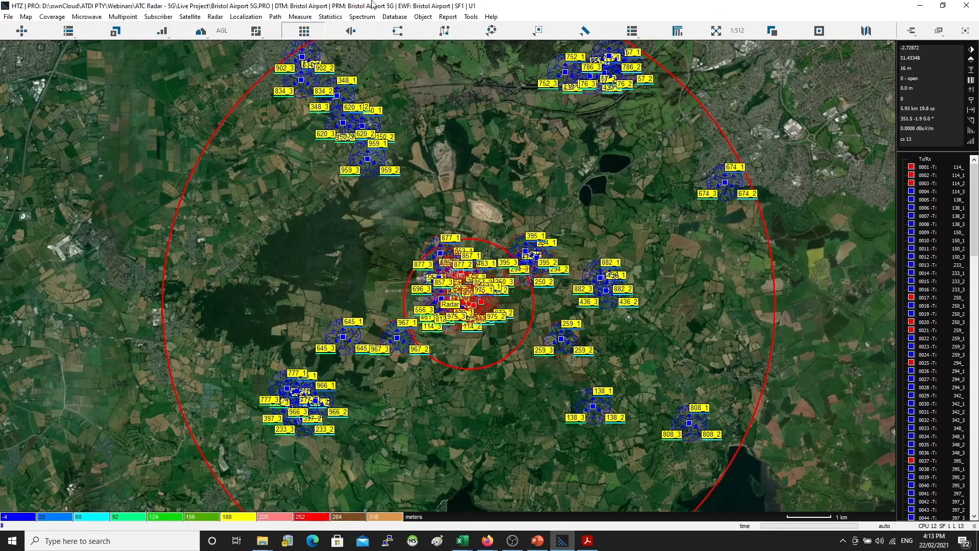
Open the UK radar coordination for the 2.7 and 3.4 GHz bands, review its calculation options and close the dialog
{"action": "left_click", "coordinate": [362, 17]}
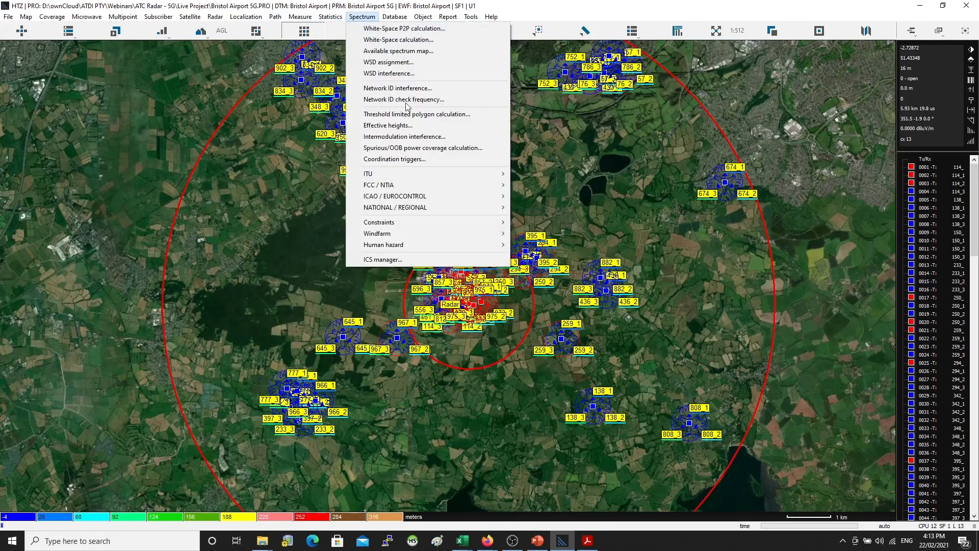
{"action": "mouse_move", "coordinate": [421, 209]}
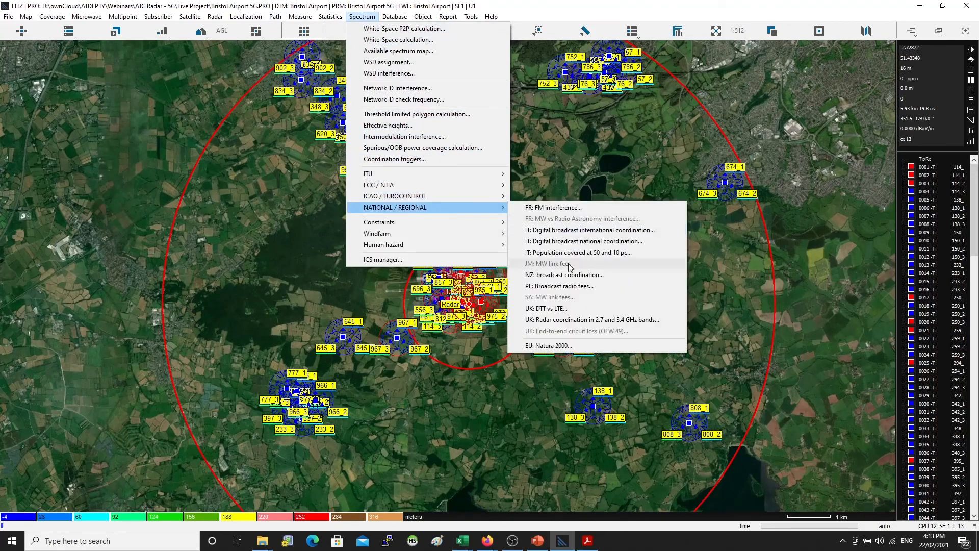
{"action": "left_click", "coordinate": [591, 319]}
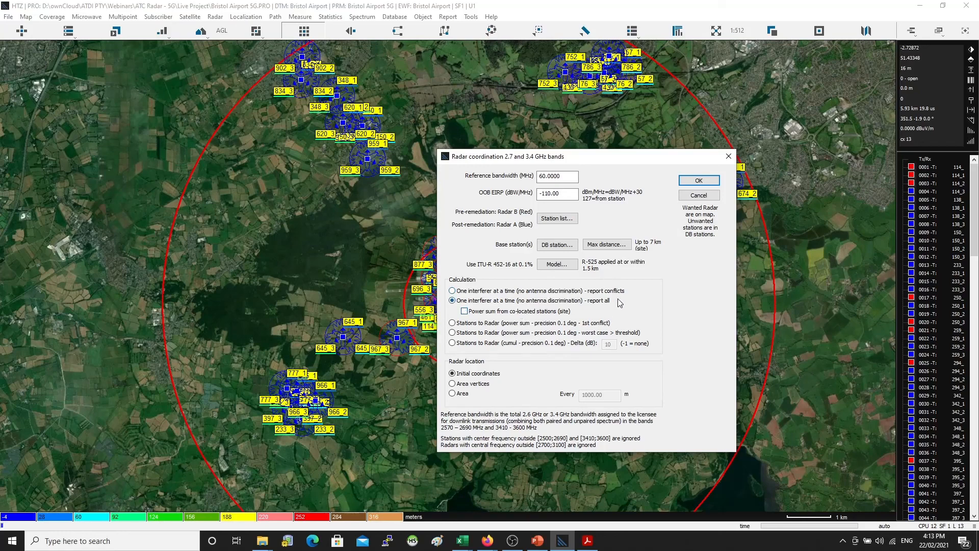
{"action": "left_click", "coordinate": [698, 180]}
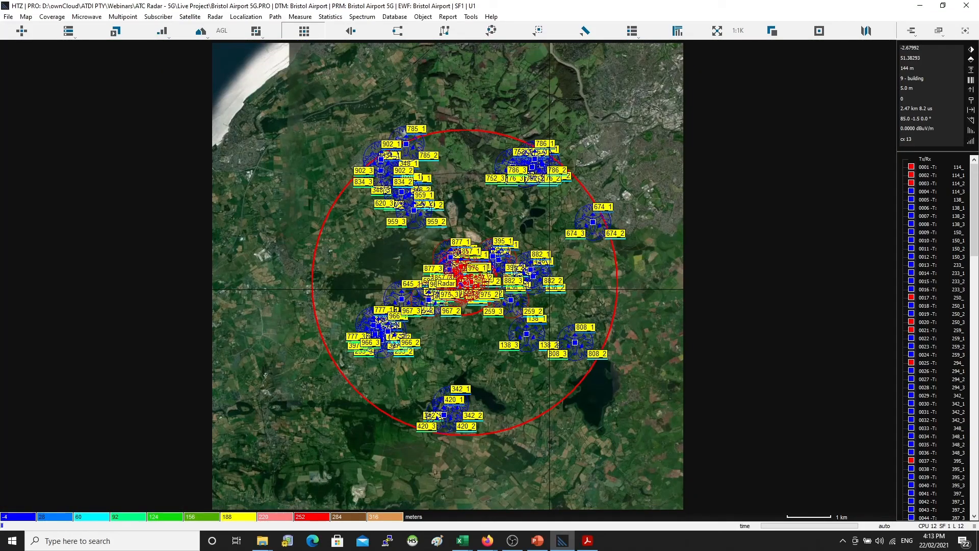
View the stations around the Radar closer up, then switch to ATC-Radar.pptx in PowerPoint and display the title slide
{"action": "scroll", "coordinate": [465, 288], "scroll_direction": "up", "scroll_amount": 1}
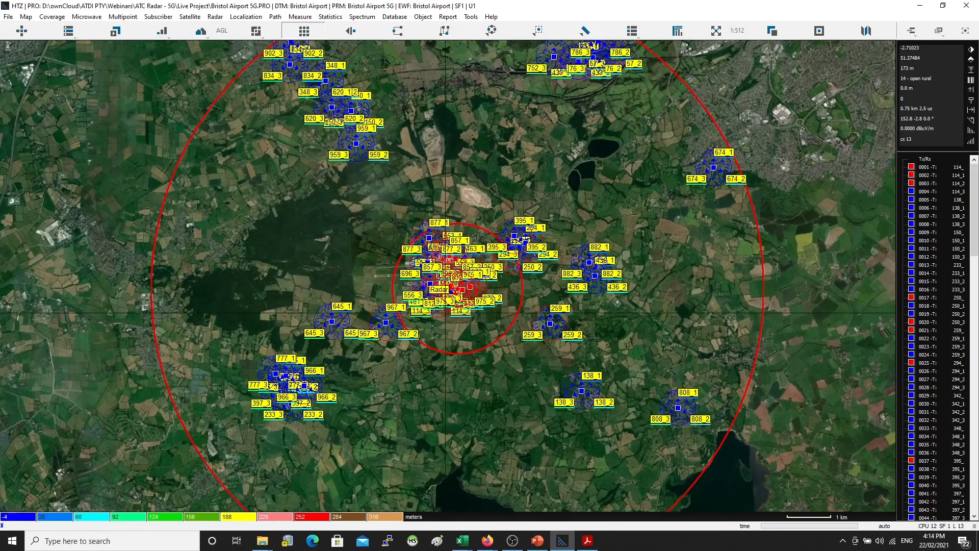
{"action": "scroll", "coordinate": [457, 296], "scroll_direction": "up", "scroll_amount": 1}
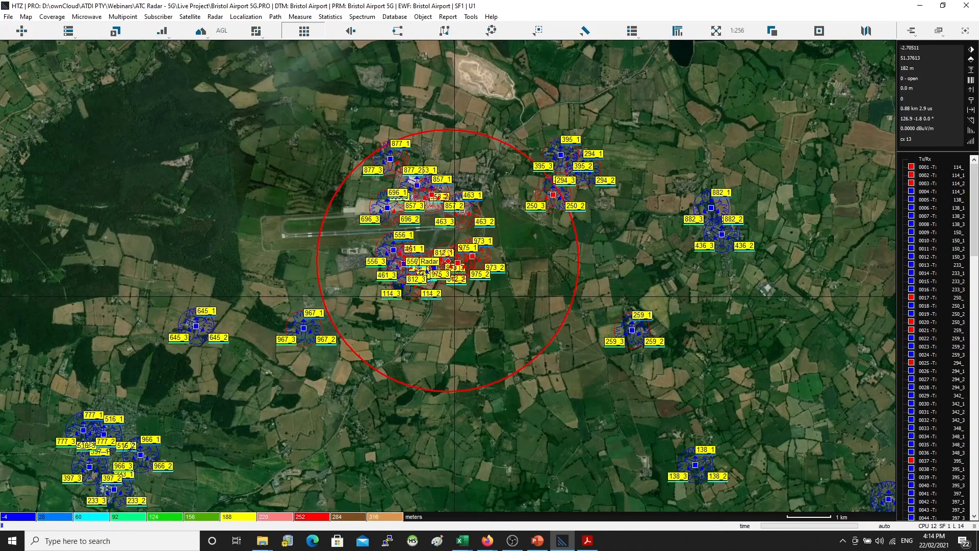
{"action": "key", "text": "super+Tab"}
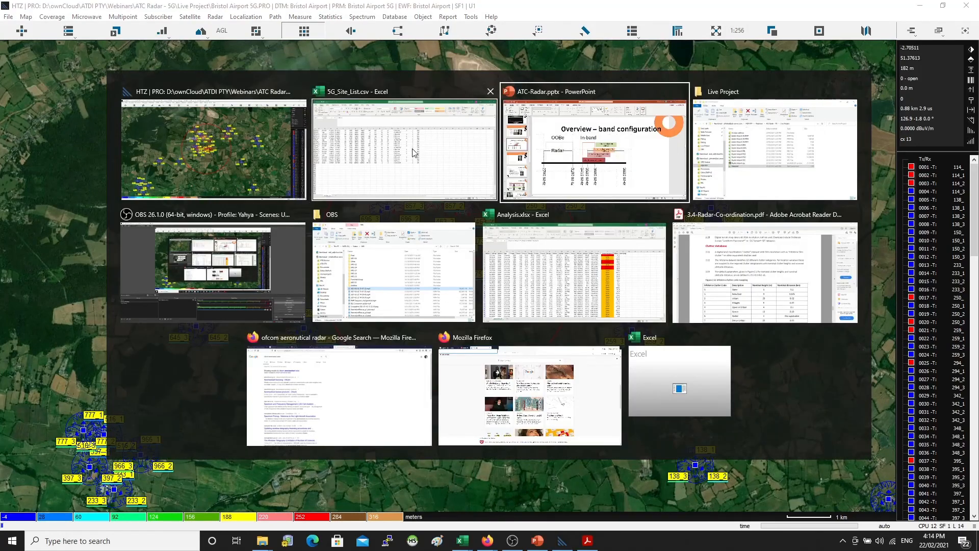
{"action": "left_click", "coordinate": [594, 147]}
{"action": "scroll", "coordinate": [111, 310], "scroll_direction": "up", "scroll_amount": 5}
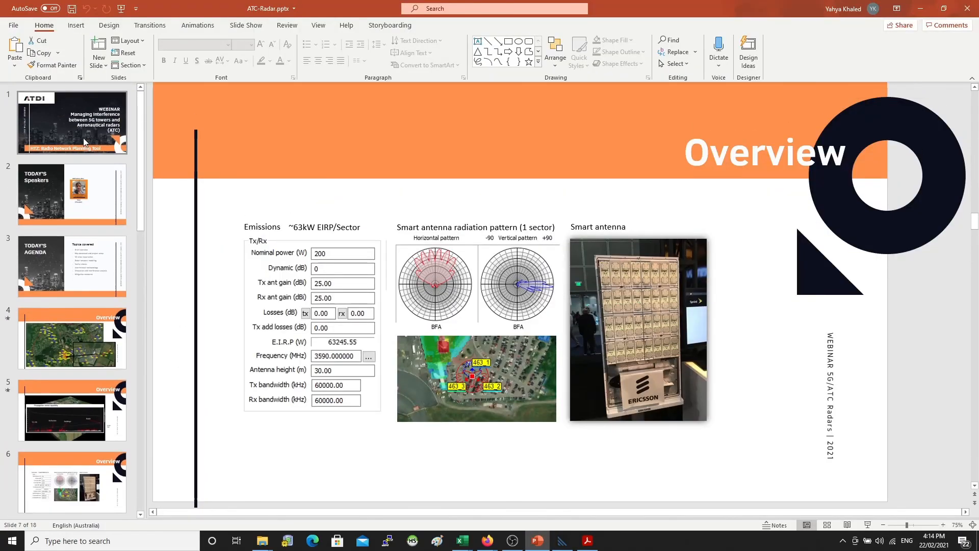
{"action": "left_click", "coordinate": [85, 143]}
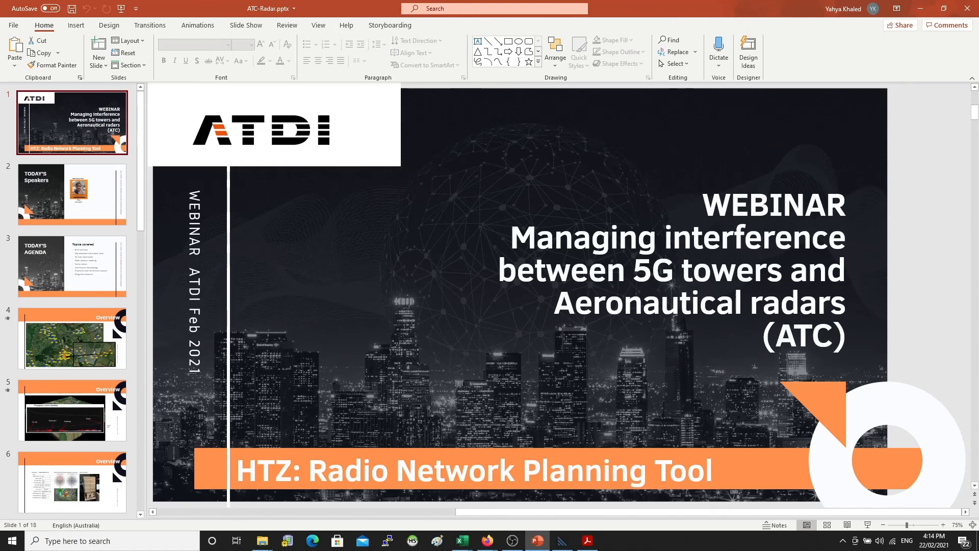